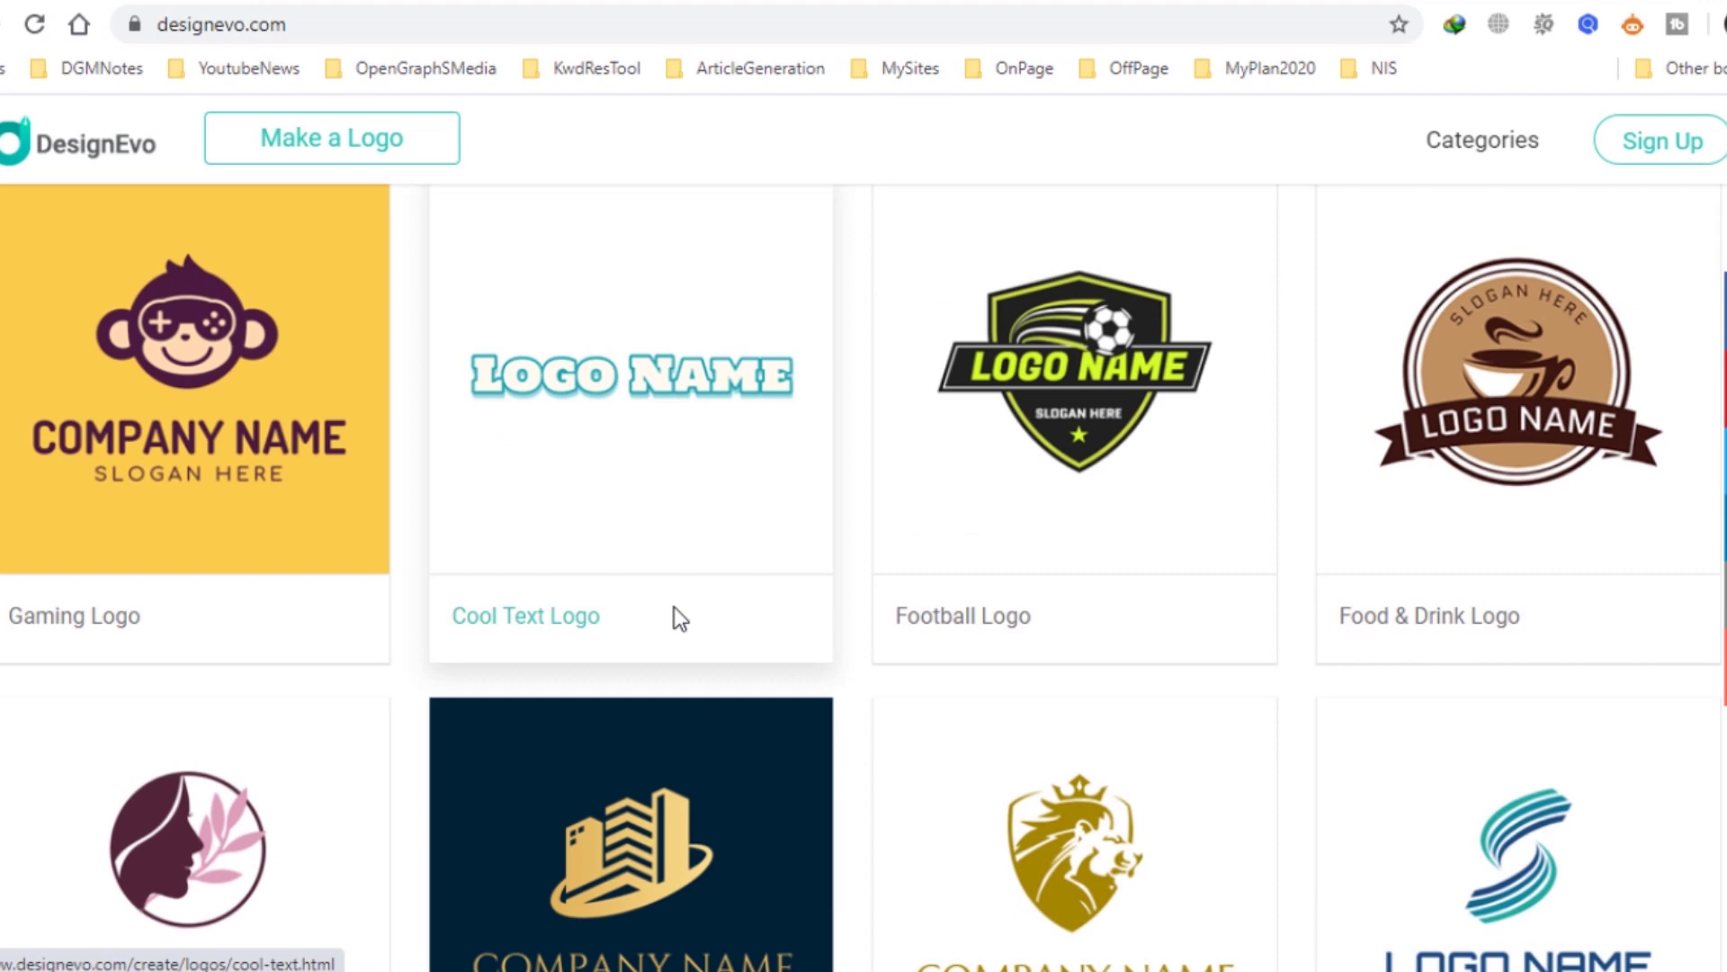
Scroll back up to the DesignEvo hero section with the Make a Free Logo button.
scroll(673, 606, up, 10)
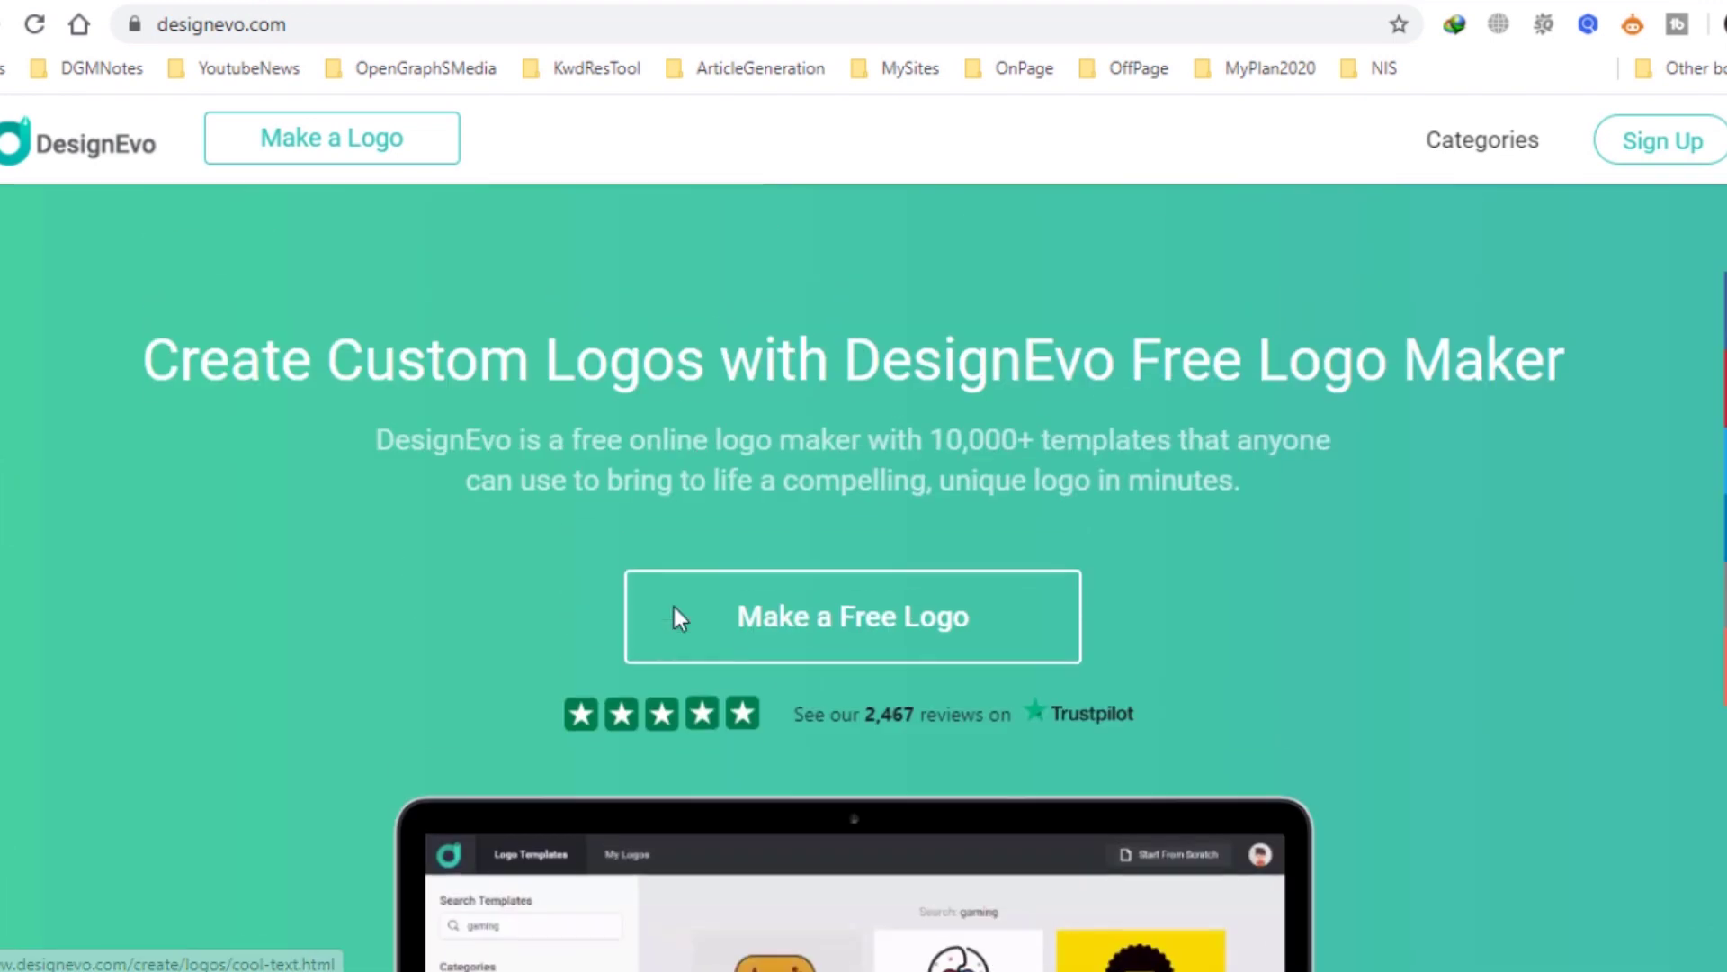
scroll(673, 607, up, 1)
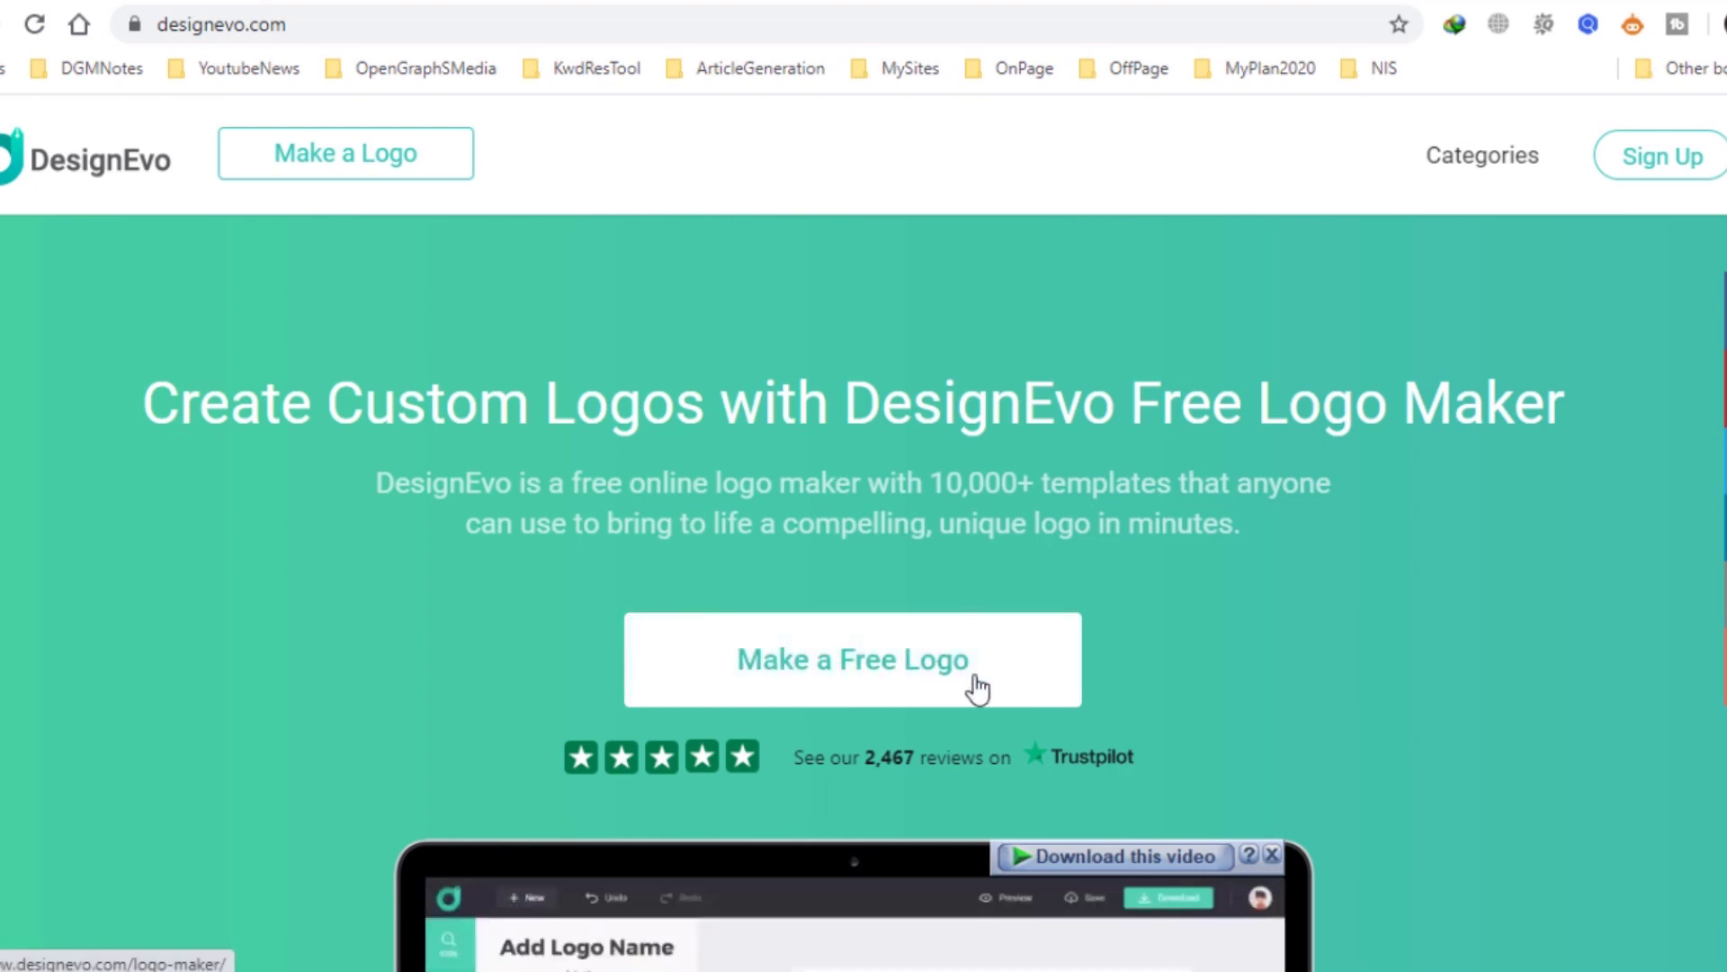
Start a free logo and browse the Popular templates and the category list.
click(861, 675)
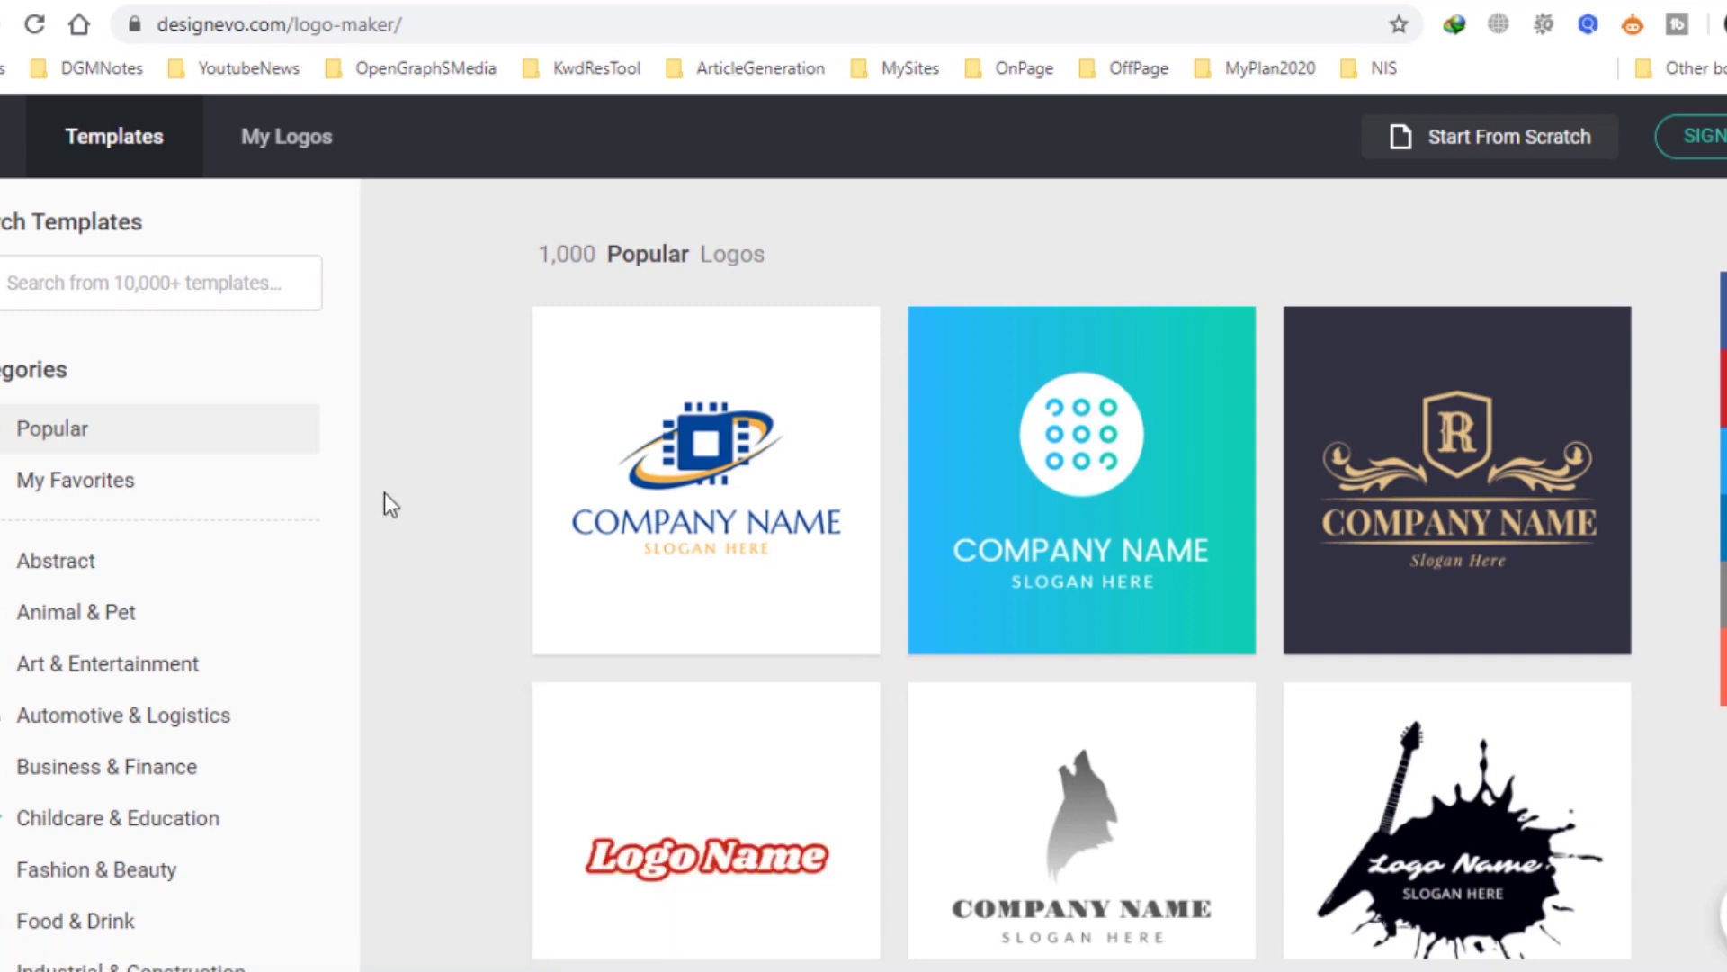
scroll(385, 493, down, 4)
mouse_move(590, 467)
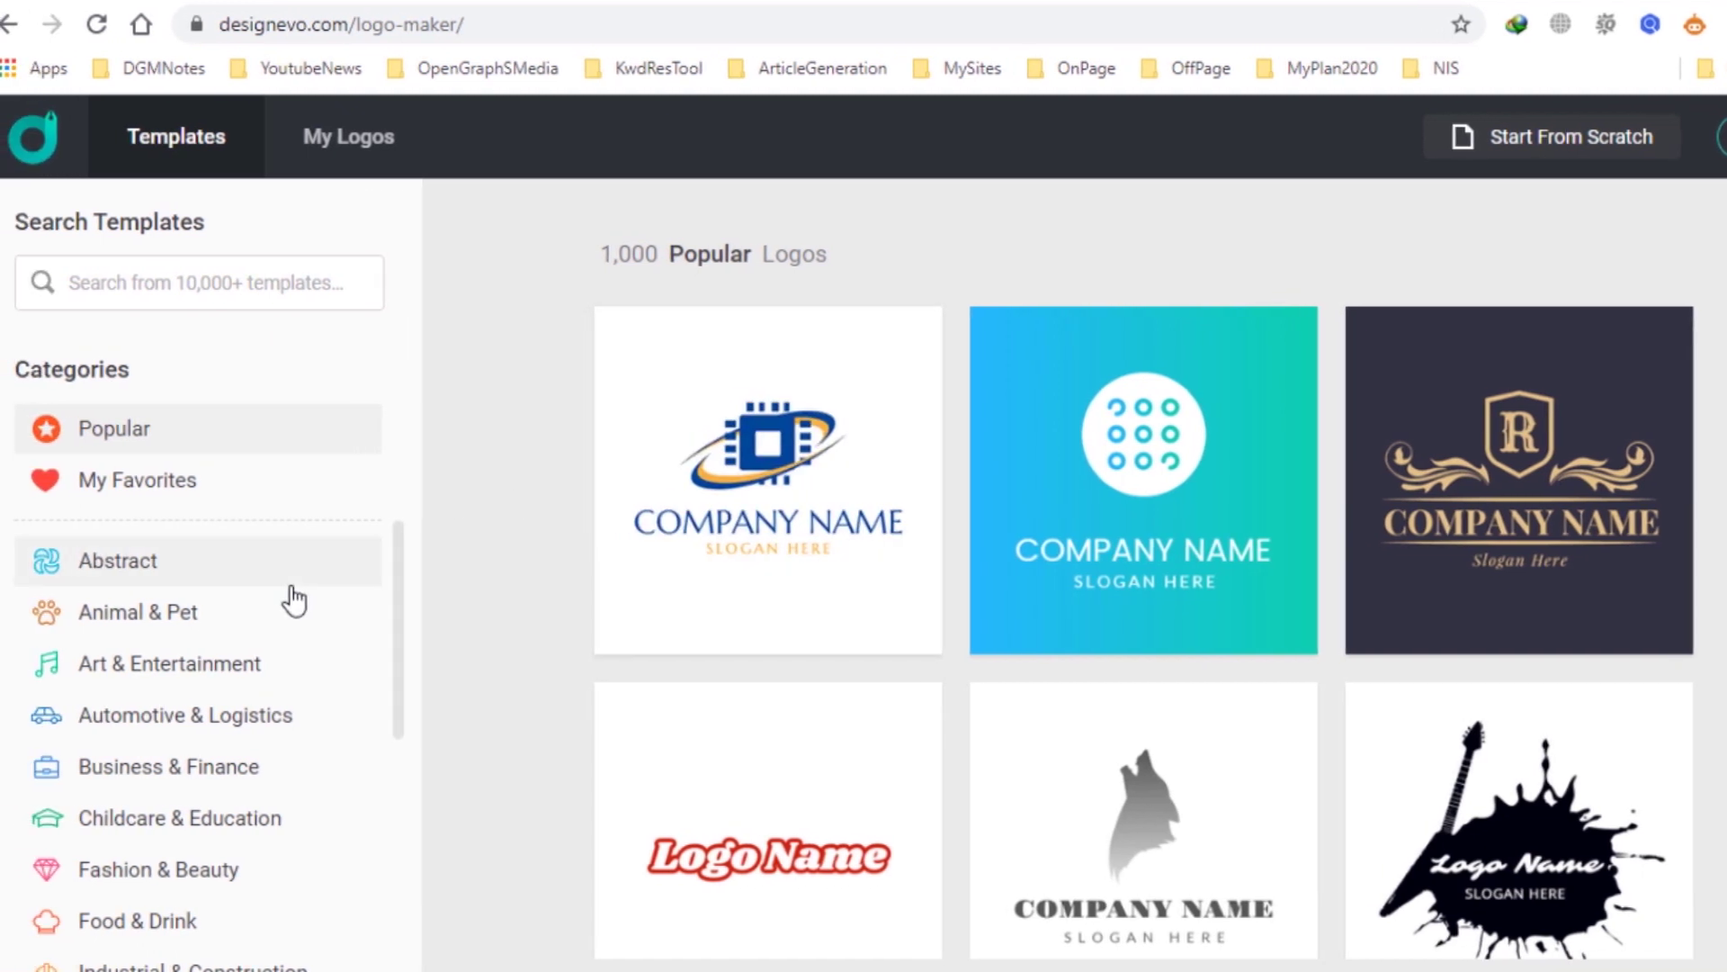
scroll(294, 600, down, 3)
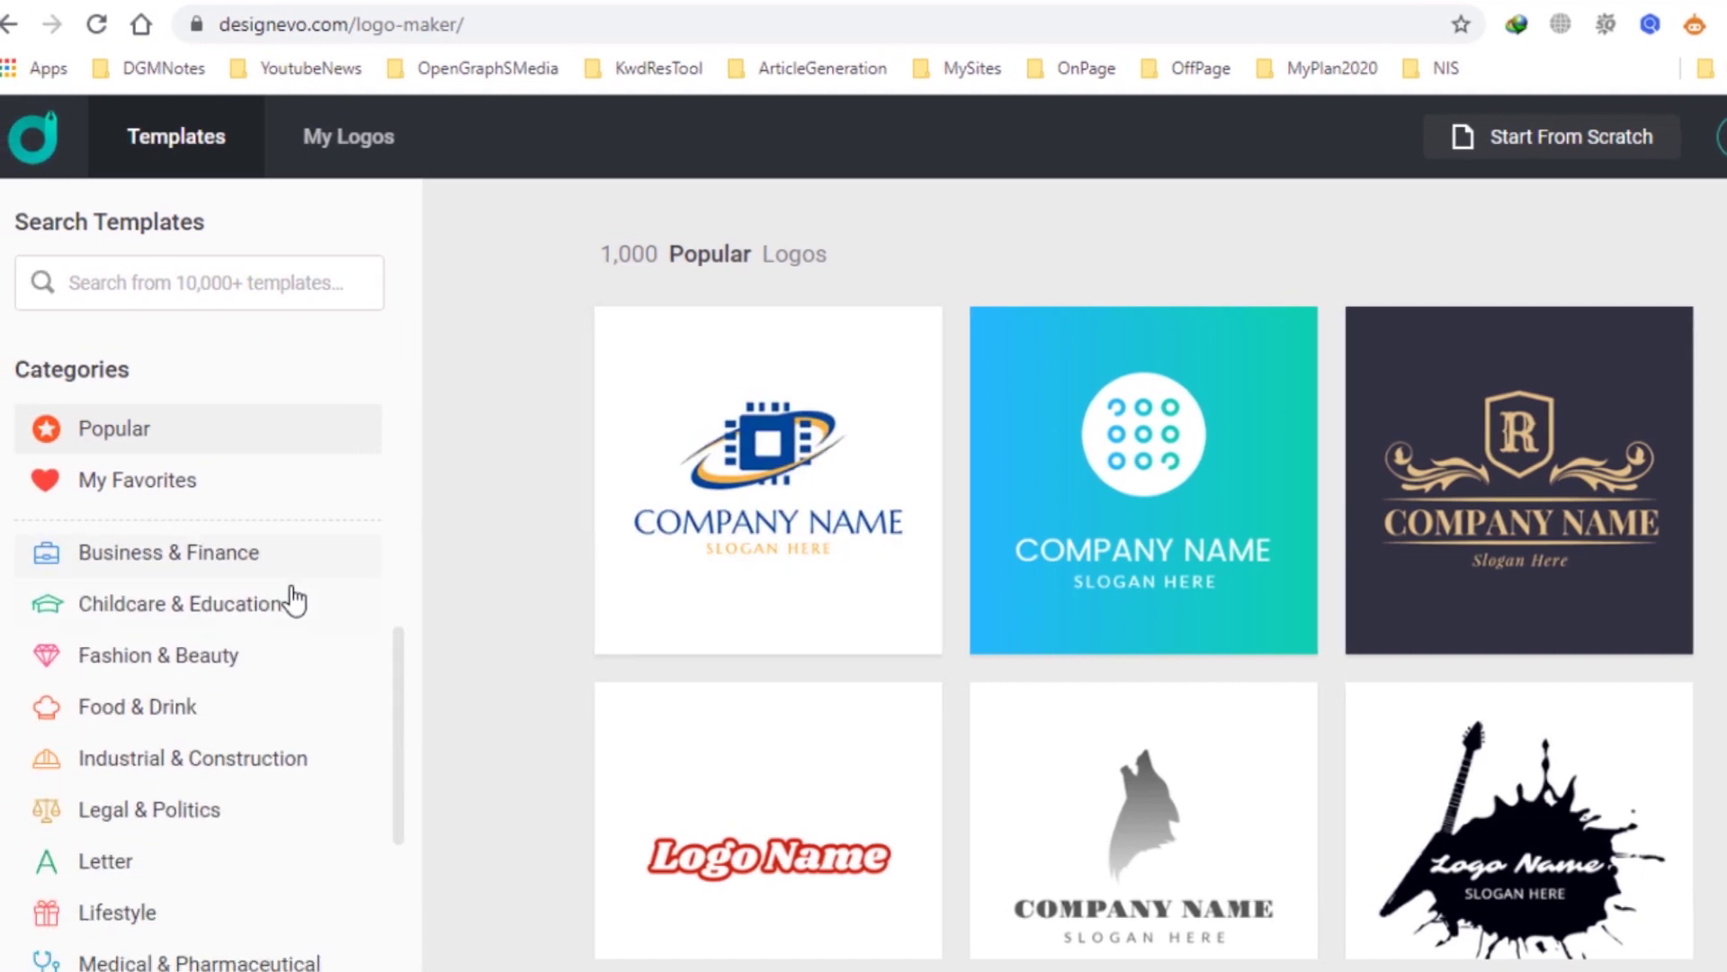
scroll(295, 599, up, 3)
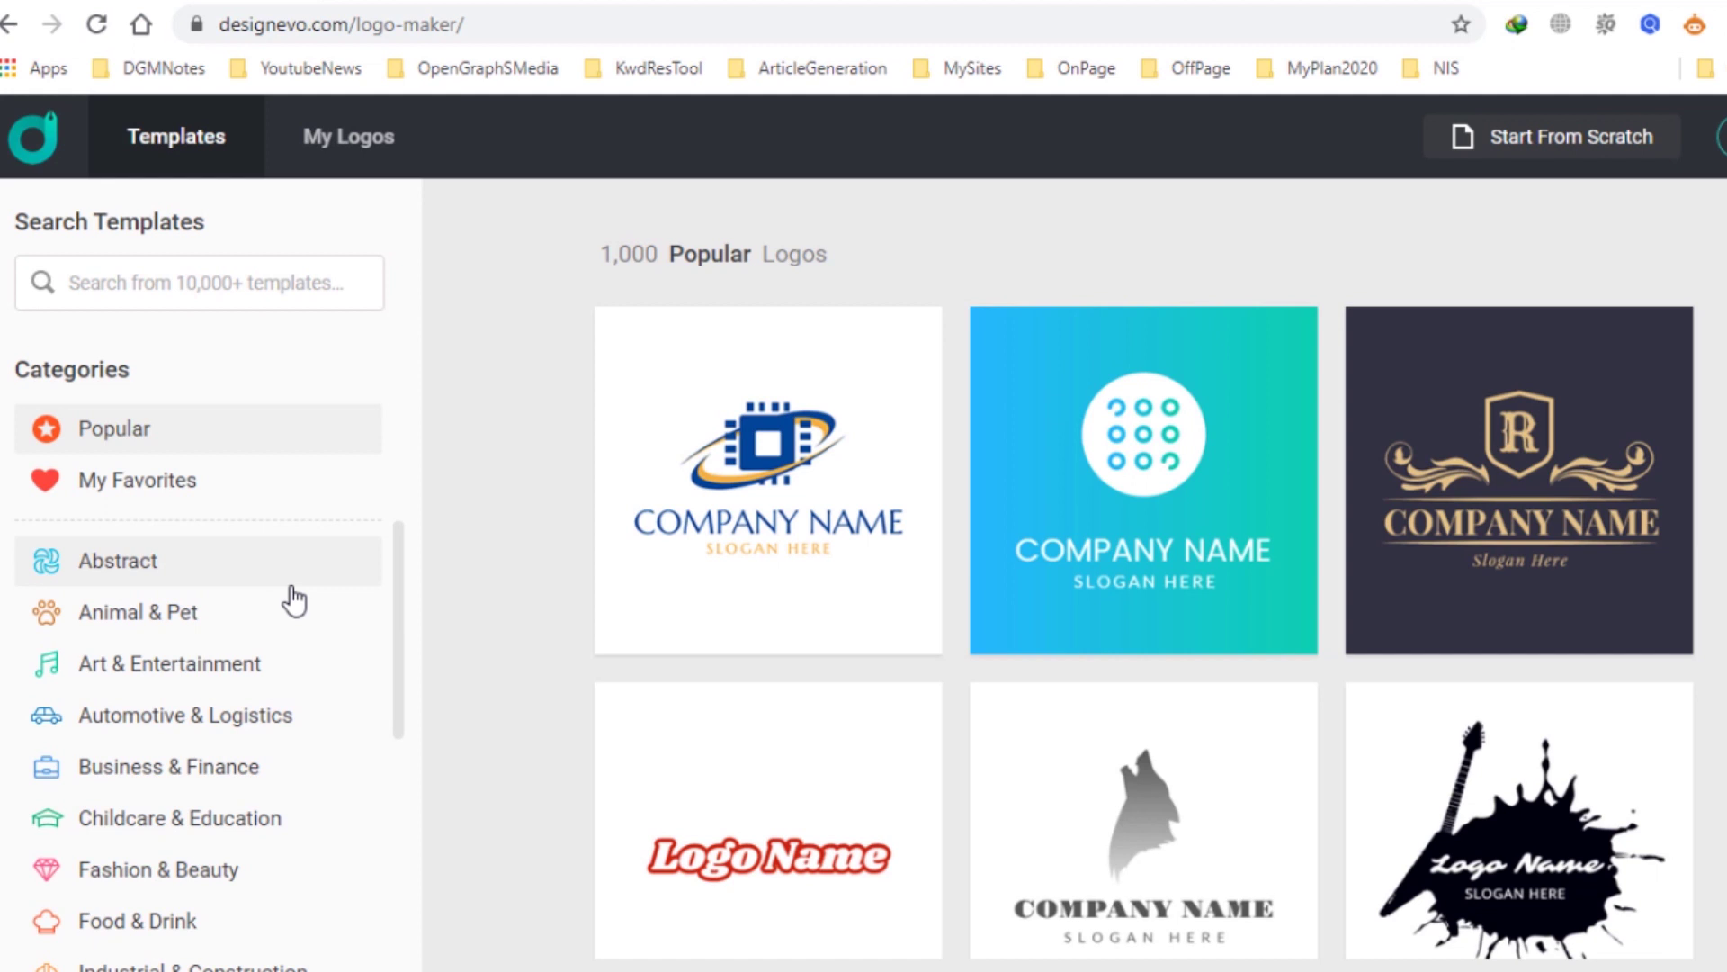
scroll(294, 599, down, 6)
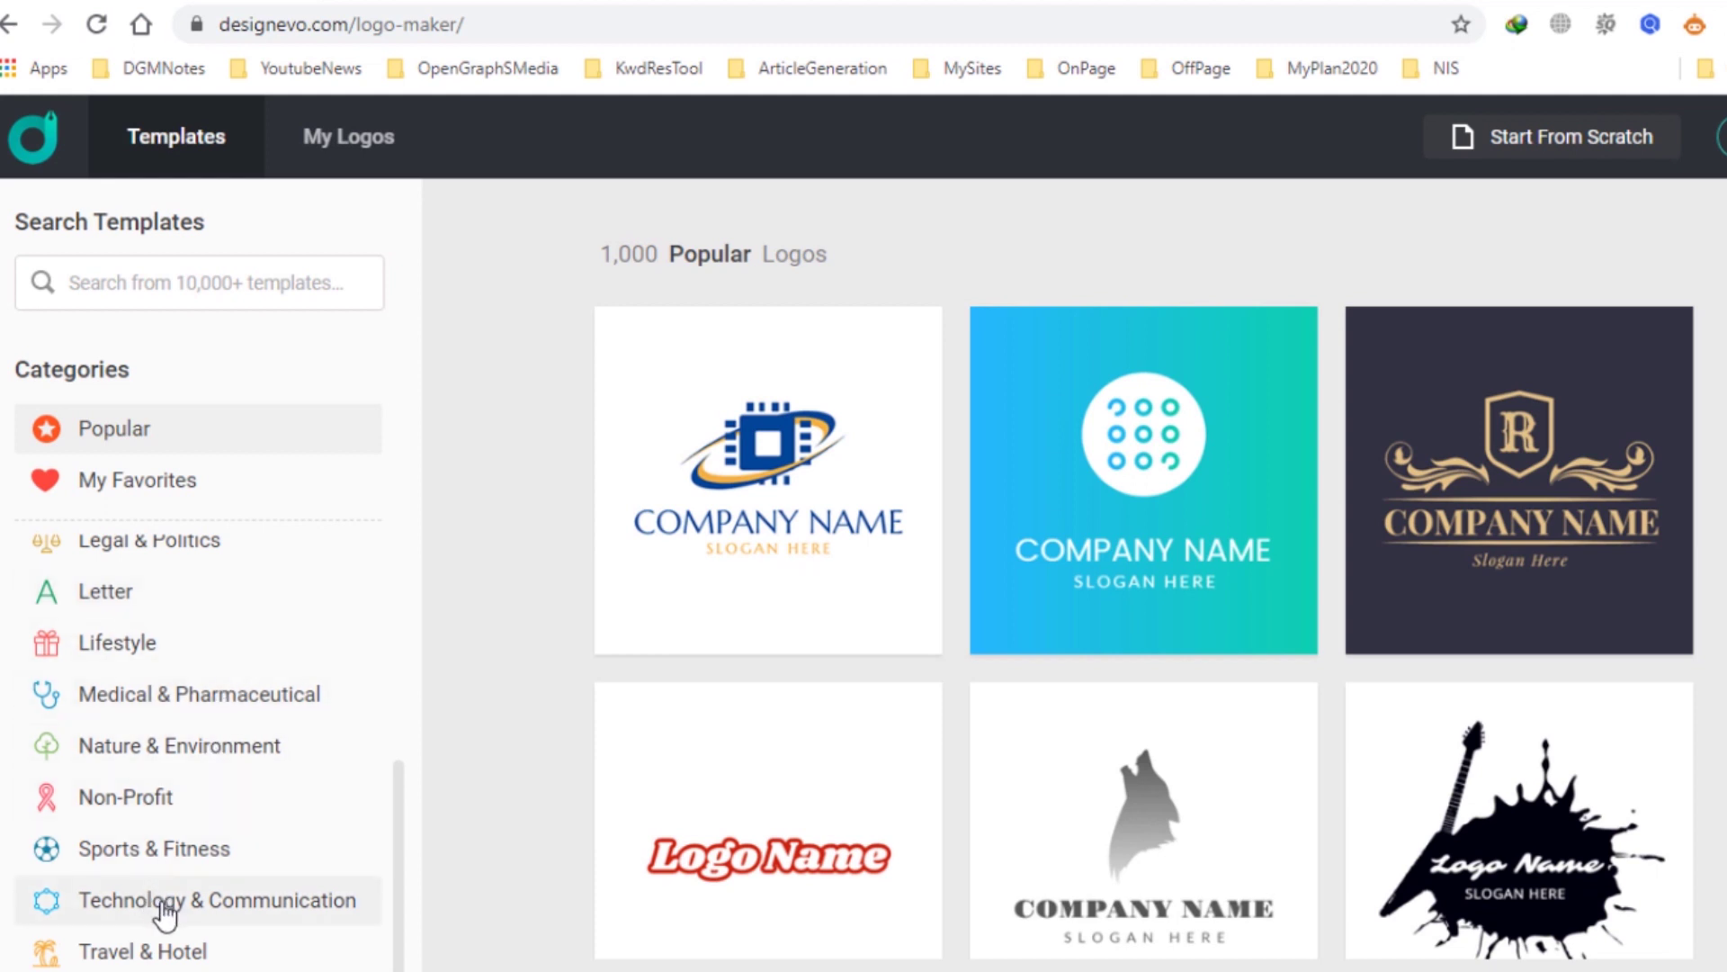
Filter to Technology & Communication templates and customize the blue rhombus Bluetooth logo.
click(233, 908)
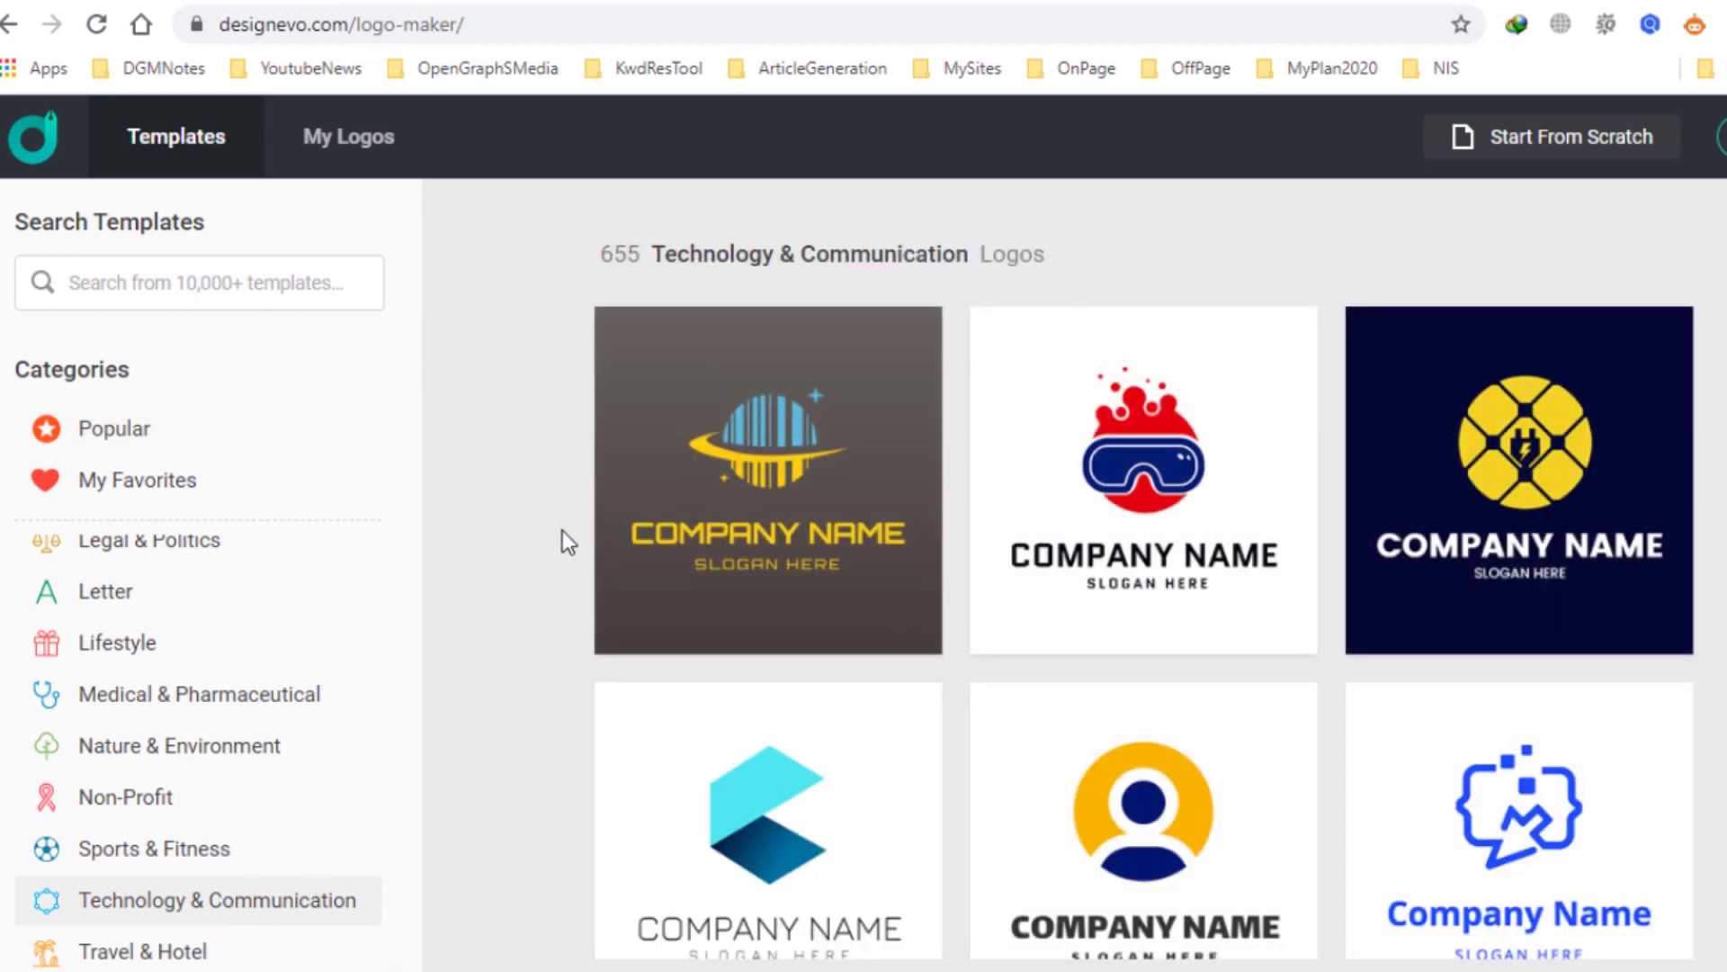
scroll(563, 533, down, 5)
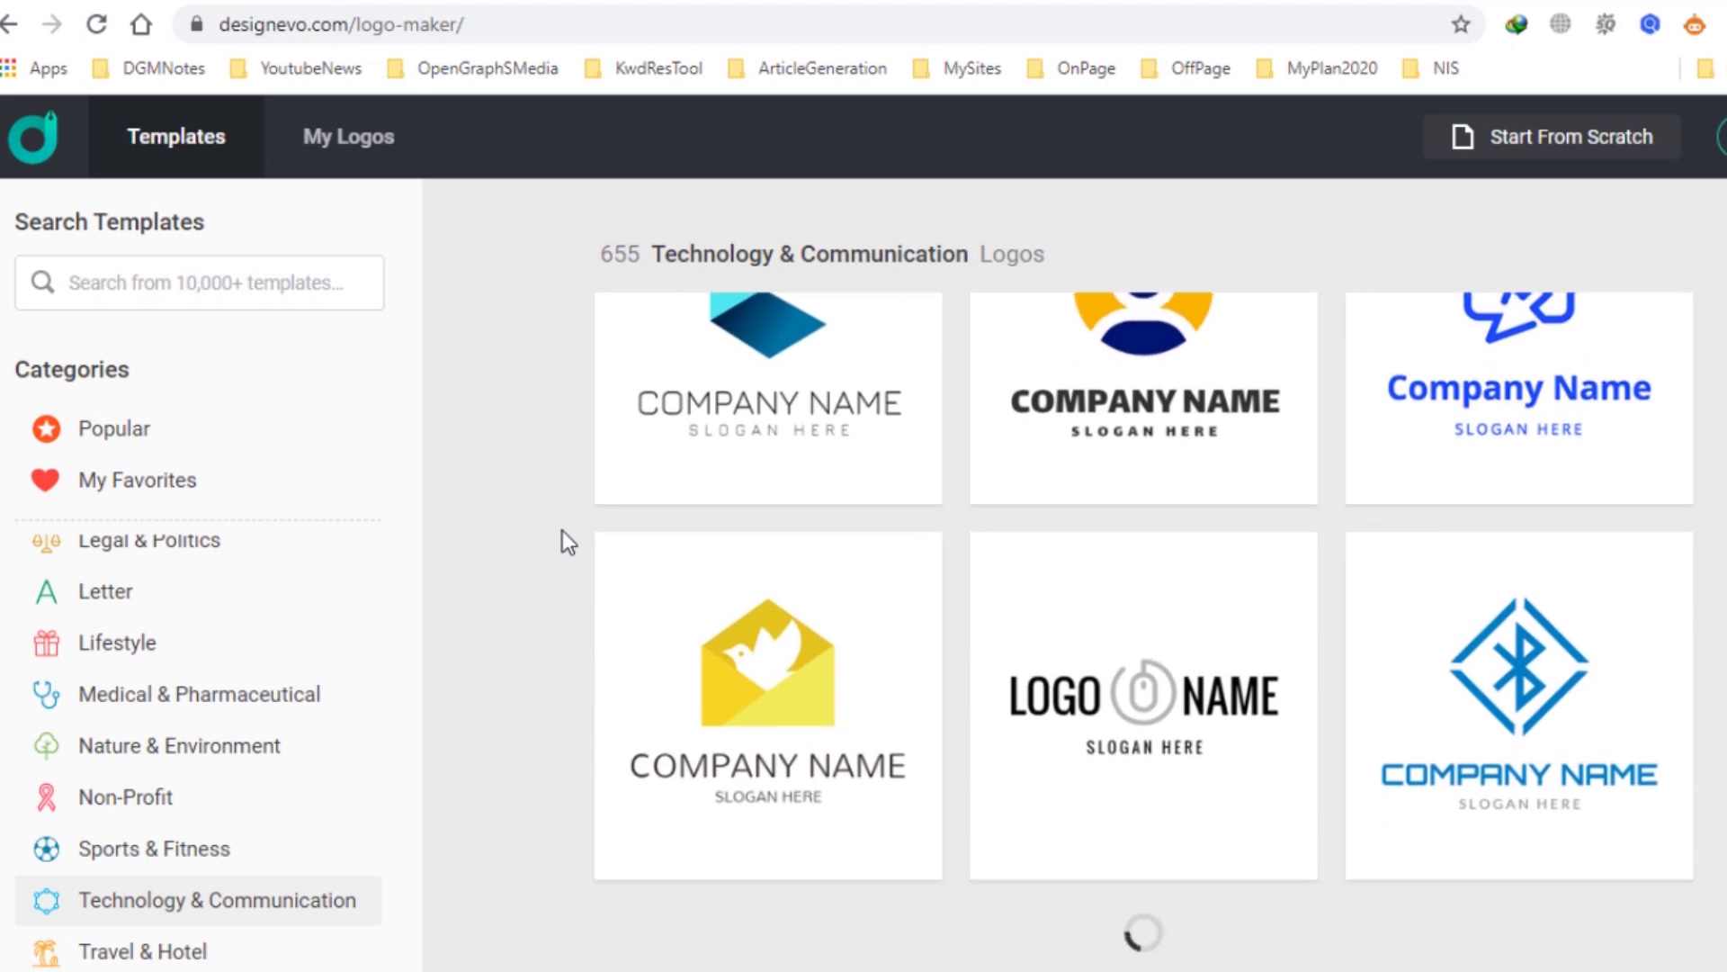
scroll(563, 539, up, 5)
scroll(563, 540, down, 9)
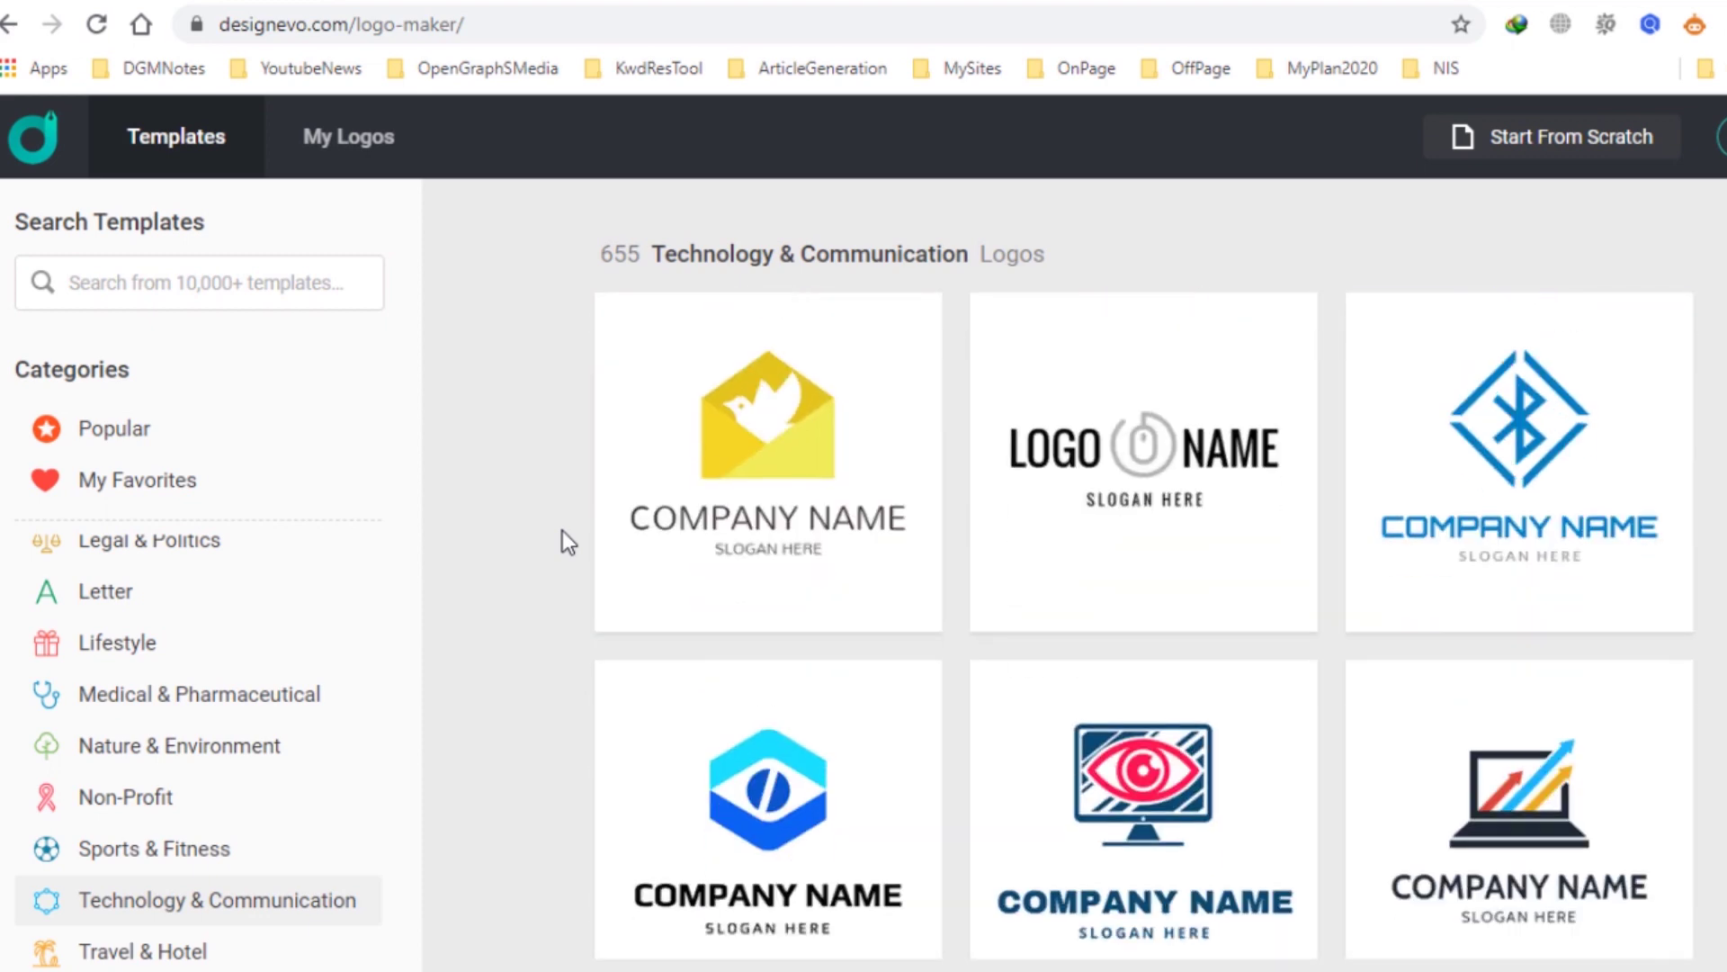
mouse_move(1643, 398)
scroll(1469, 522, up, 6)
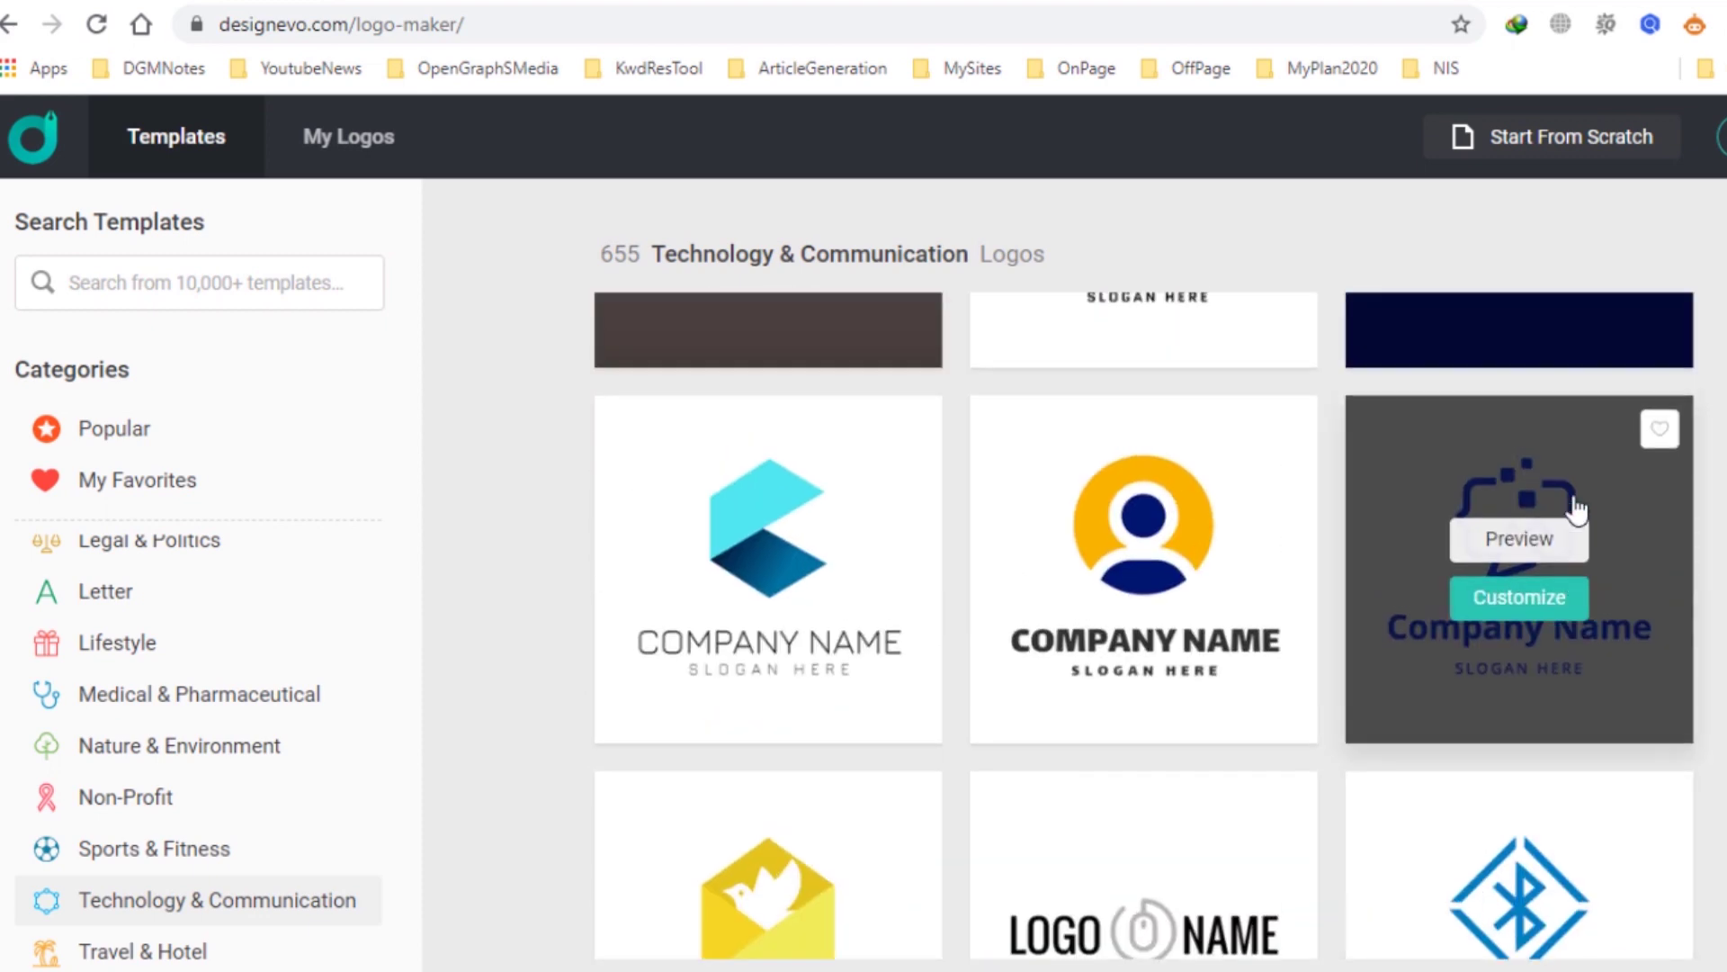
scroll(1601, 630, down, 6)
scroll(1601, 630, down, 1)
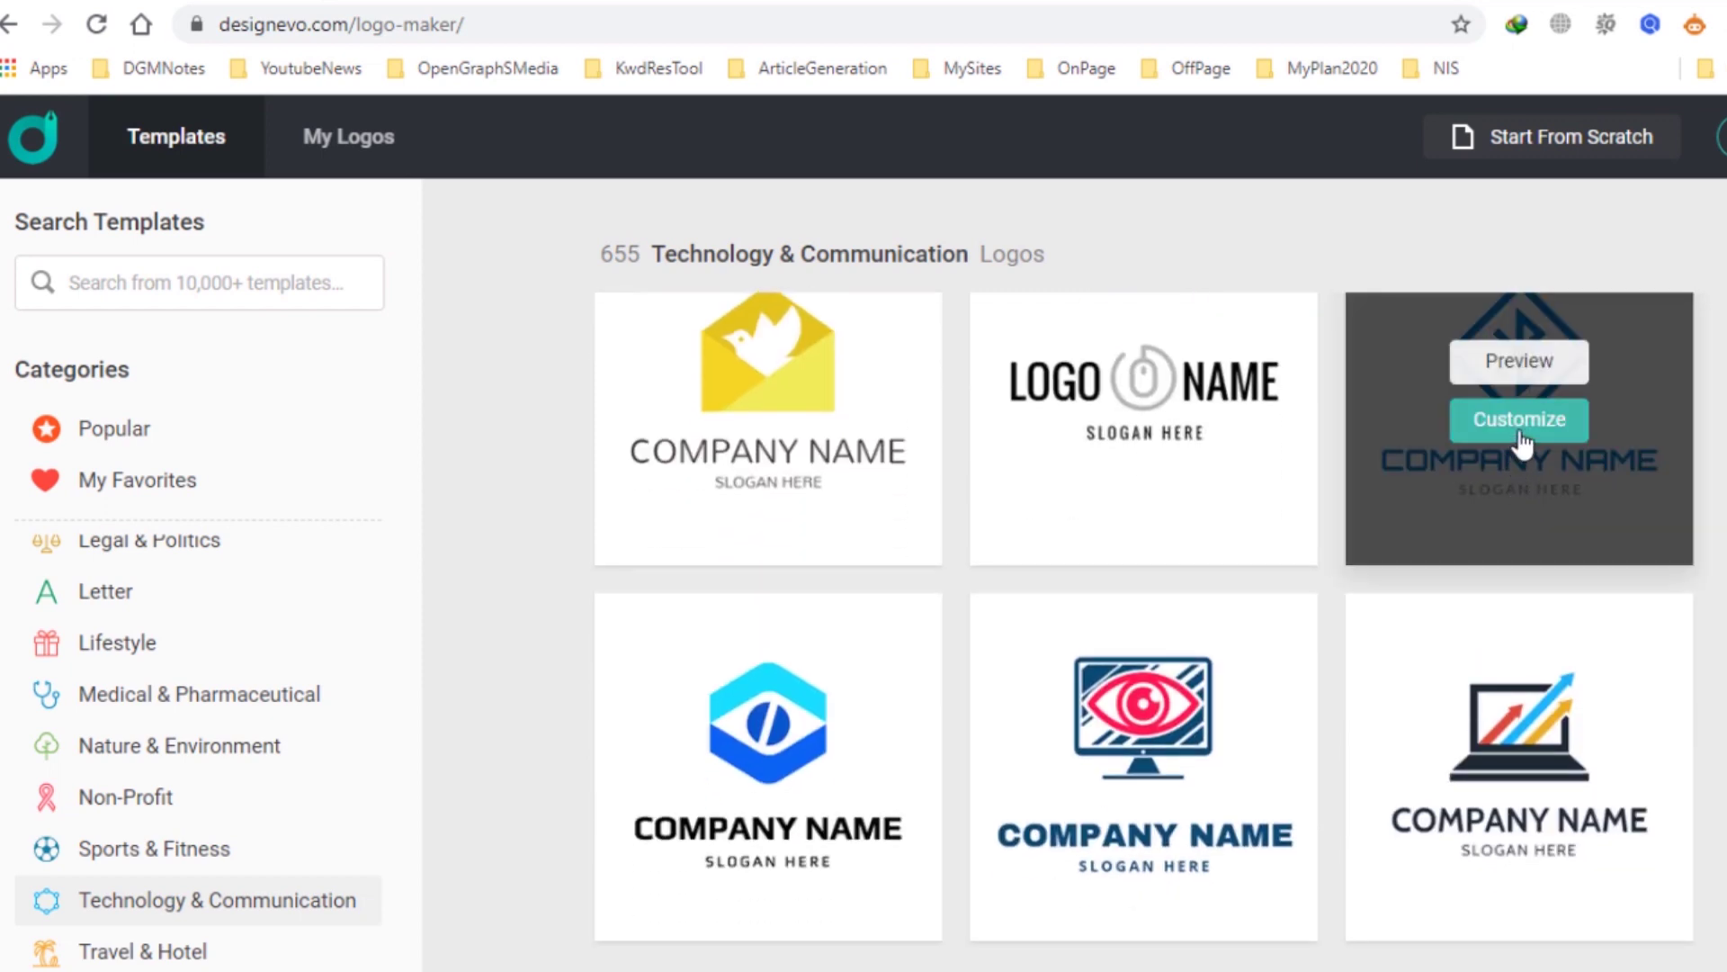
click(1520, 423)
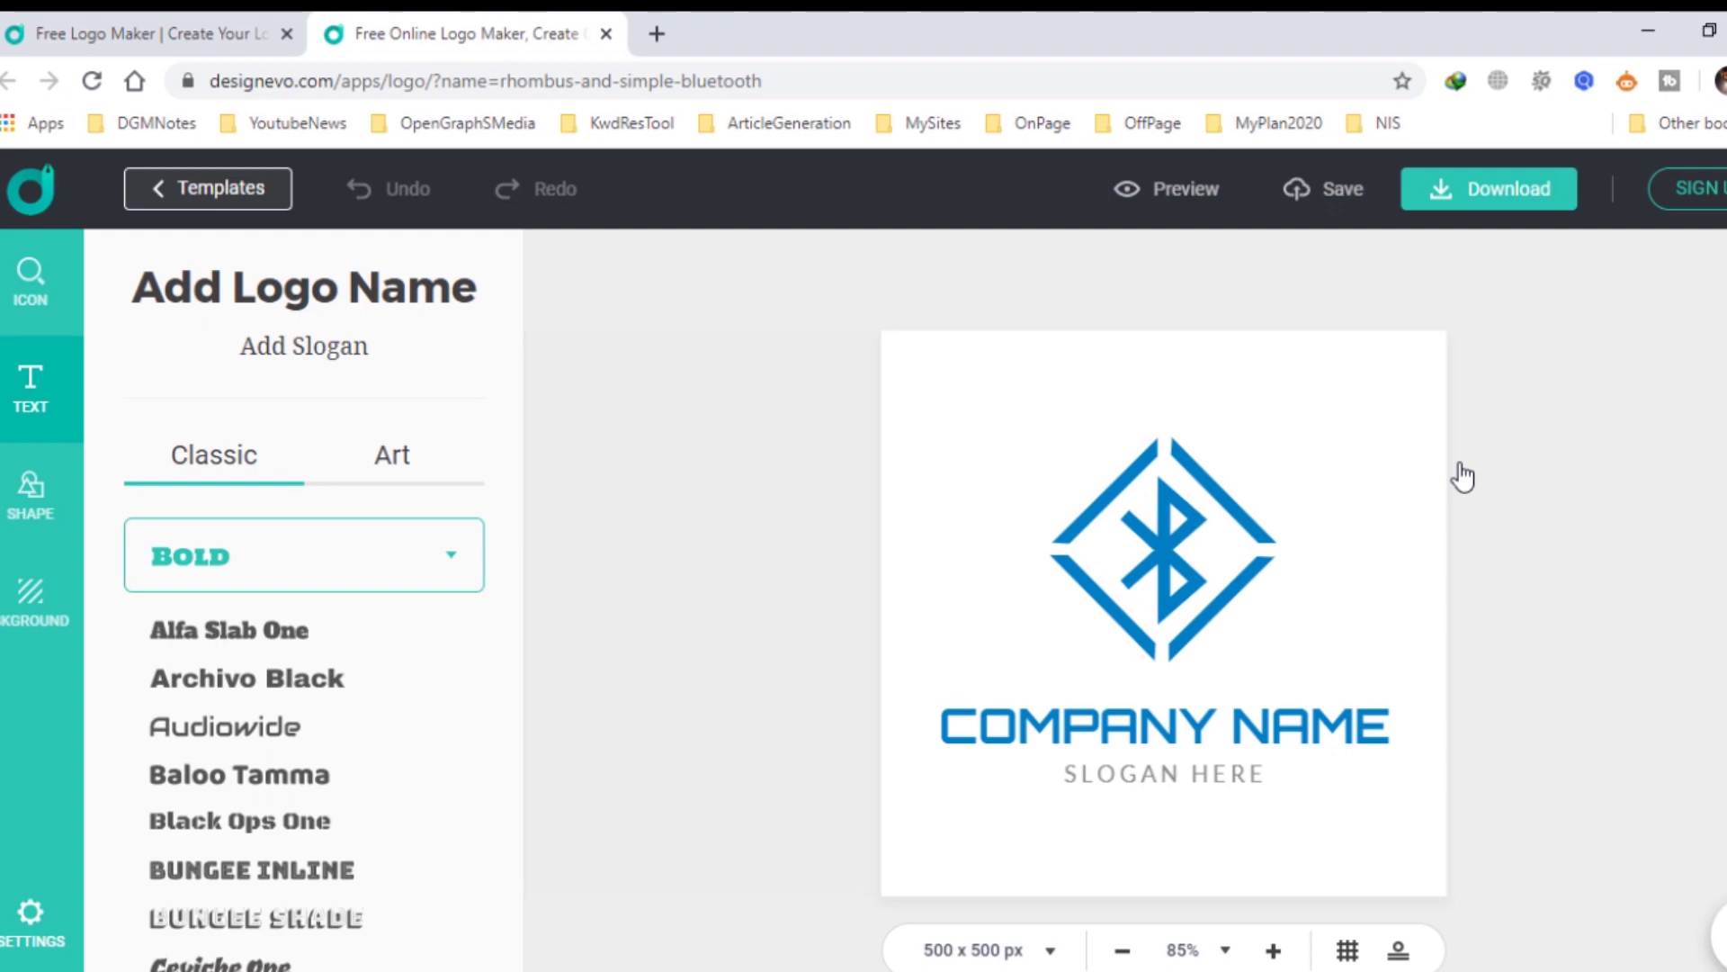
Delete the Bluetooth symbol and then the rhombus outline from the template.
click(1169, 563)
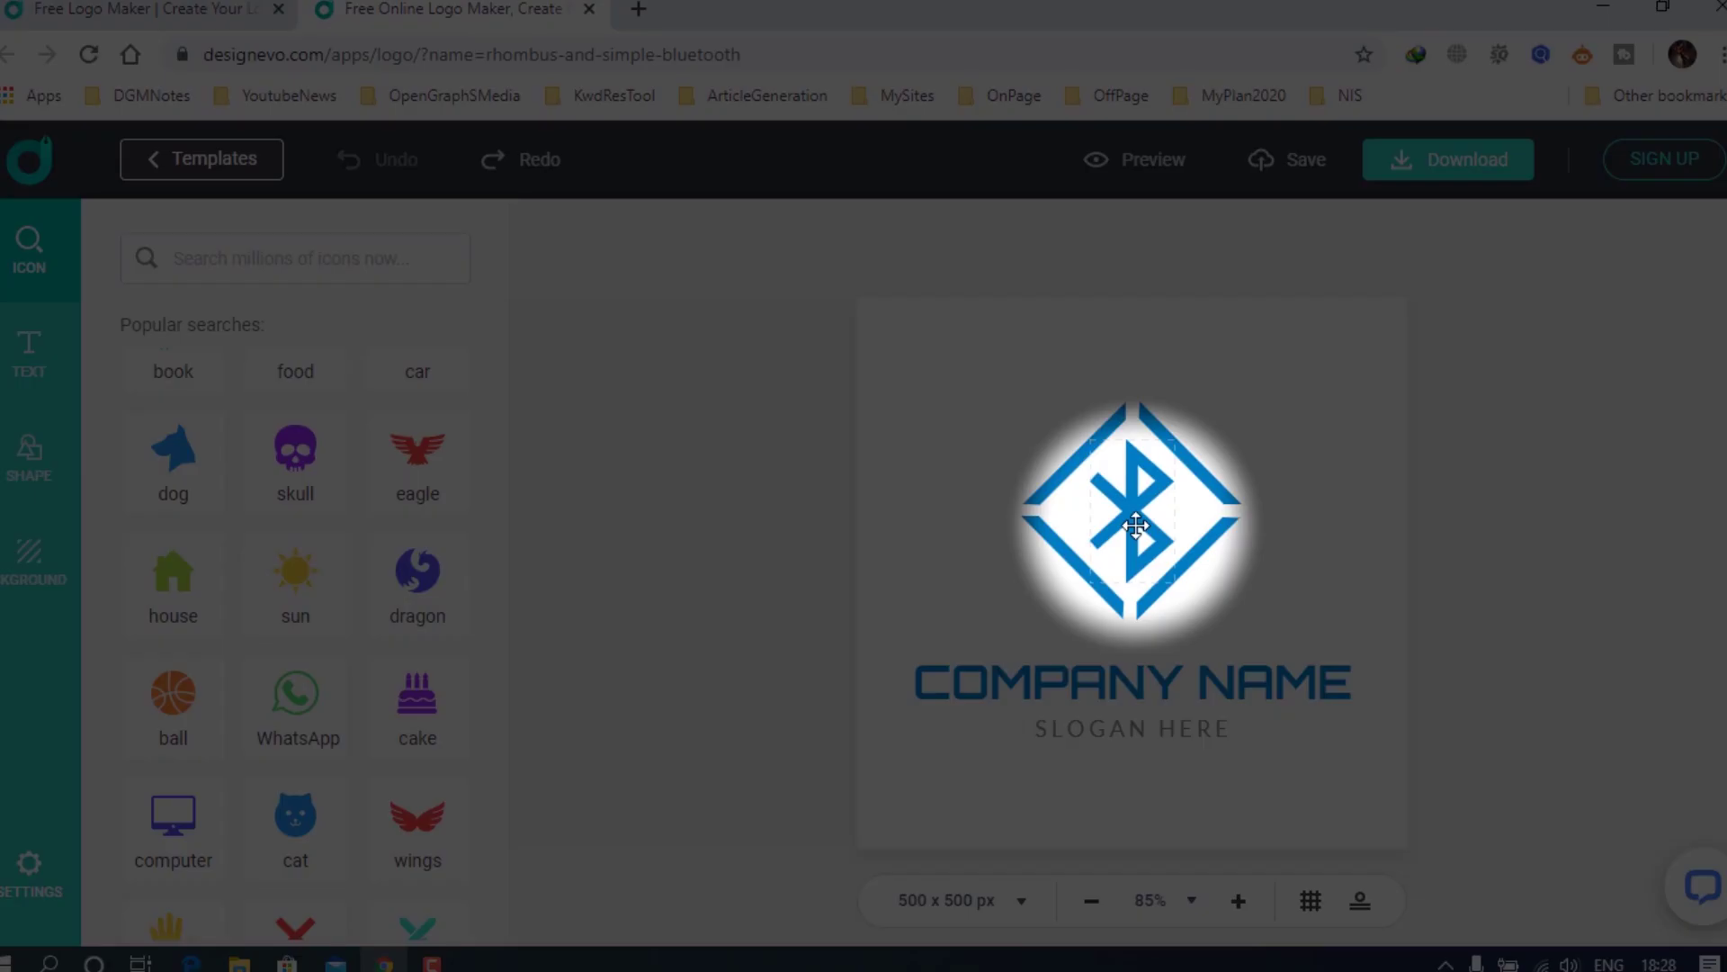
click(1143, 514)
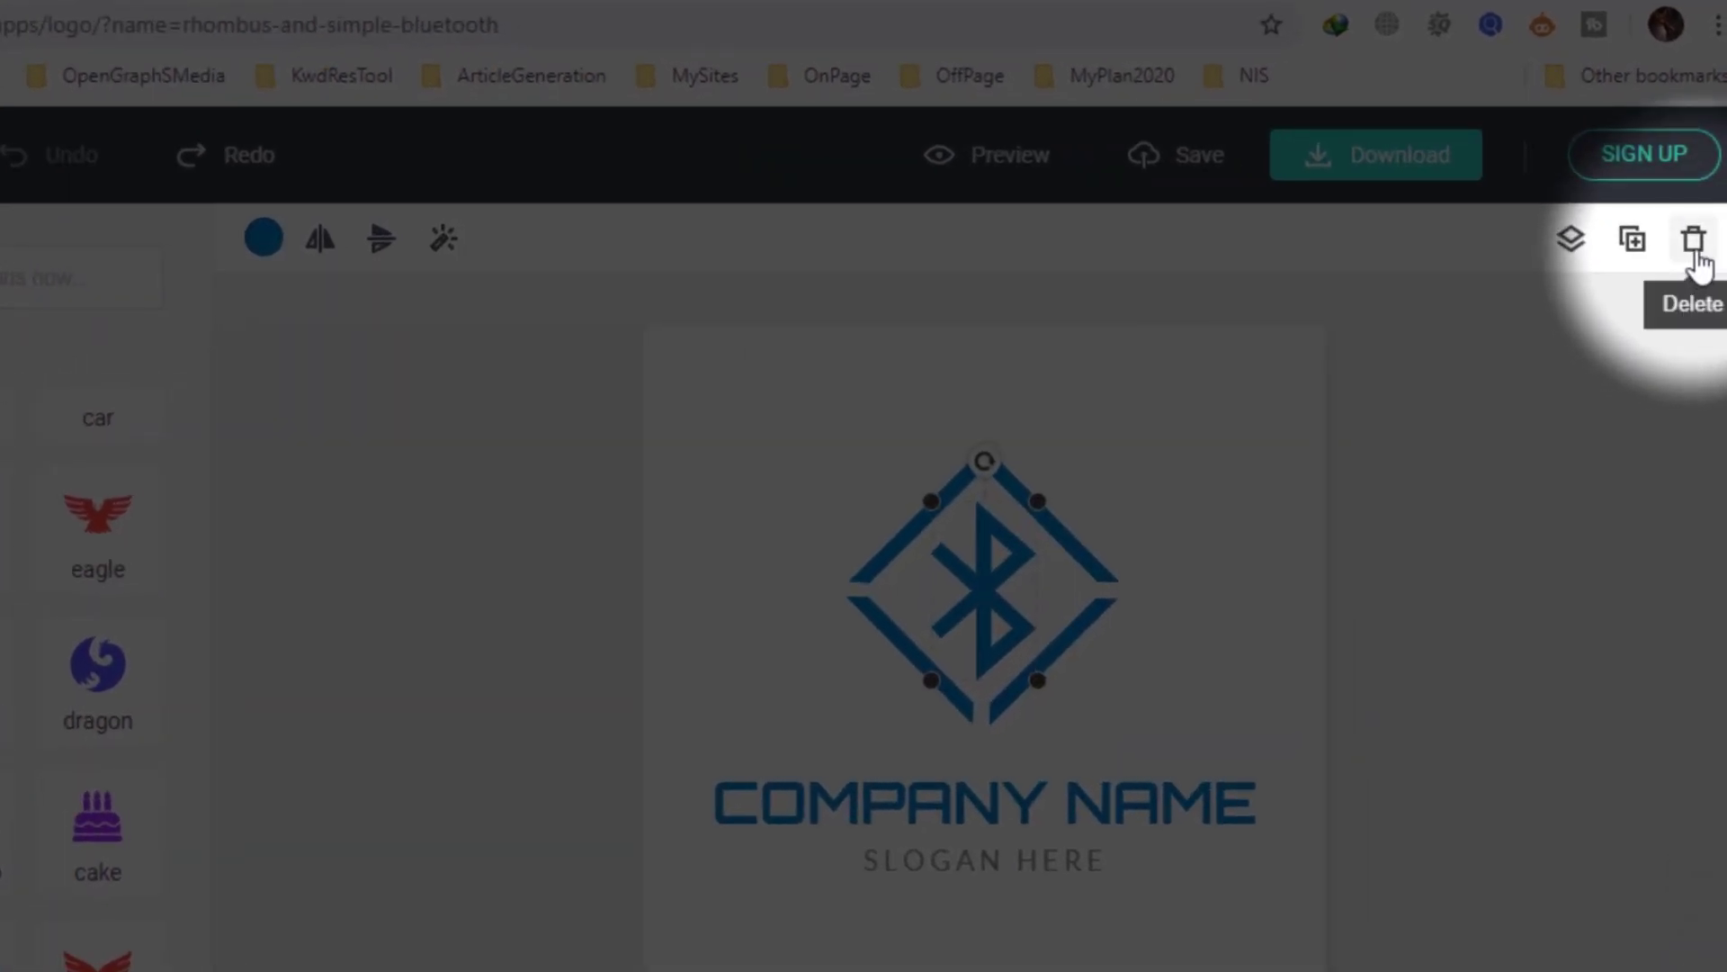
click(1696, 258)
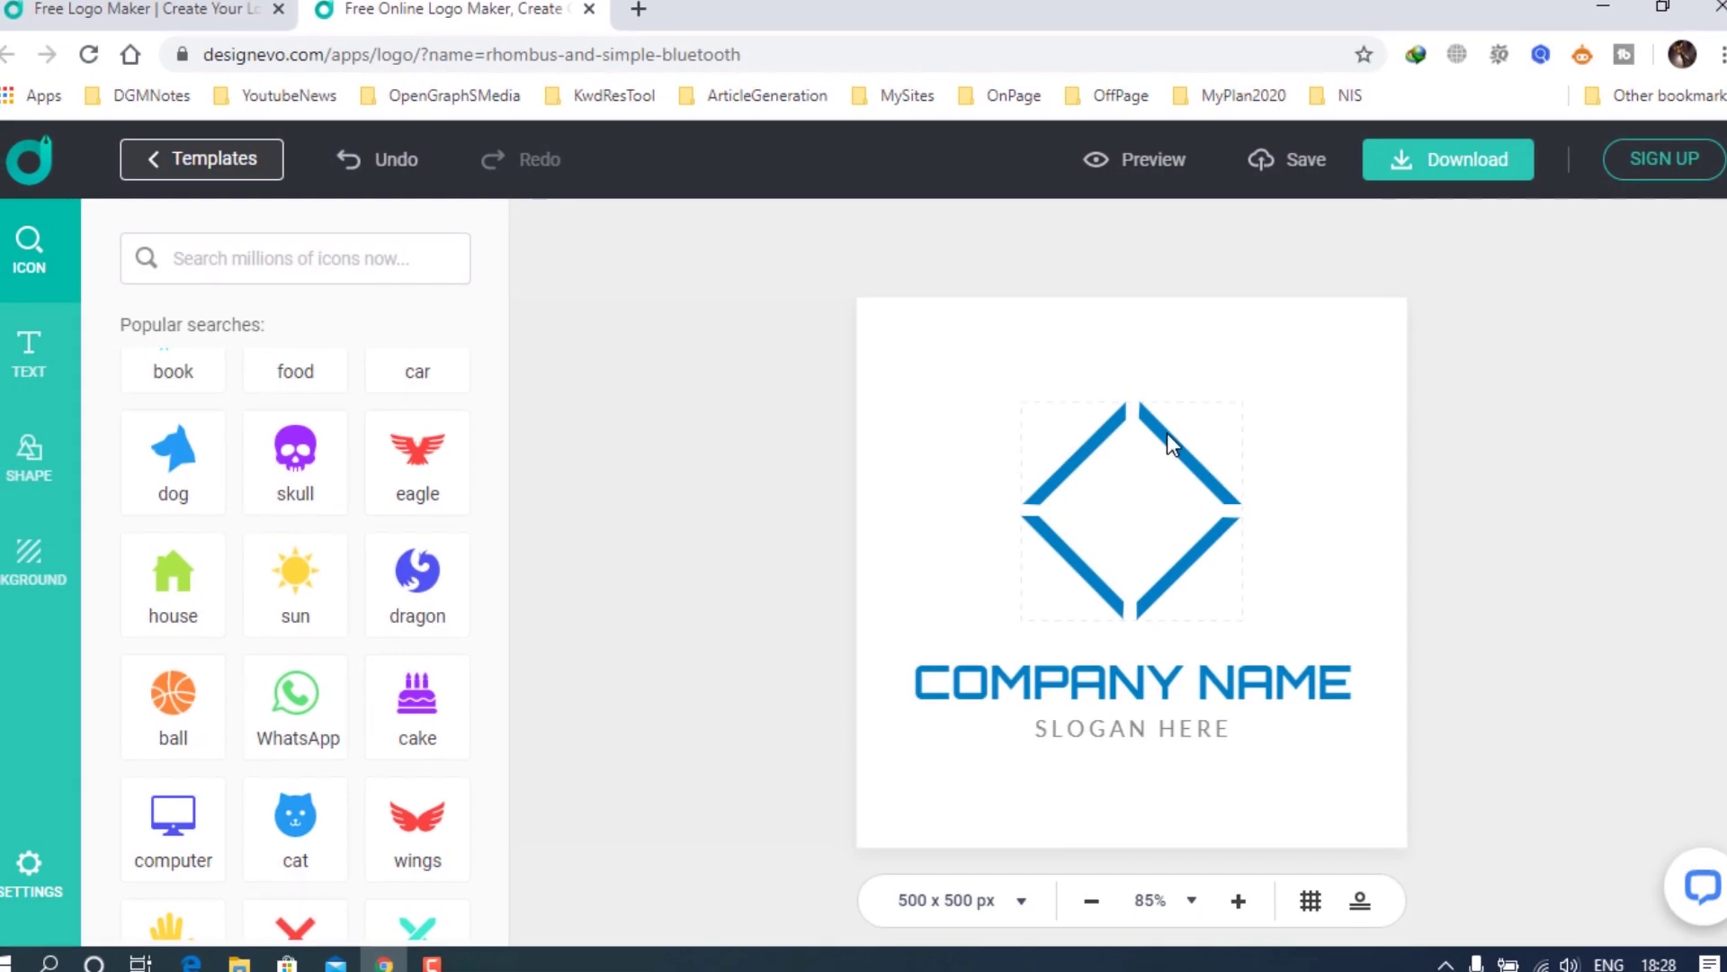
click(1165, 437)
click(1708, 238)
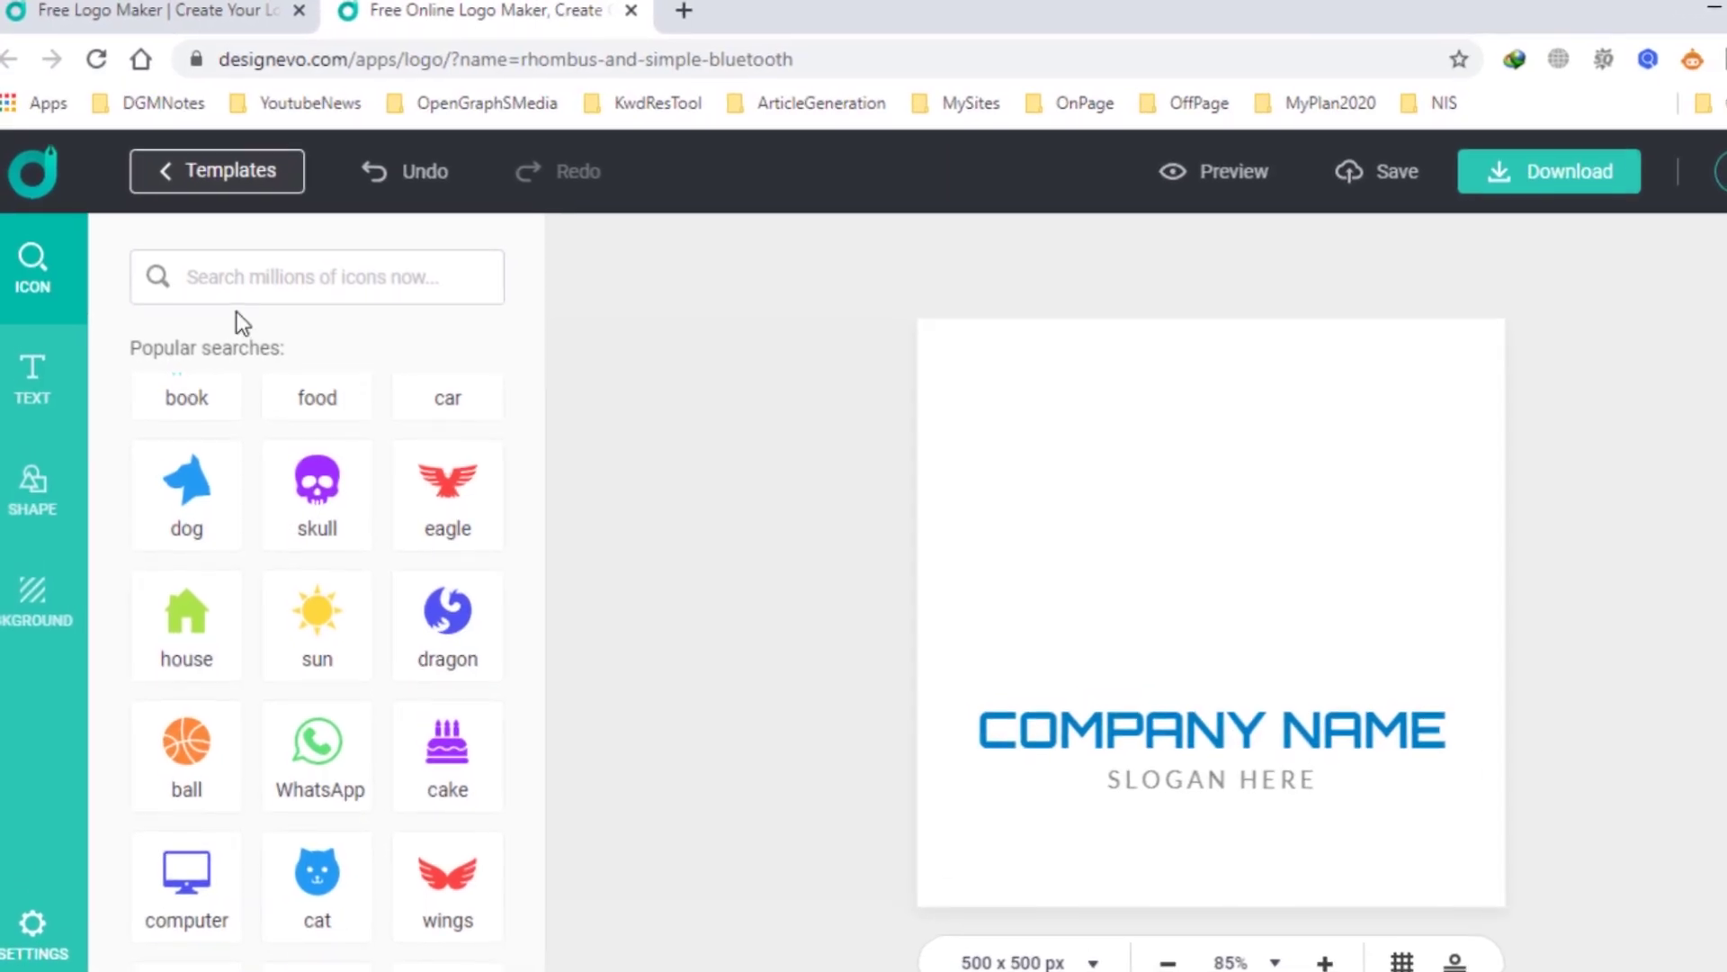
click(243, 274)
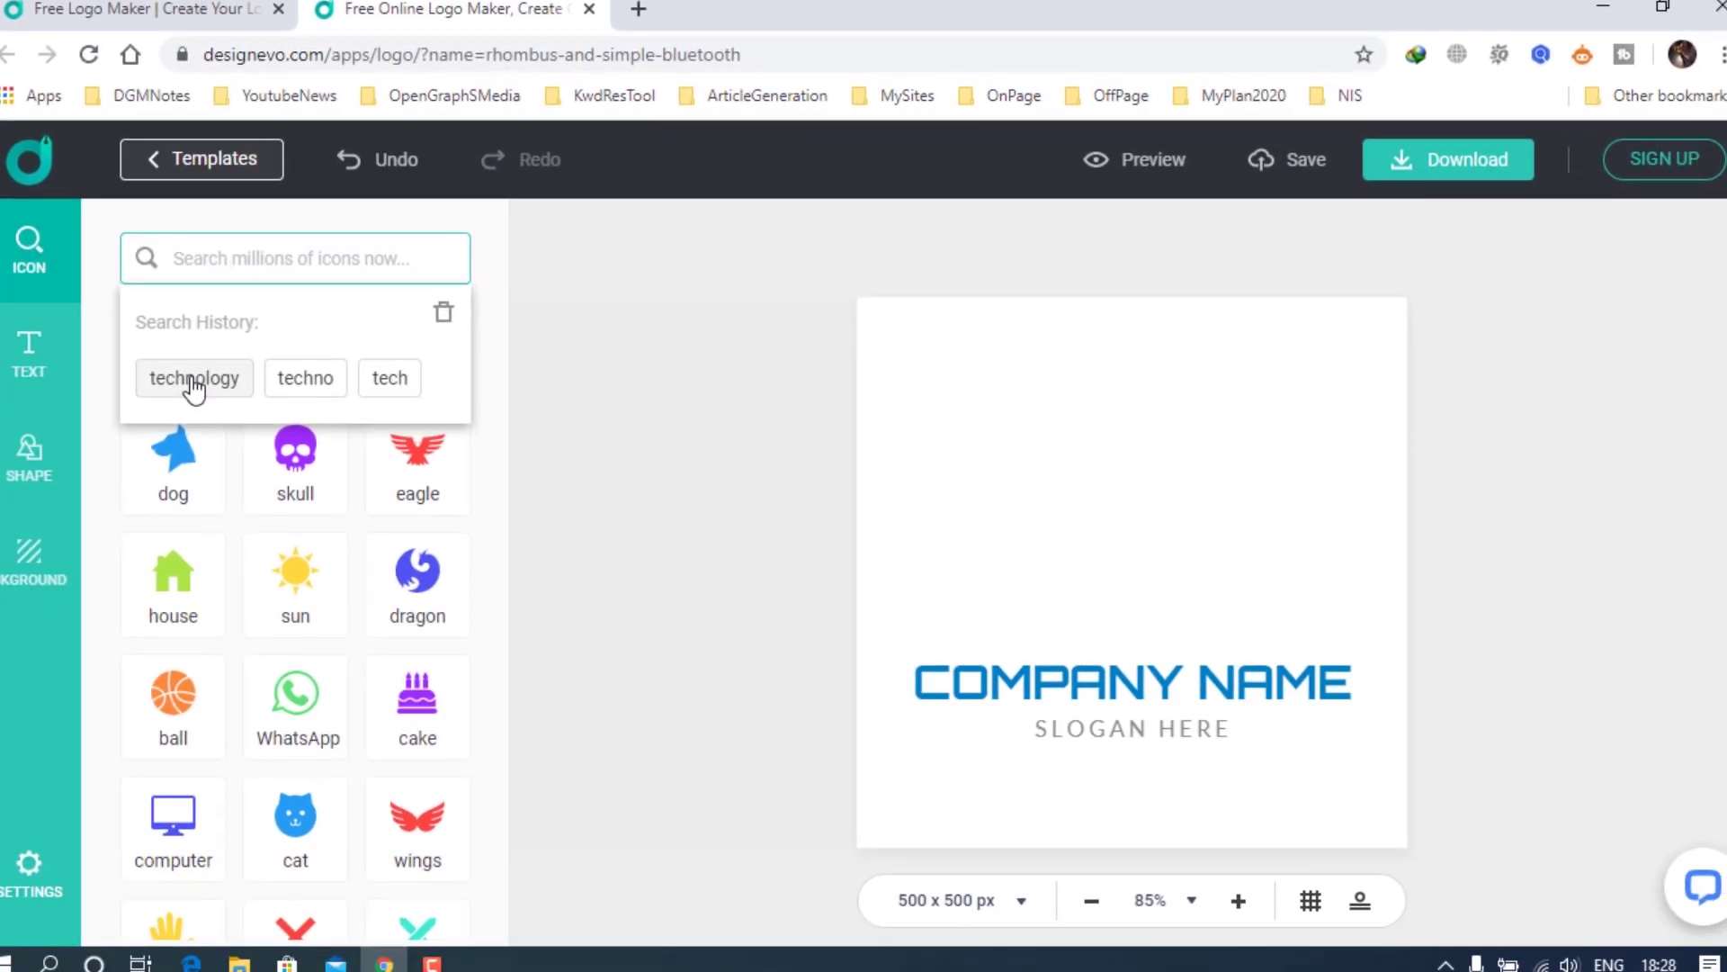
Add the tablet-and-phone icon from the 'technology' search and raise it above the name.
click(193, 378)
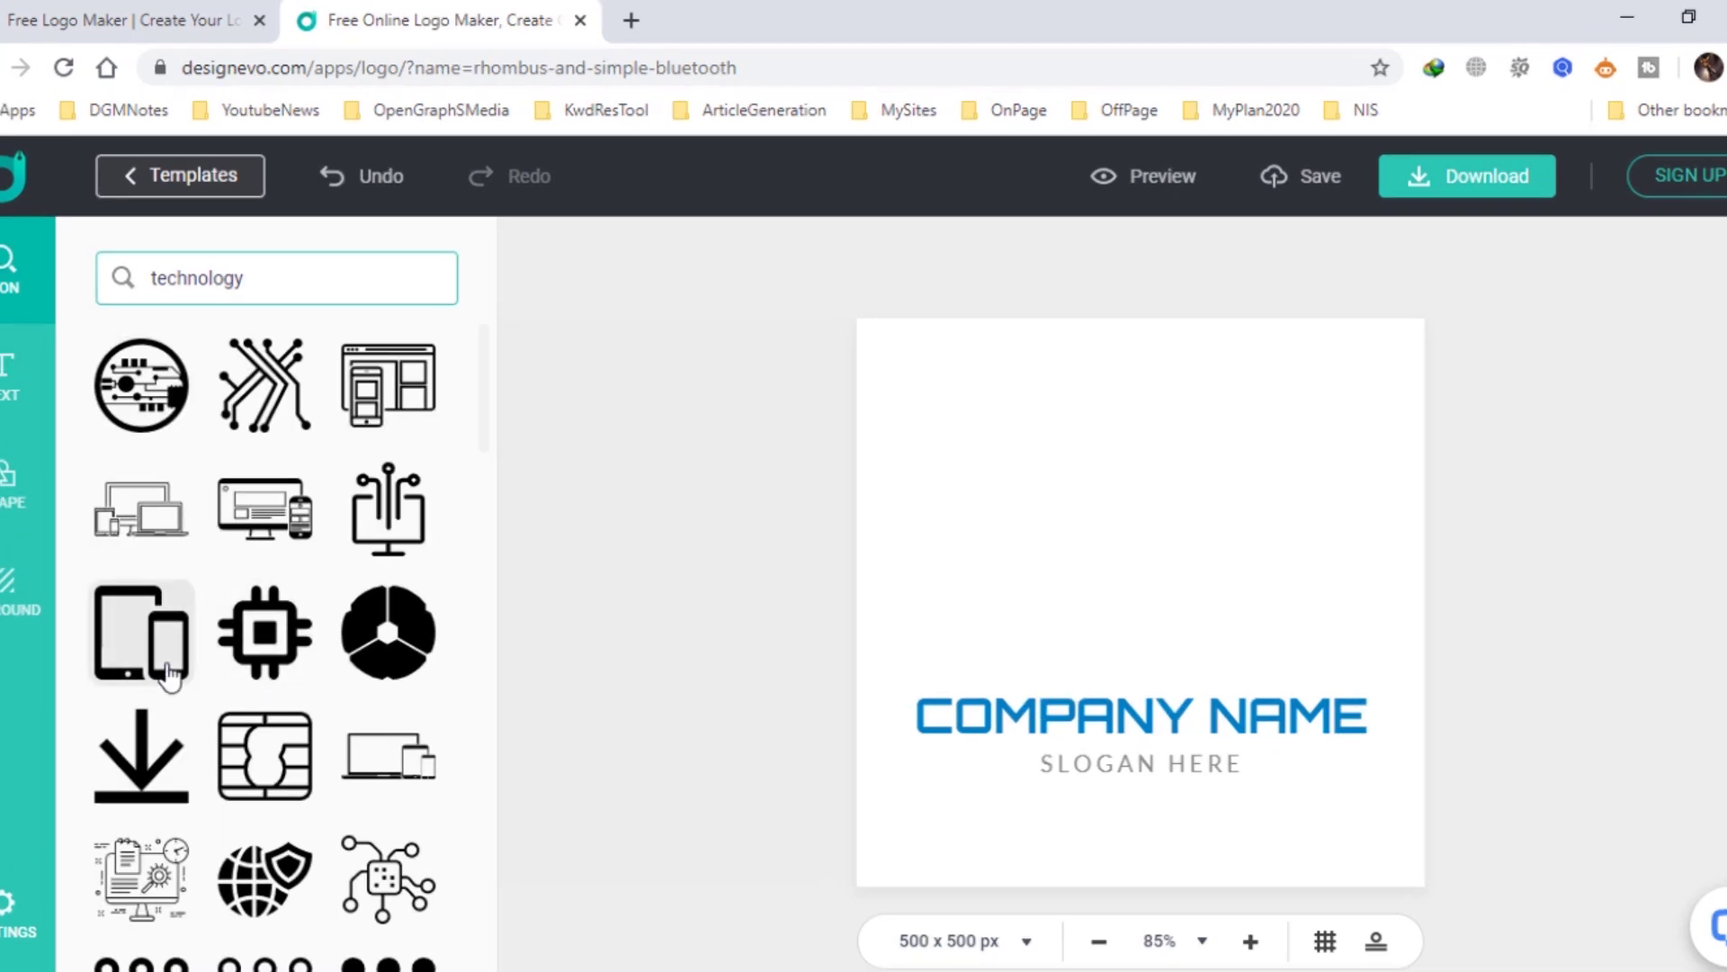
click(151, 652)
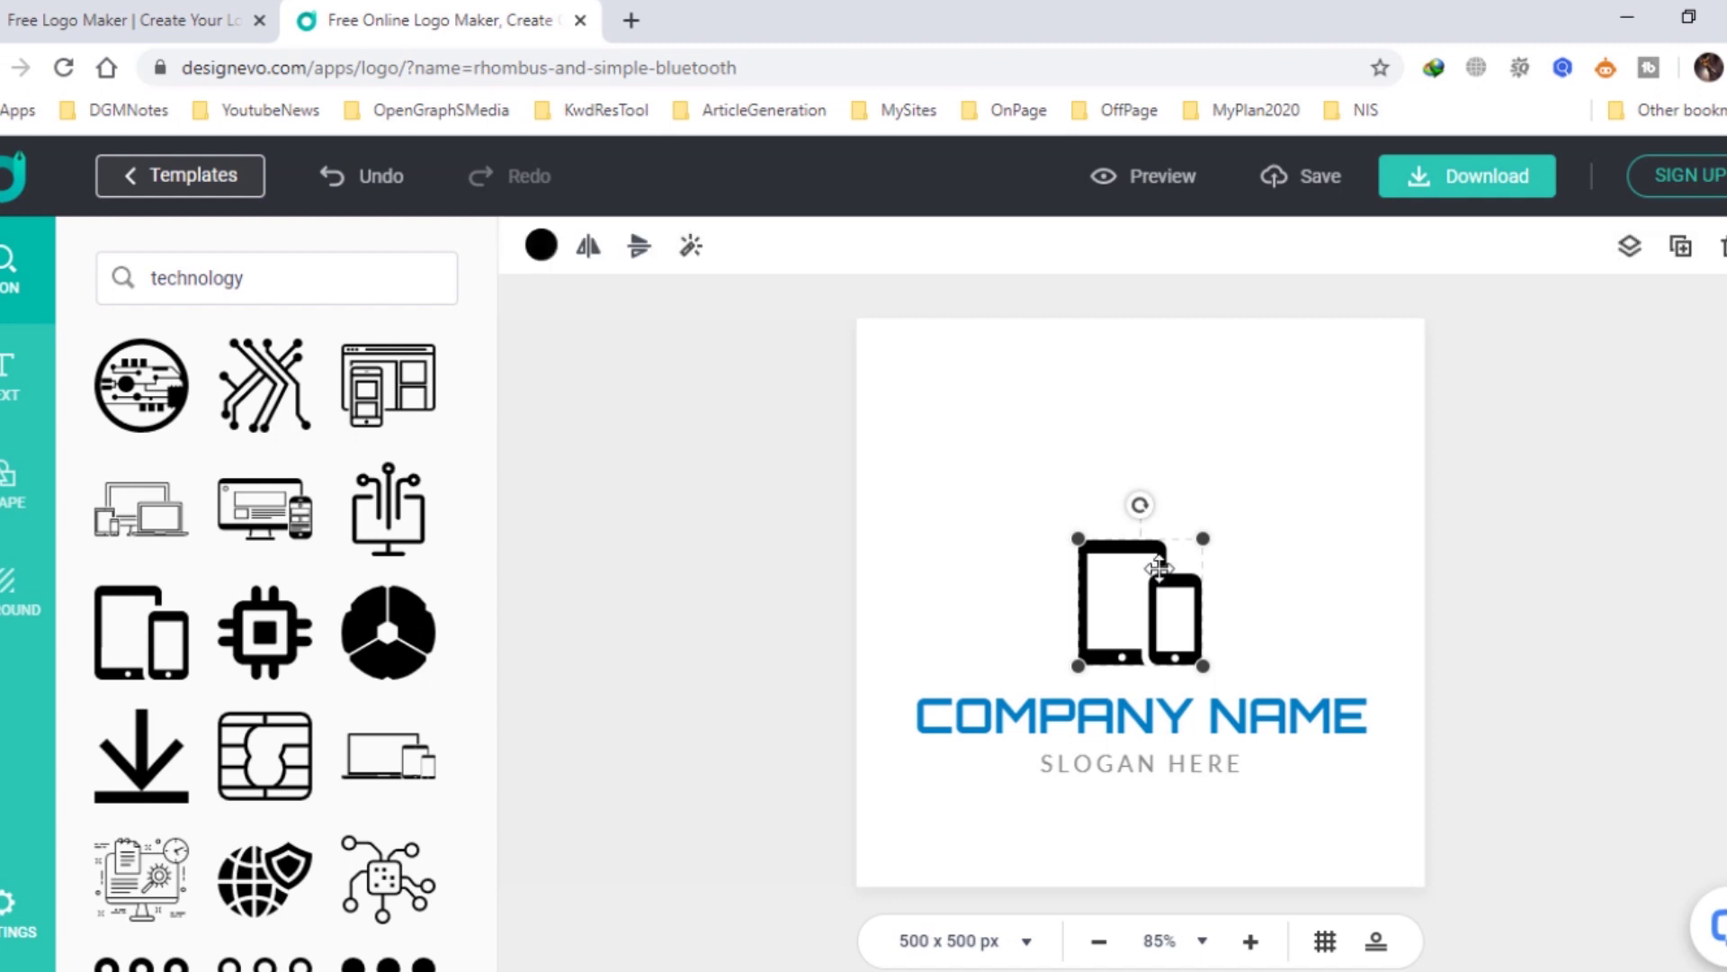
drag(1159, 568, 1159, 496)
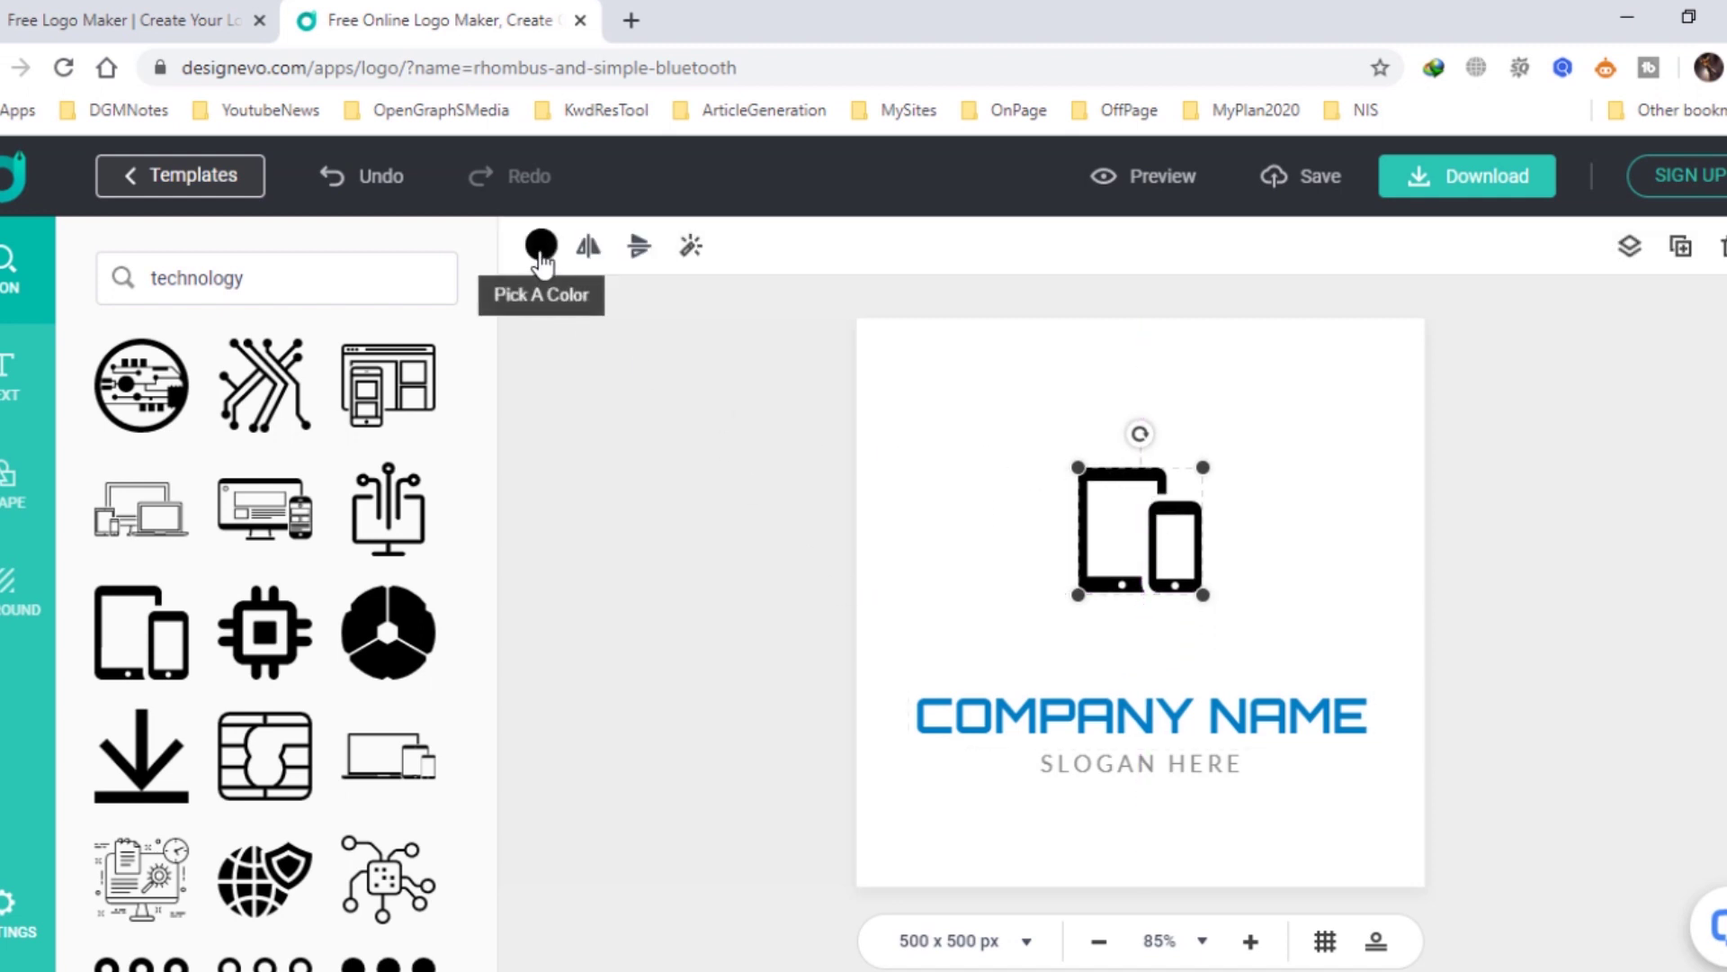
Give the tablet-and-phone icon the cyan-blue gradient fill instead of solid blue.
click(540, 261)
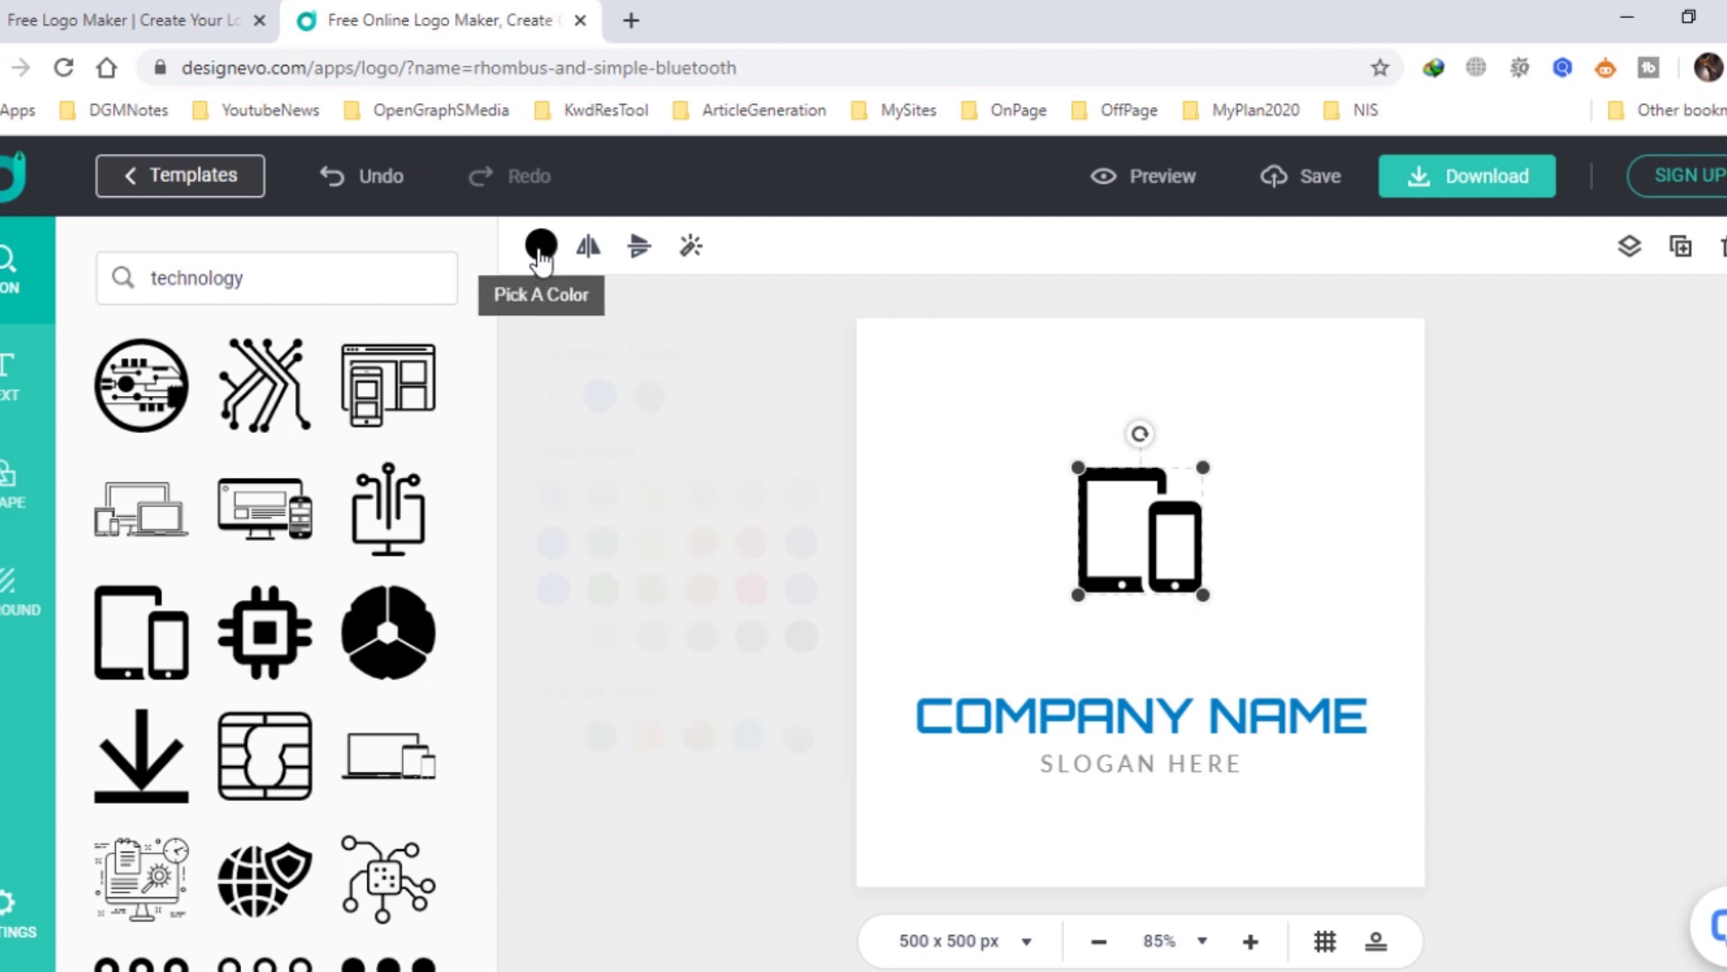
click(556, 527)
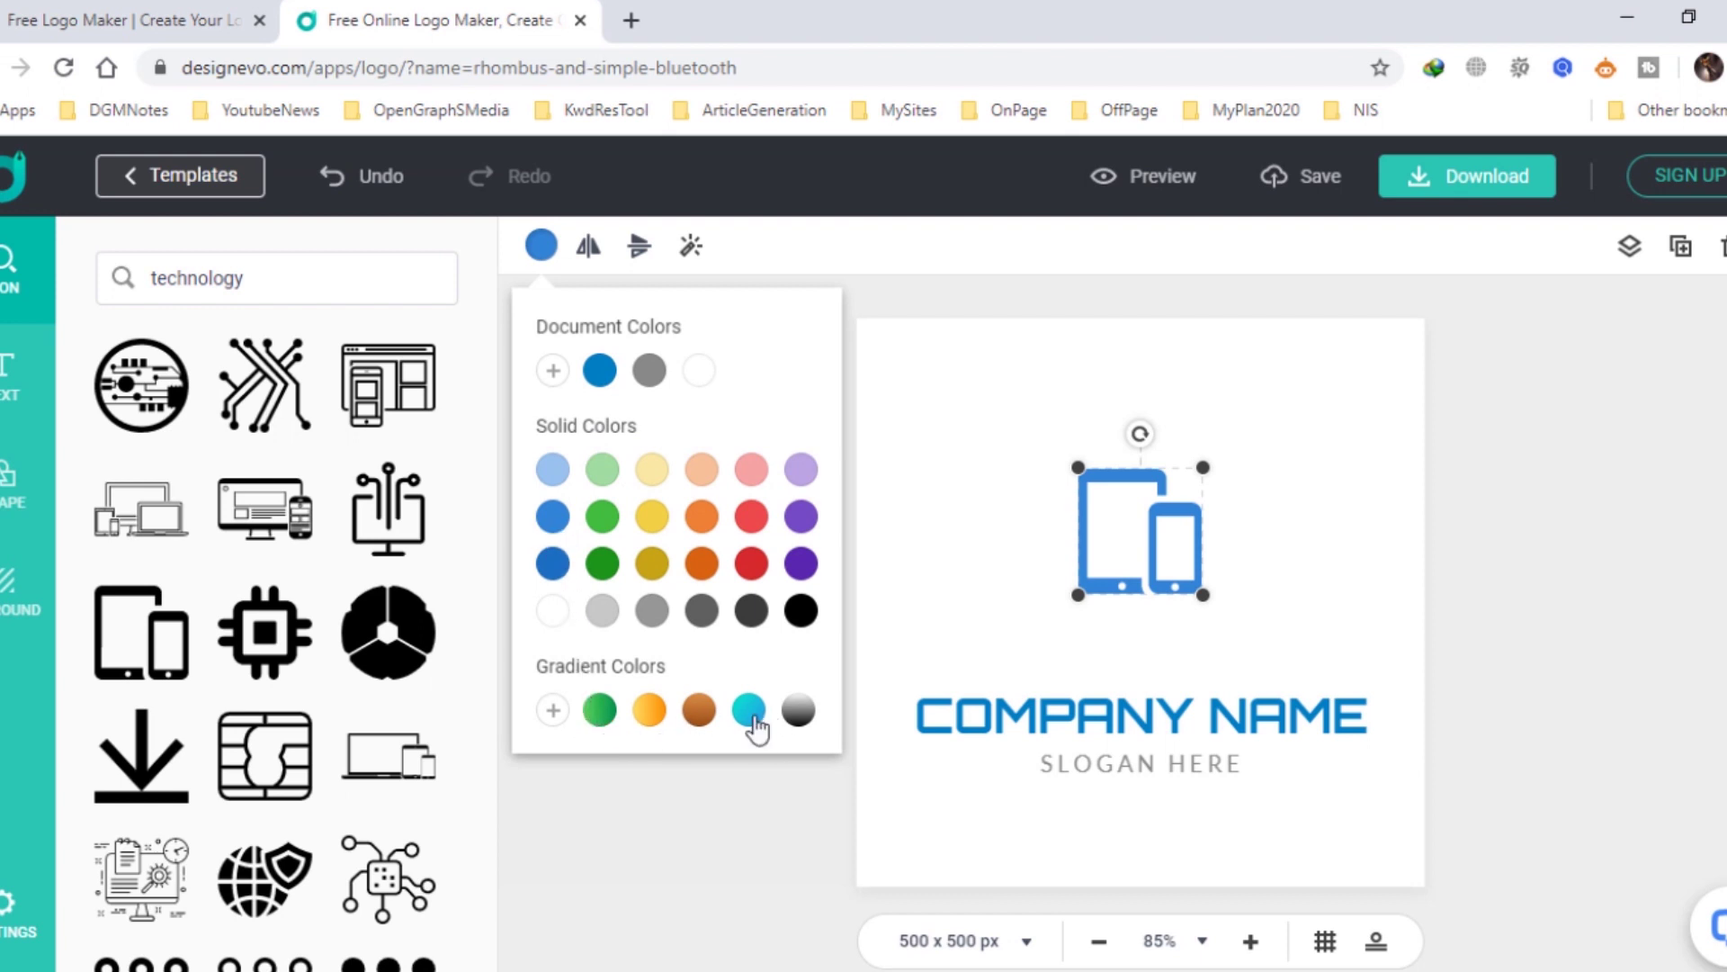
click(754, 720)
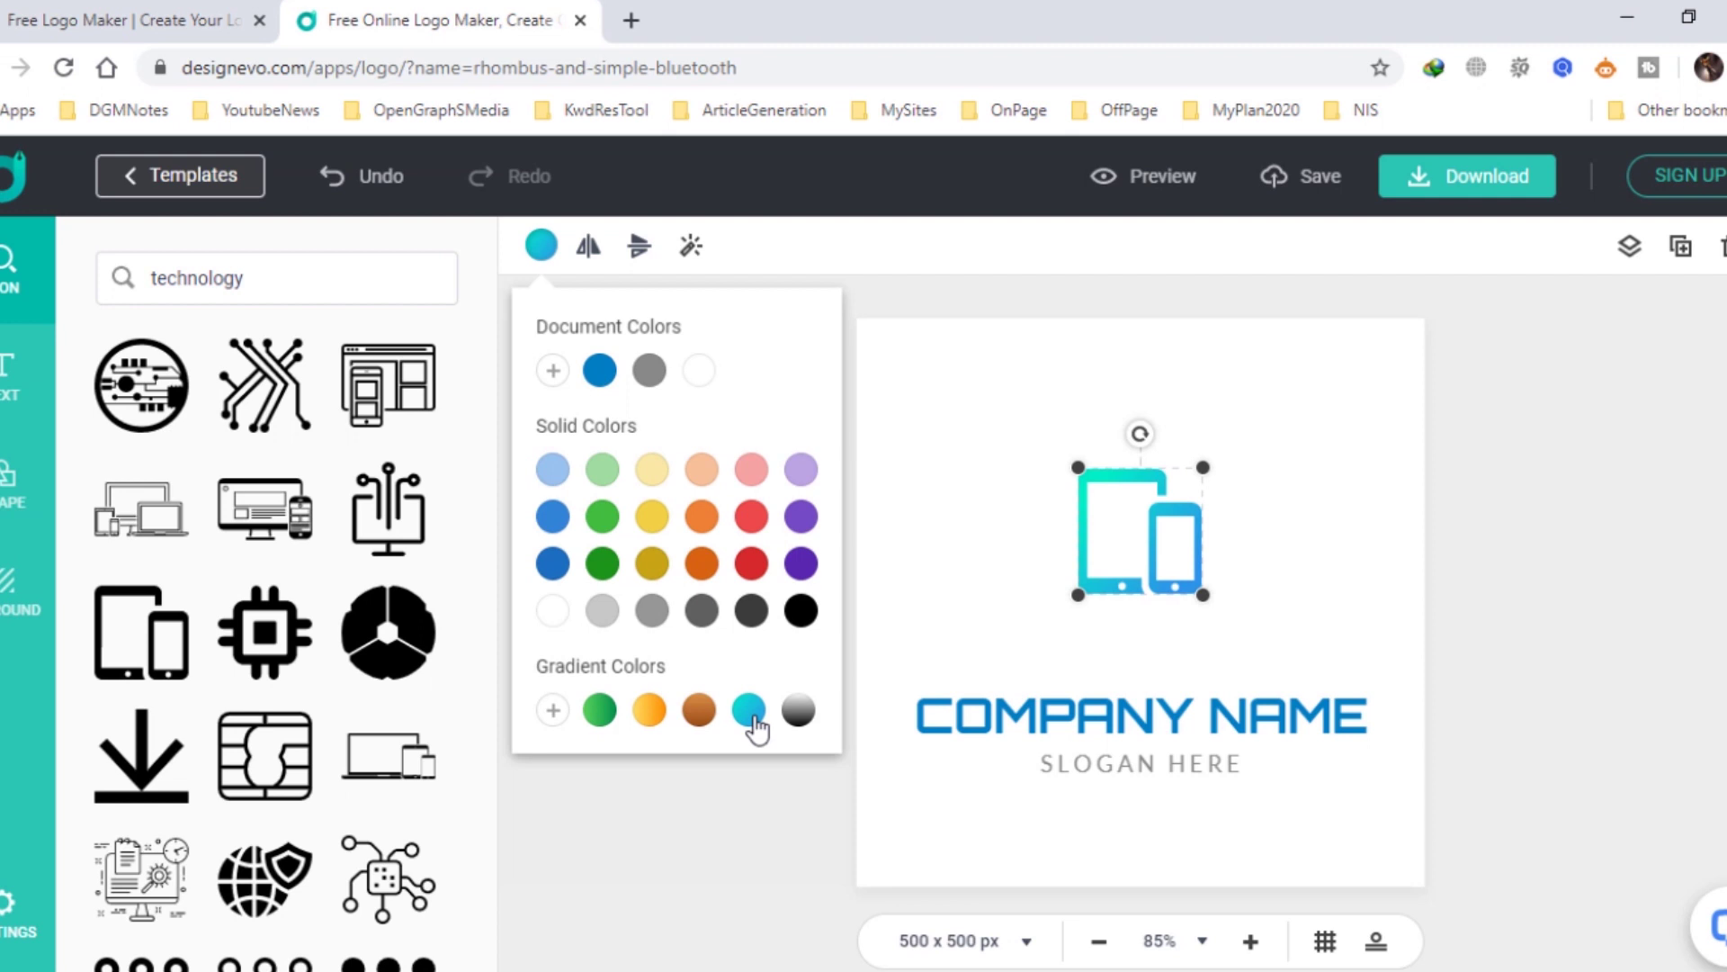
click(927, 717)
click(11, 386)
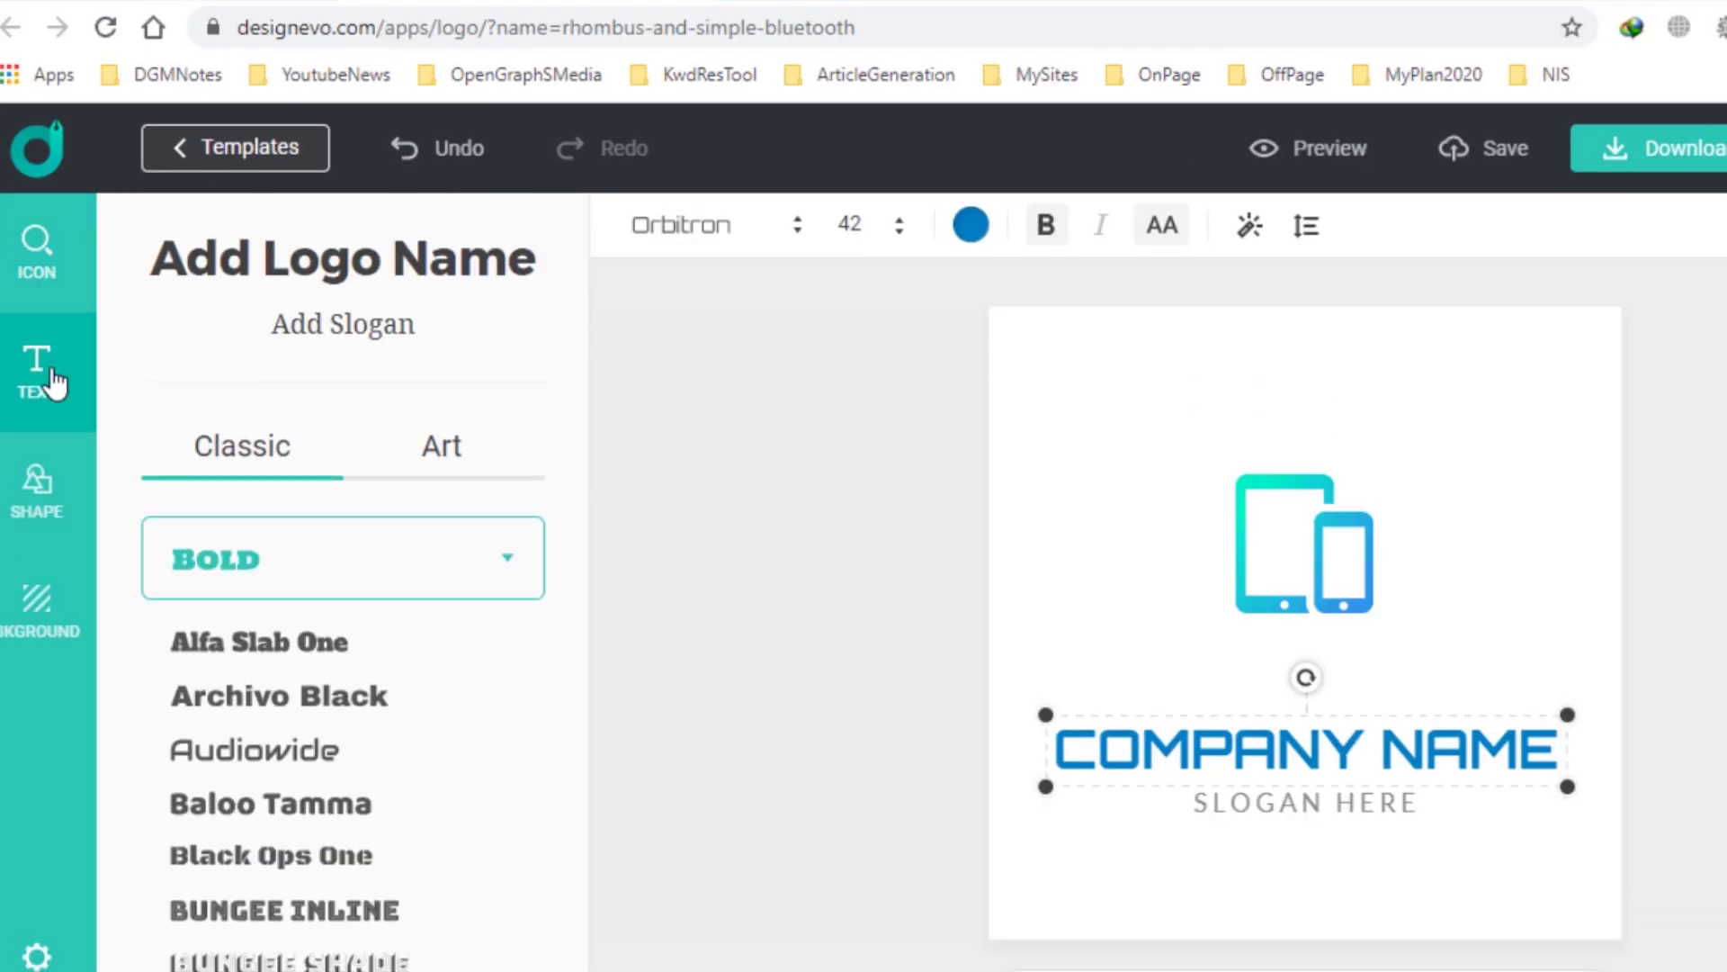
Set the name font to Holtwood One SC and replace COMPANY NAME with 'RENJ DGM'.
scroll(288, 609, down, 2)
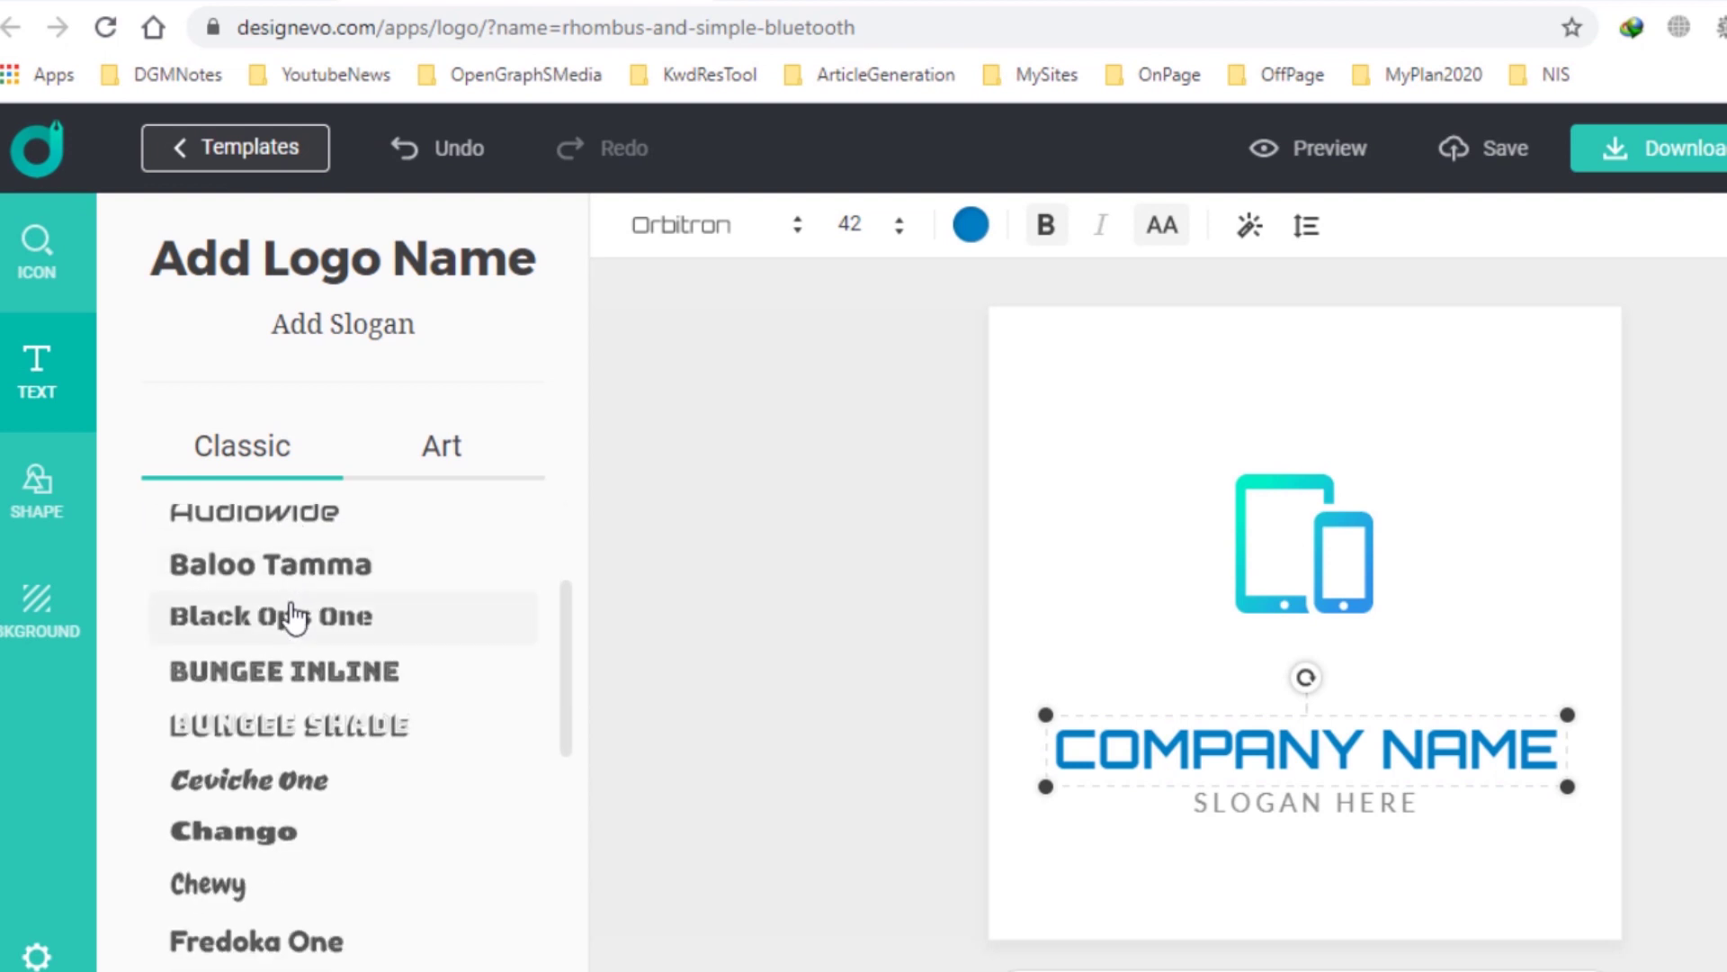
scroll(289, 609, down, 5)
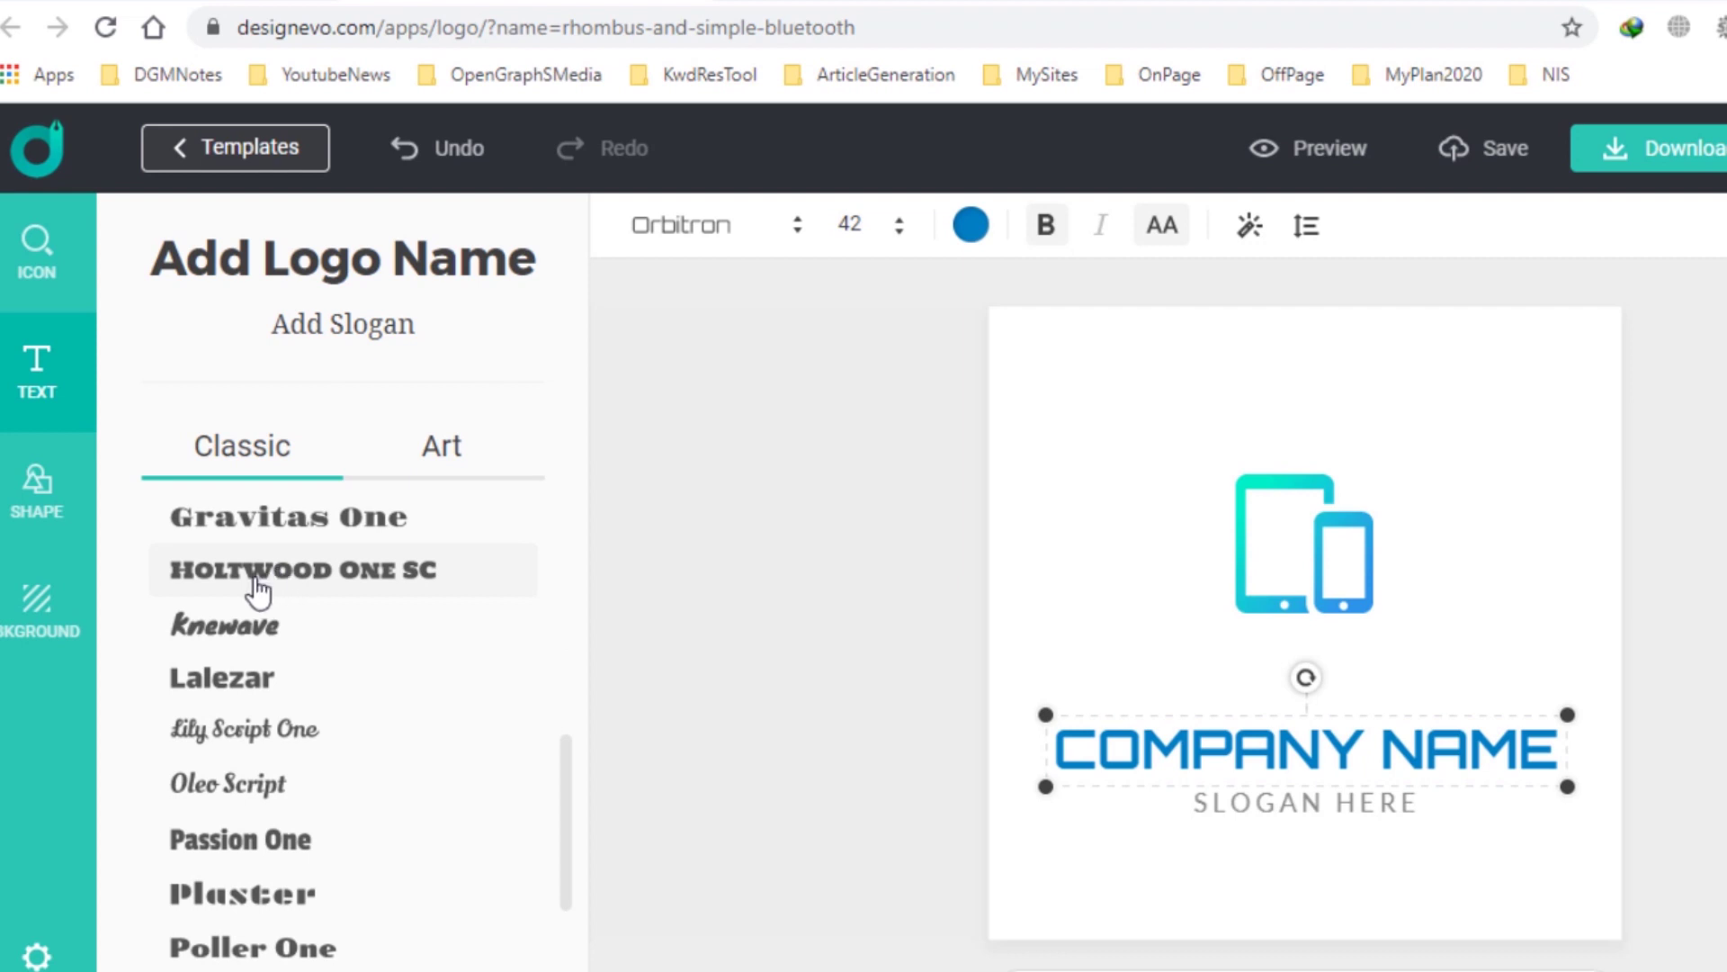
click(258, 589)
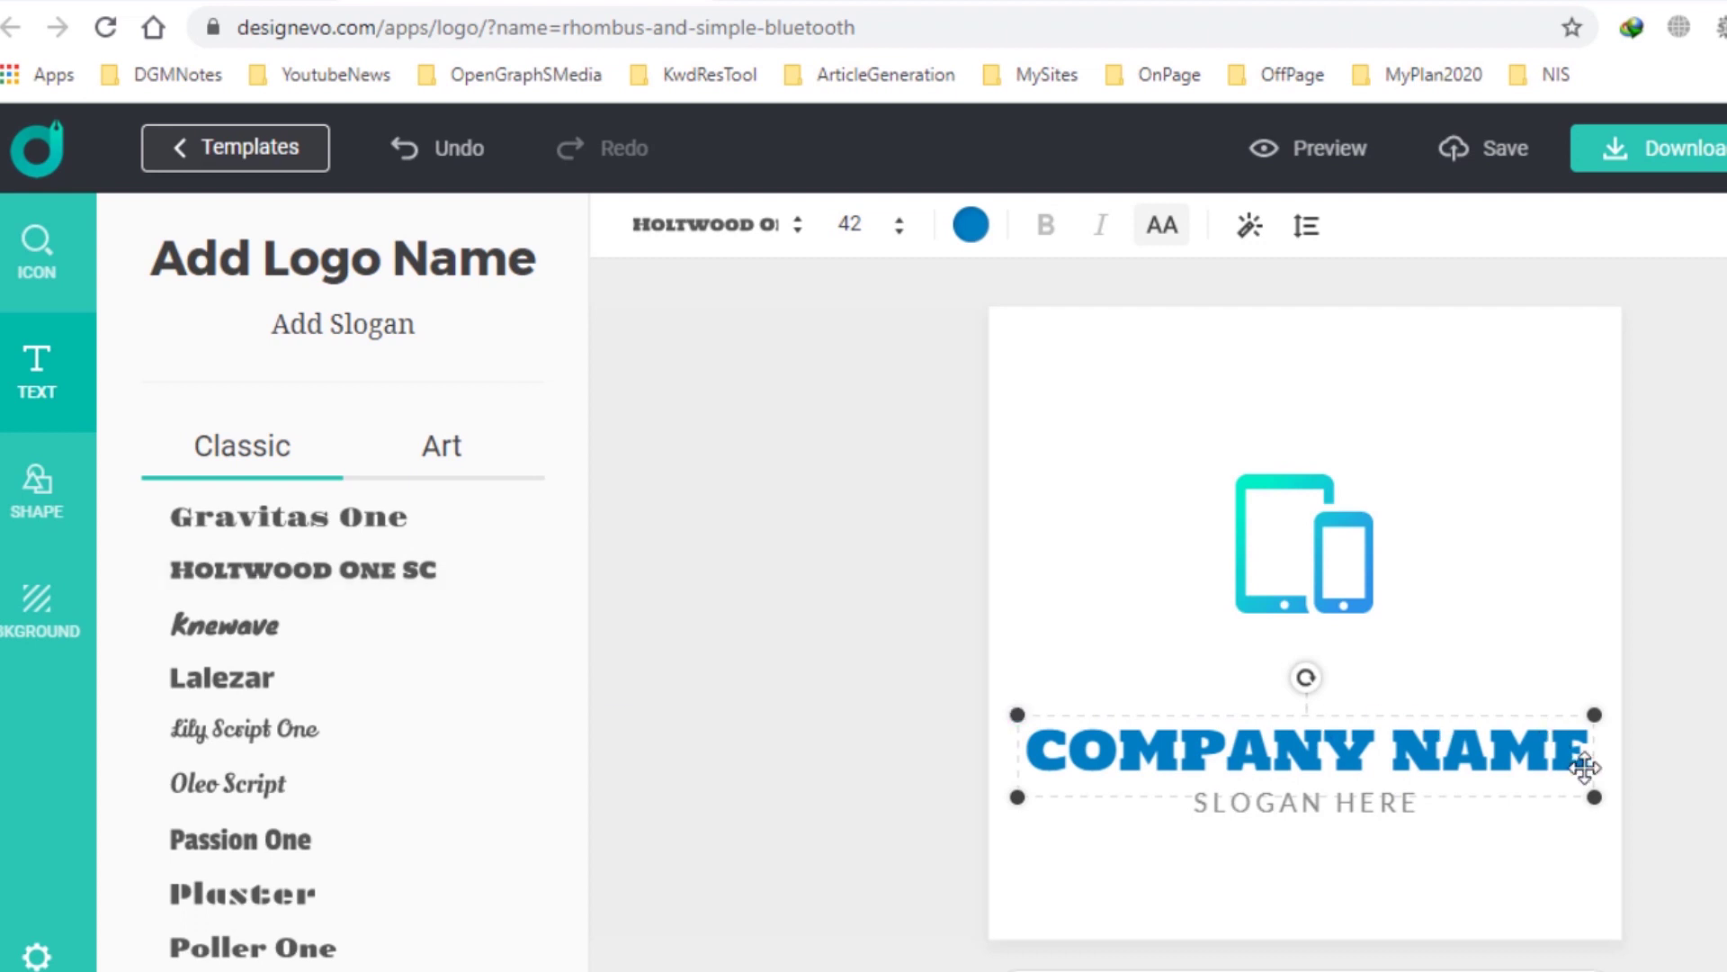
click(1559, 748)
key(End)
key(BackSpace)
key(BackSpace)
key(BackSpace)
key(BackSpace)
key(BackSpace)
key(BackSpace)
key(BackSpace)
key(BackSpace)
key(BackSpace)
key(BackSpace)
key(BackSpace)
key(BackSpace)
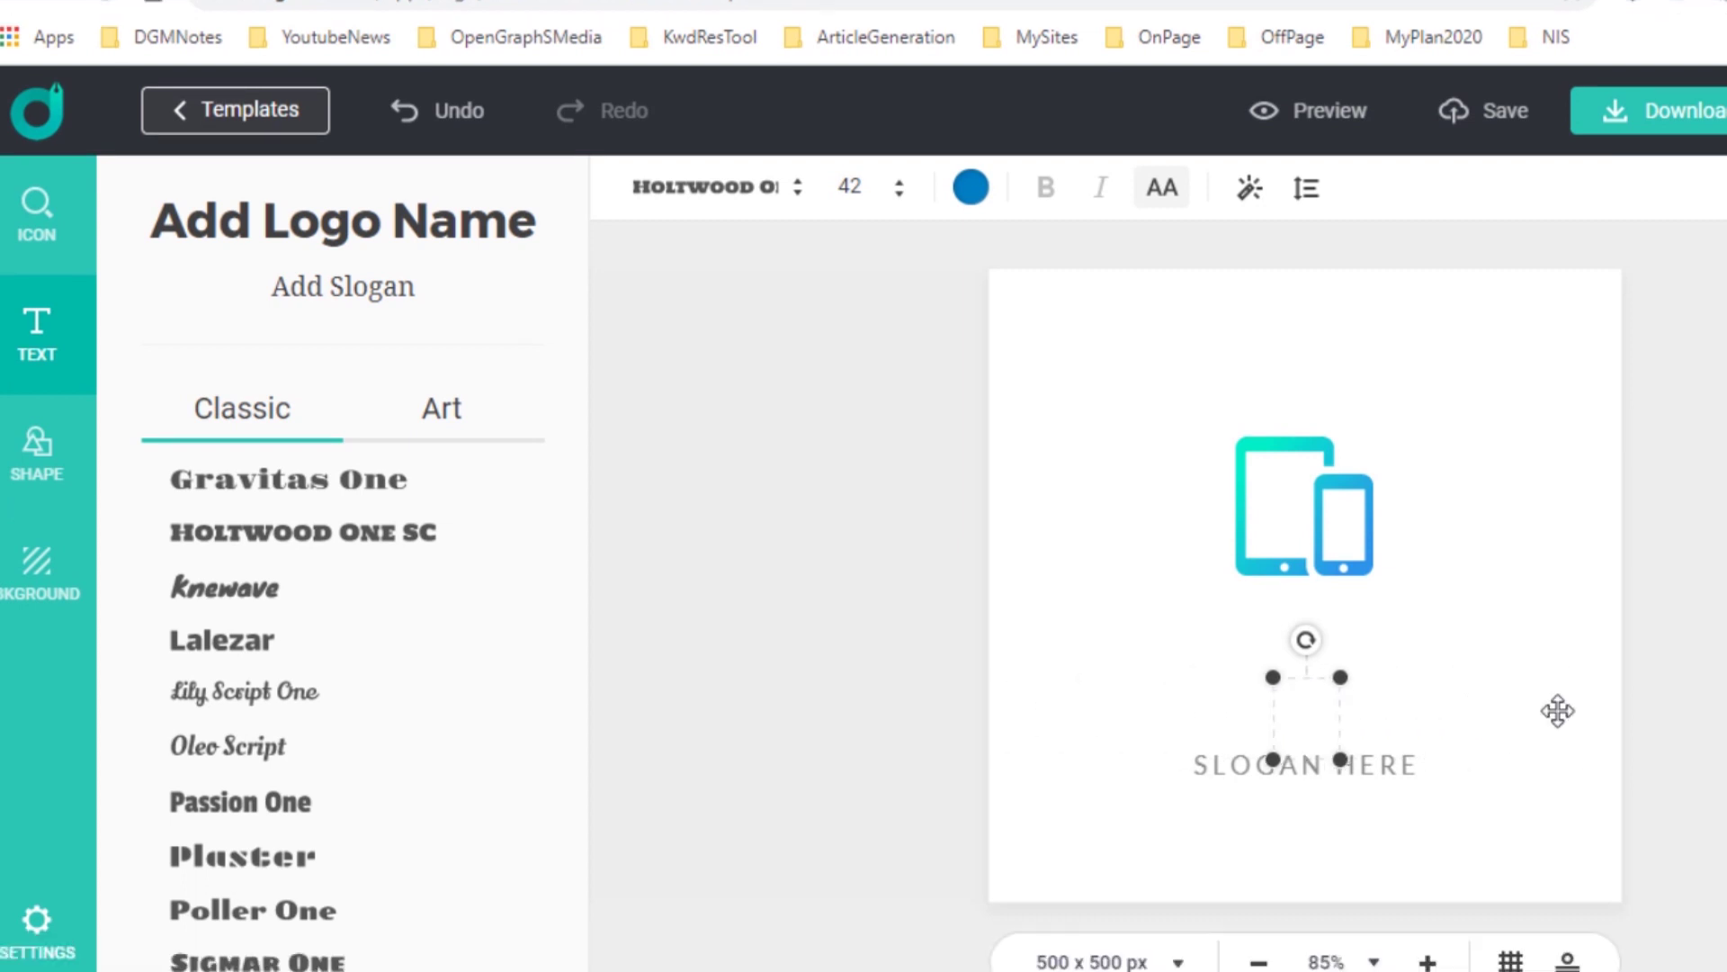
text(R)
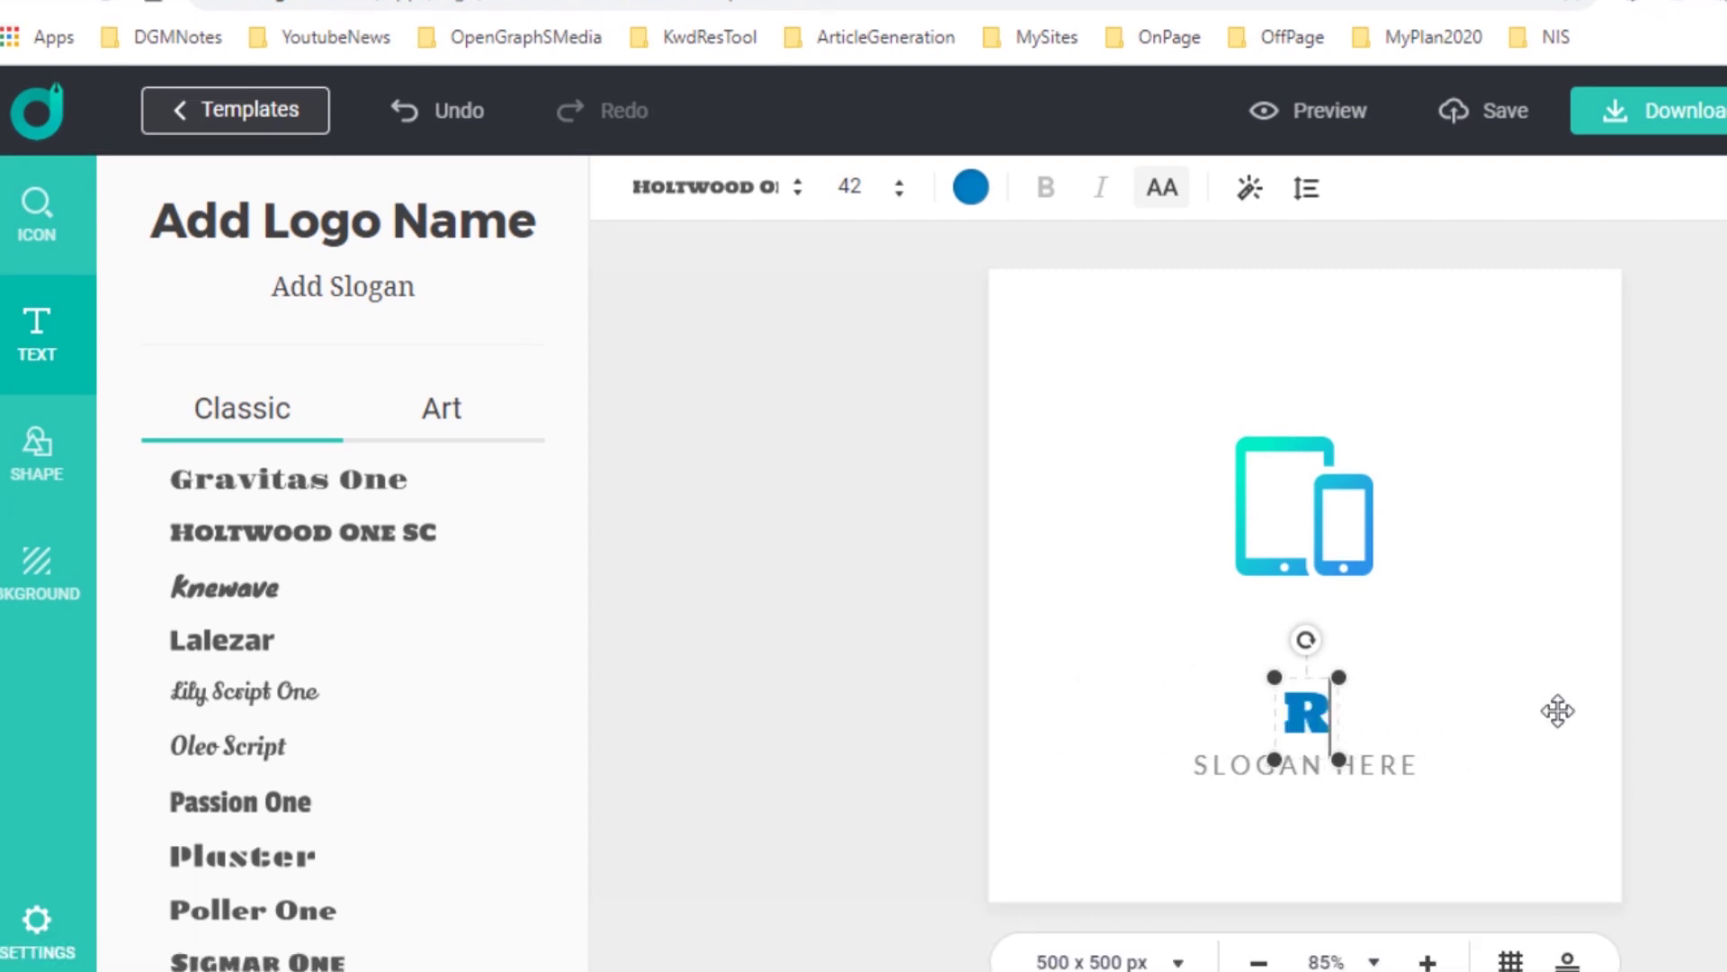
text(ENJ DGM)
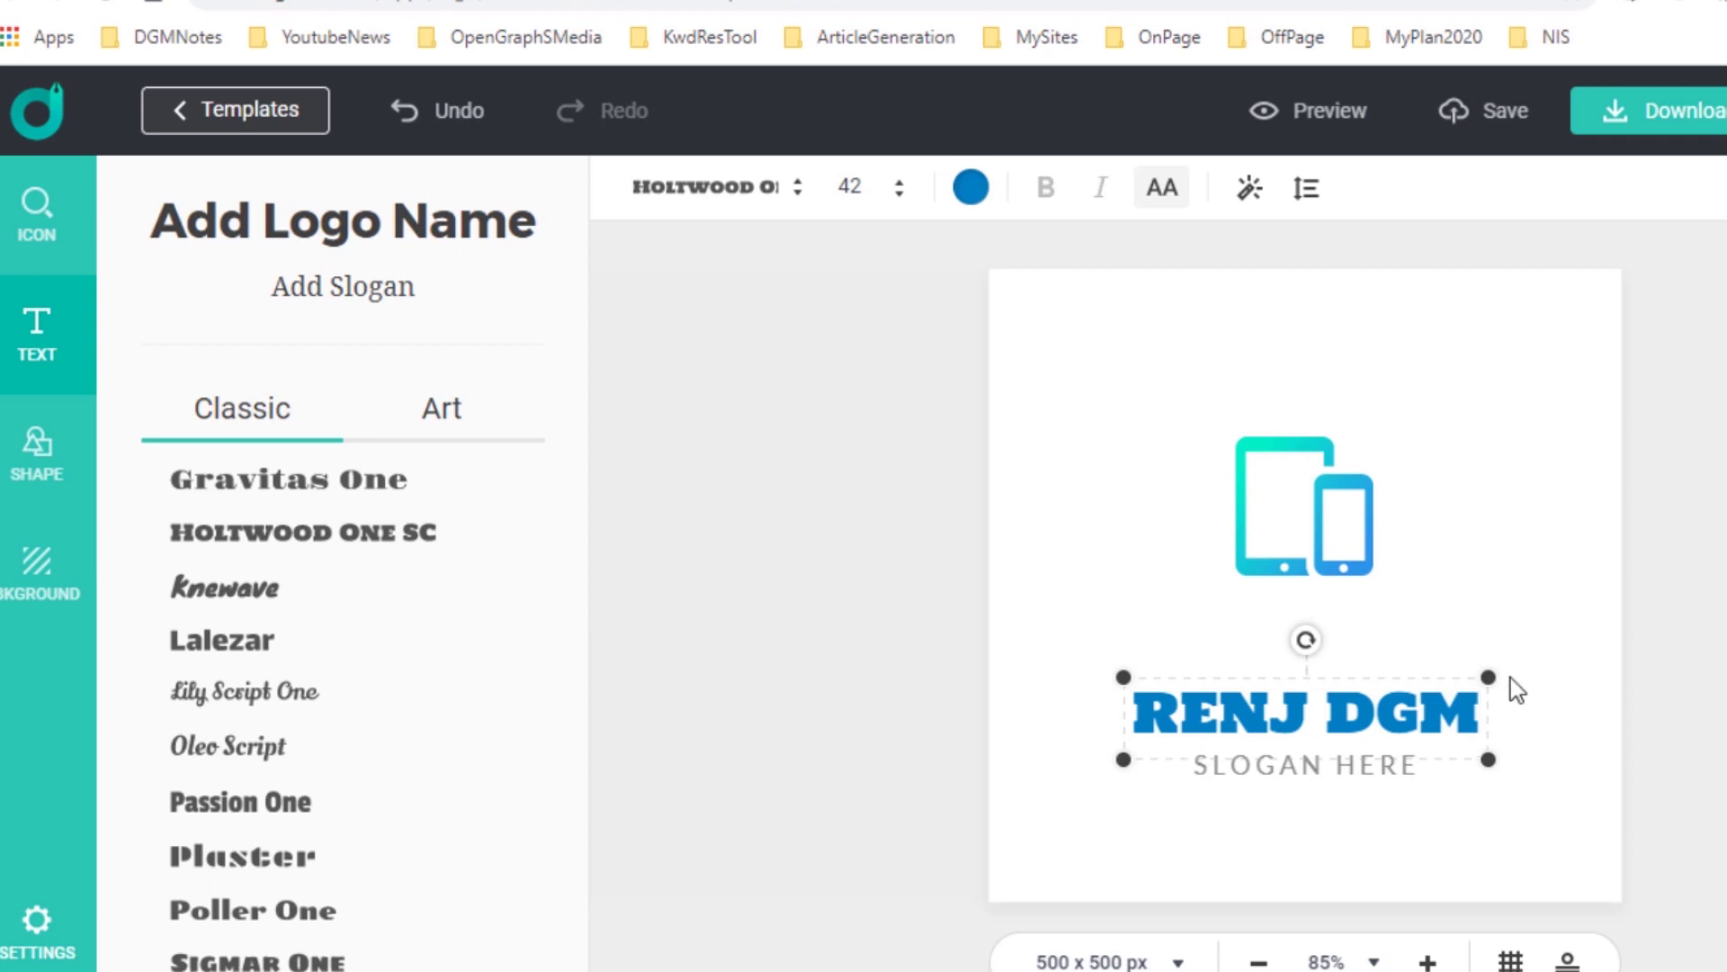
Enlarge and raise RENJ DGM, and change the slogan to 'DIGITAL MARKETING' just beneath it.
drag(1488, 677, 1534, 667)
drag(1334, 708, 1329, 625)
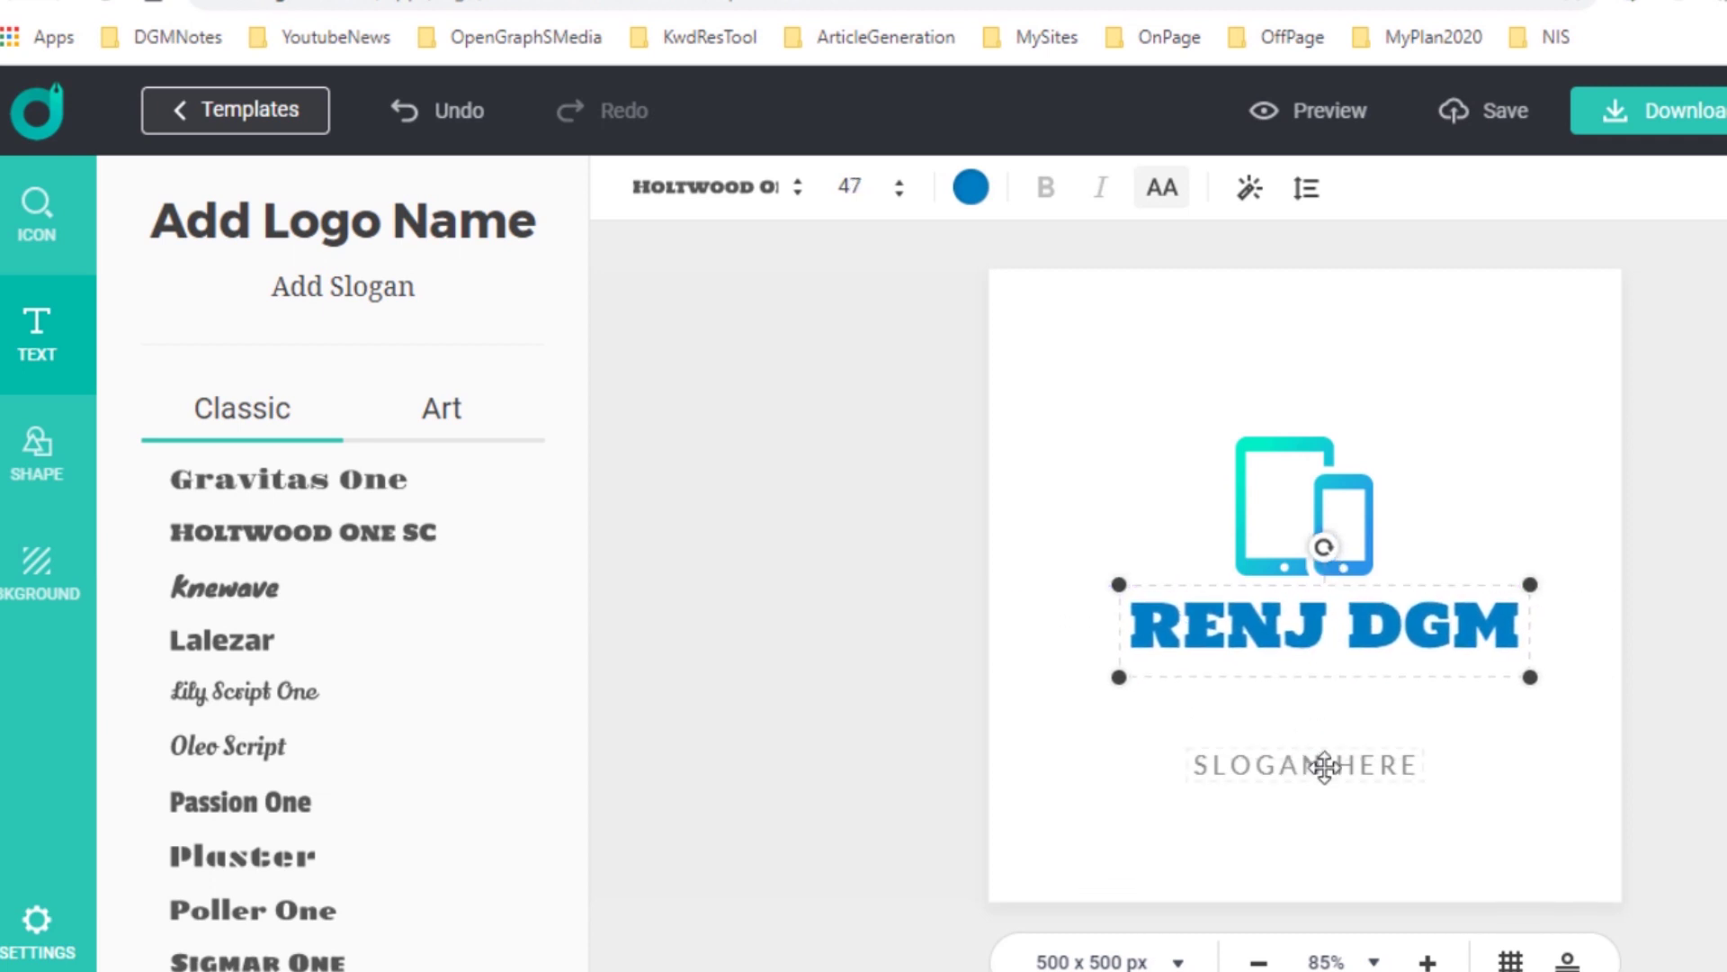
click(1323, 764)
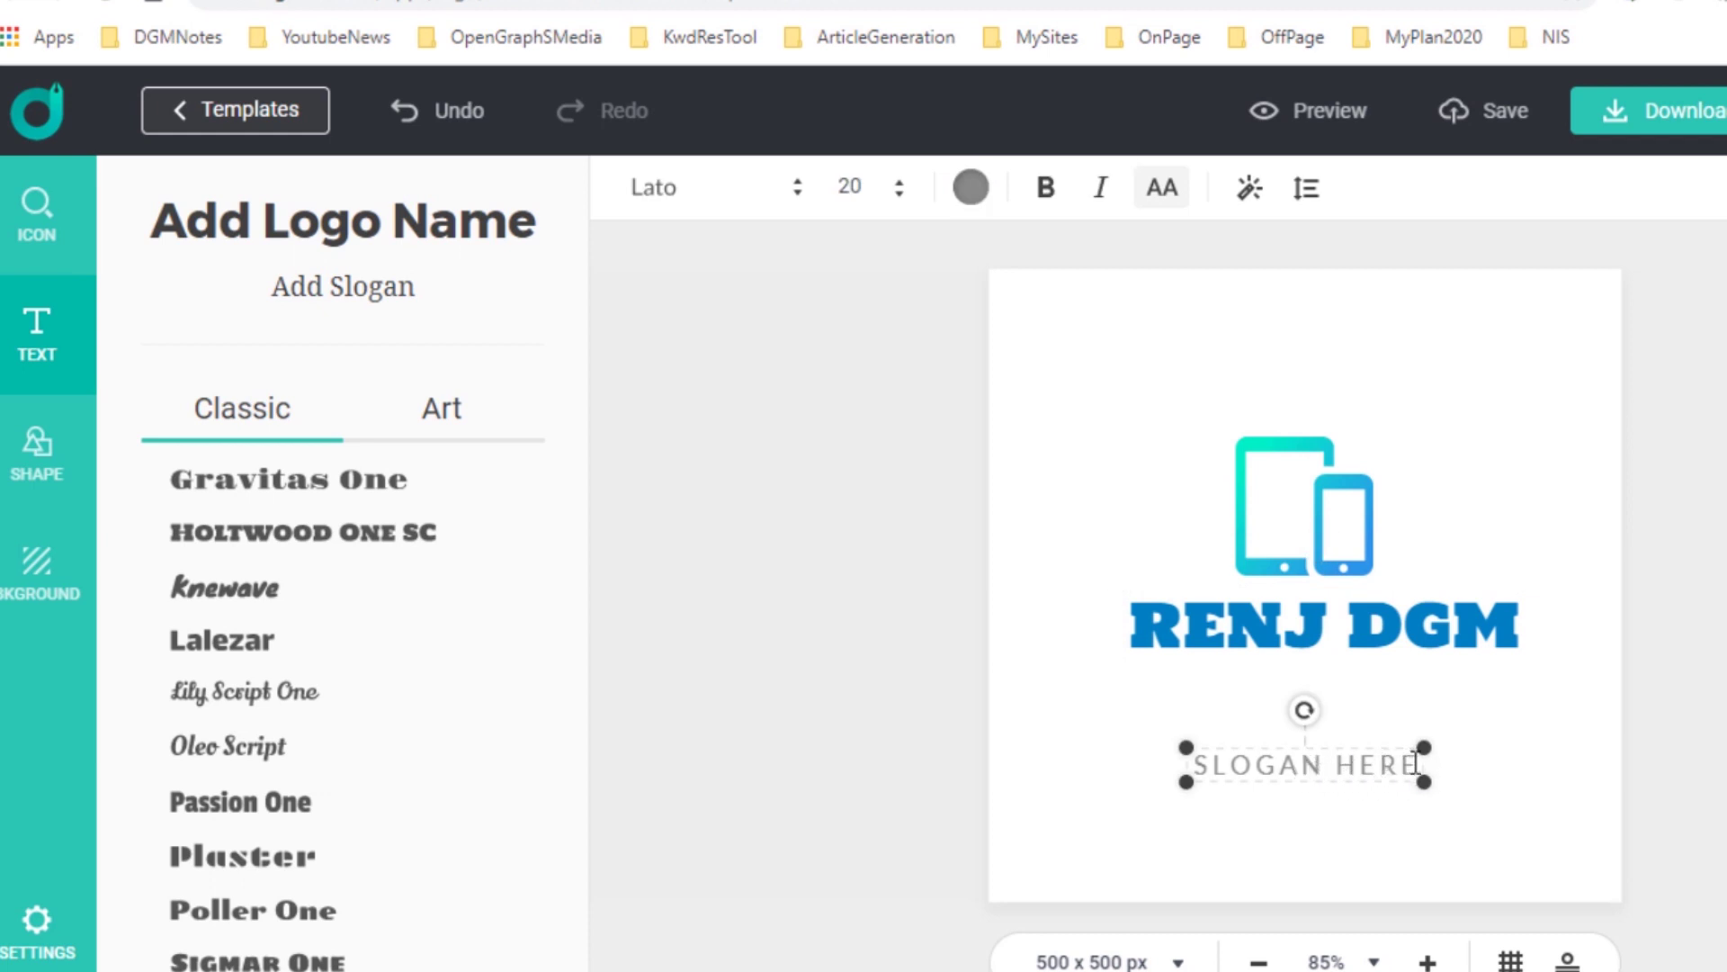
drag(1408, 763, 1186, 764)
text(D)
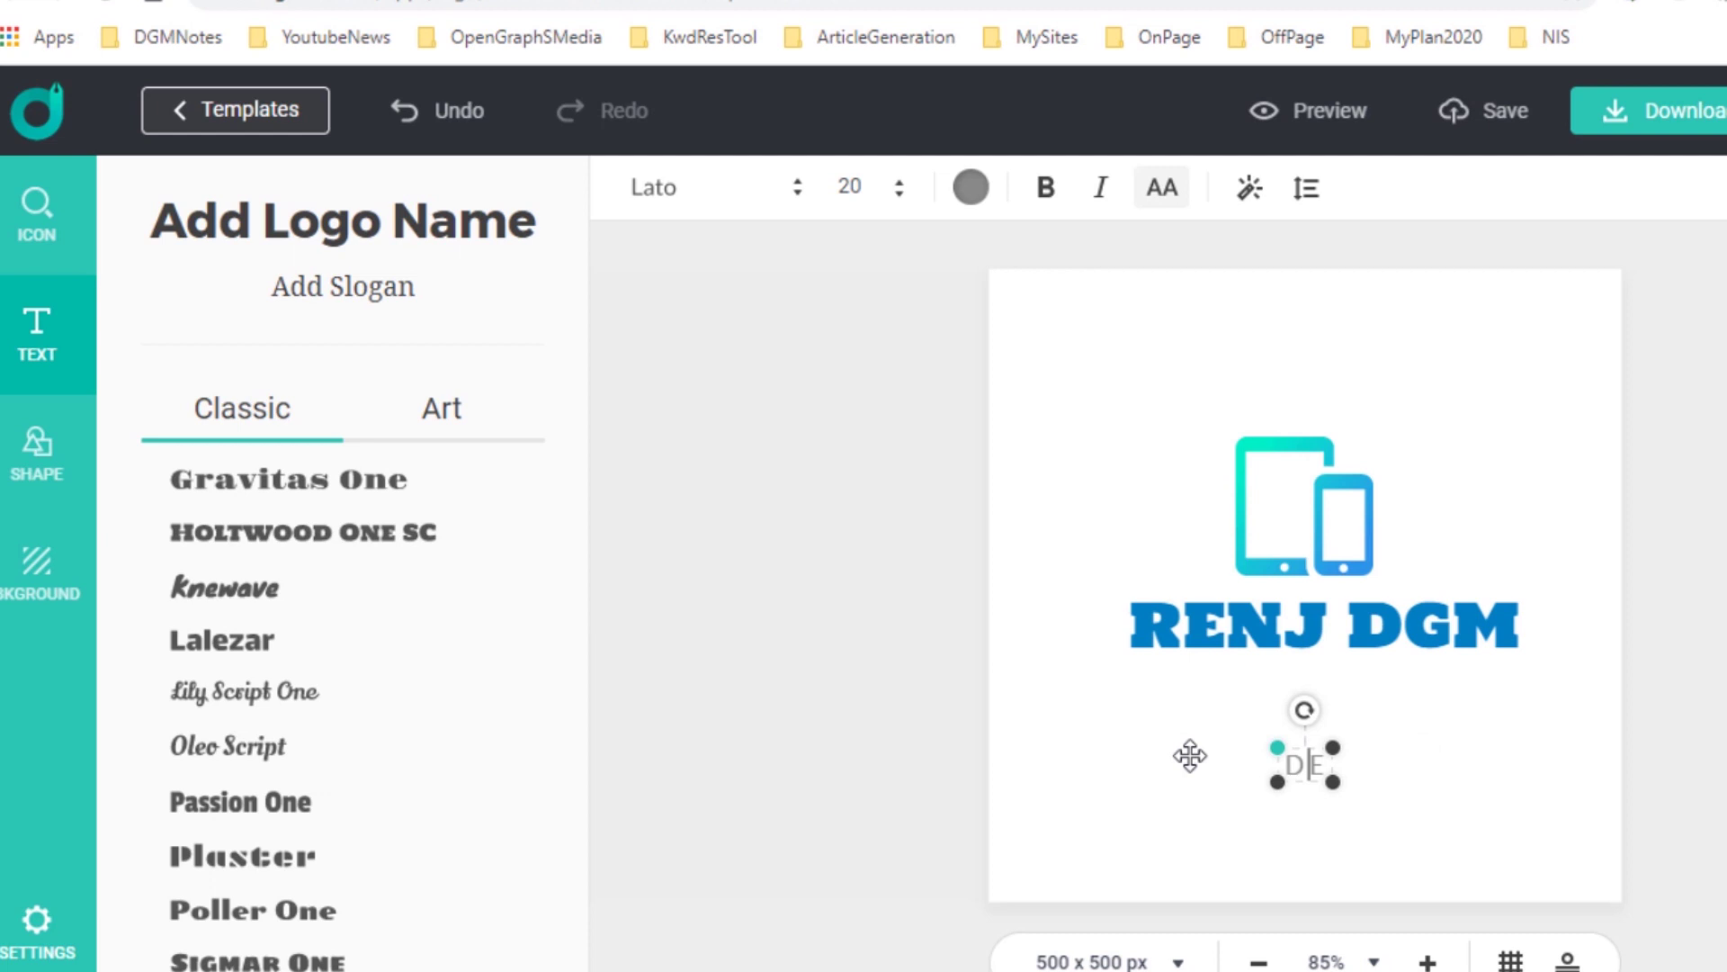
text(IGITAL)
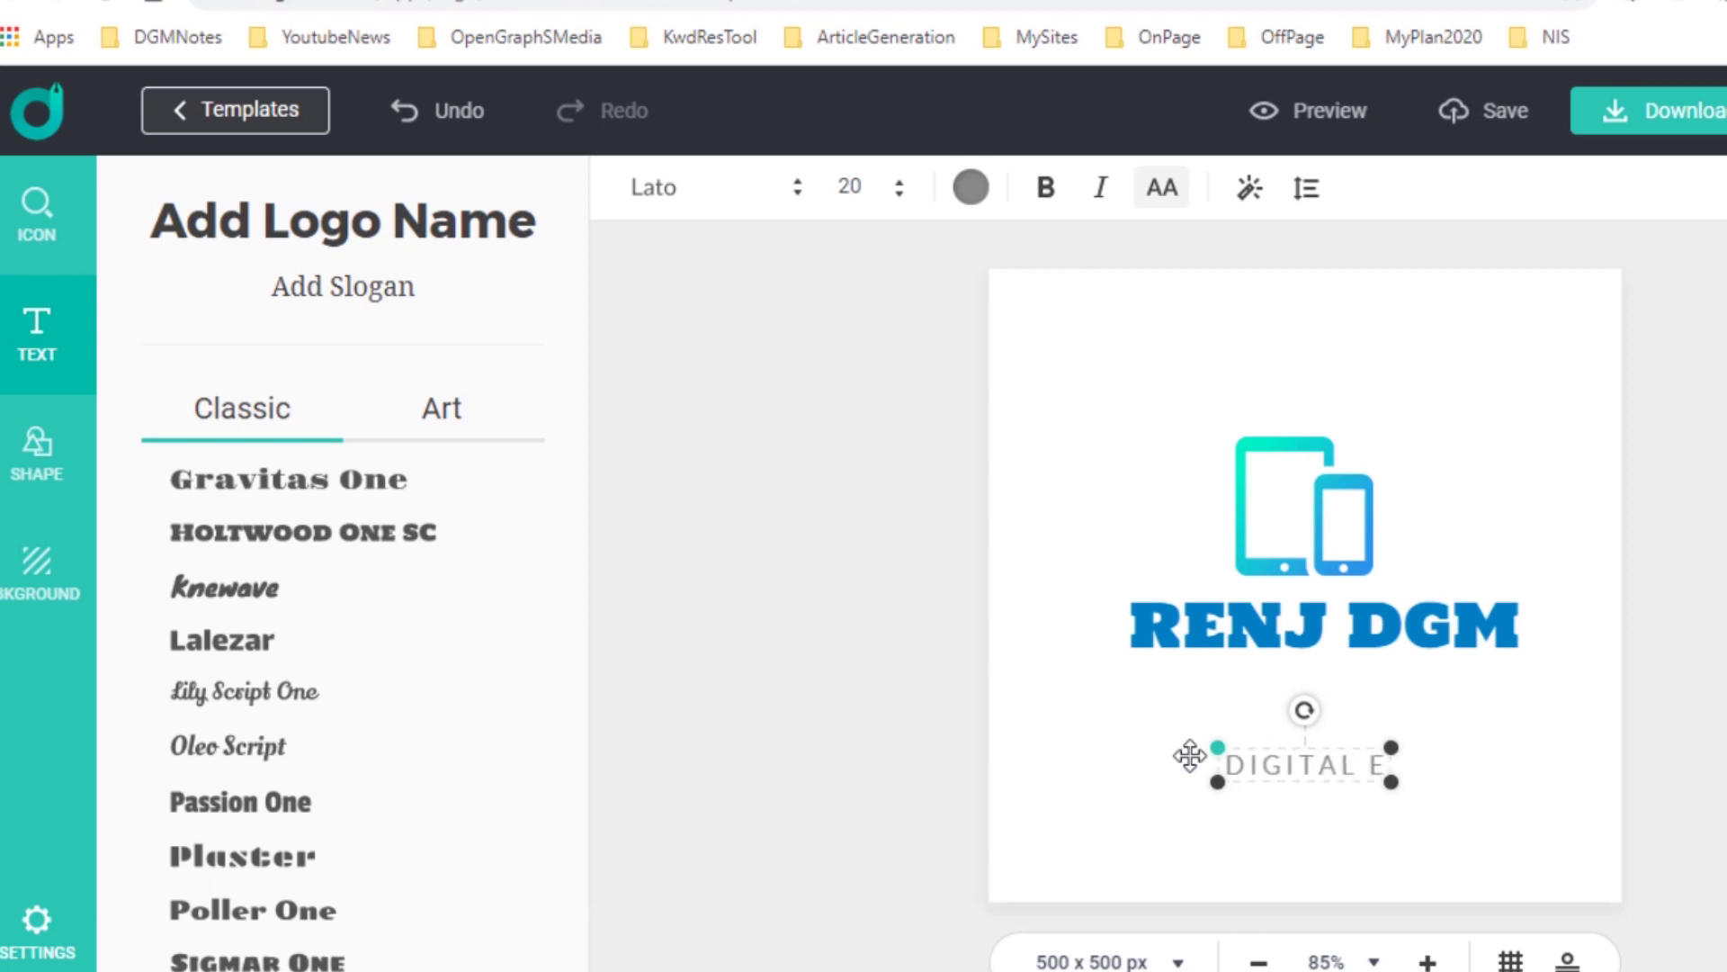
key(Delete)
text(M)
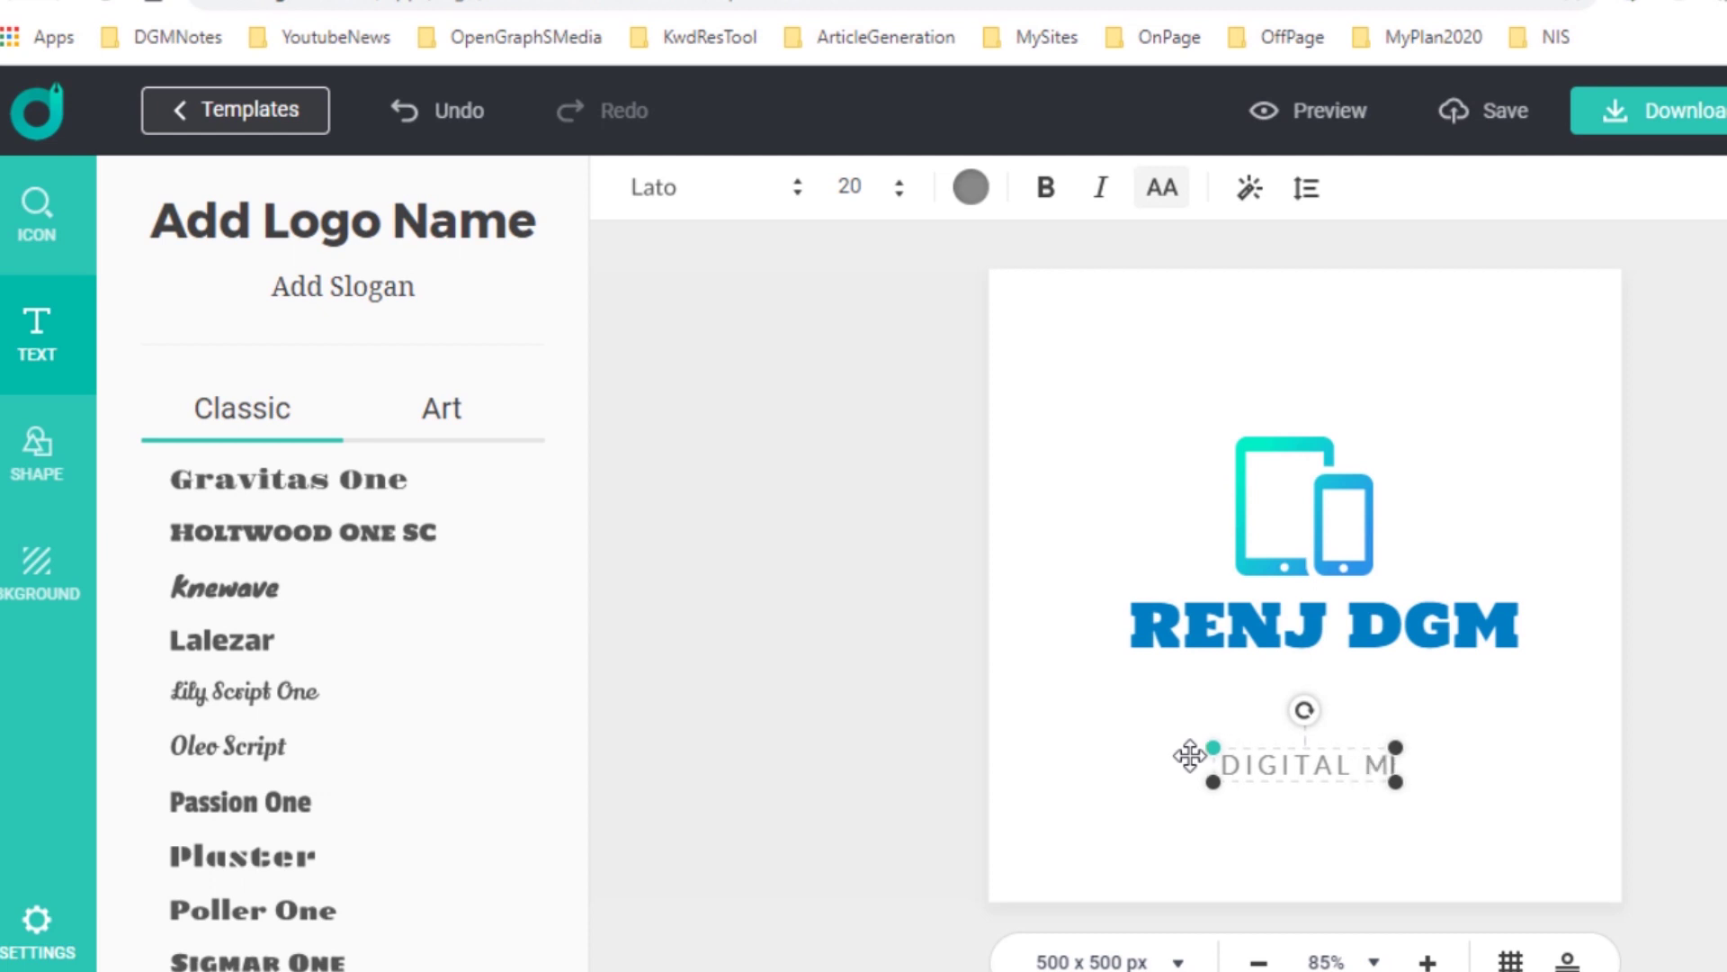
text(ARKETING)
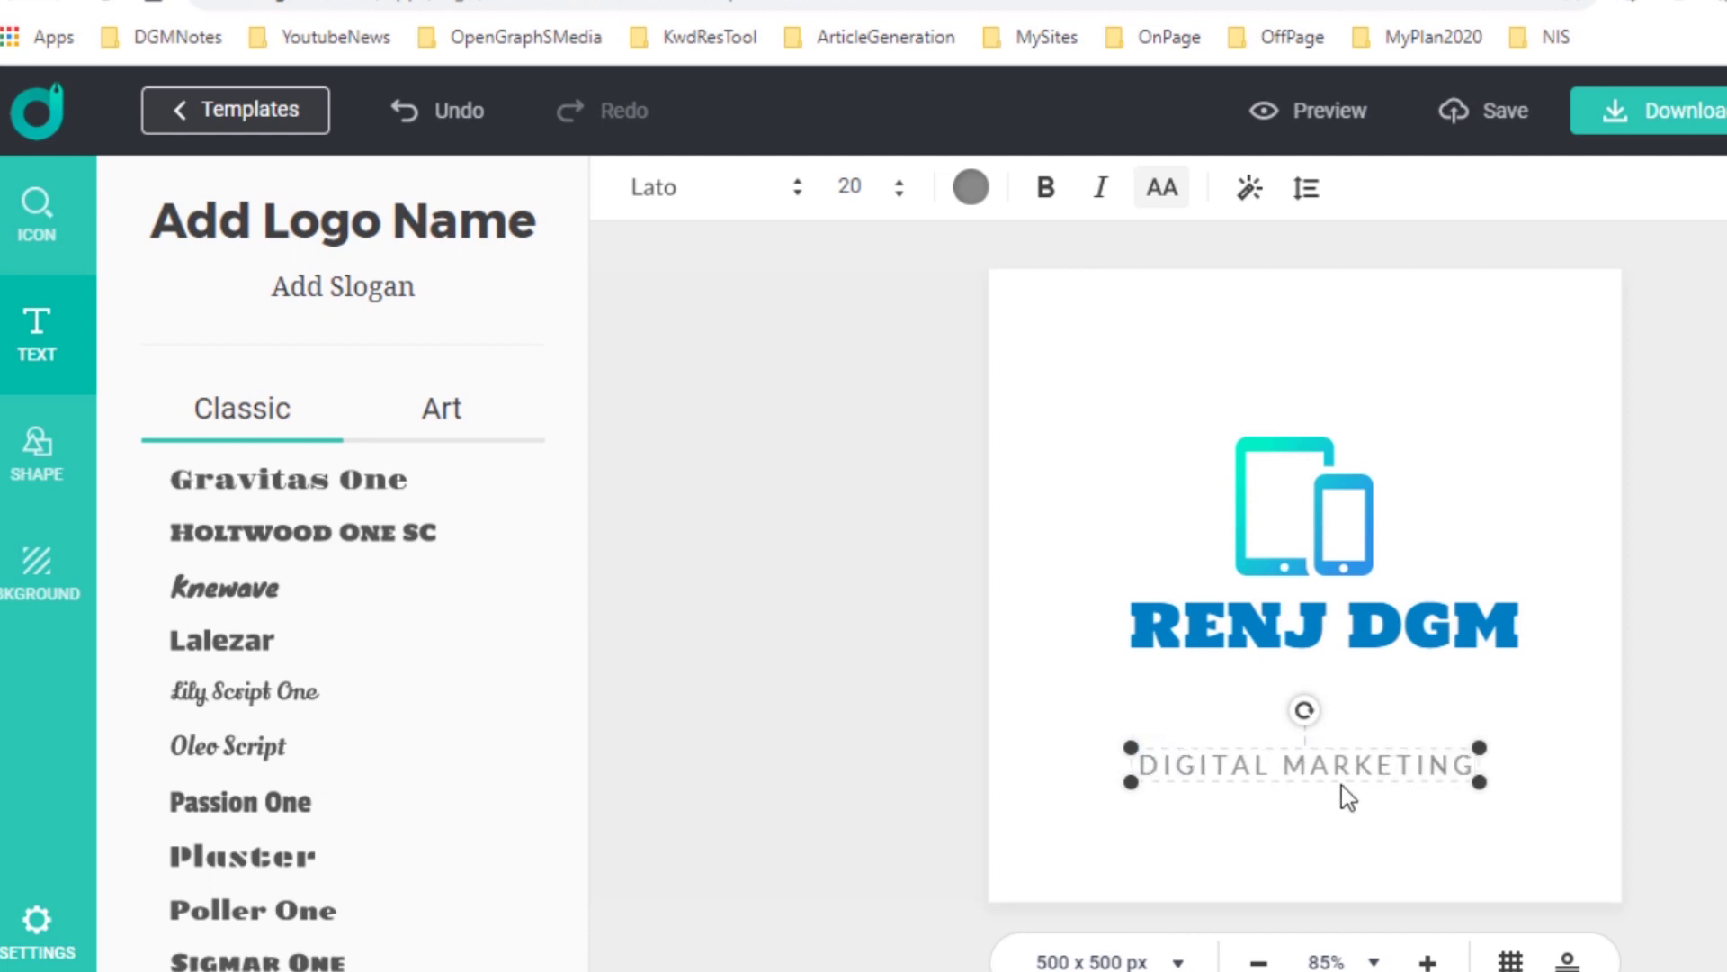
drag(1347, 775, 1362, 692)
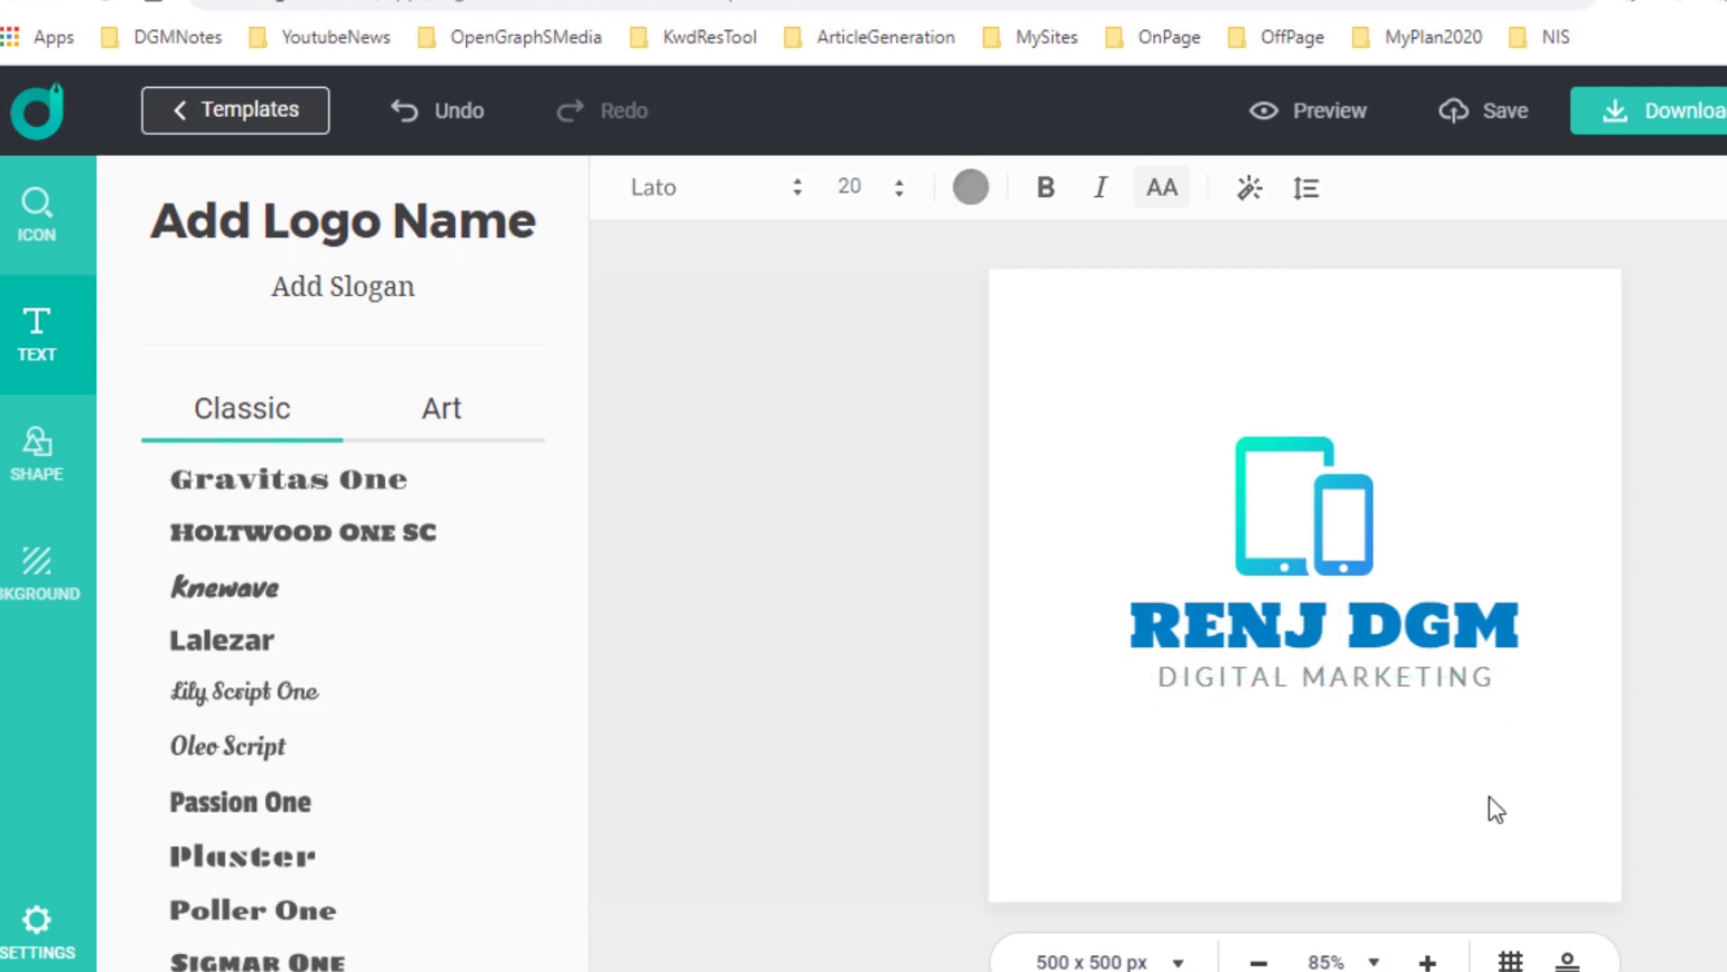
click(1705, 676)
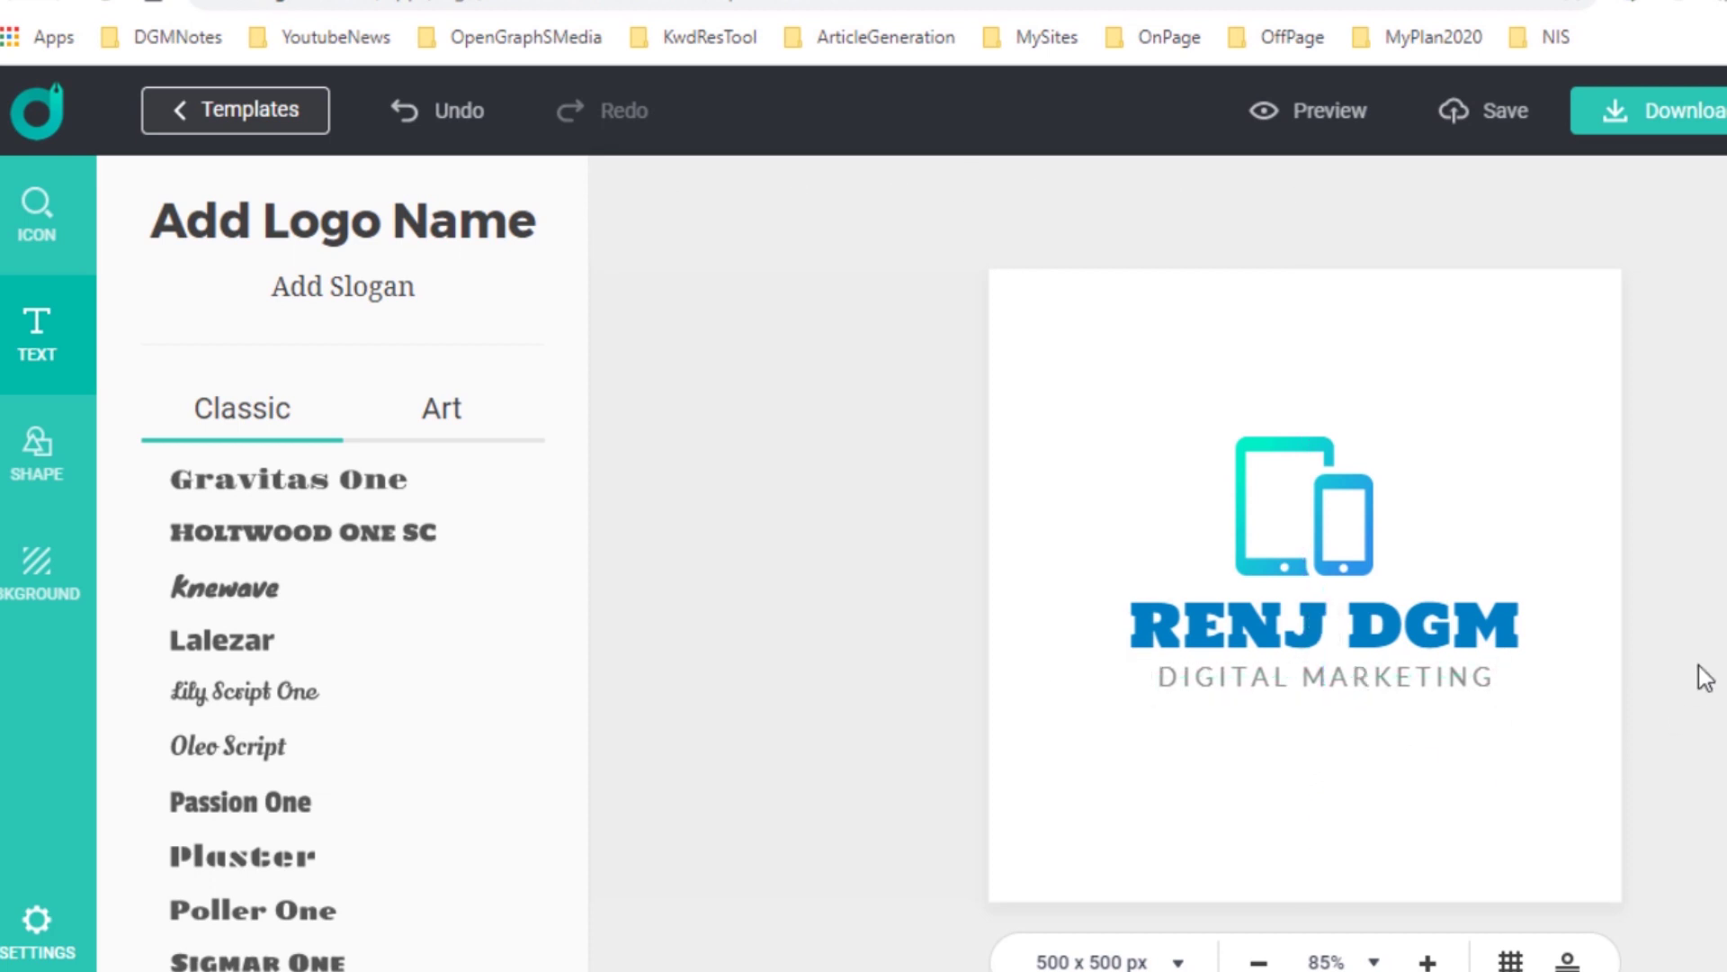
Change the RENJ DGM text colour from blue to dark grey.
click(1240, 612)
click(982, 202)
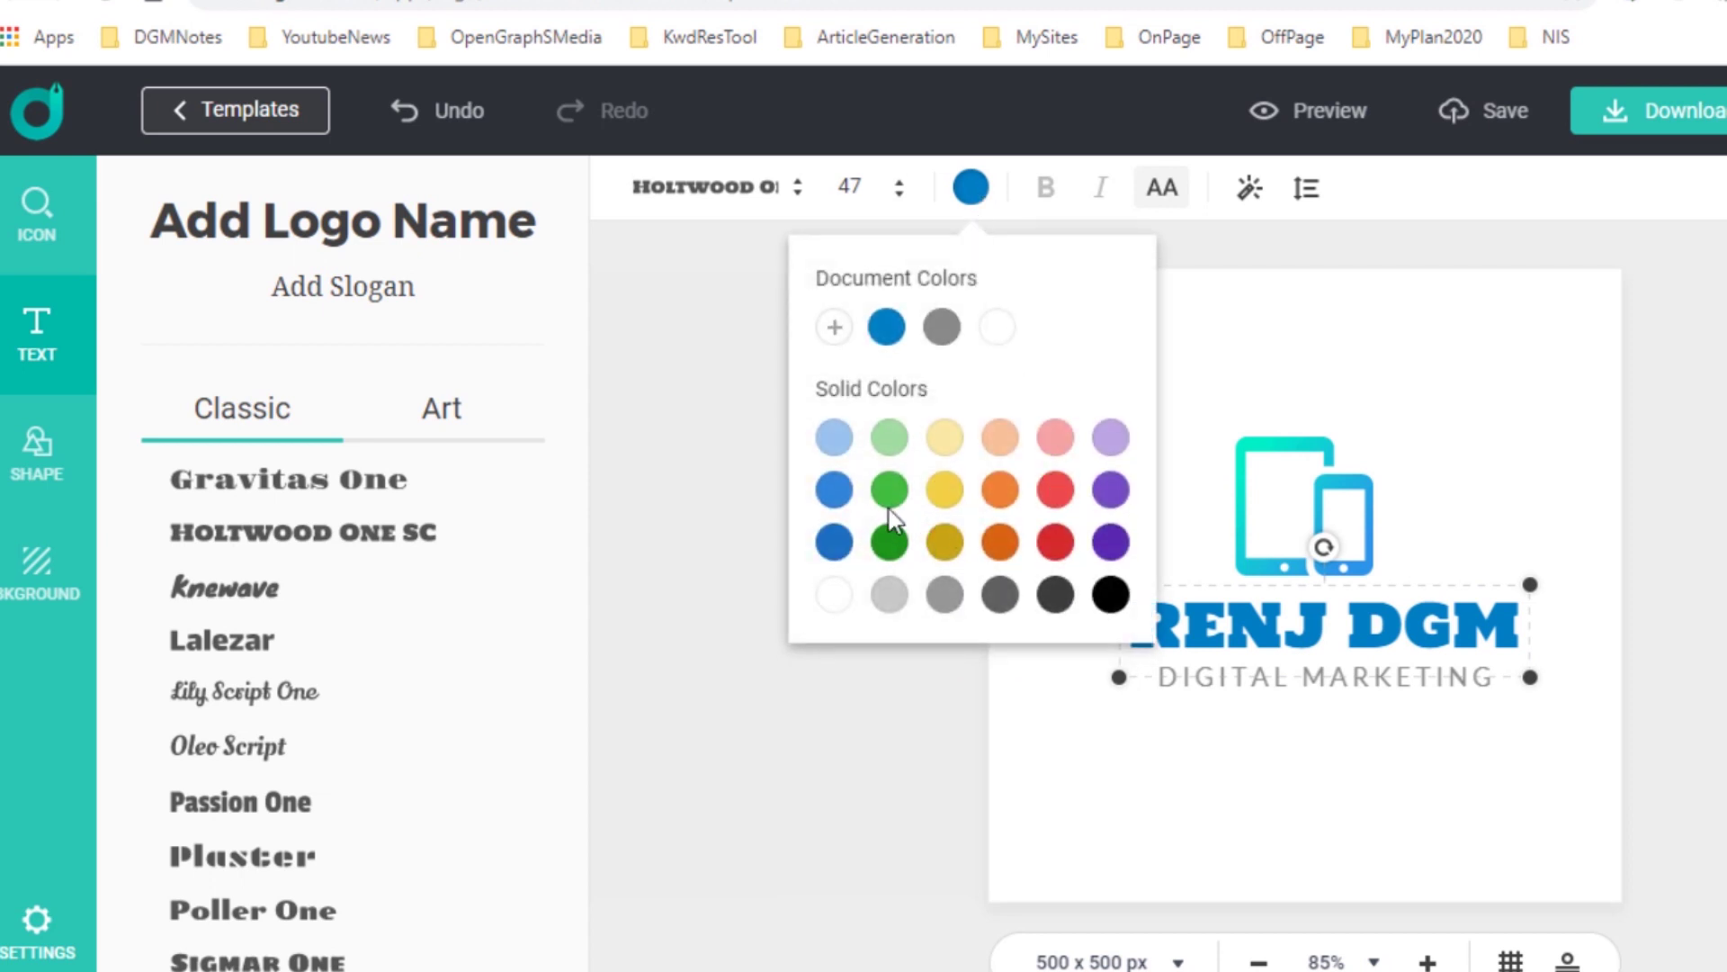
click(1112, 596)
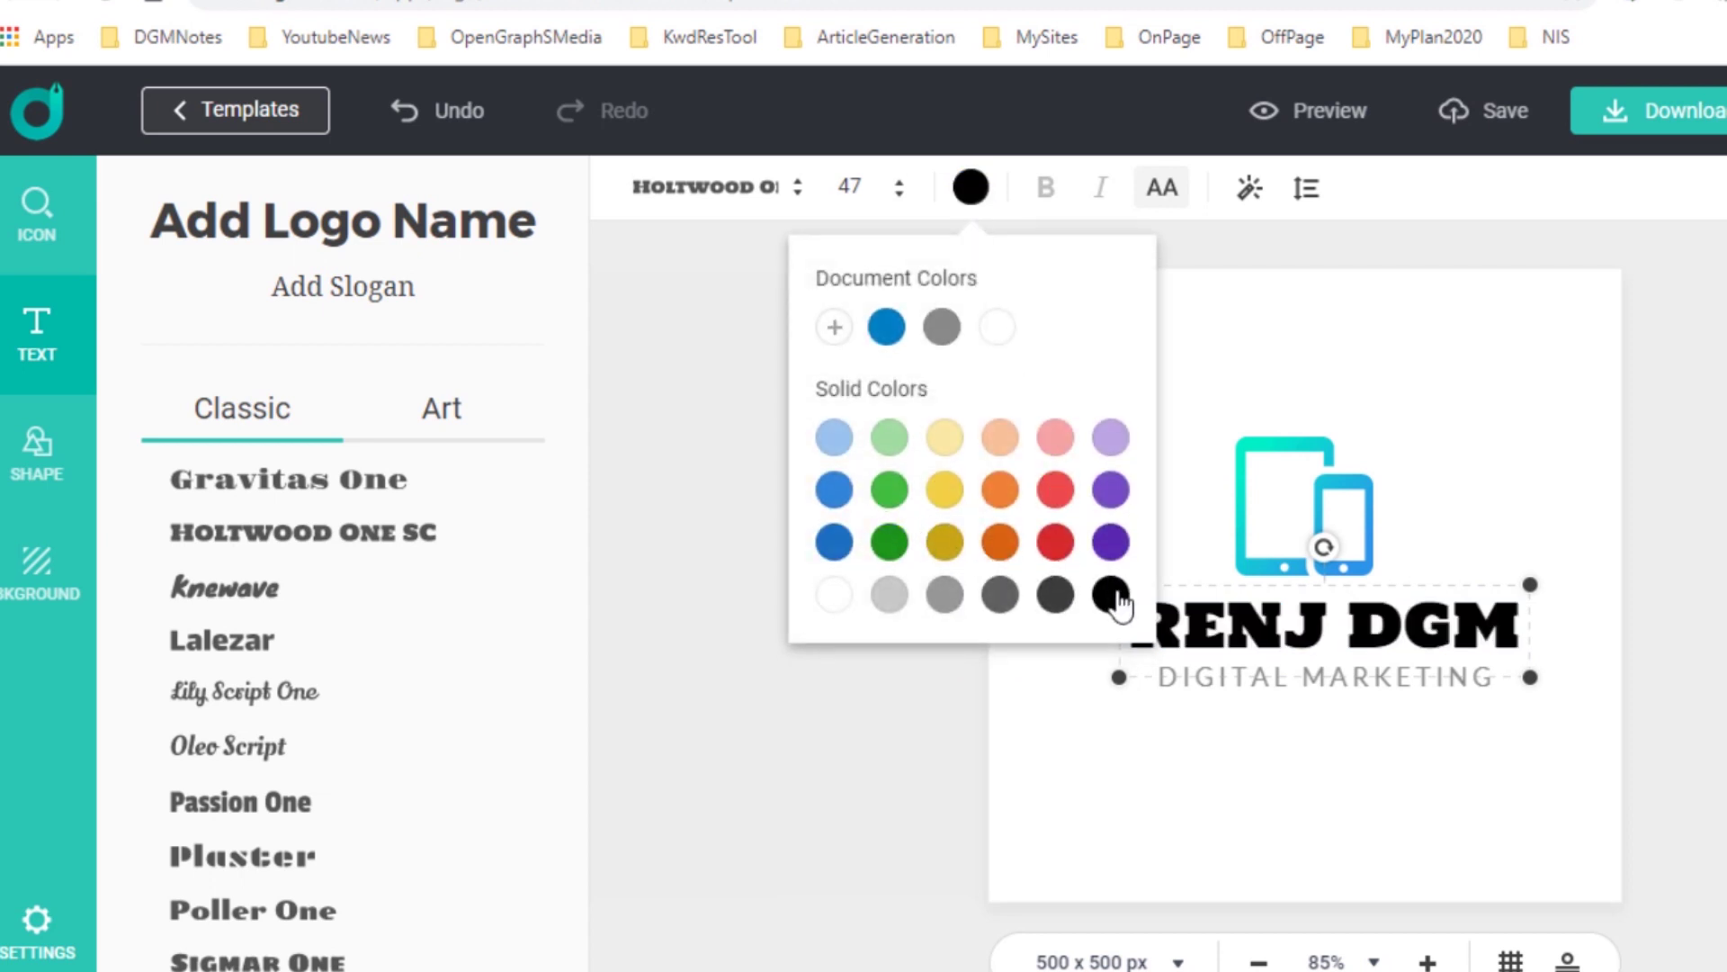
click(1055, 601)
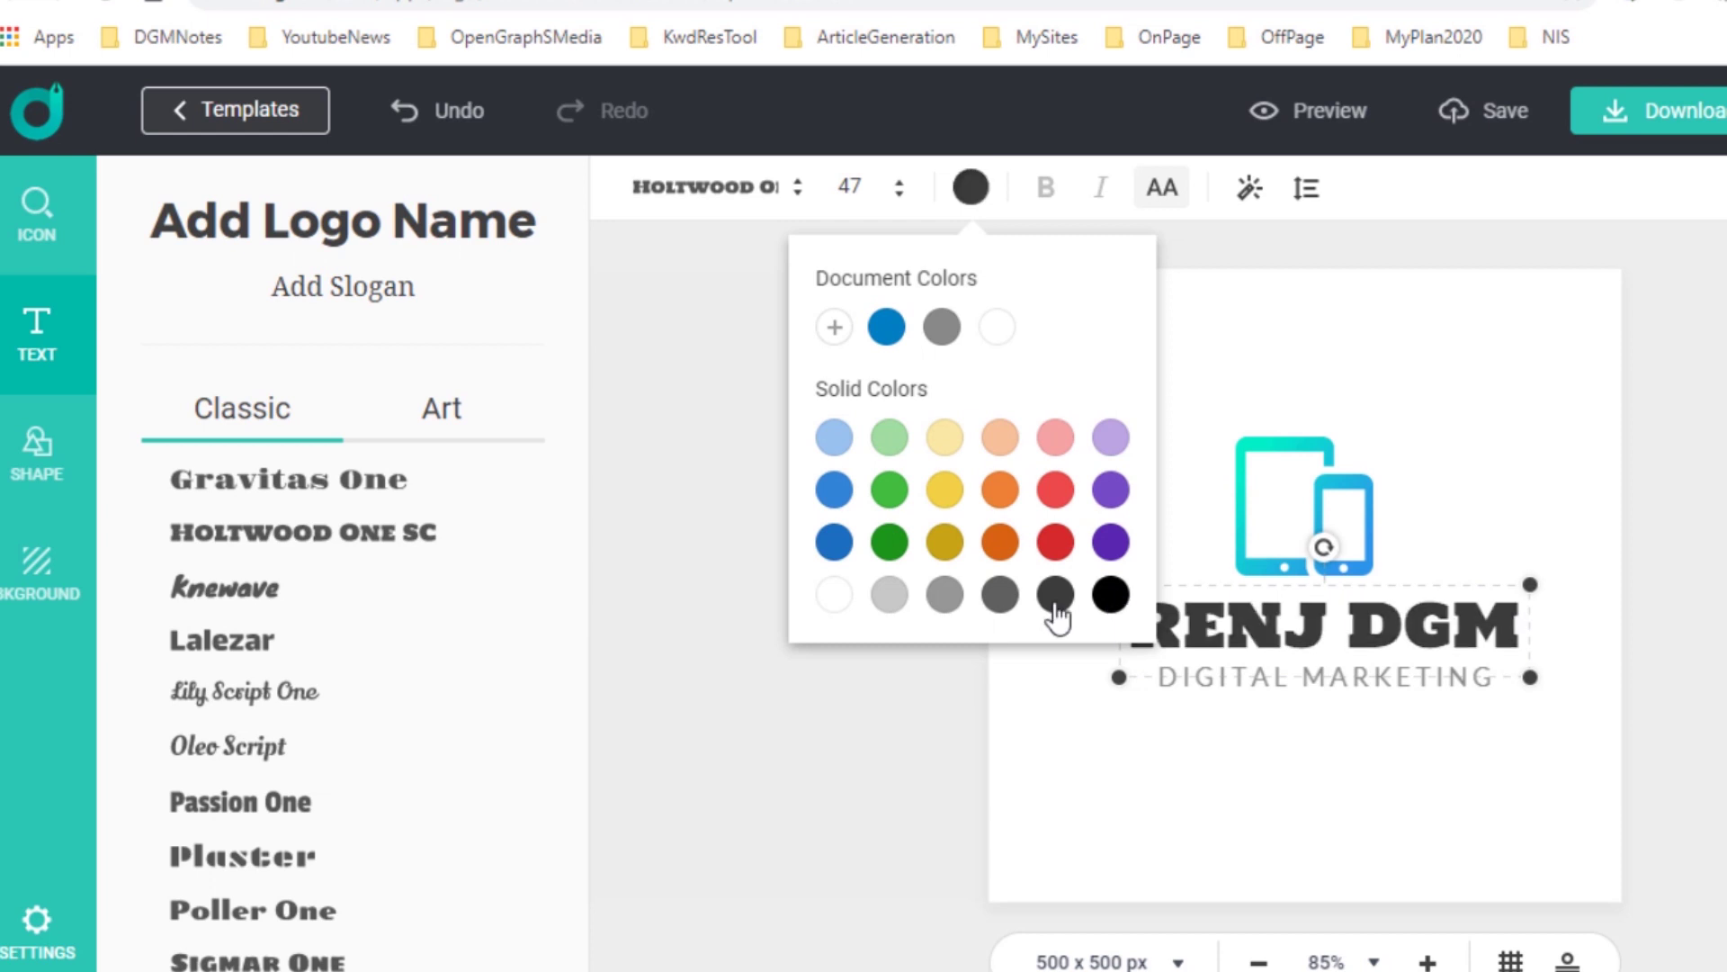
click(1327, 717)
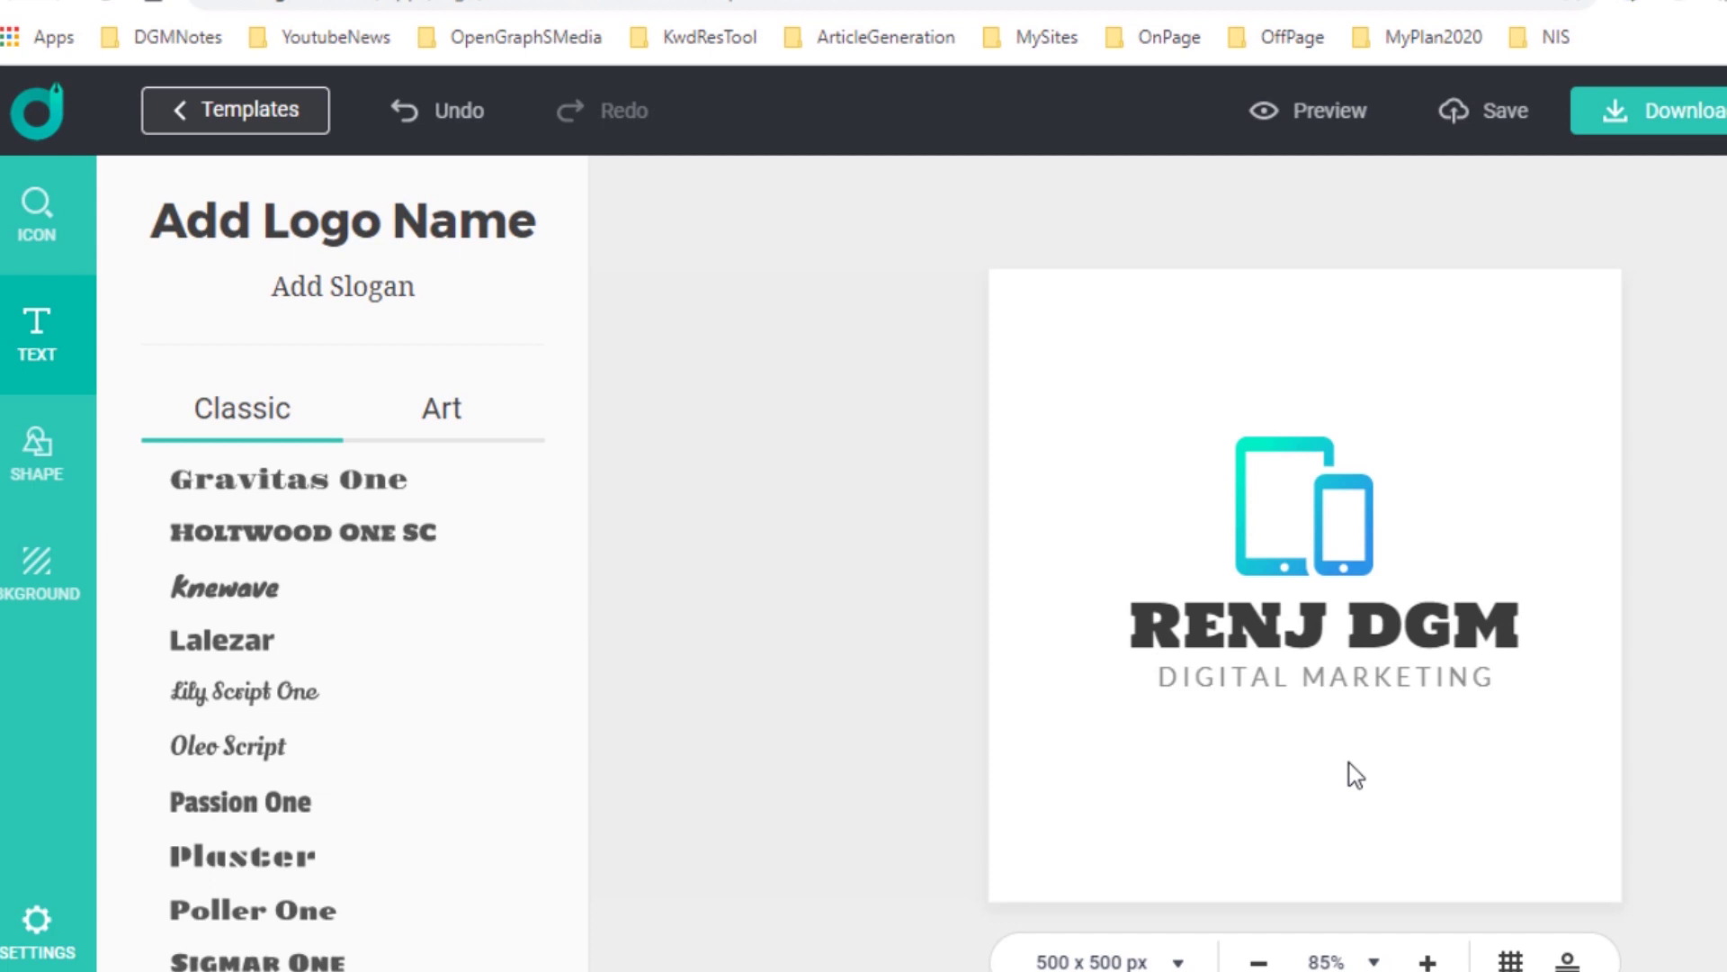
Add a rectangle badge frame and stretch it around the logo.
click(37, 450)
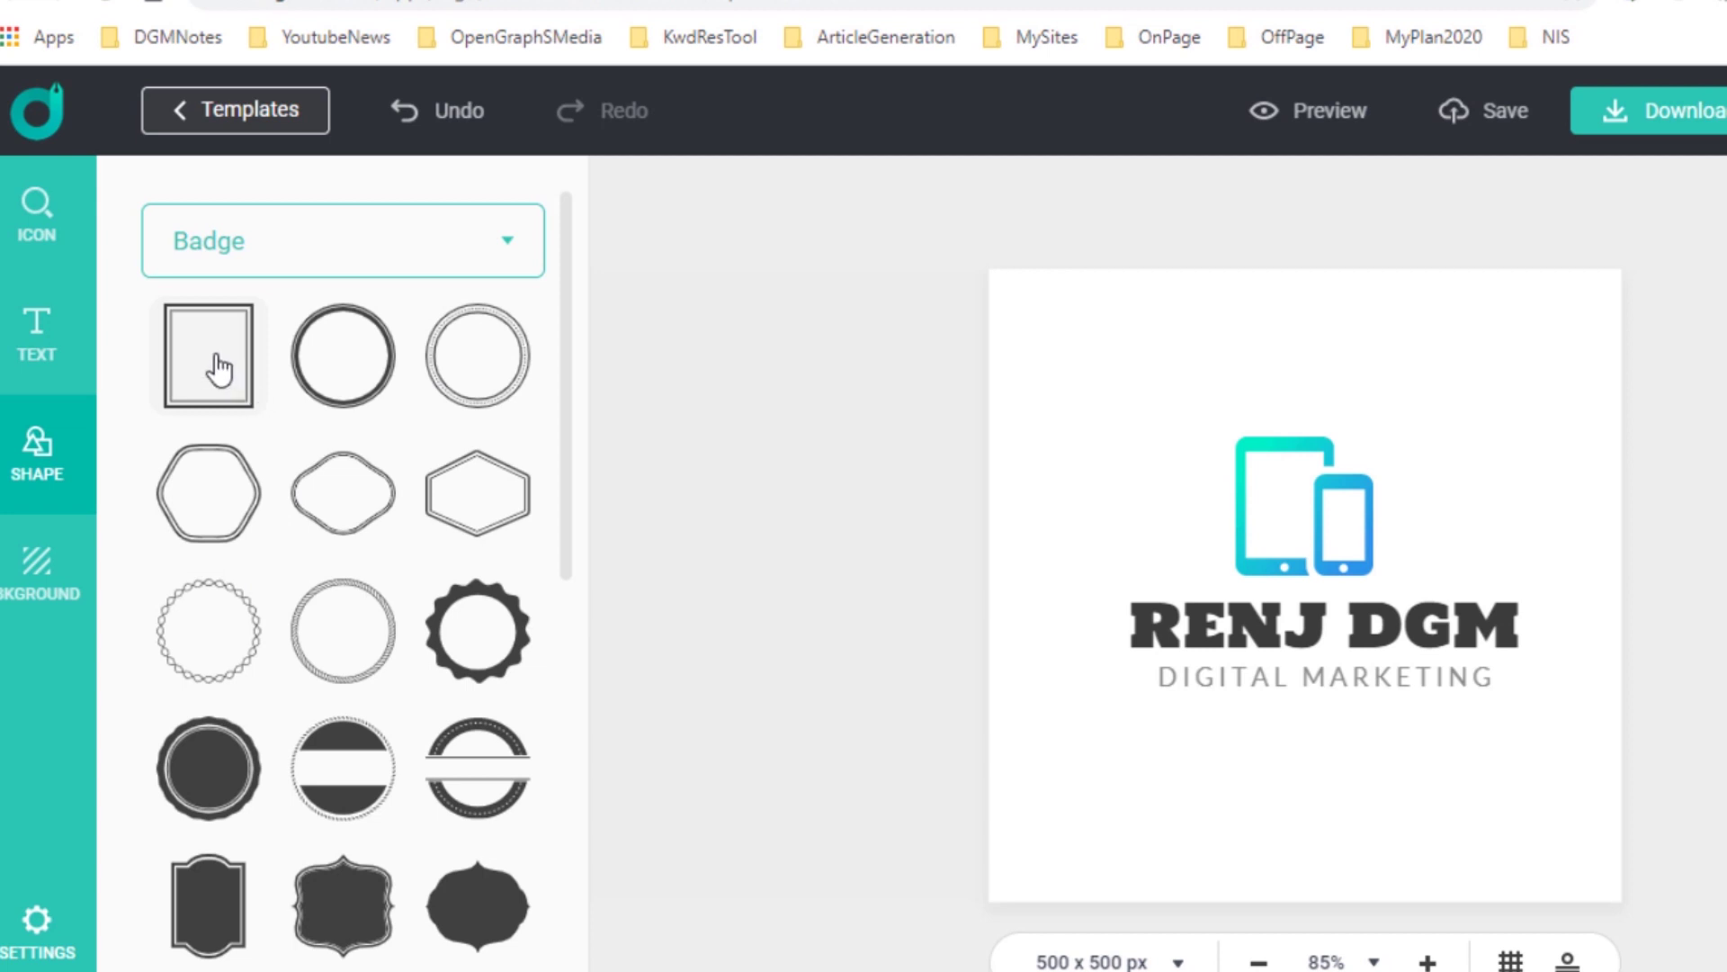
click(218, 368)
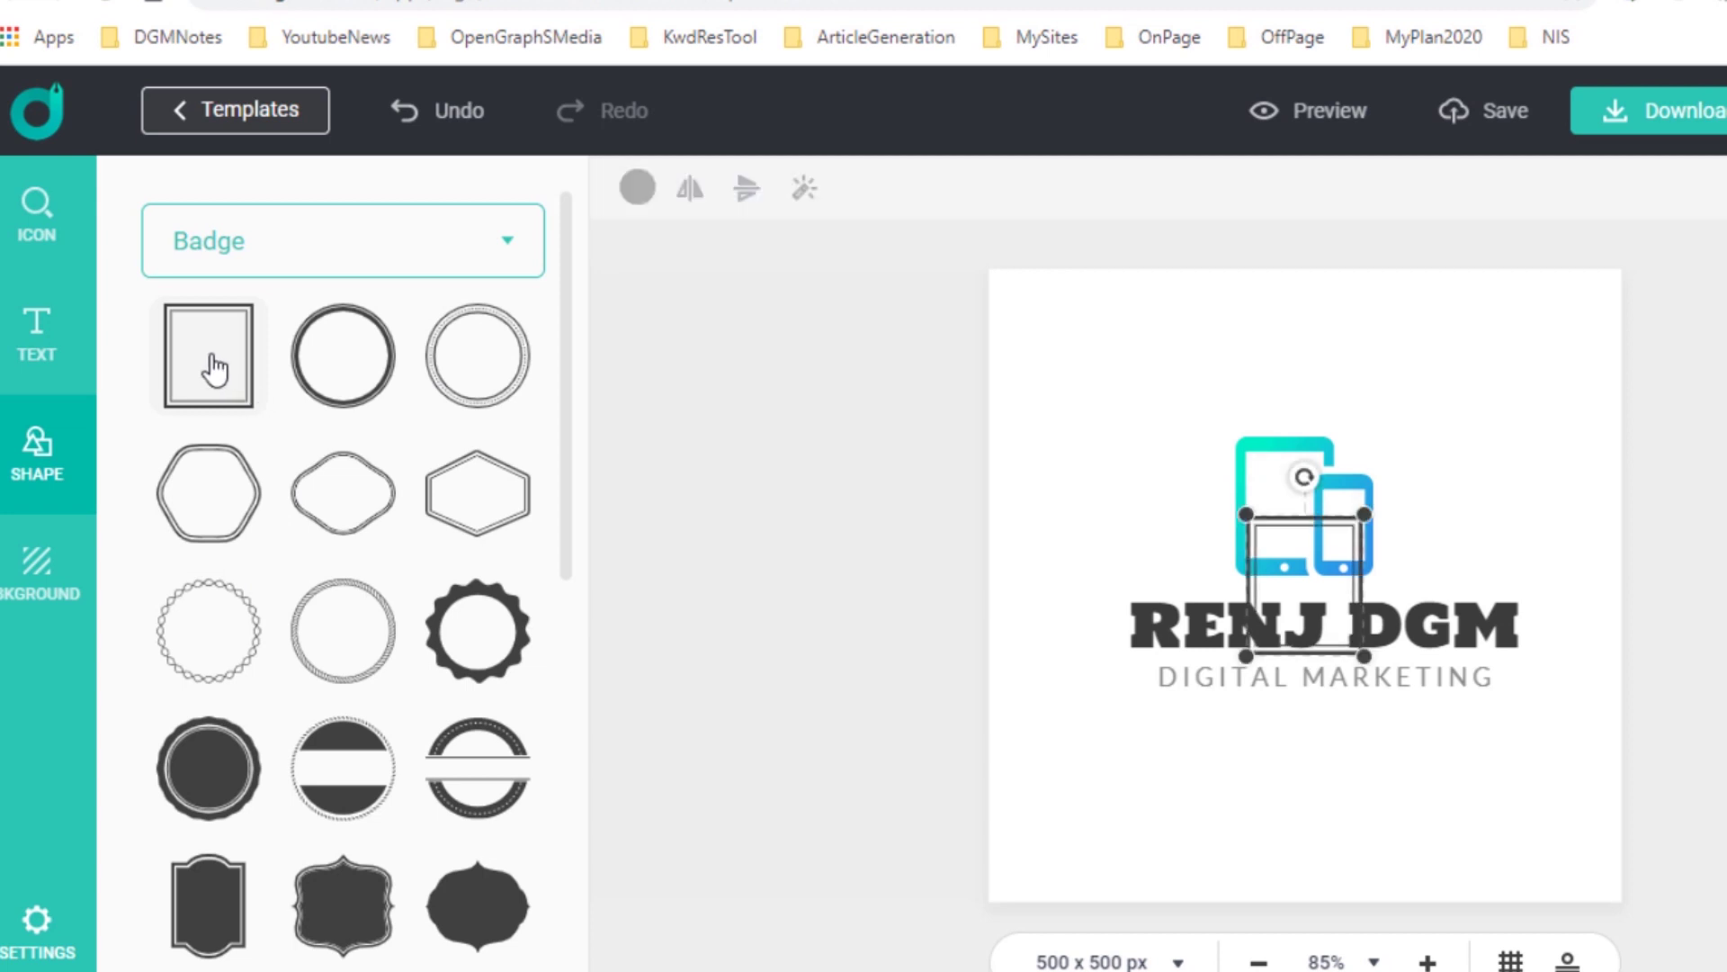
drag(1364, 518, 1547, 300)
drag(1246, 654, 1068, 867)
drag(1546, 864, 1561, 883)
Resize the frame together with the slogan, then delete it so the logo has no border.
shift+click(1353, 673)
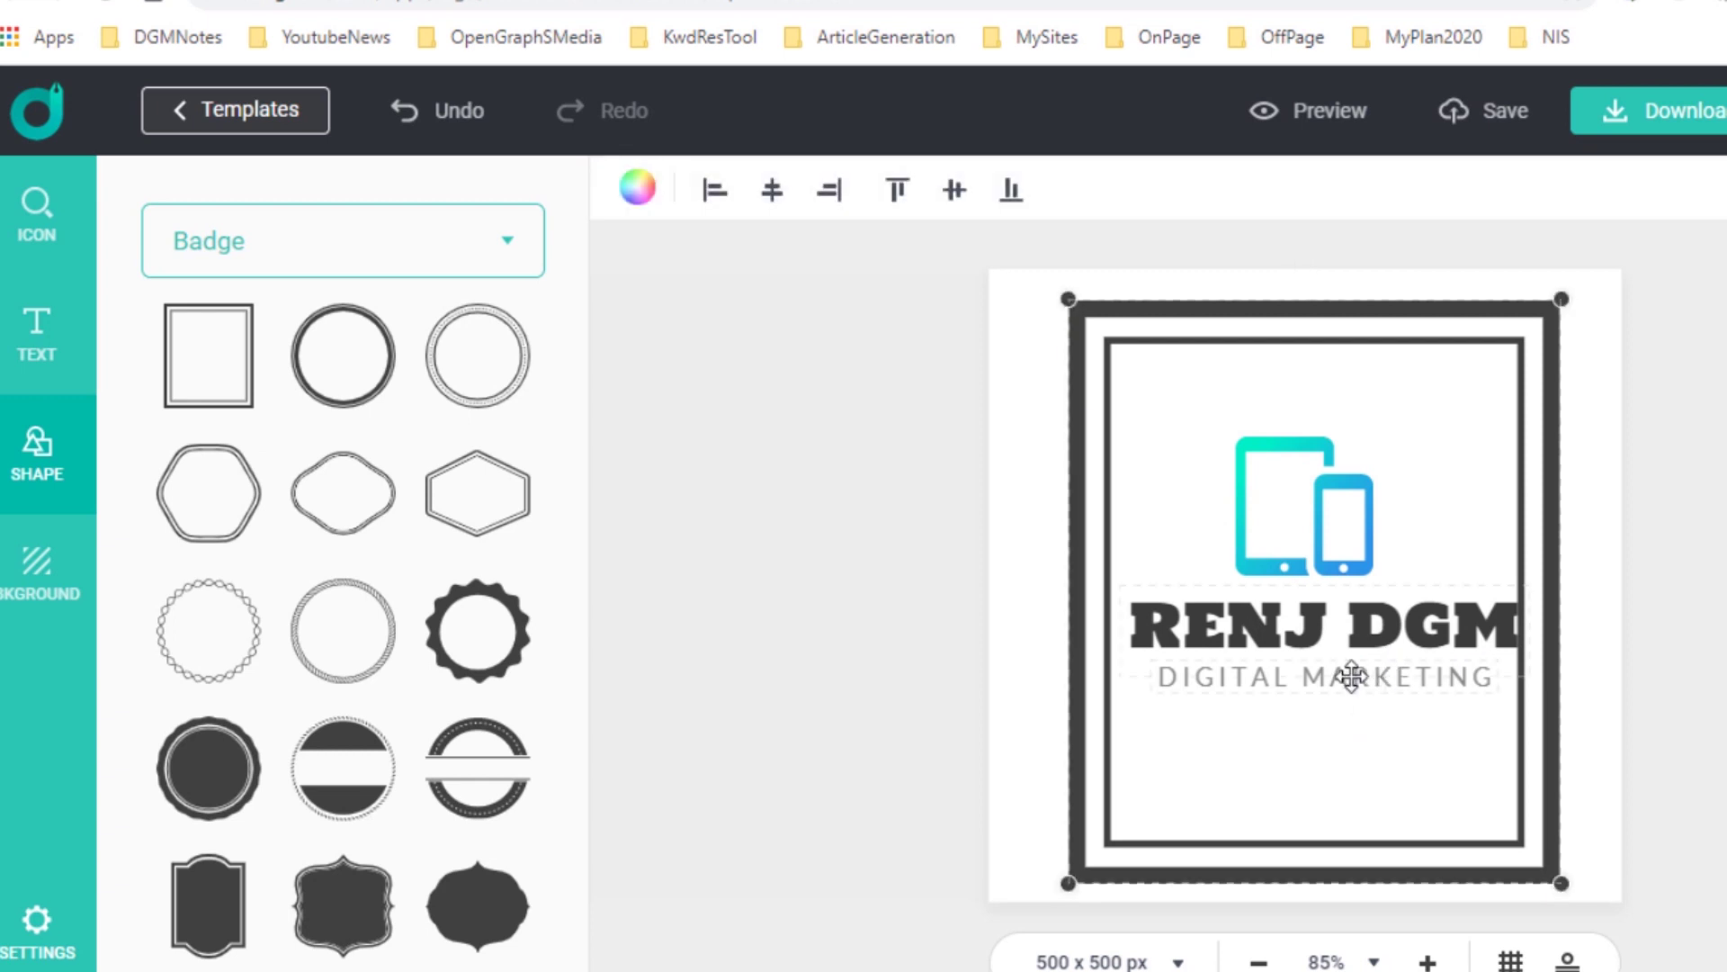
drag(1565, 297, 1606, 274)
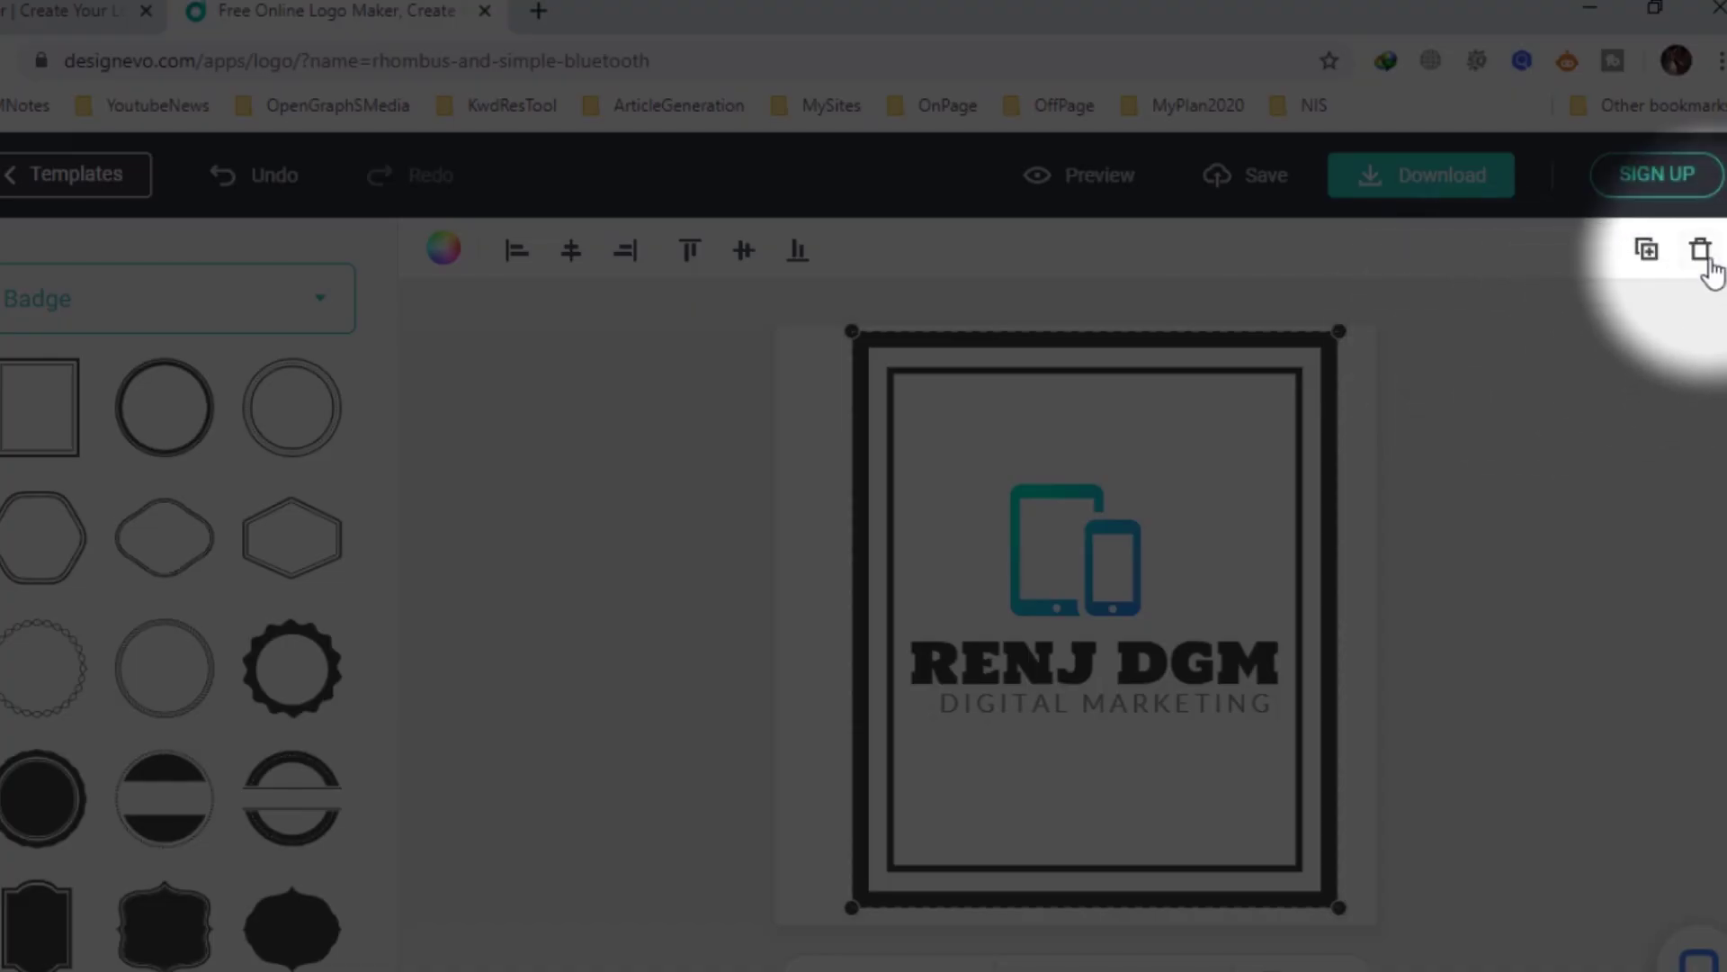
click(1701, 252)
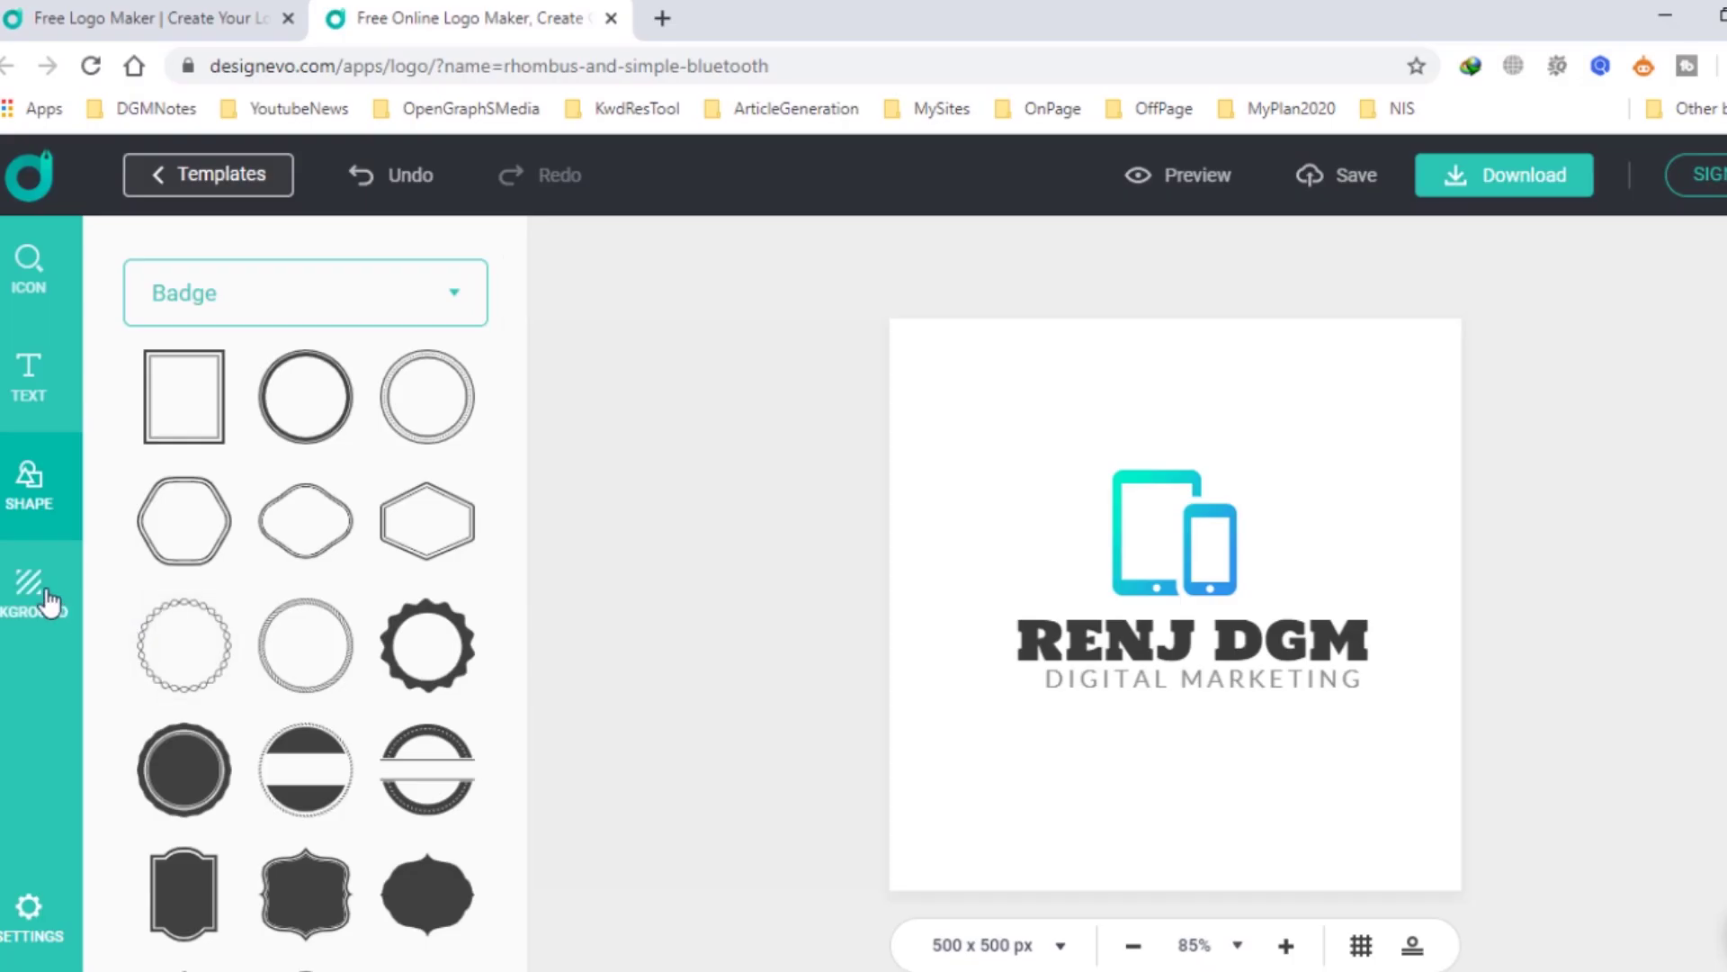
click(47, 598)
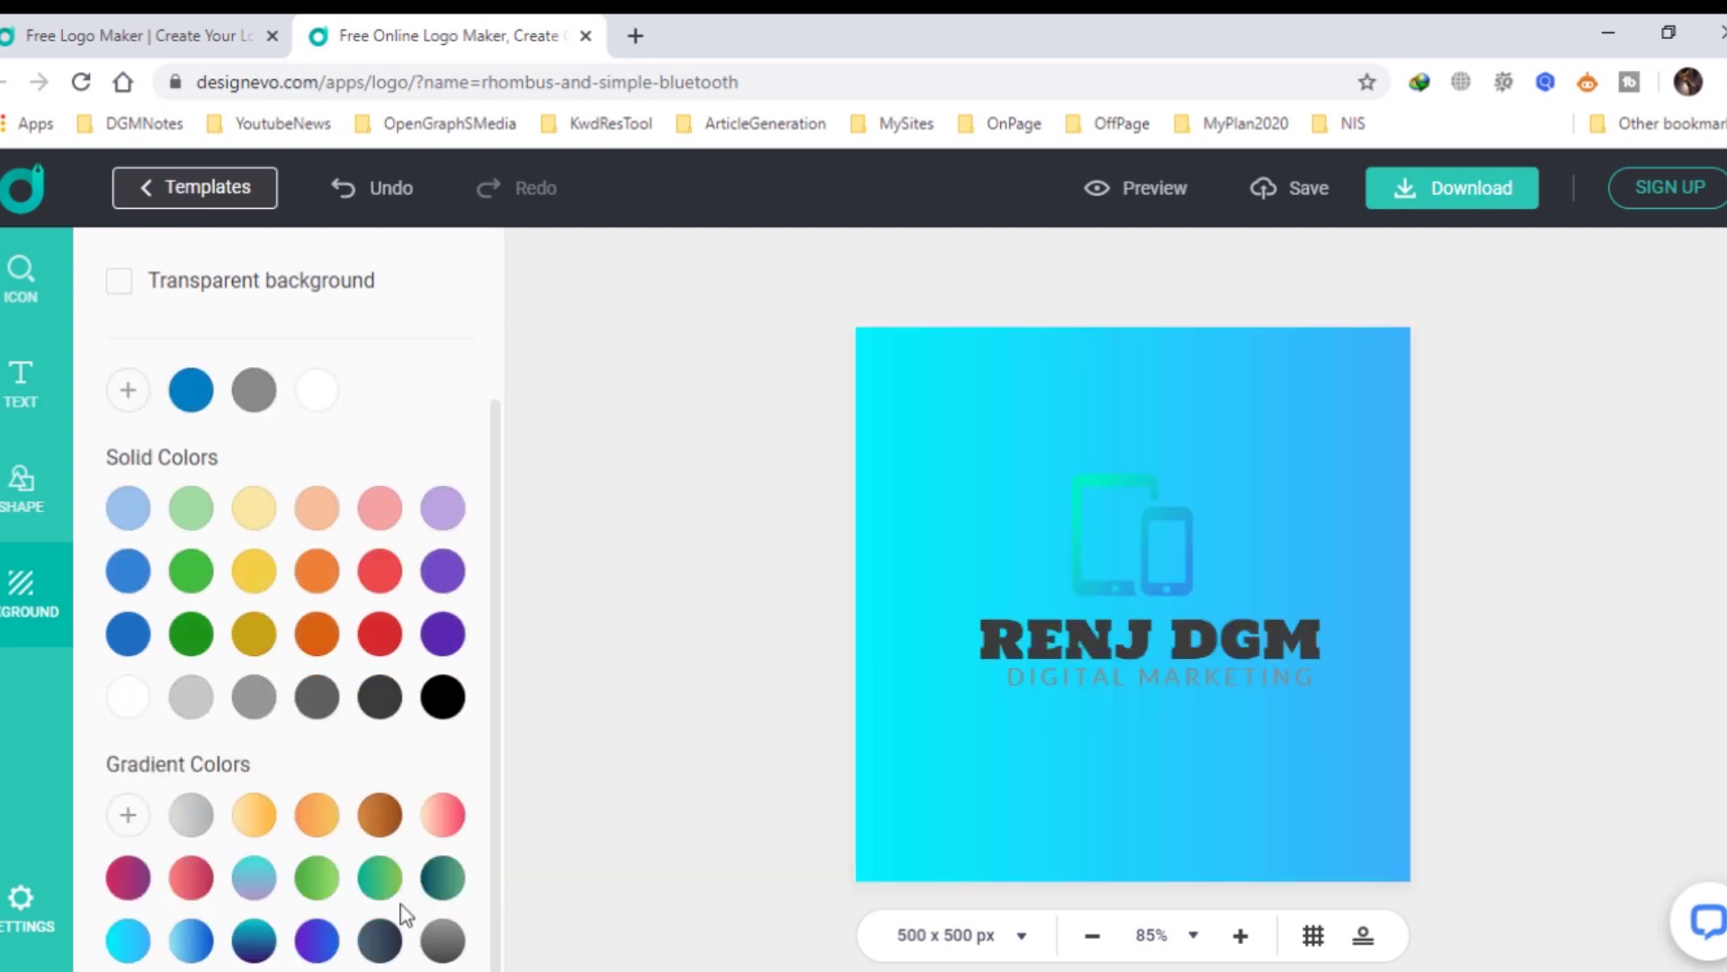
Try grey and other gradients, then settle on the peach-to-pink background gradient.
click(439, 944)
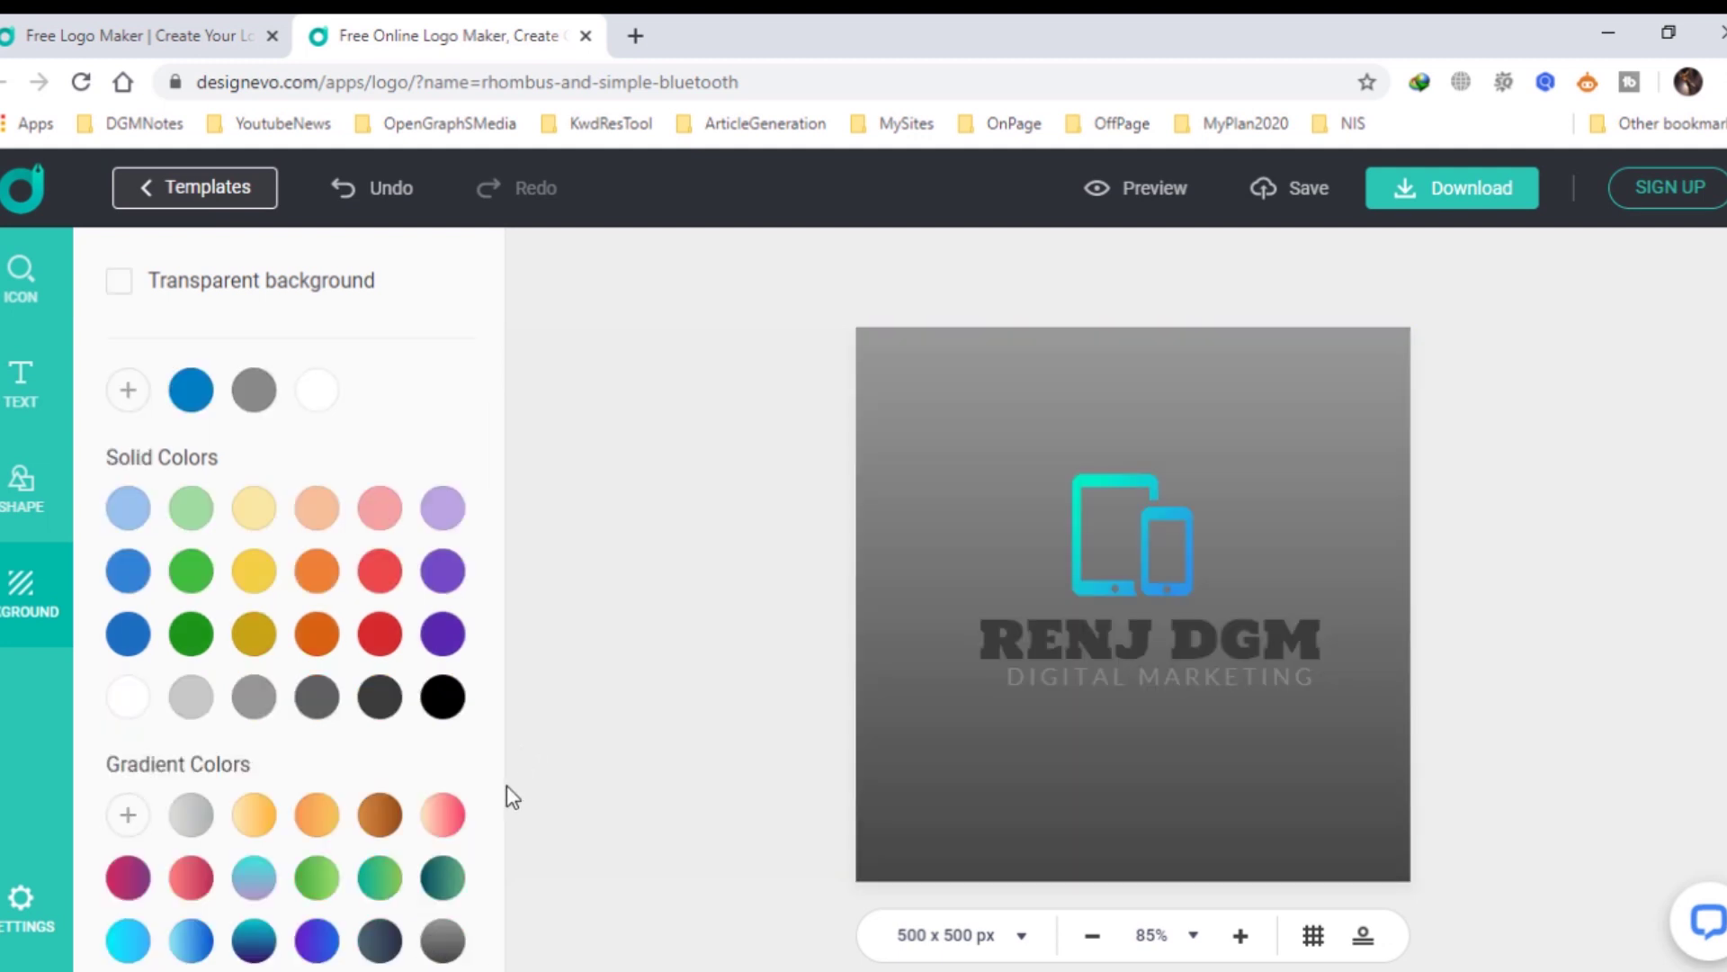
click(450, 875)
click(457, 823)
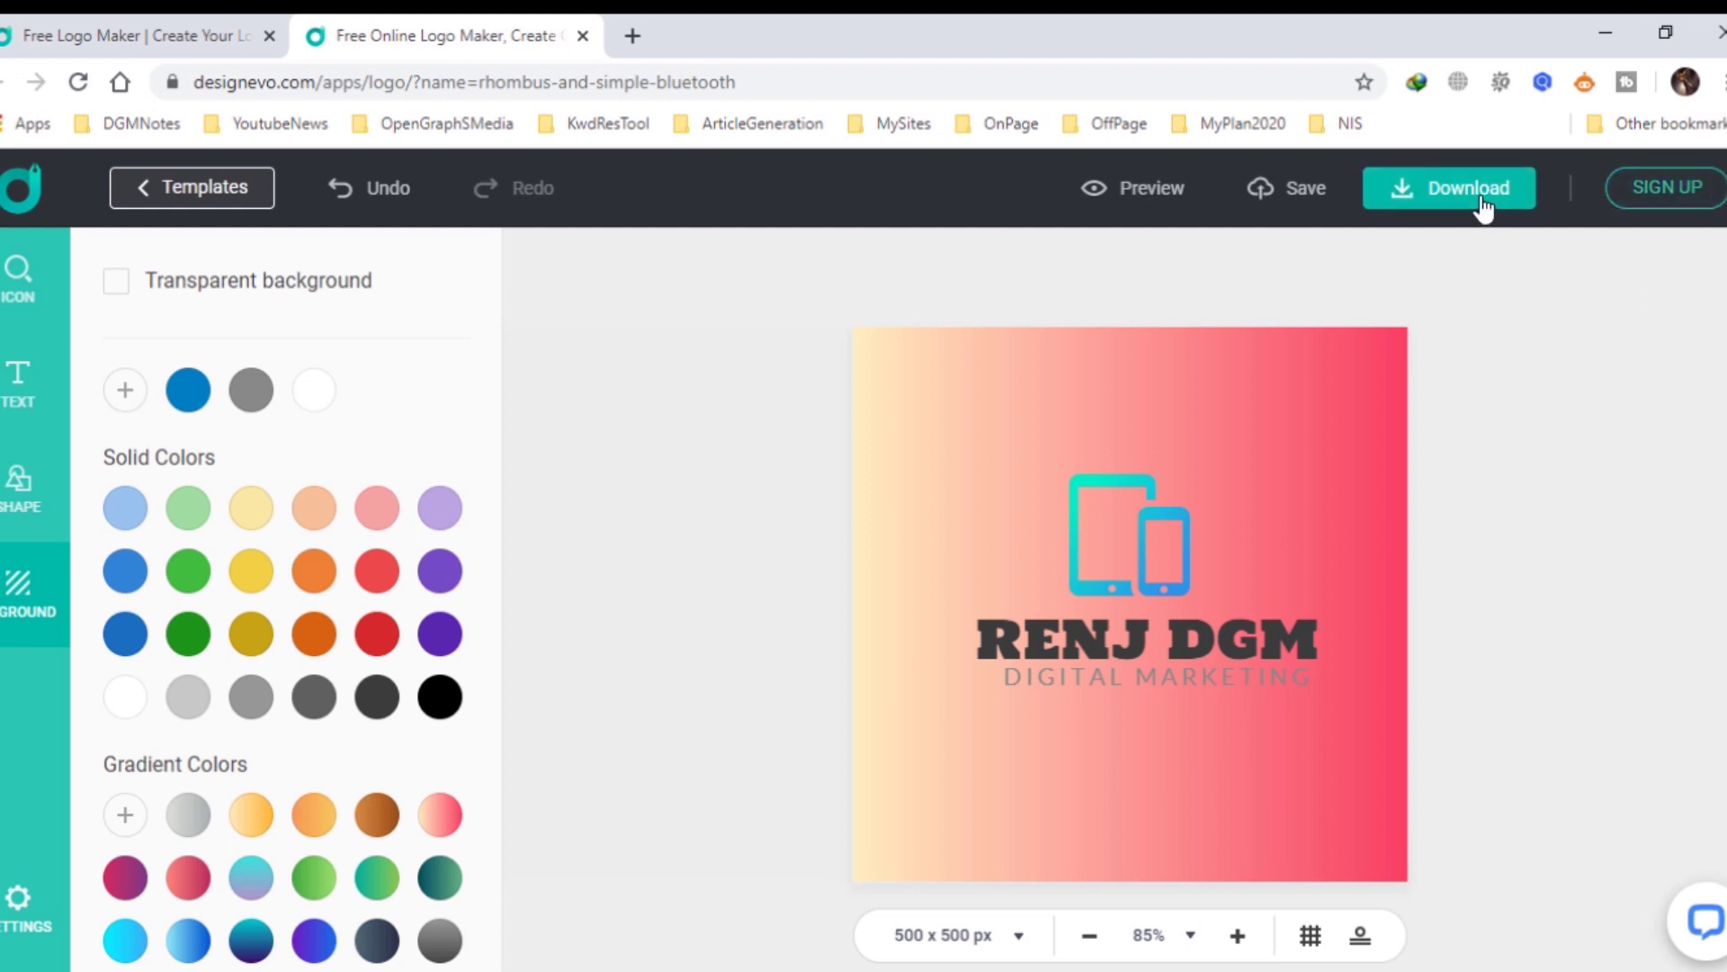
Go to Download, look over the pricing plans, and choose the low-resolution free logo.
click(1483, 207)
scroll(1471, 458, down, 3)
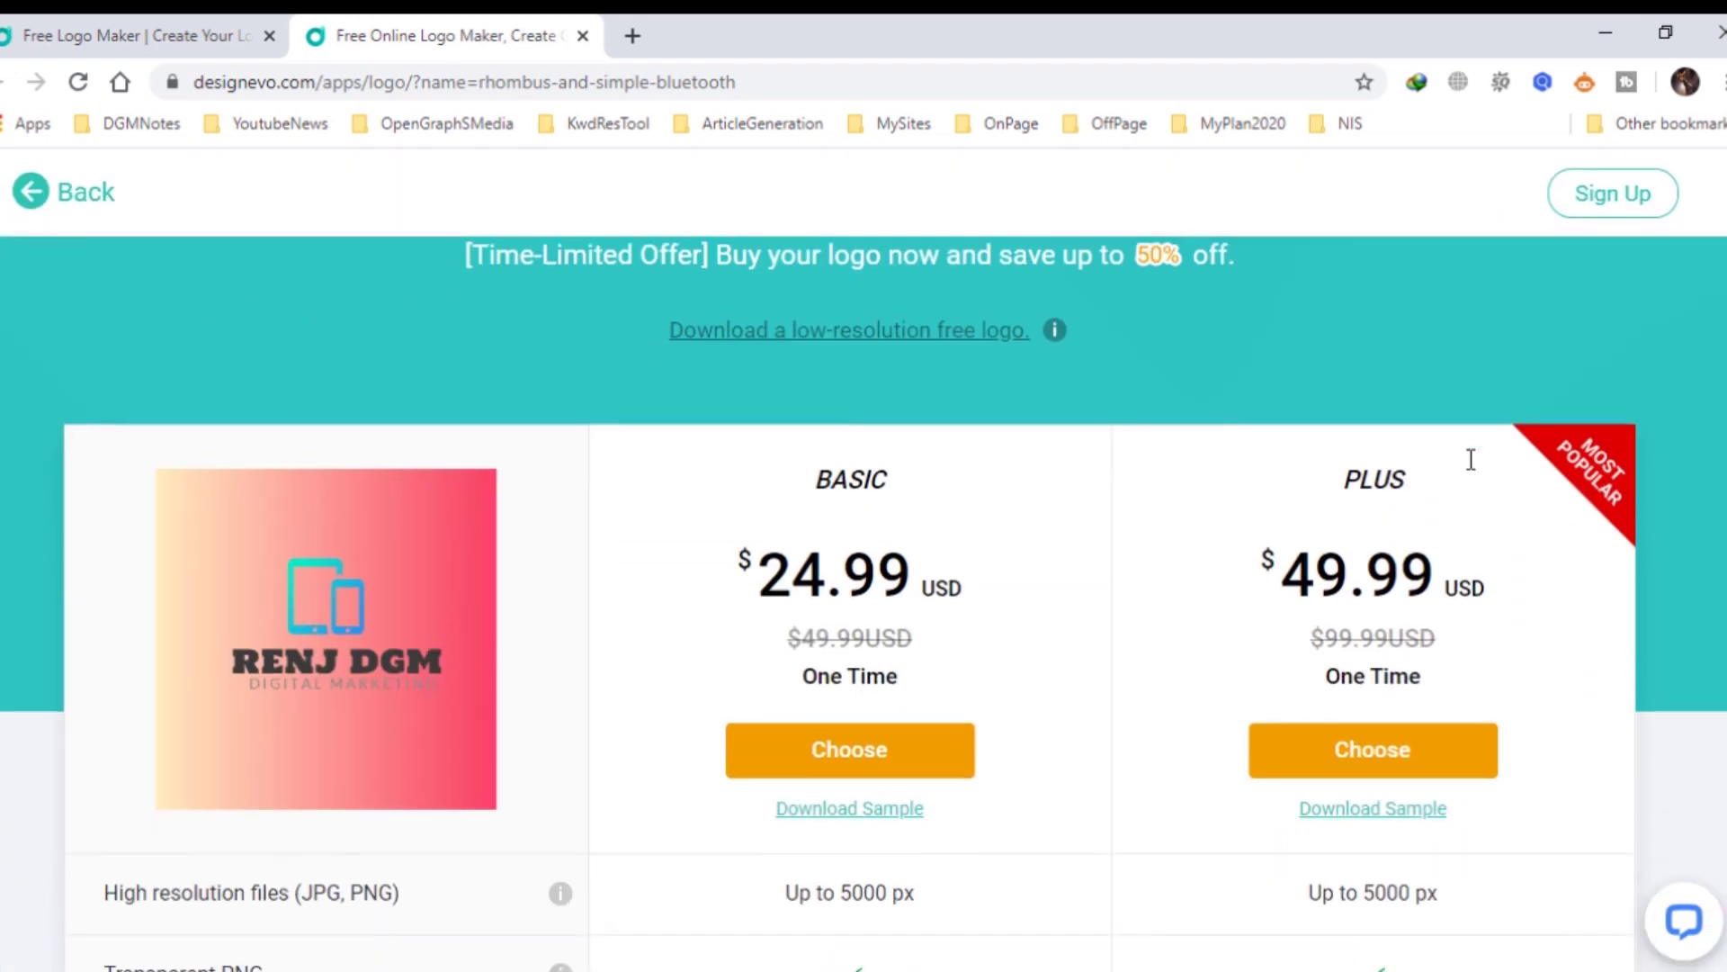
scroll(1471, 458, up, 3)
scroll(1470, 459, down, 3)
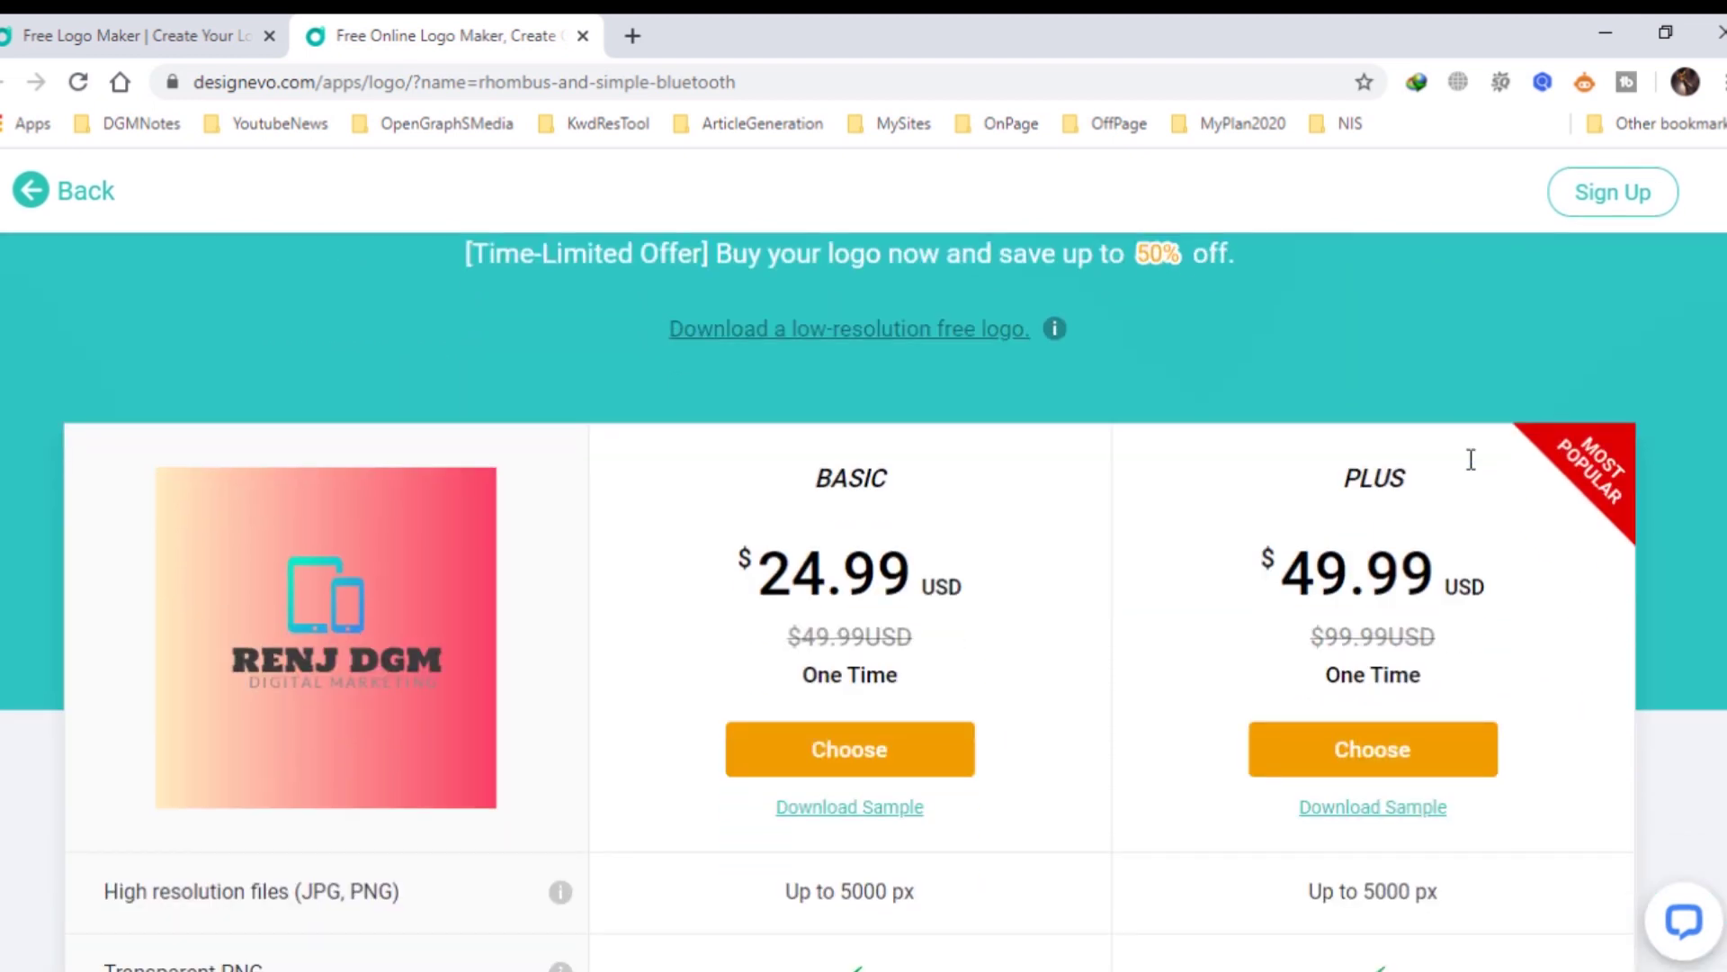
scroll(1471, 459, down, 2)
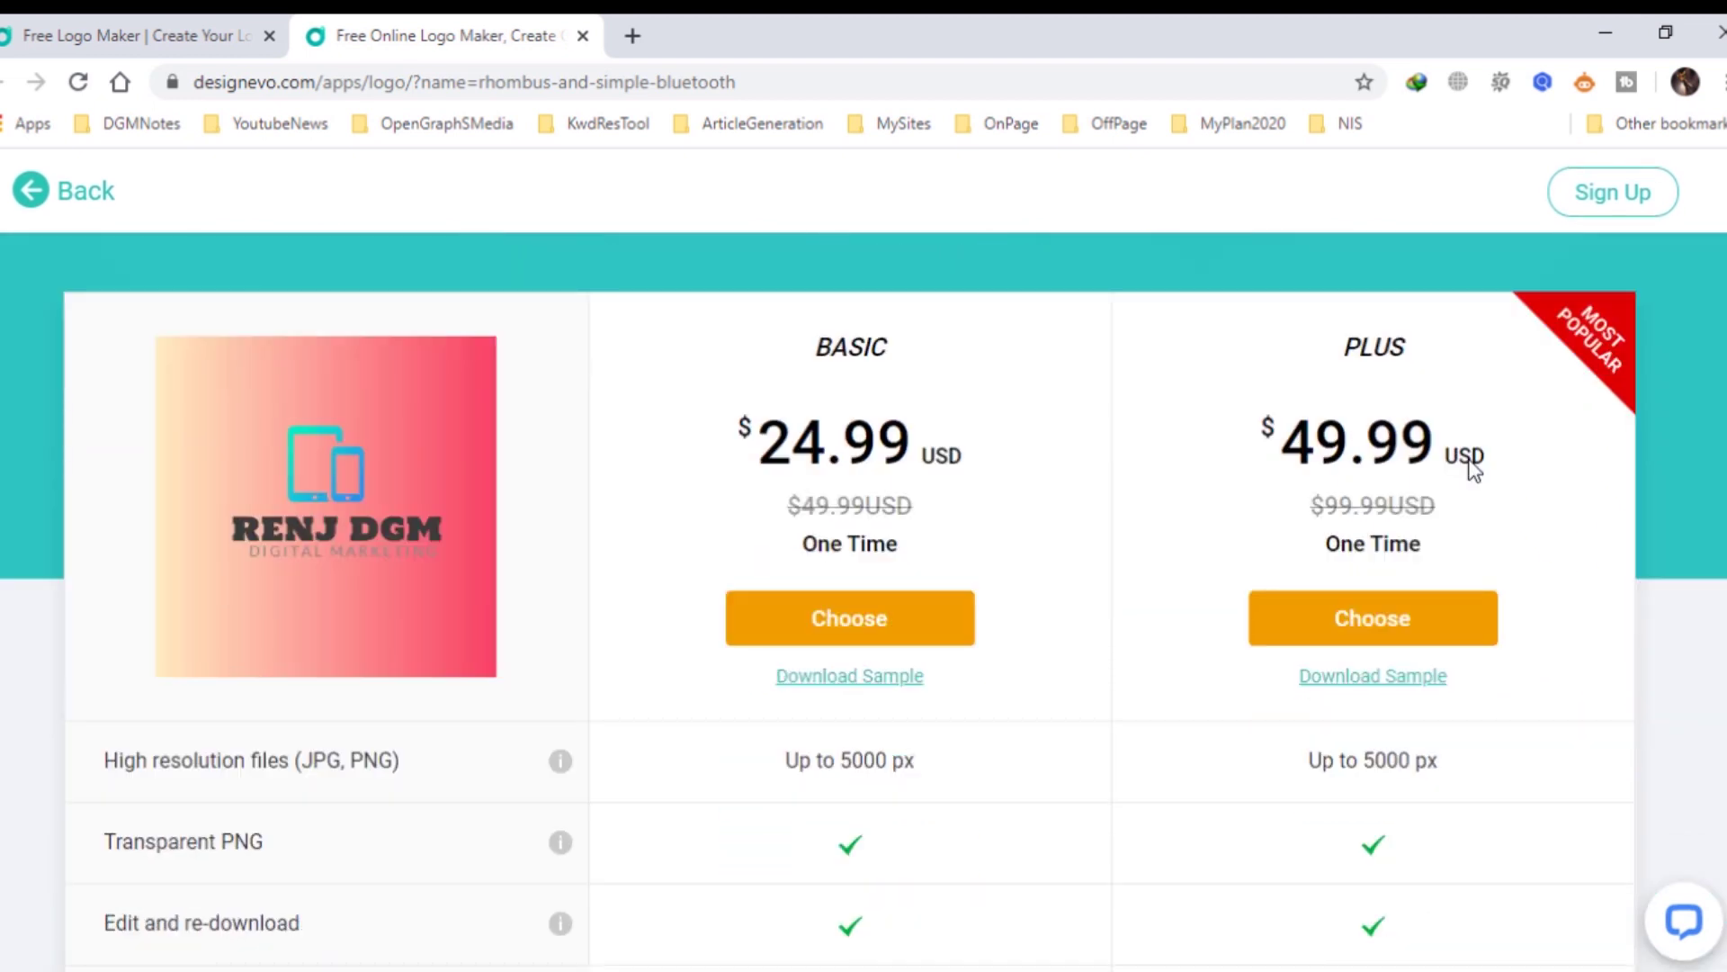
scroll(1472, 468, up, 4)
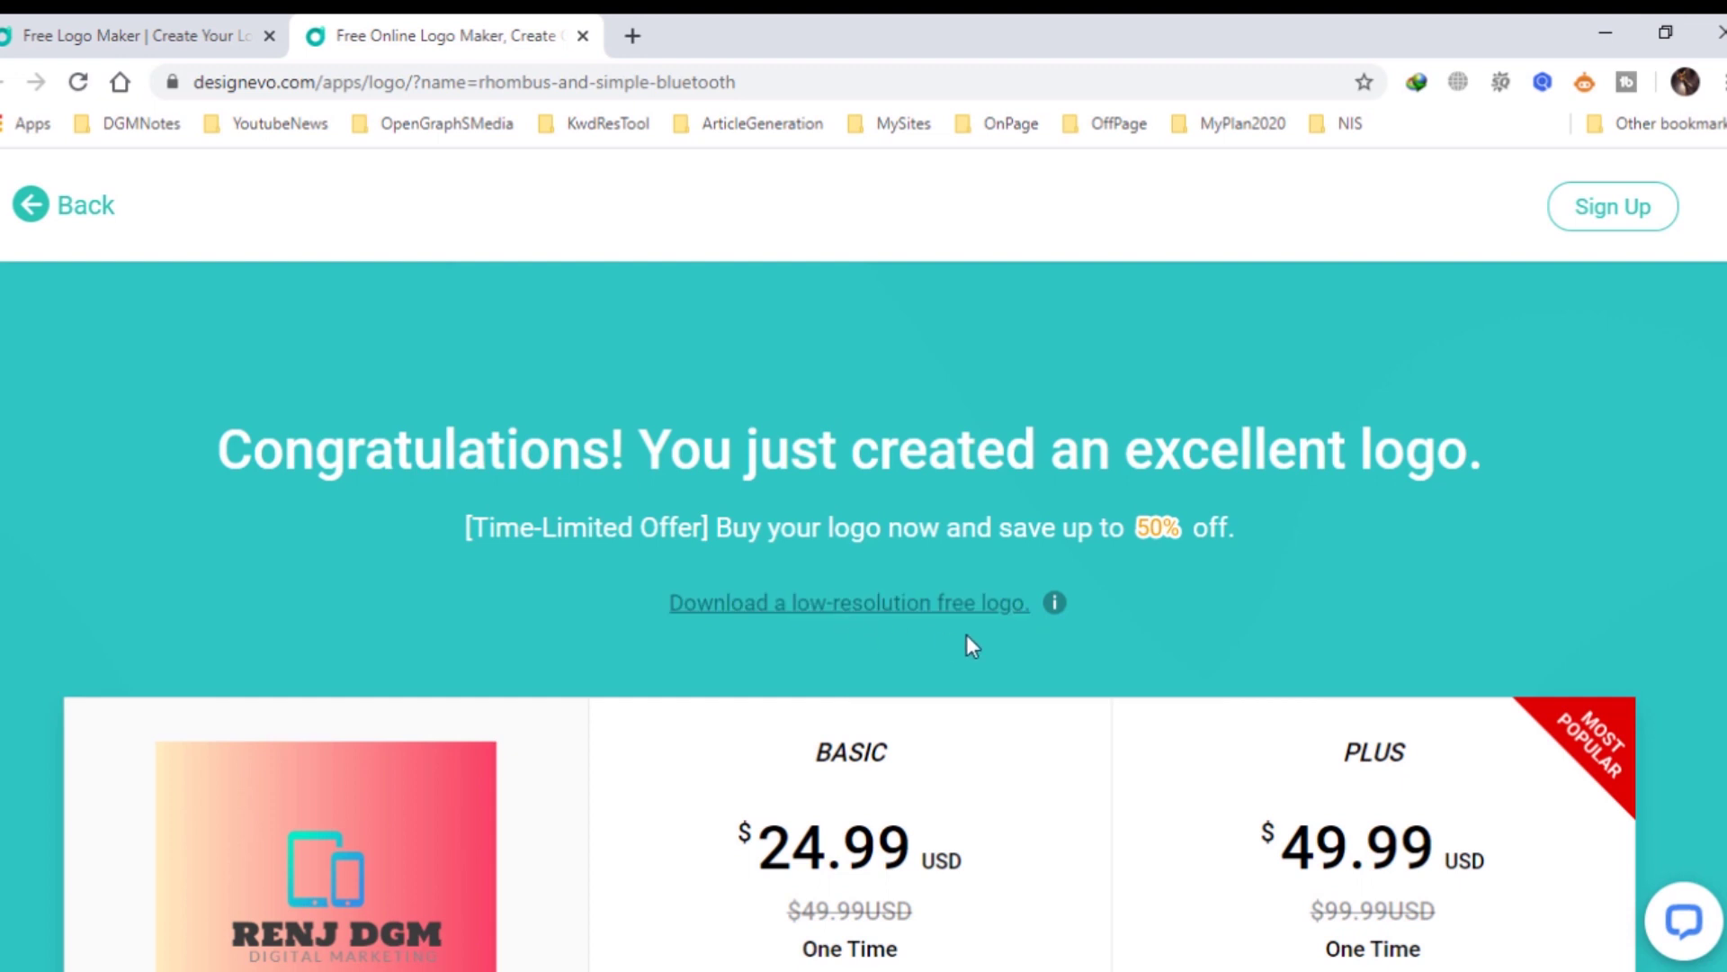
click(877, 618)
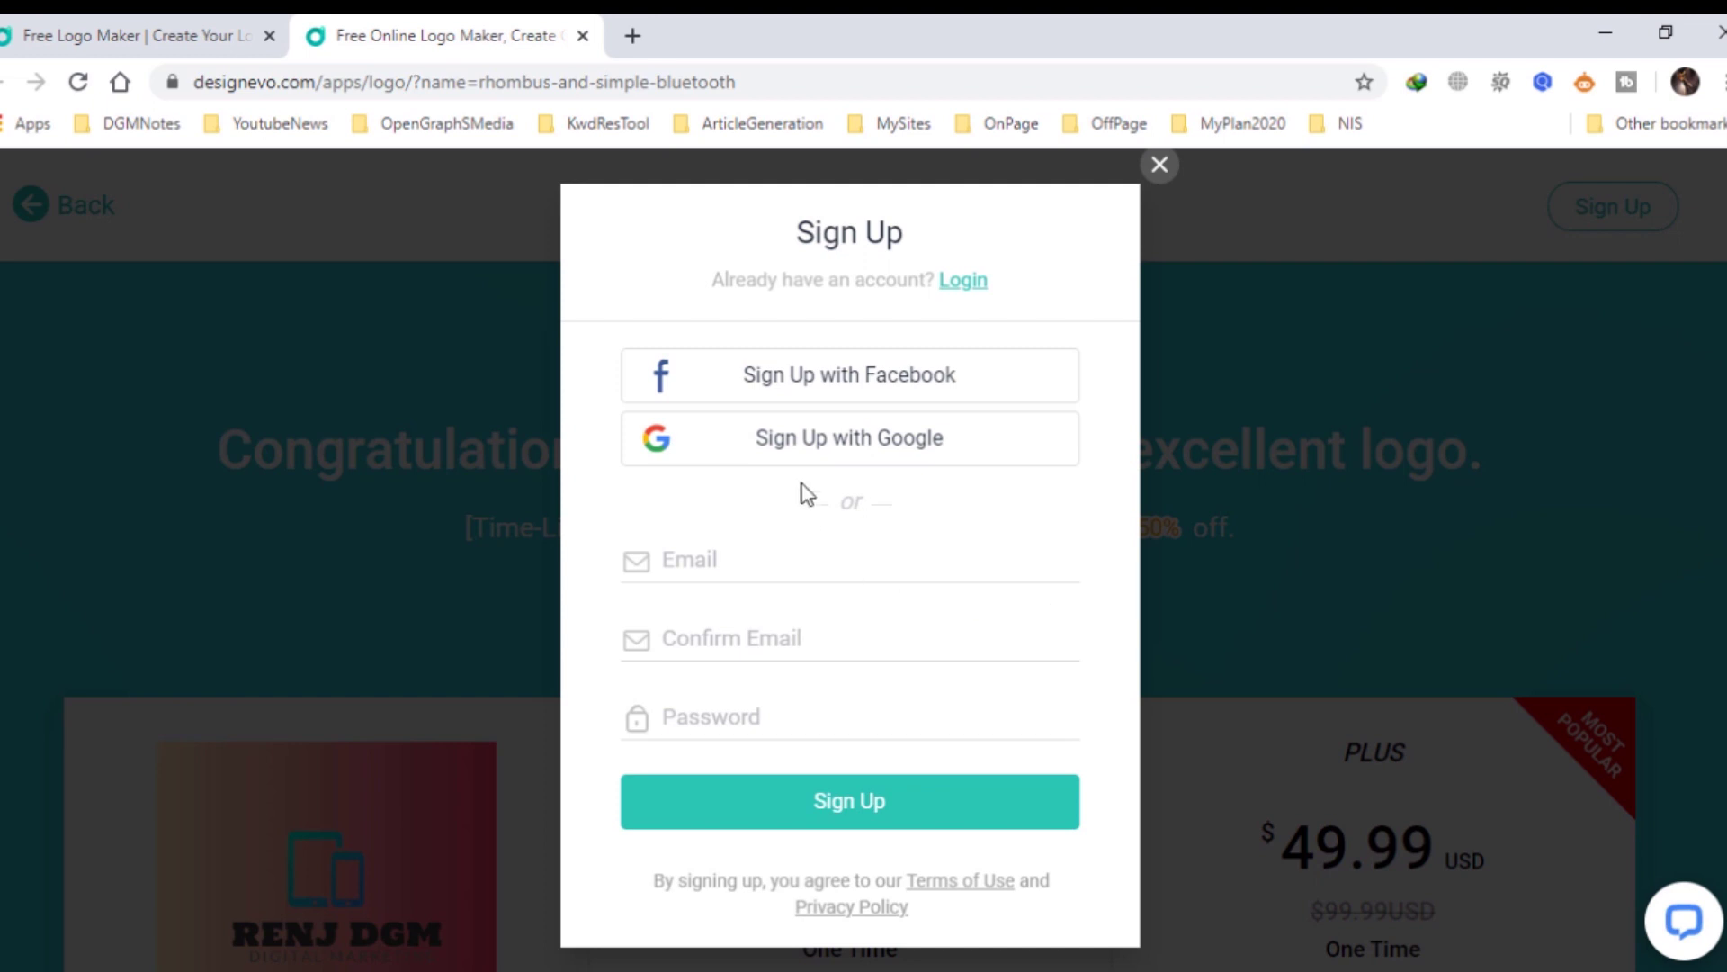
Sign up with Google, agree to give credit, download logo.zip and show it in its folder.
click(852, 450)
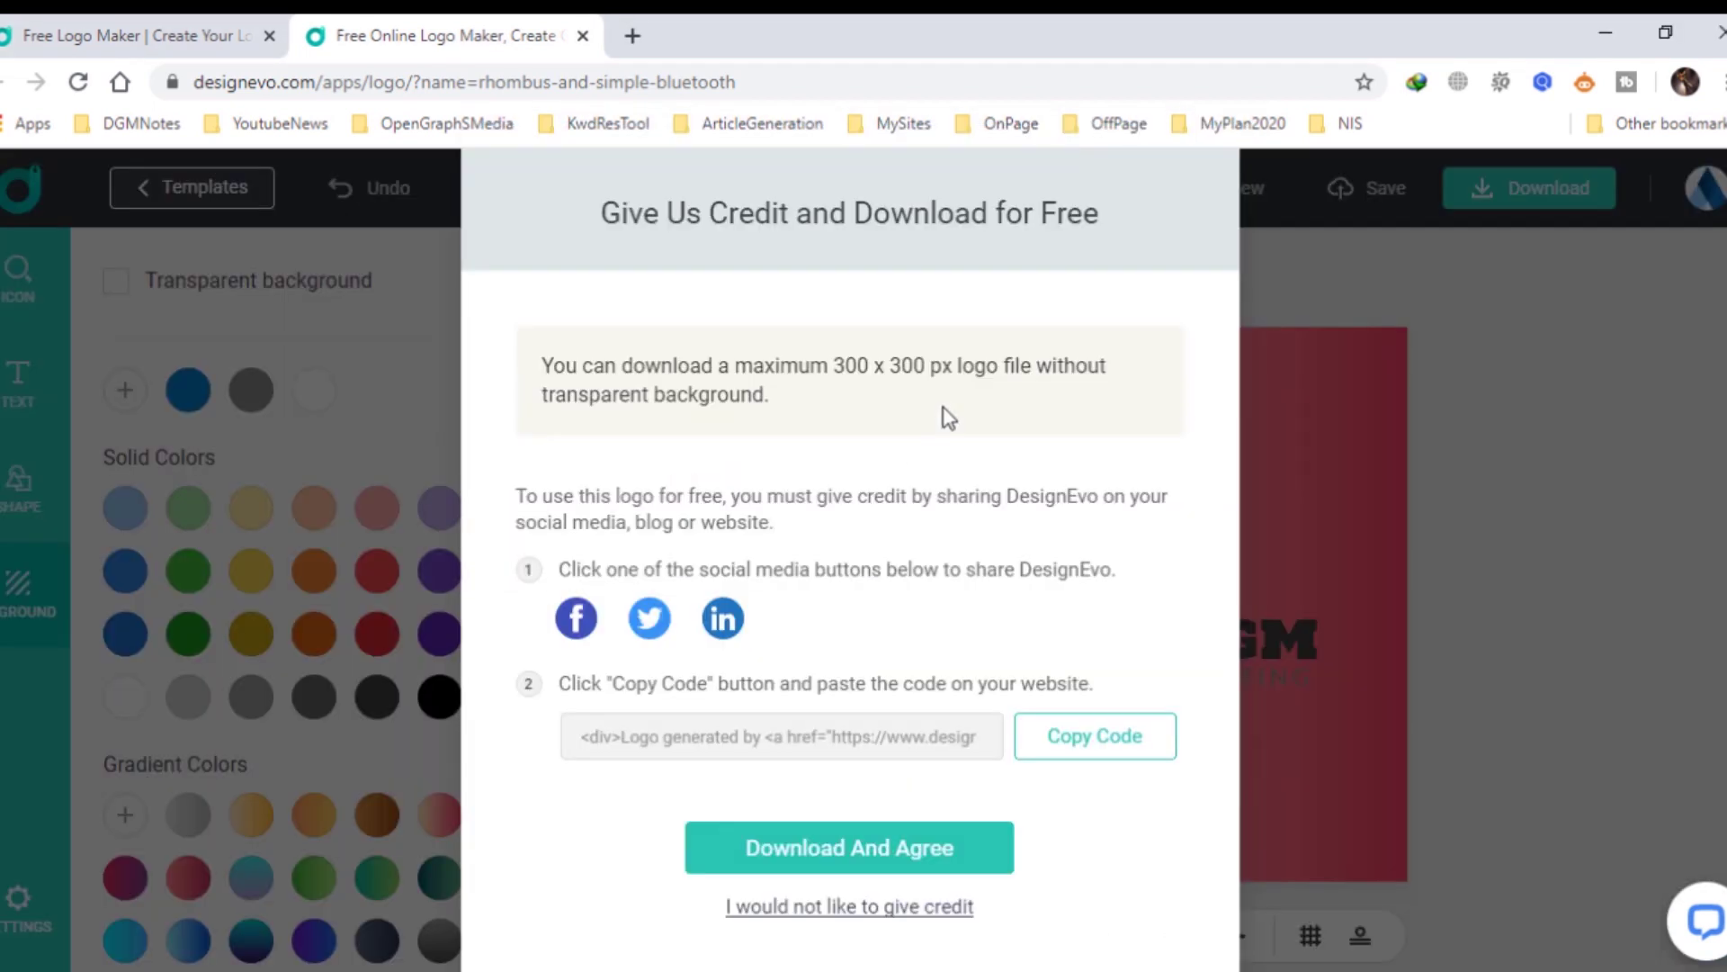
click(866, 862)
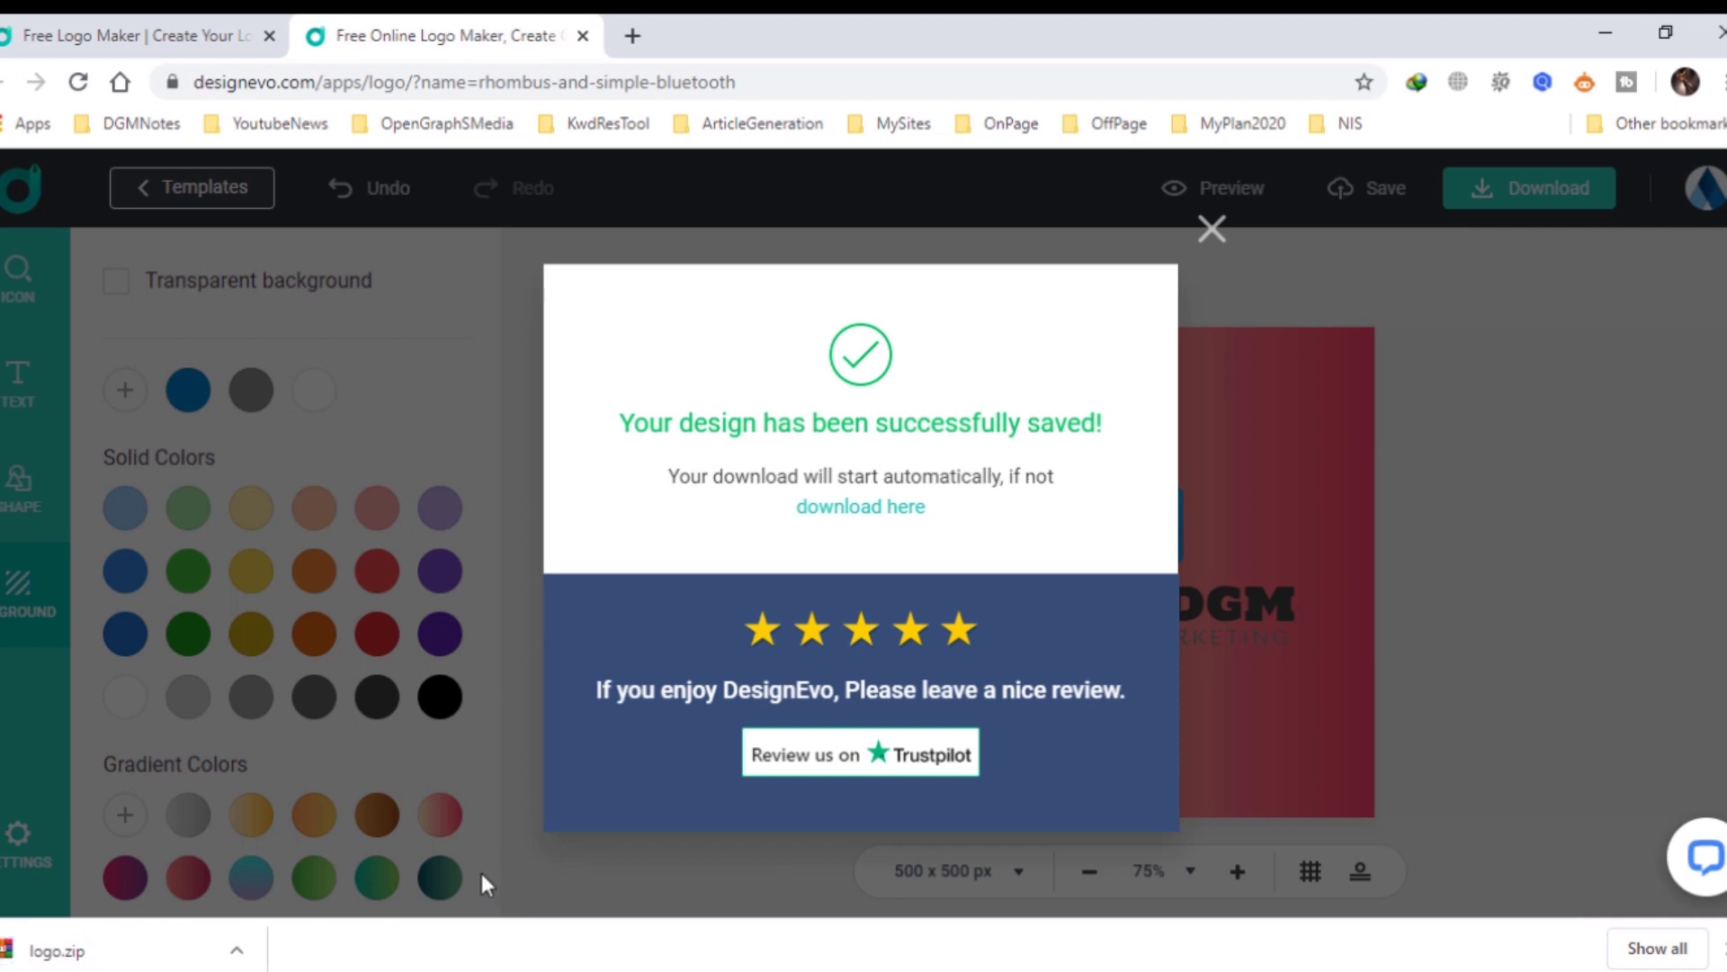
click(238, 950)
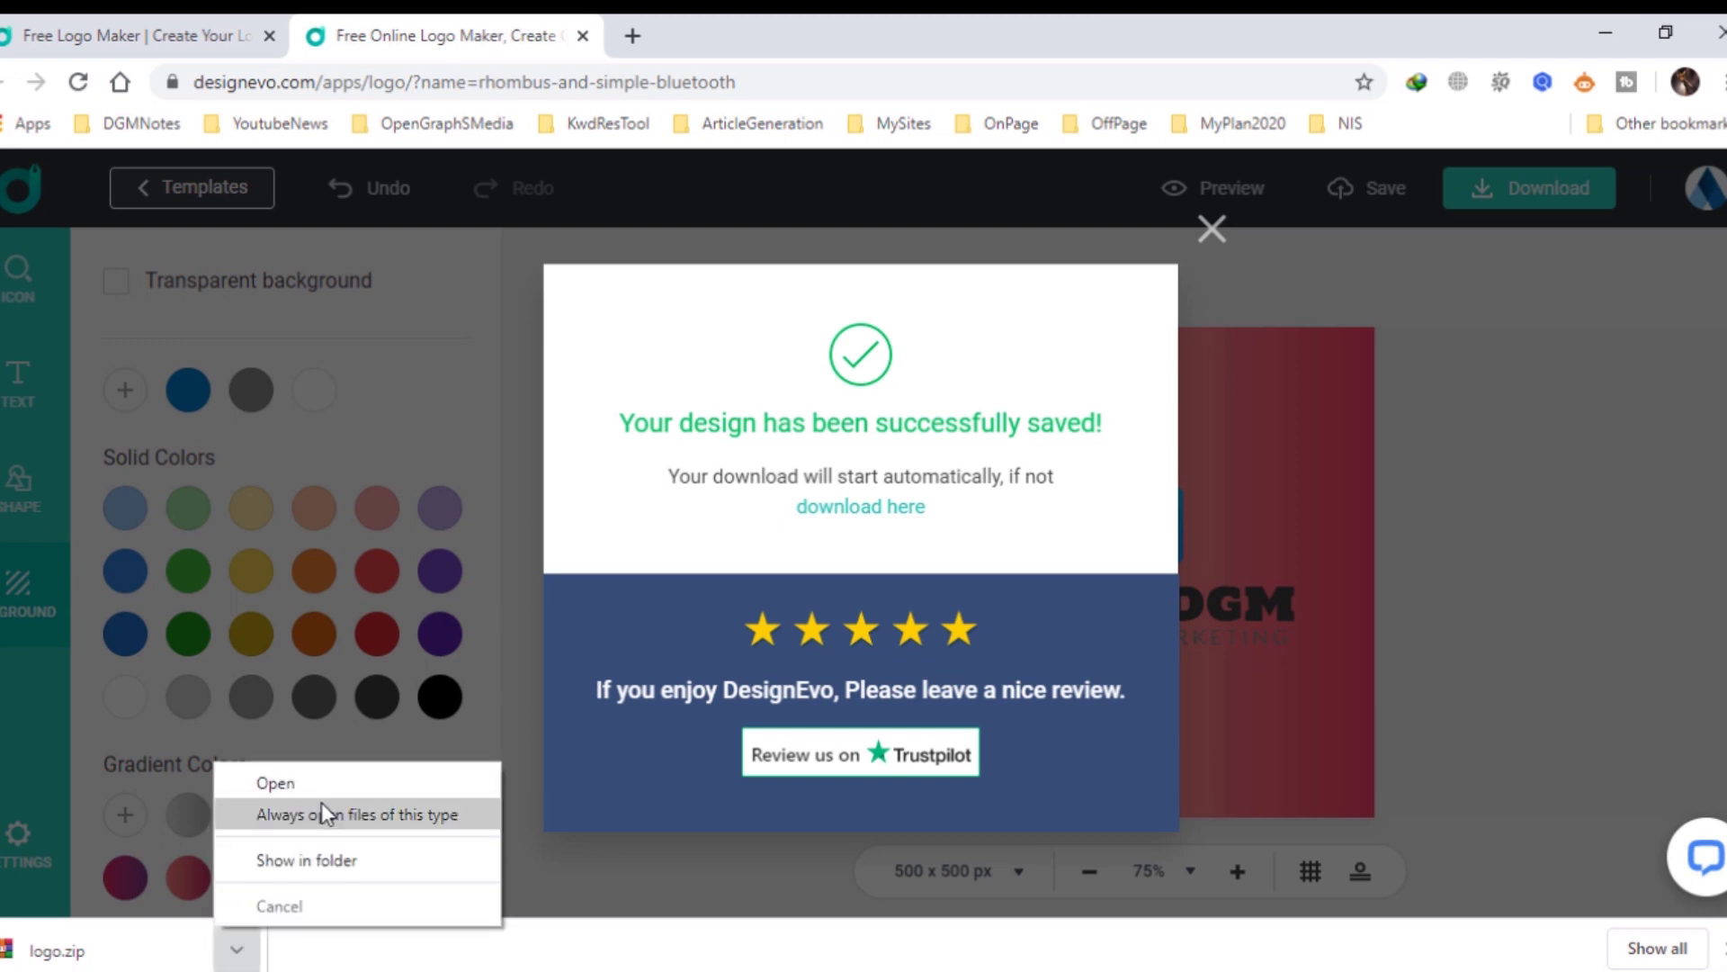
click(332, 859)
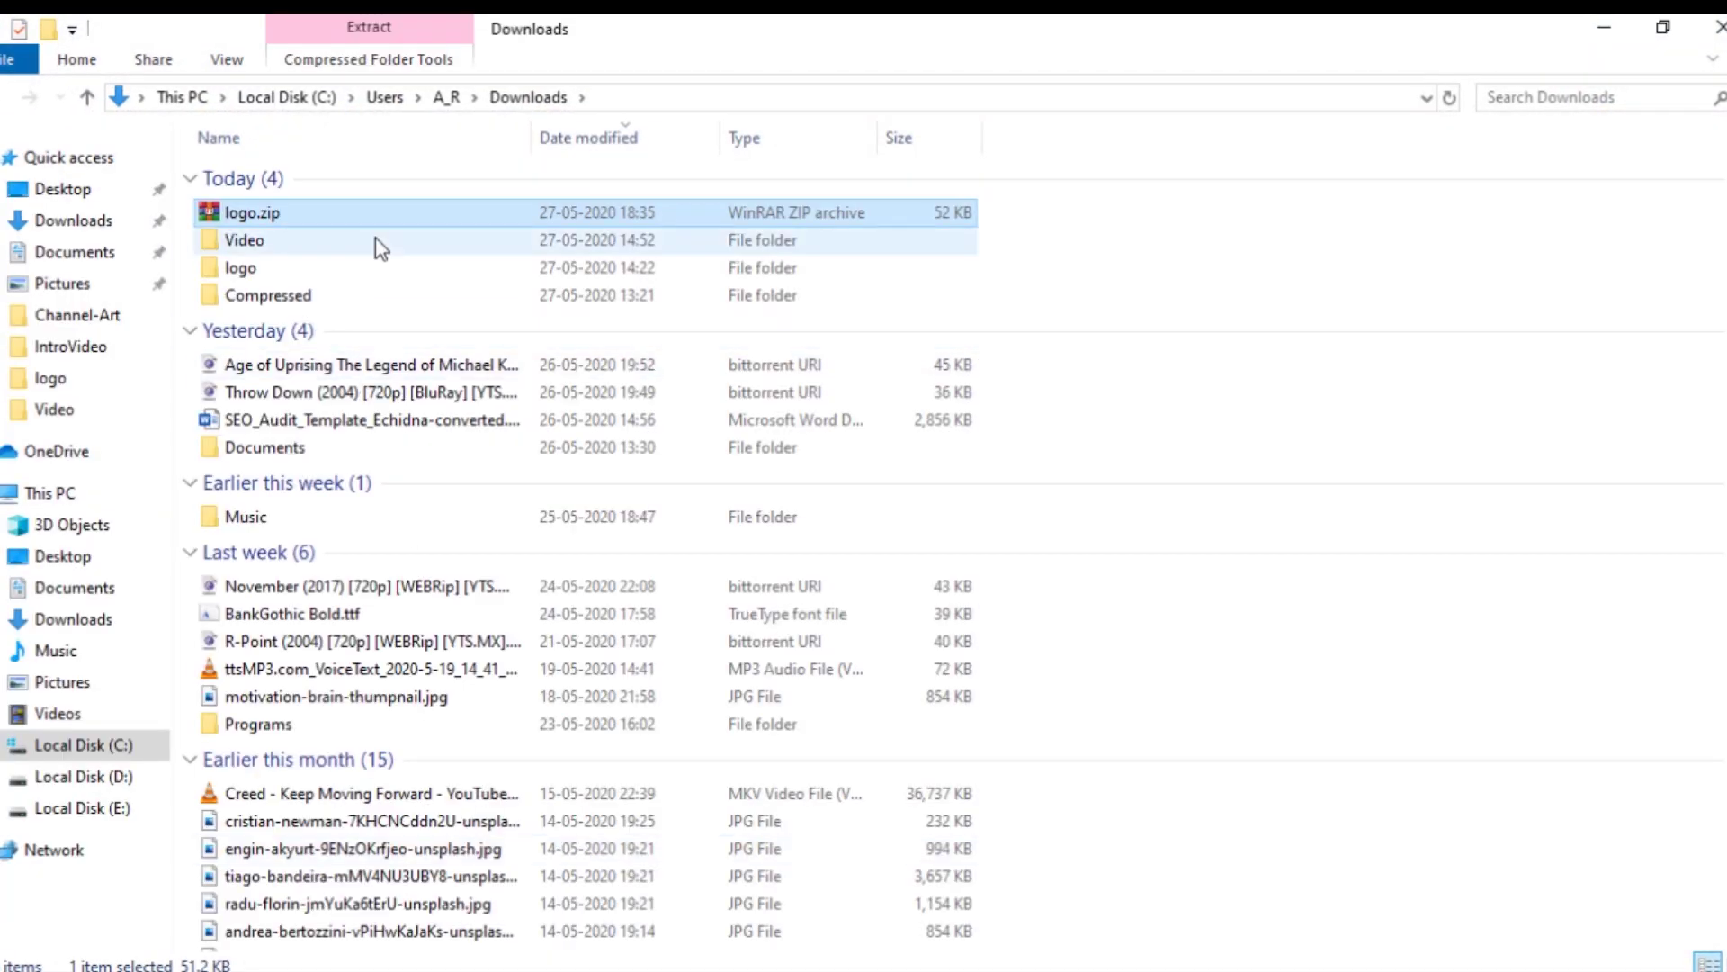
Extract logo.zip to the logo folder, replacing all existing files.
right_click(365, 208)
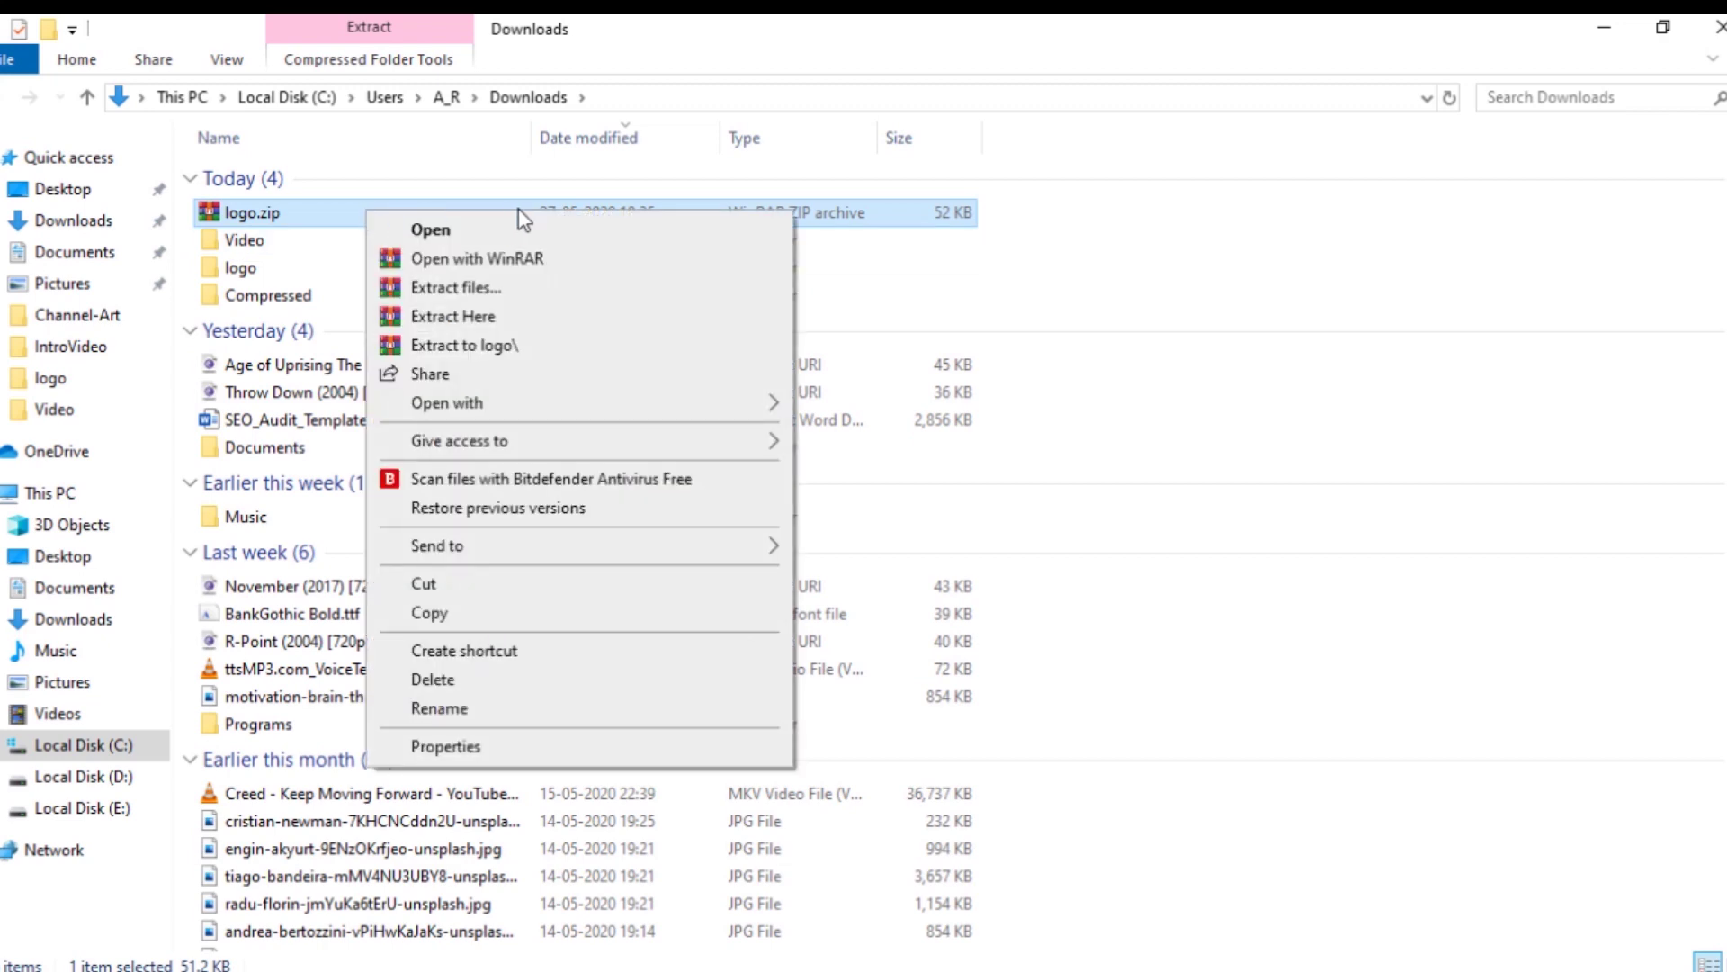
click(522, 343)
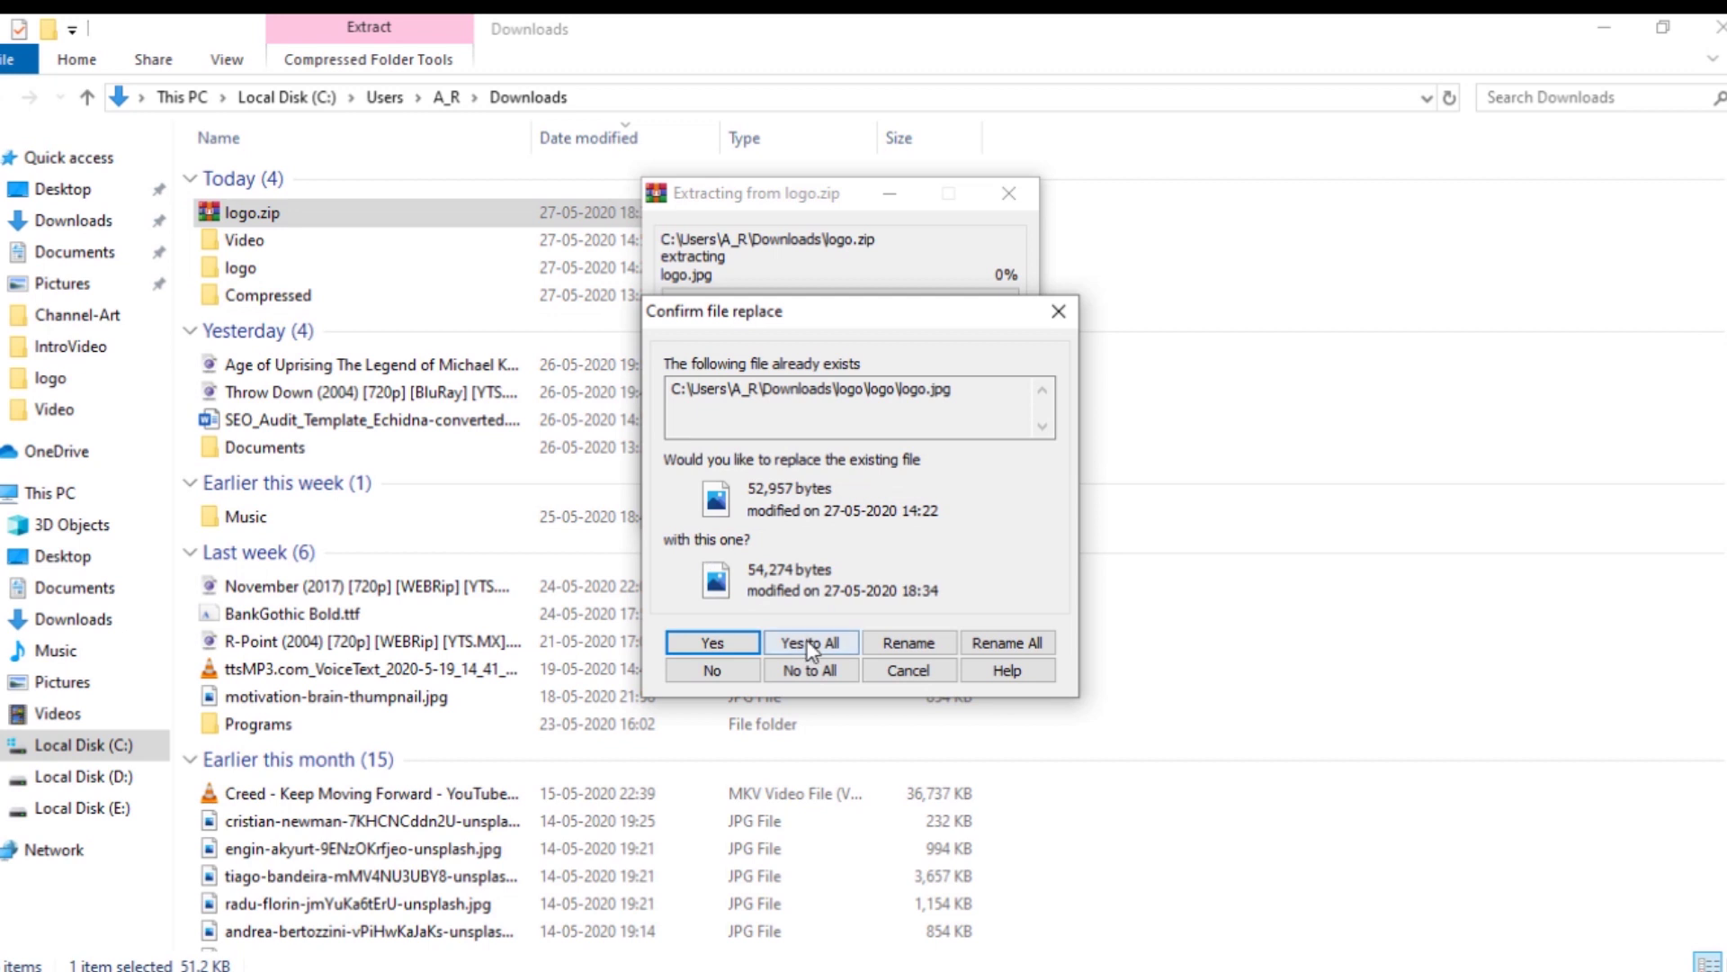
click(810, 642)
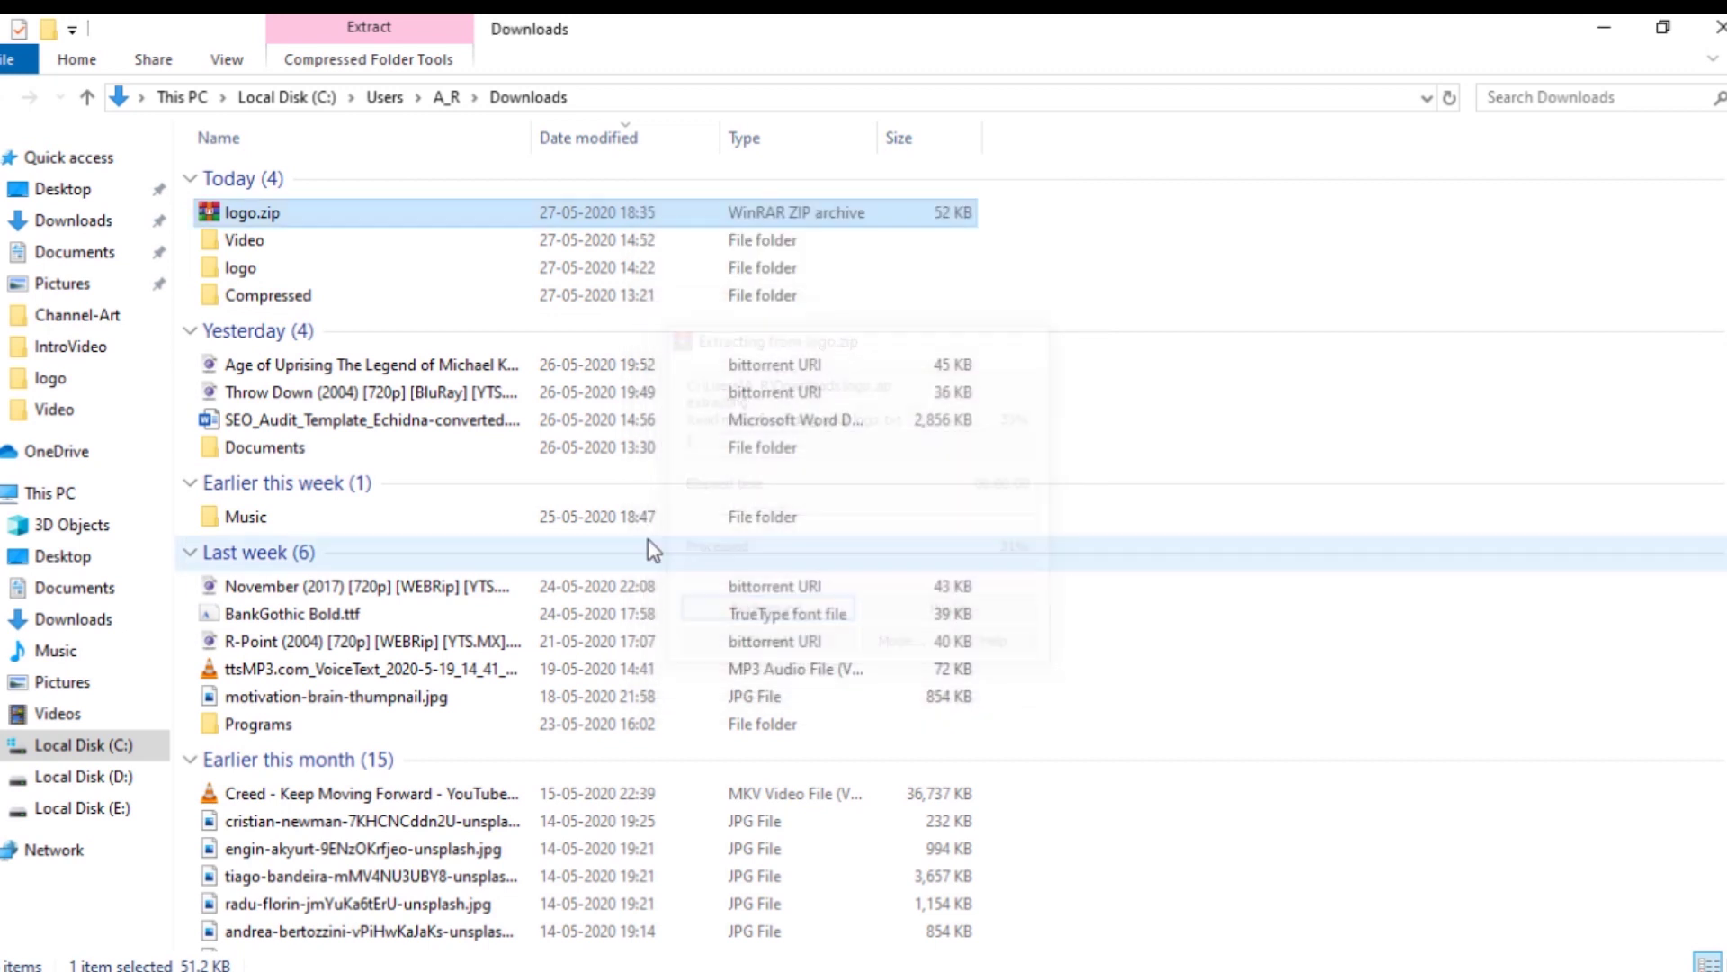
Open the inner logo folder and view the extracted logo.jpg.
double_click(315, 271)
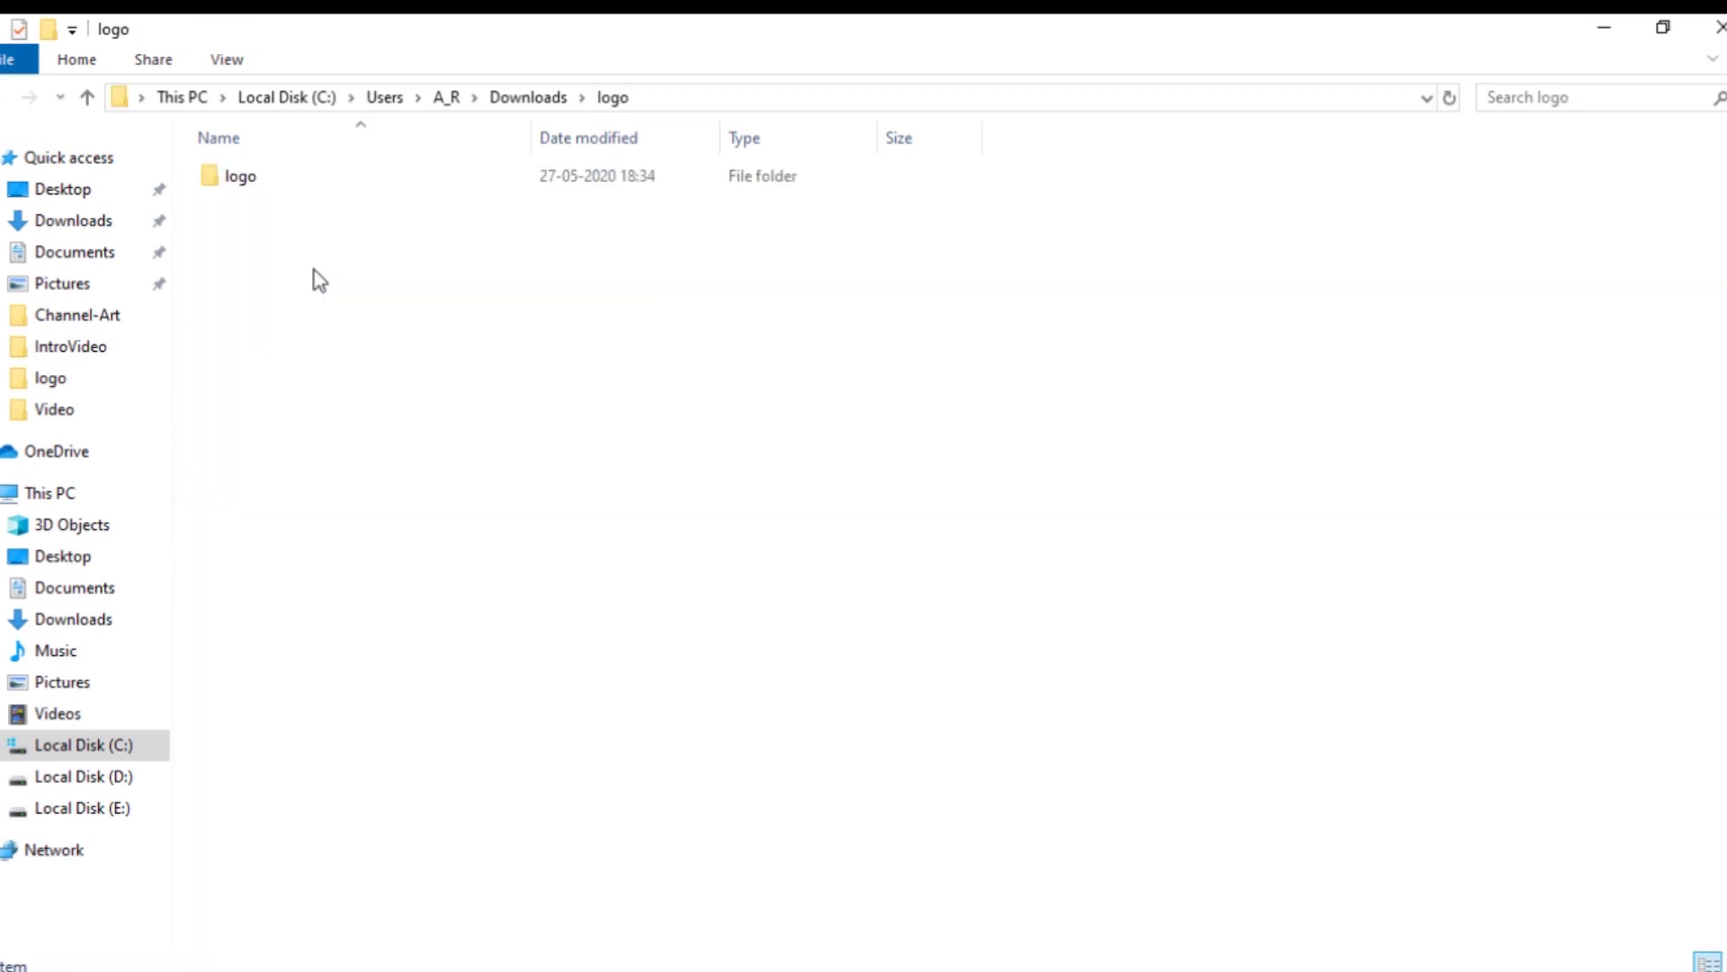
double_click(290, 186)
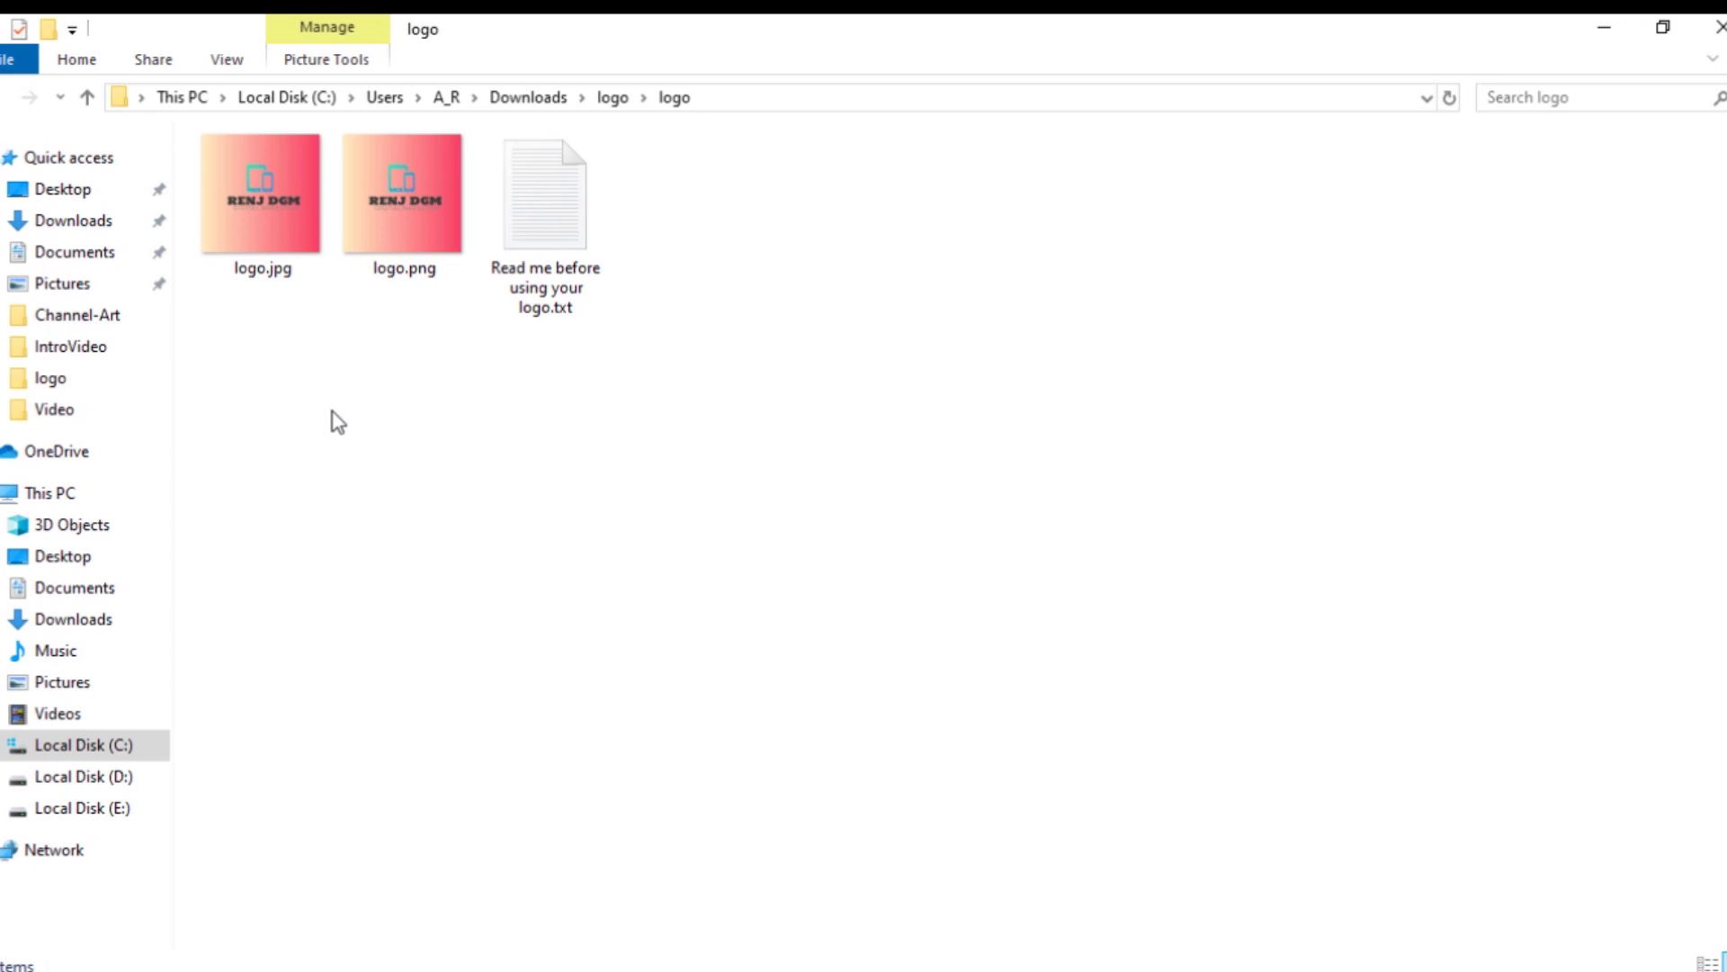
click(276, 212)
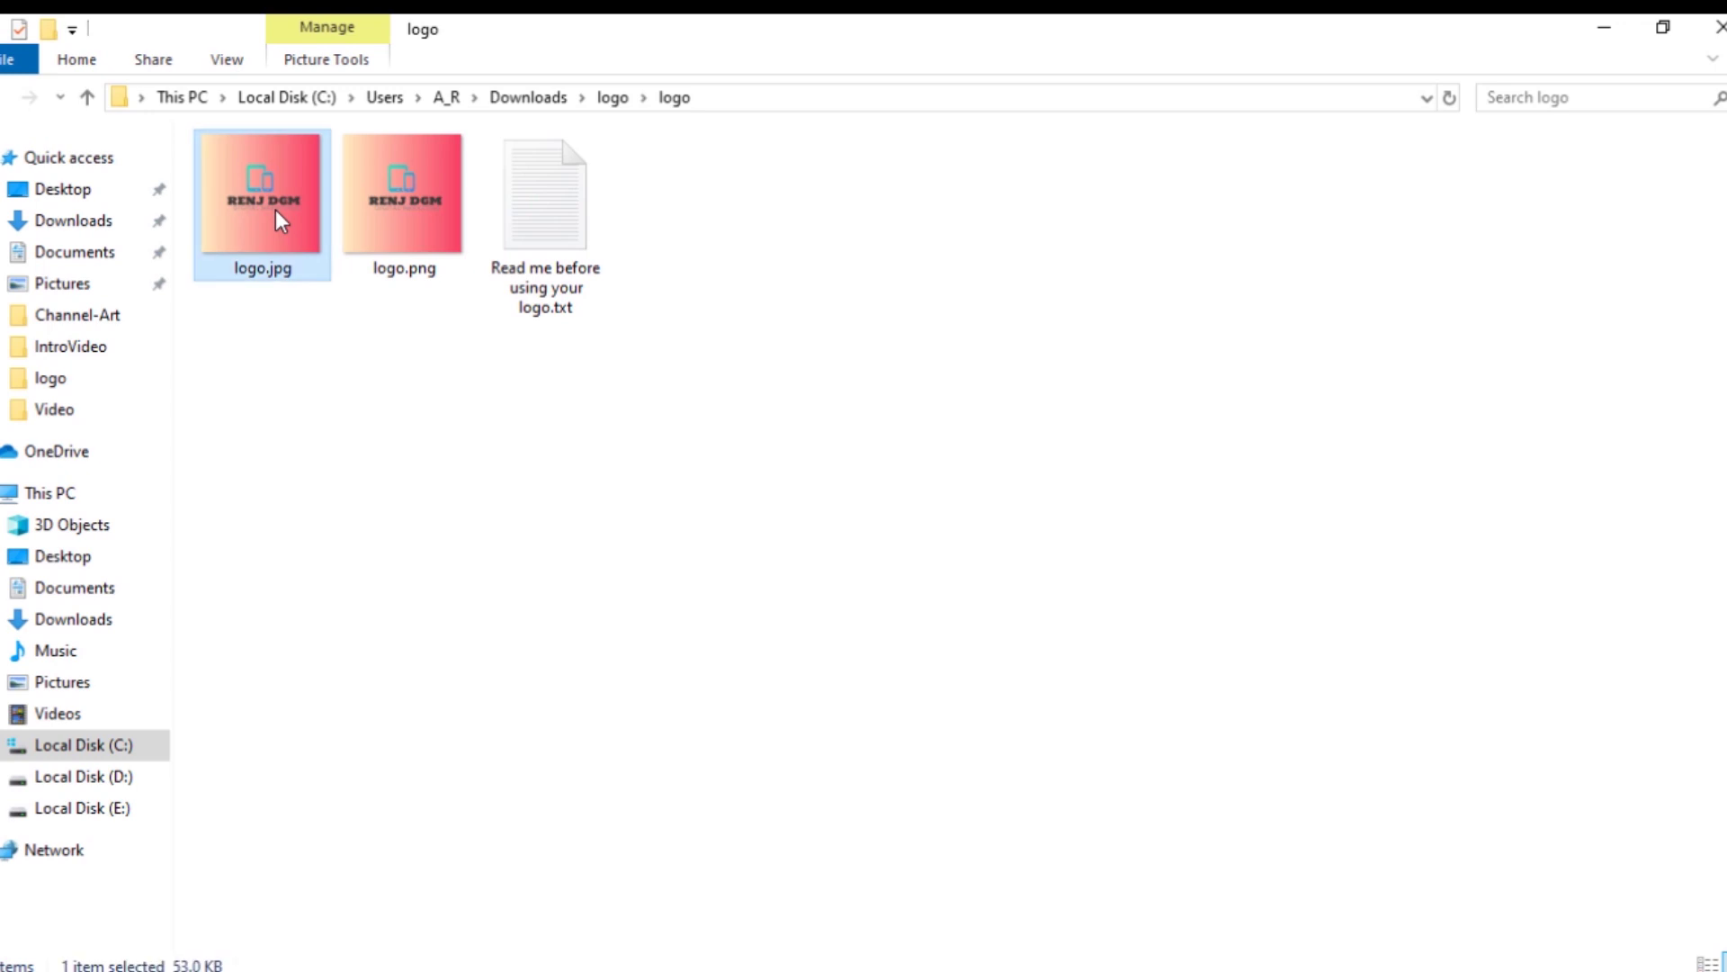
double_click(279, 219)
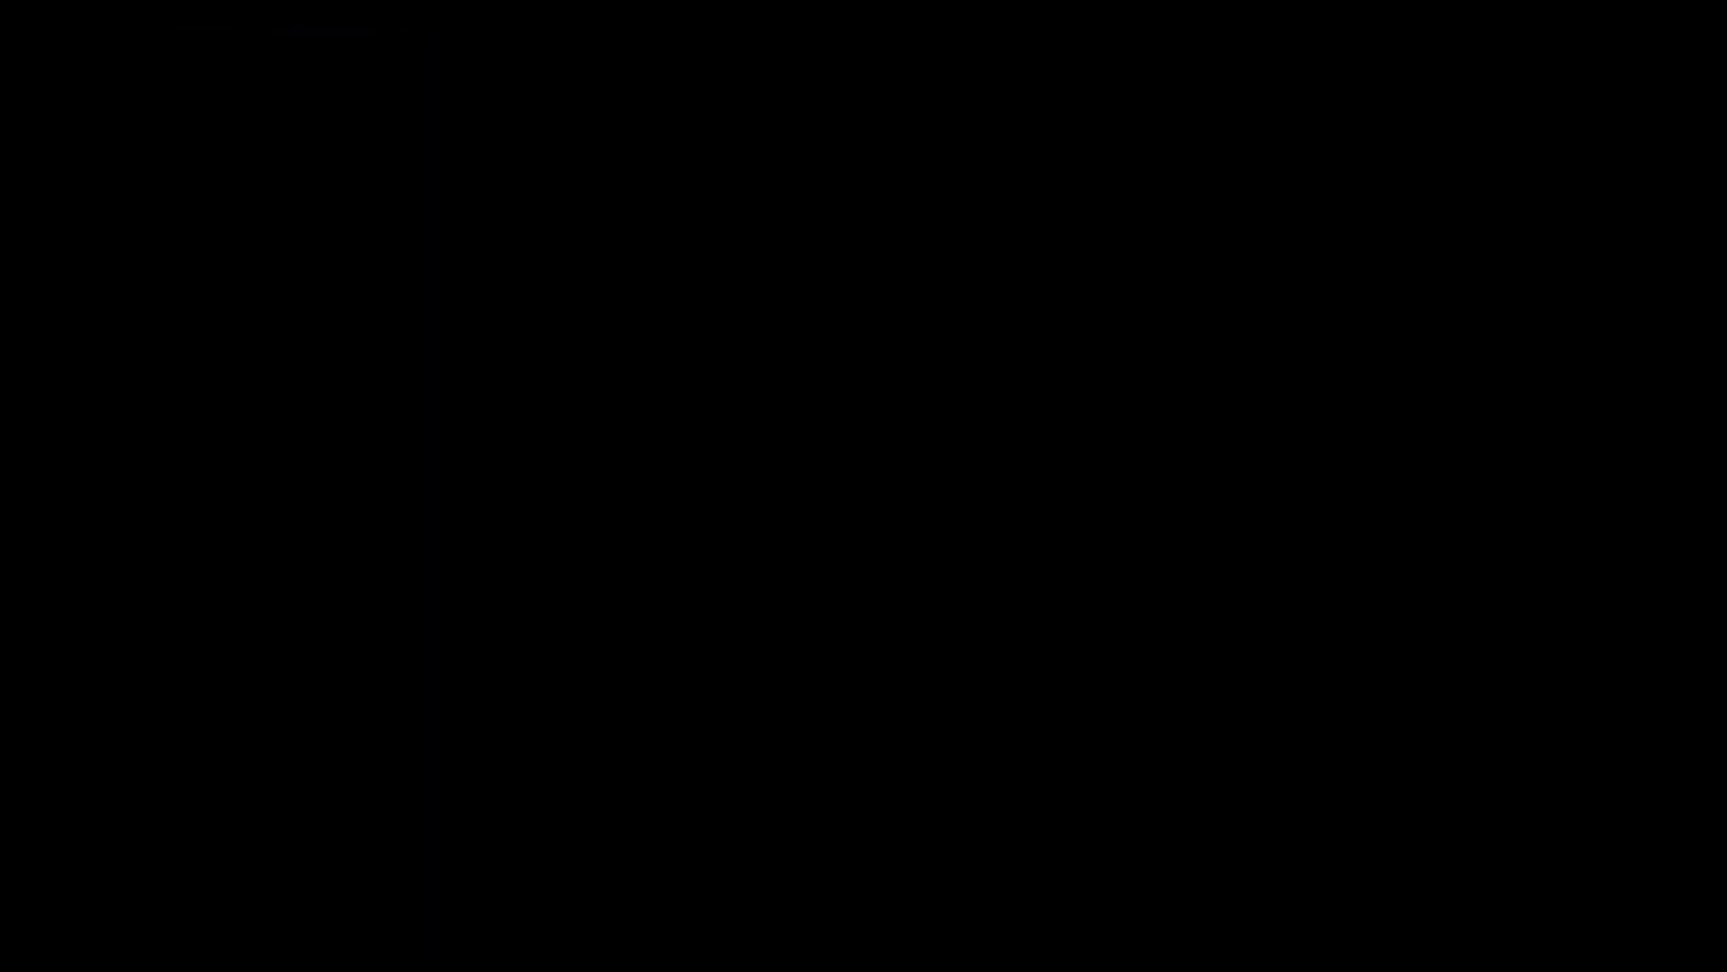
Zoom into logo.jpg for a closer look, return to best fit, and close Photos.
click(729, 86)
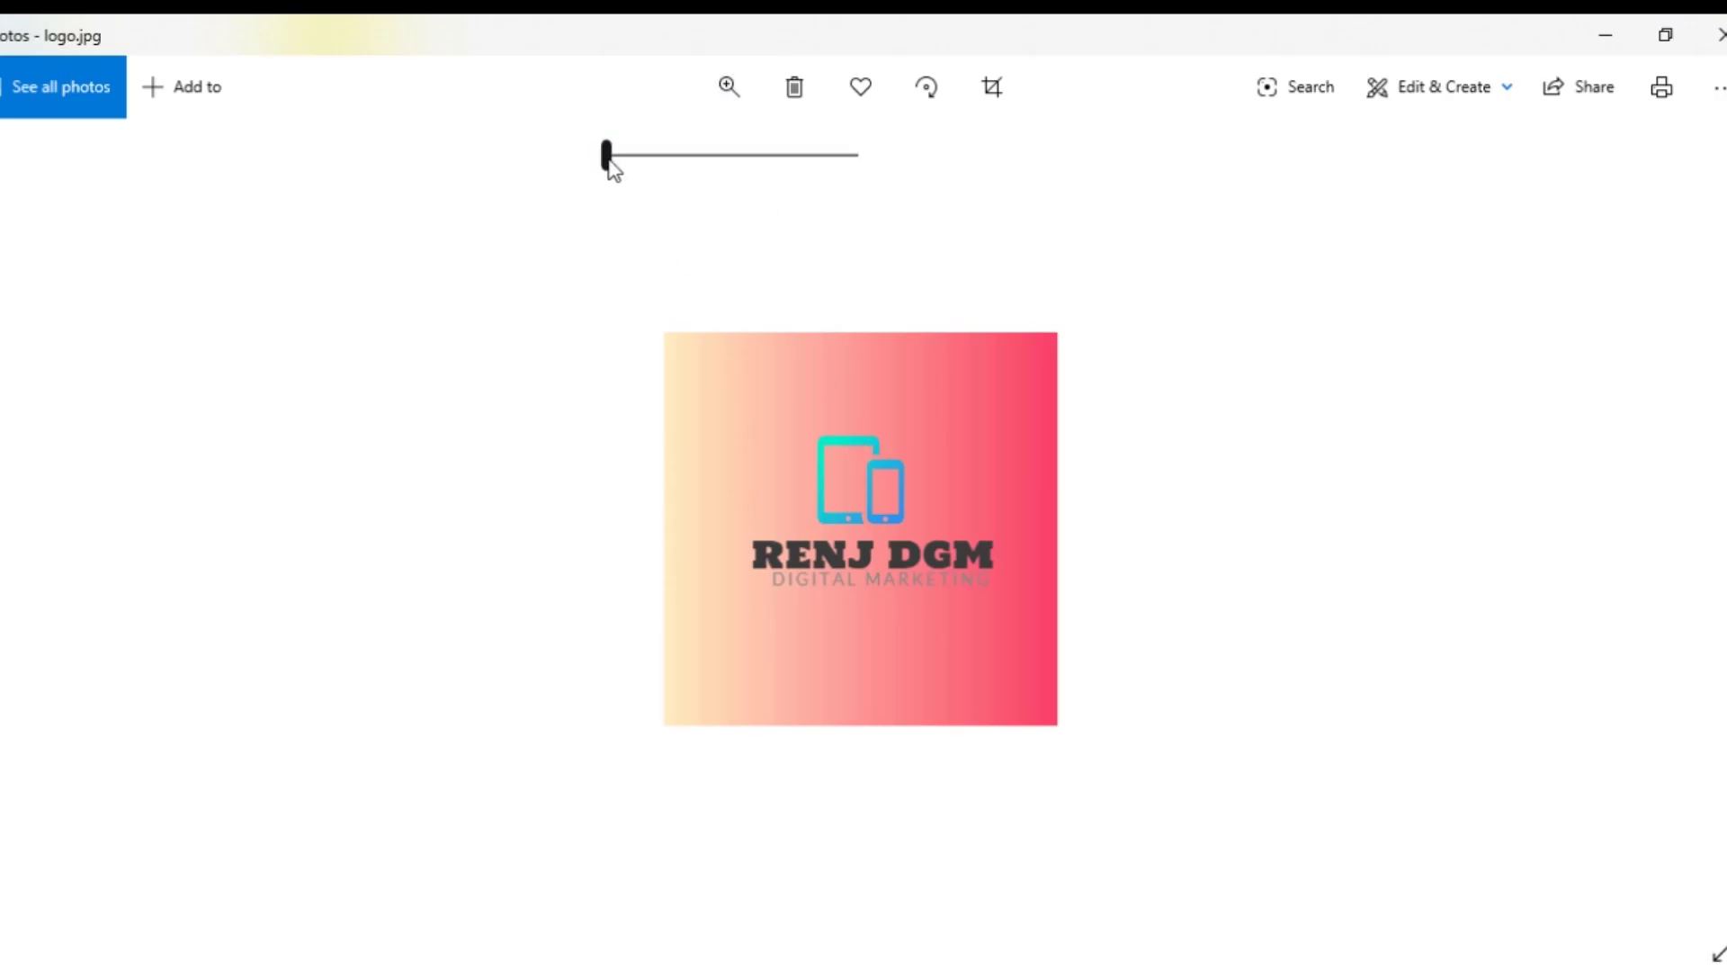
drag(608, 162, 656, 162)
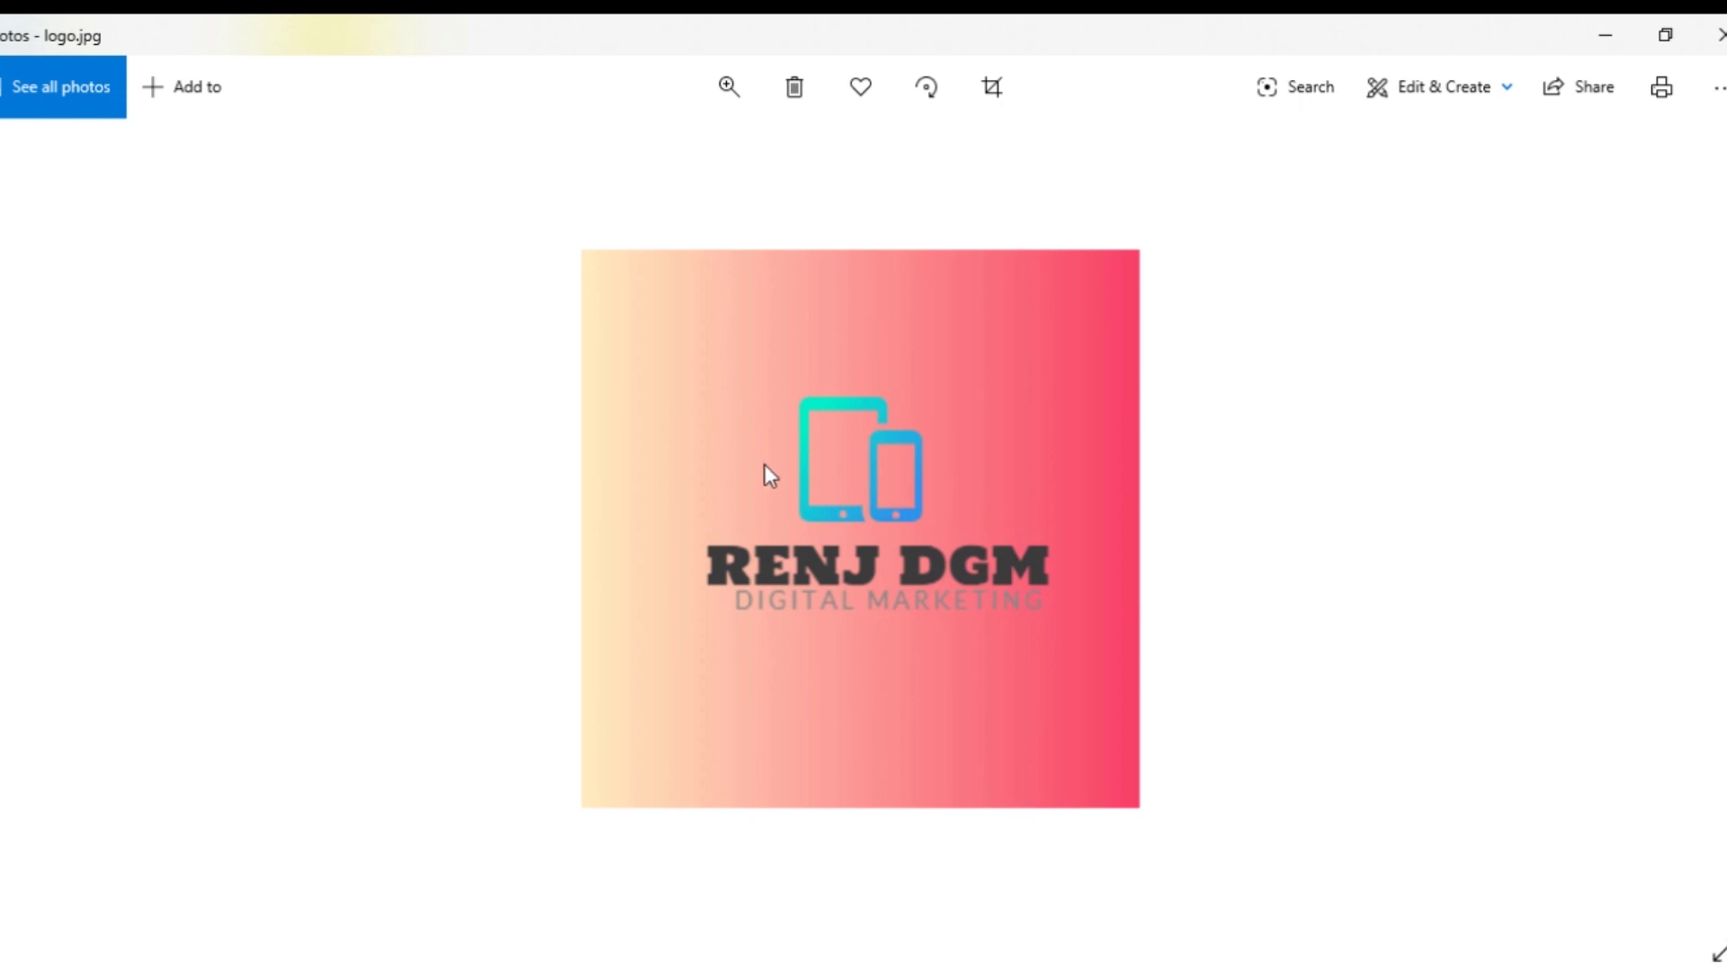
click(730, 87)
drag(641, 157, 612, 174)
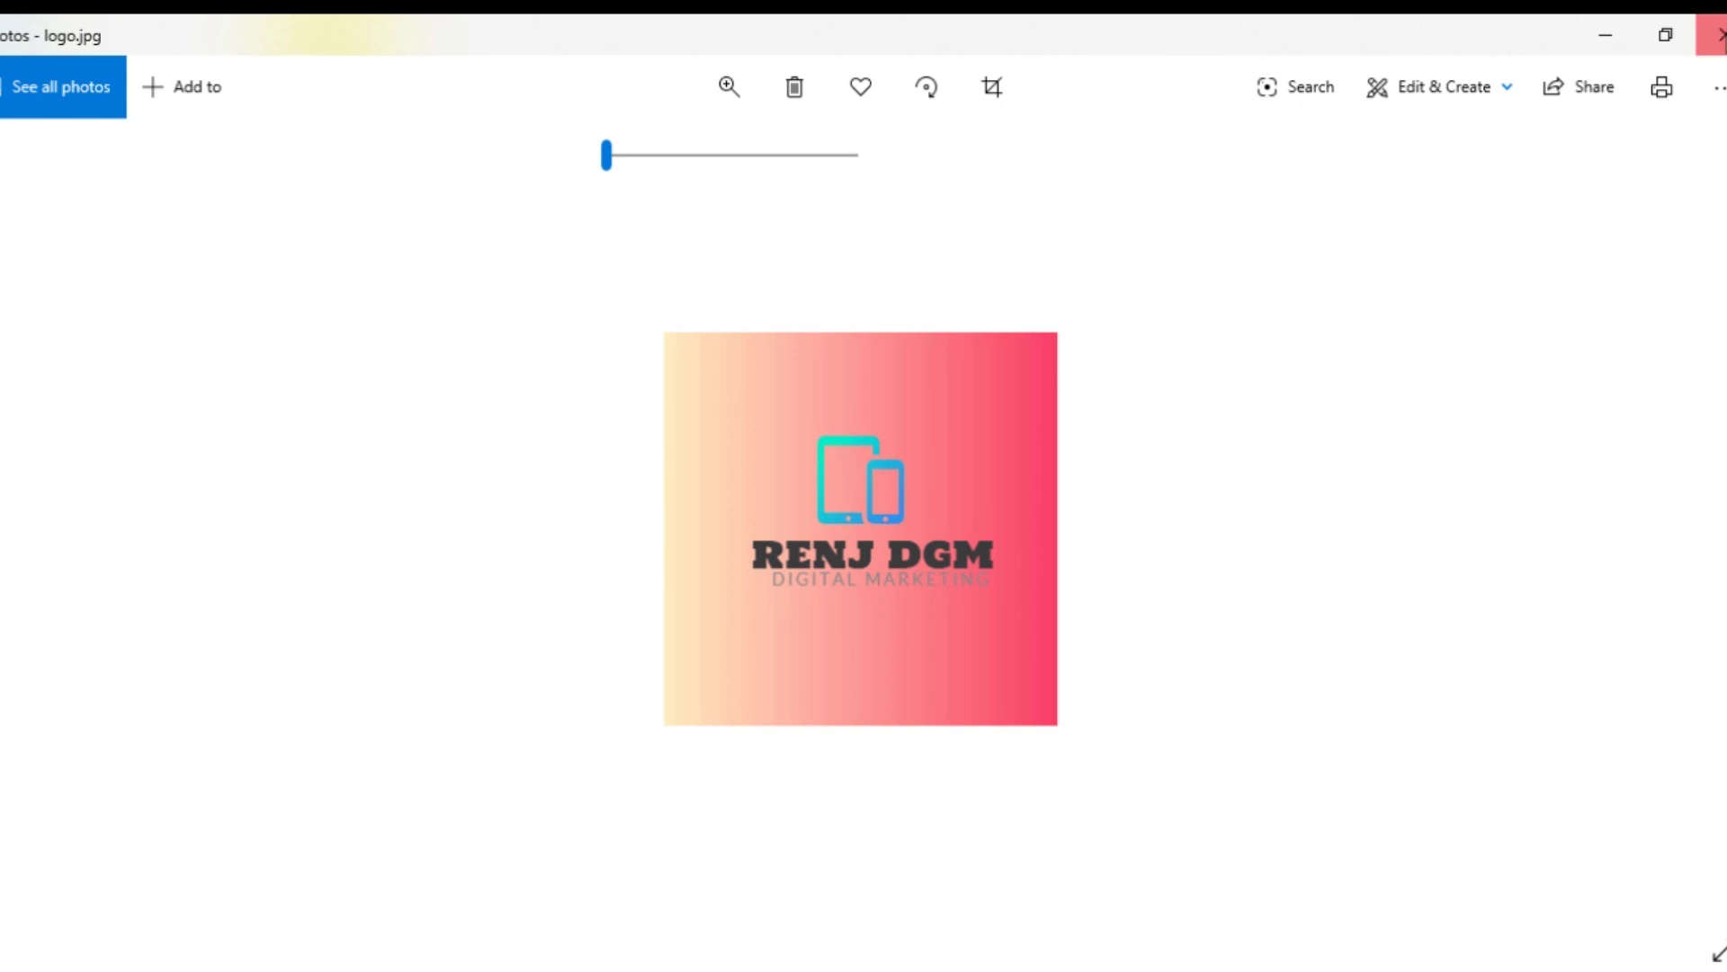
click(1719, 34)
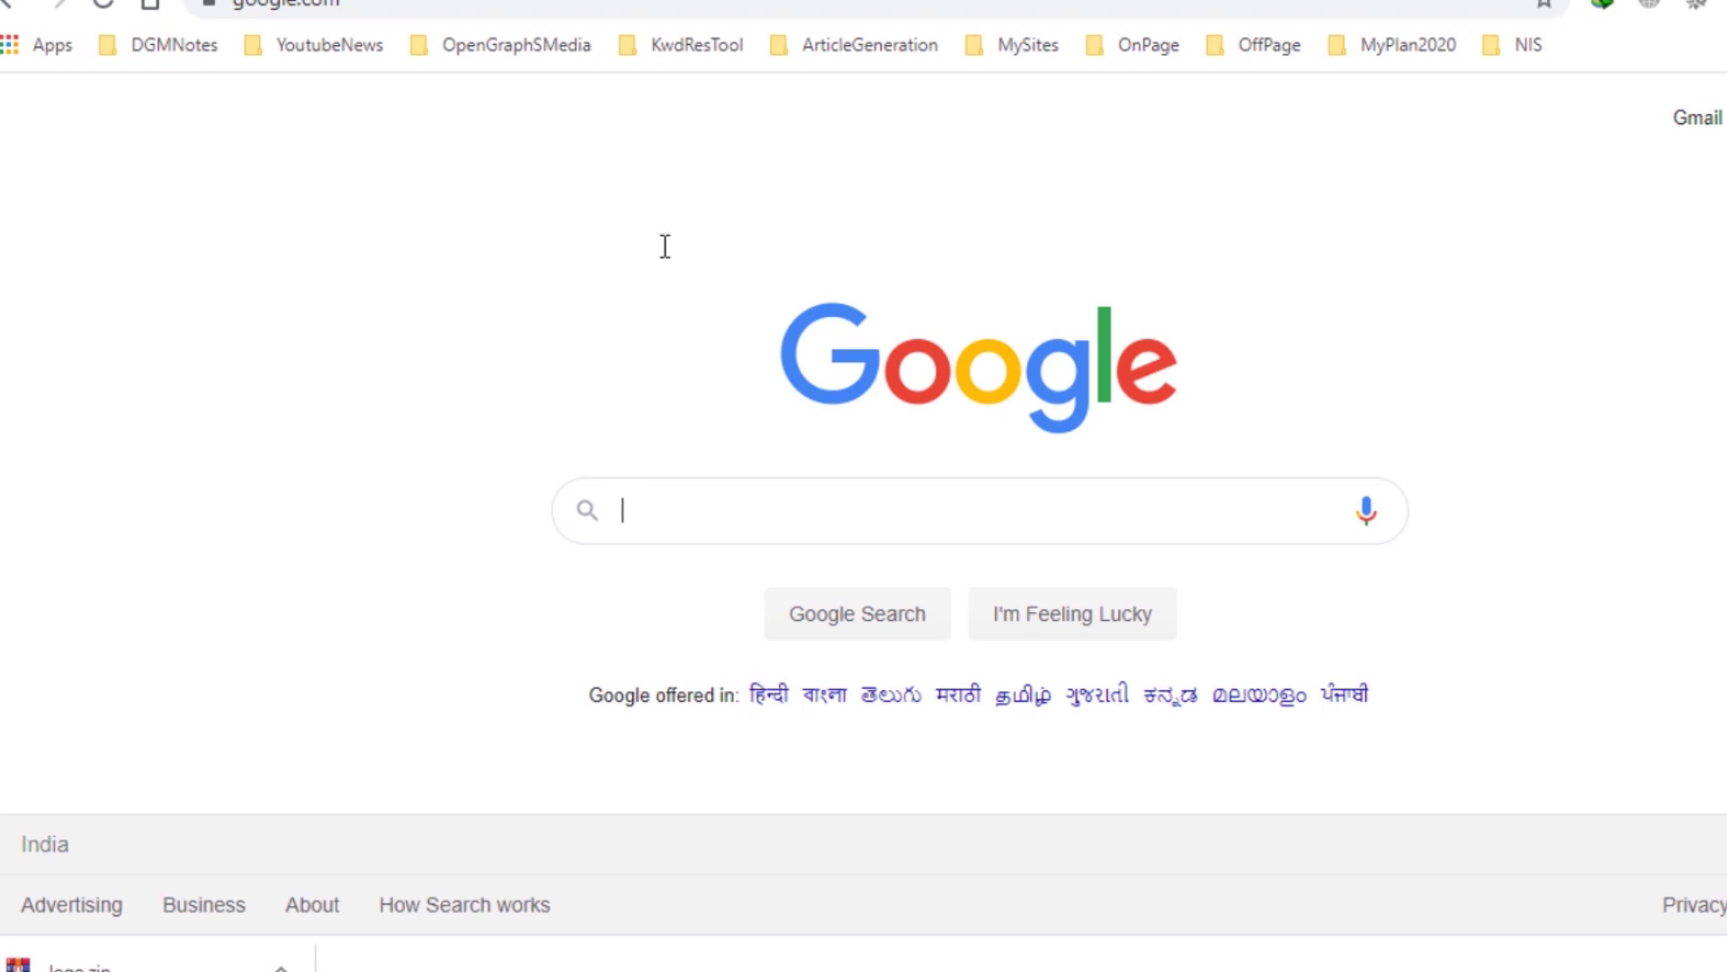
Search Google for 'logo maker the hoth' and open the first result.
text(logo )
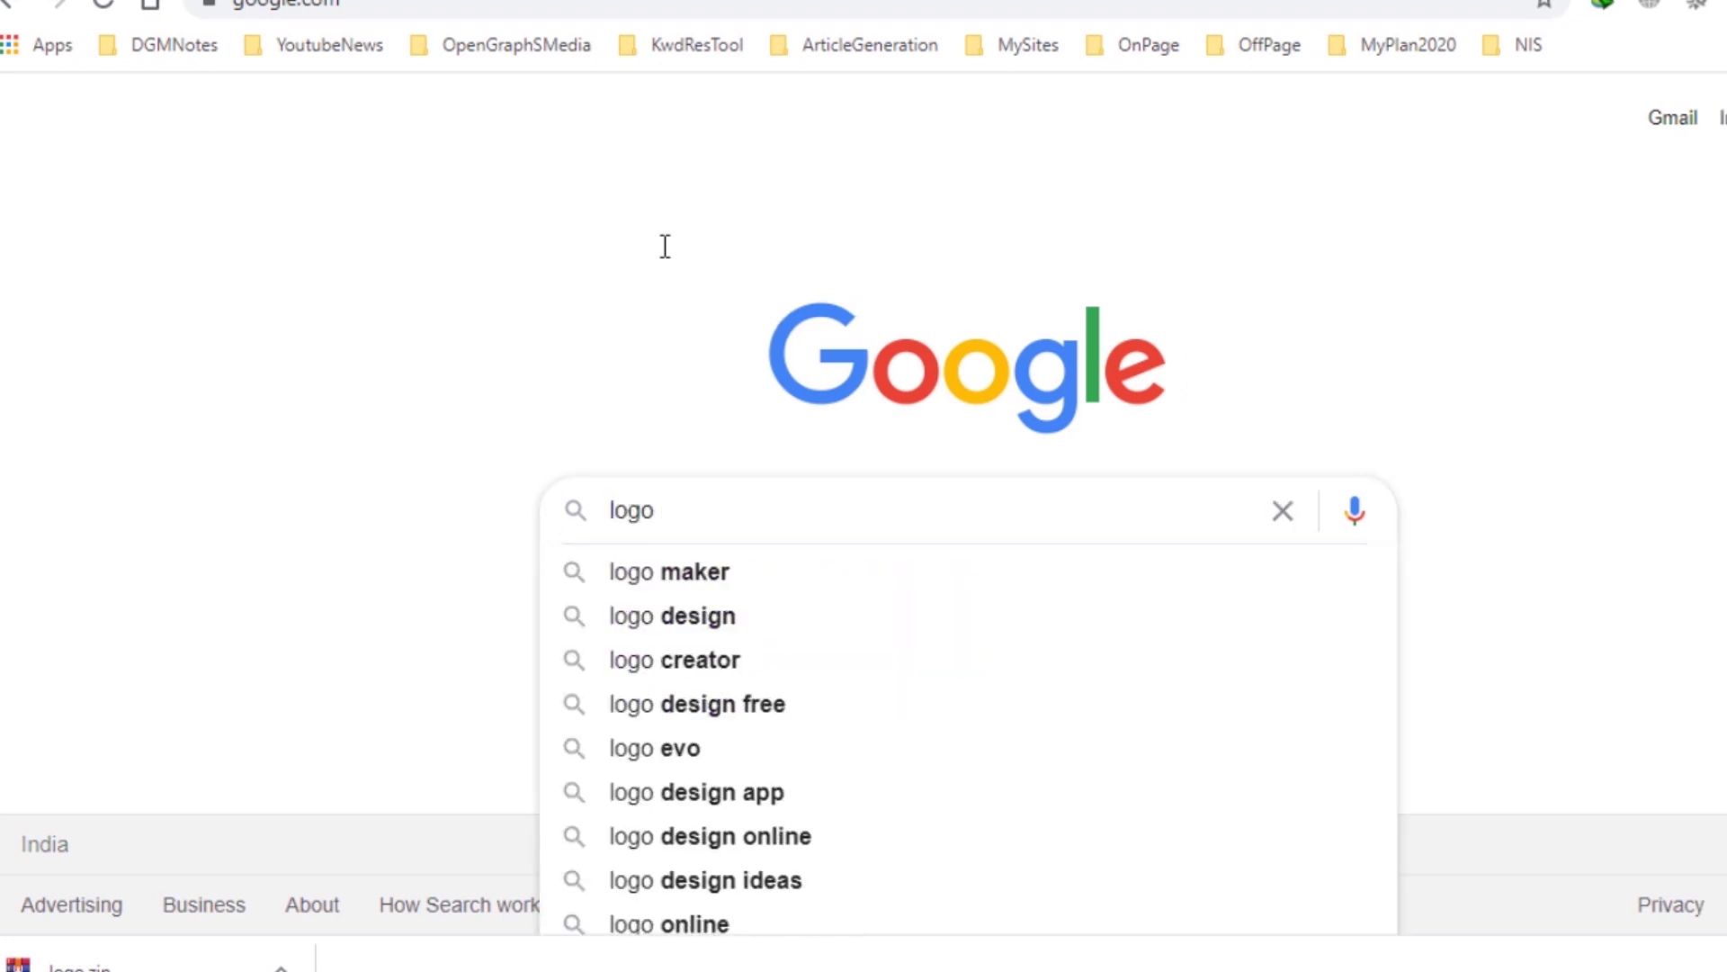
text(maker yhe)
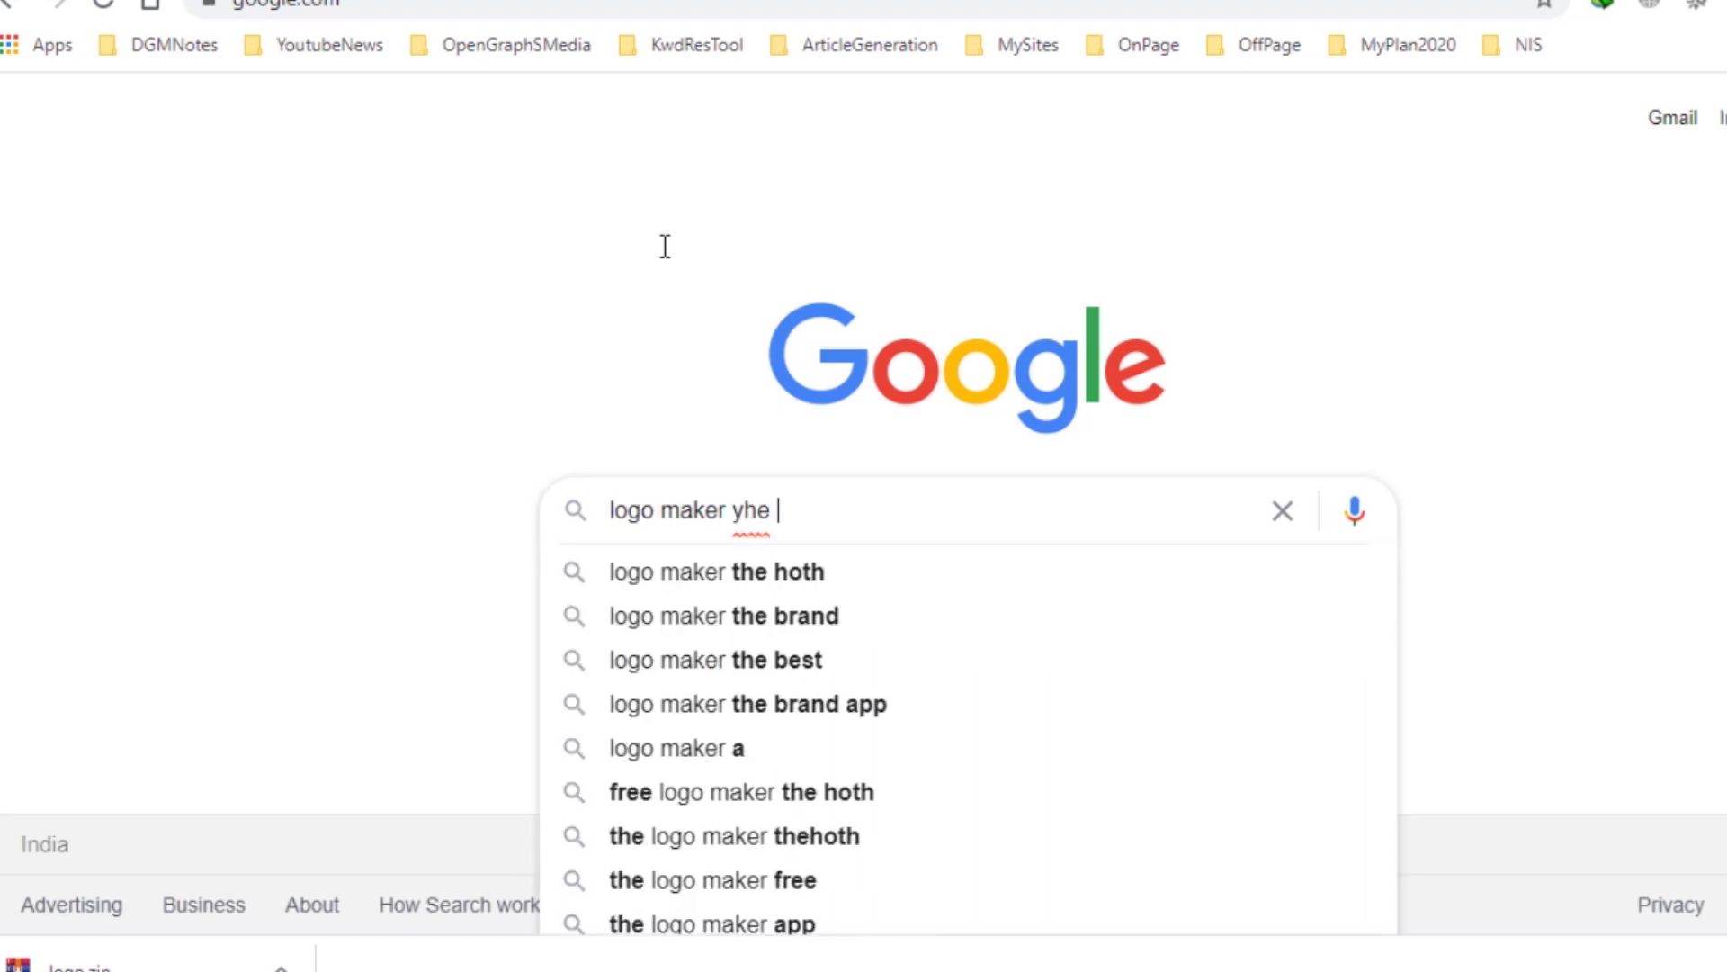
key(Down)
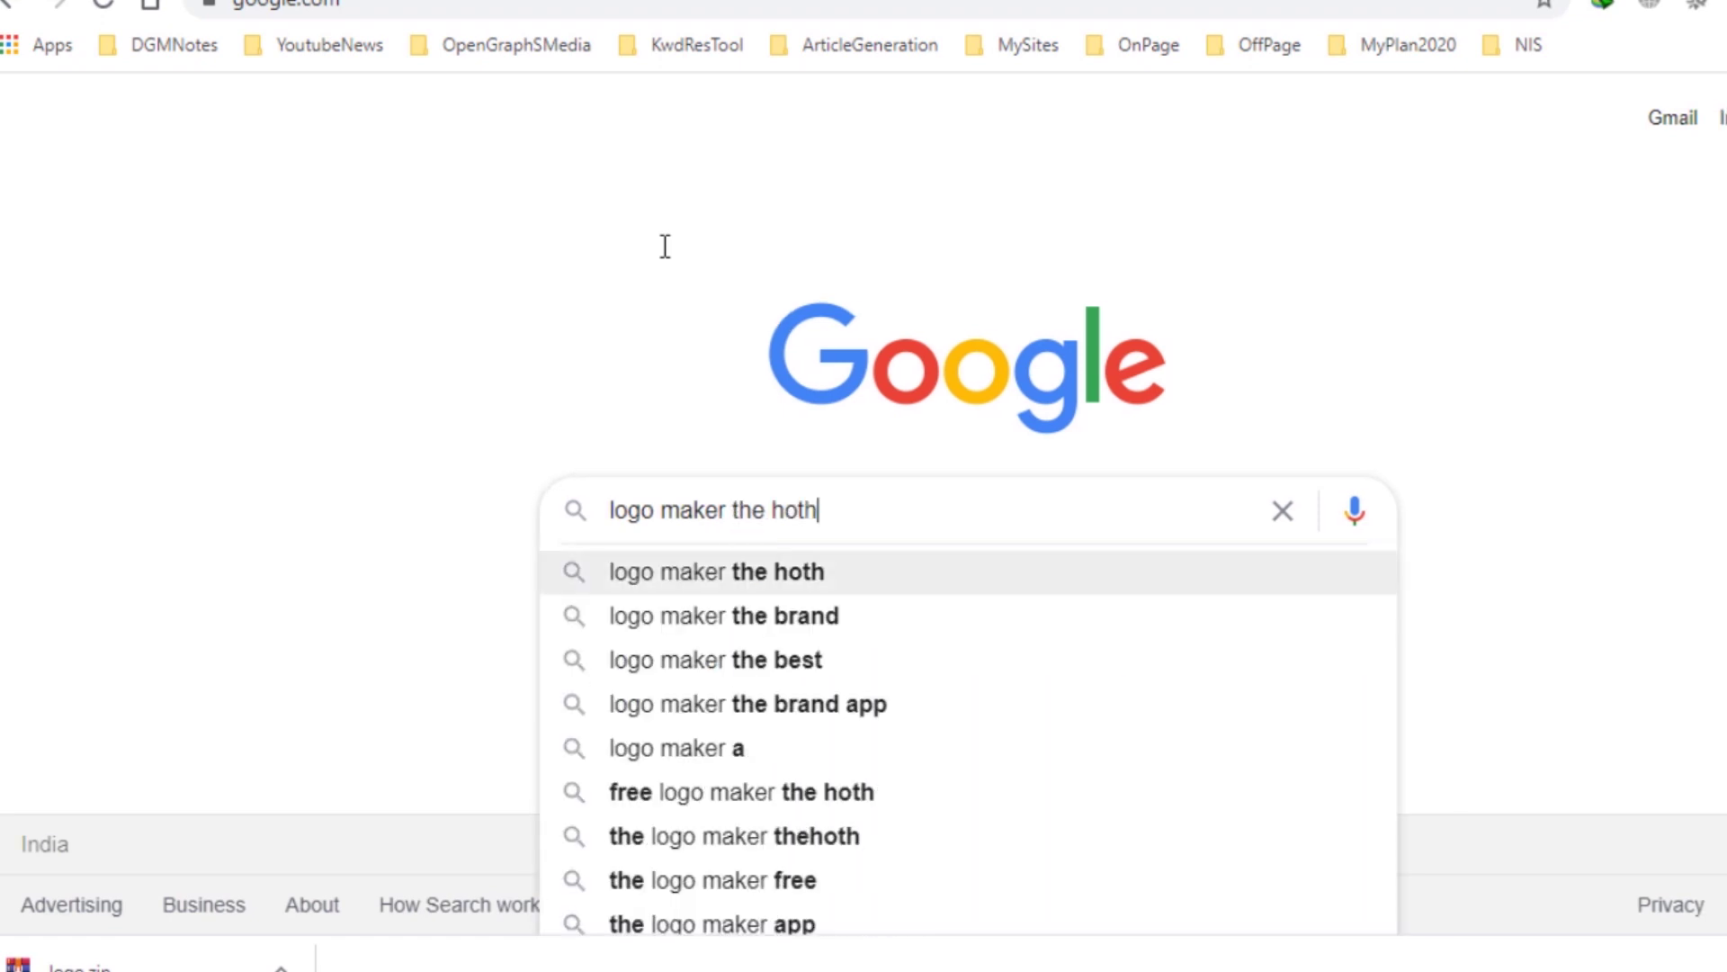
key(Return)
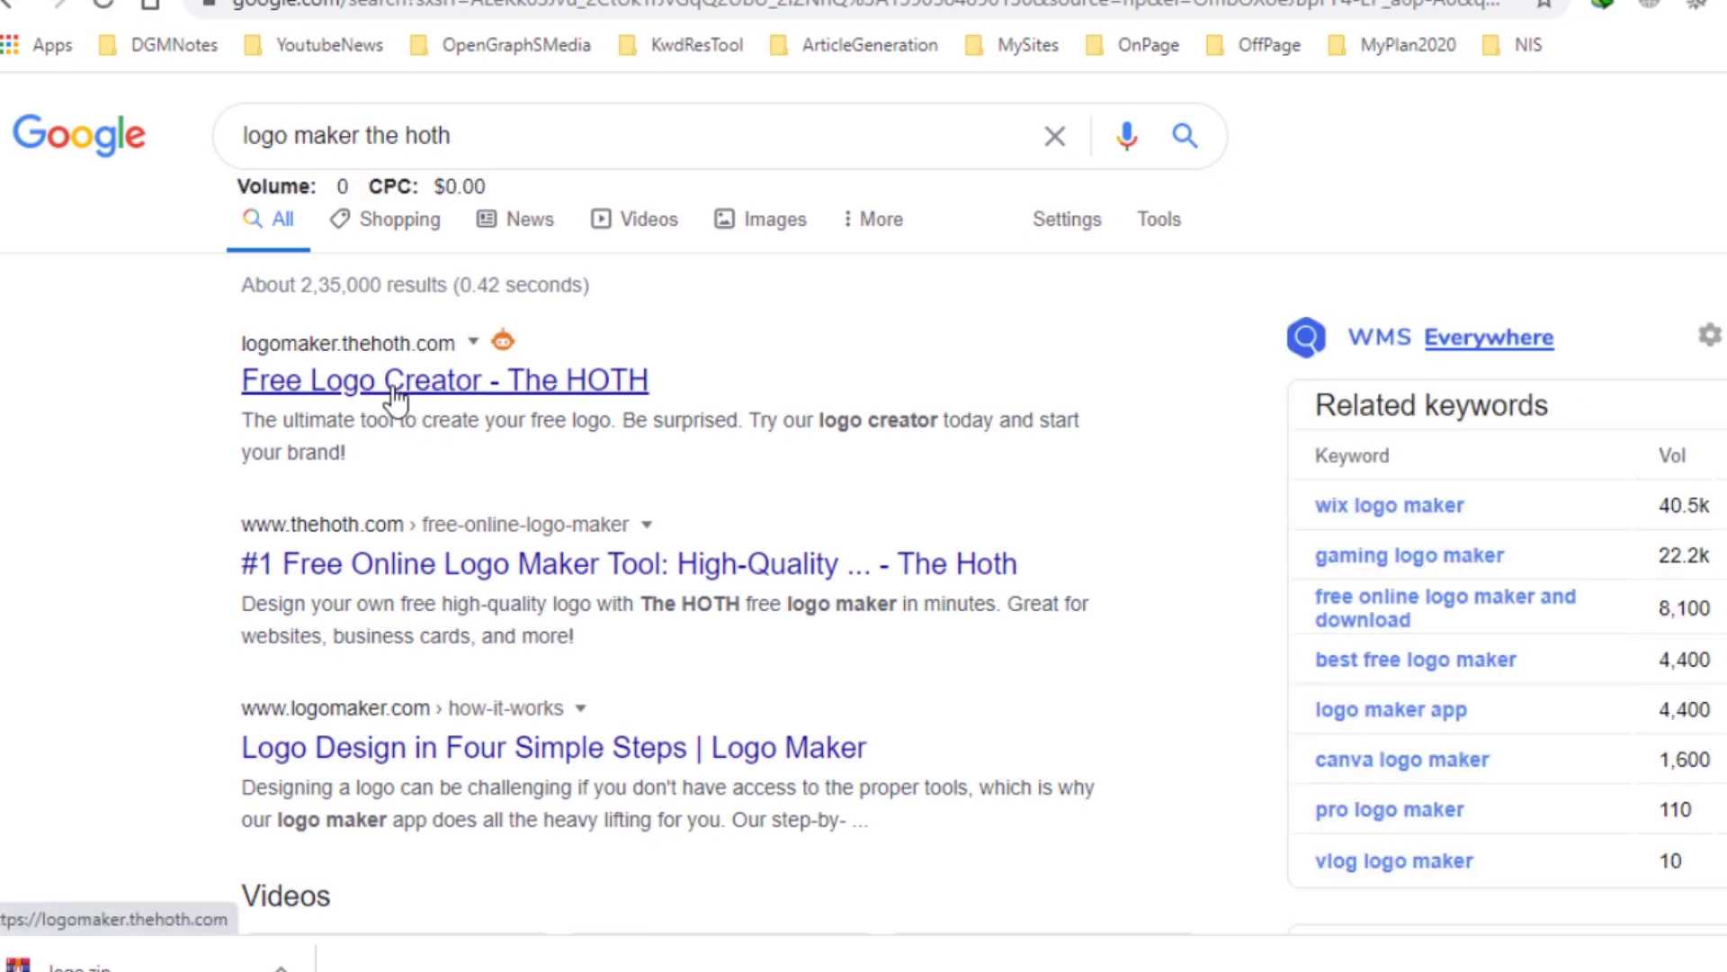
click(394, 397)
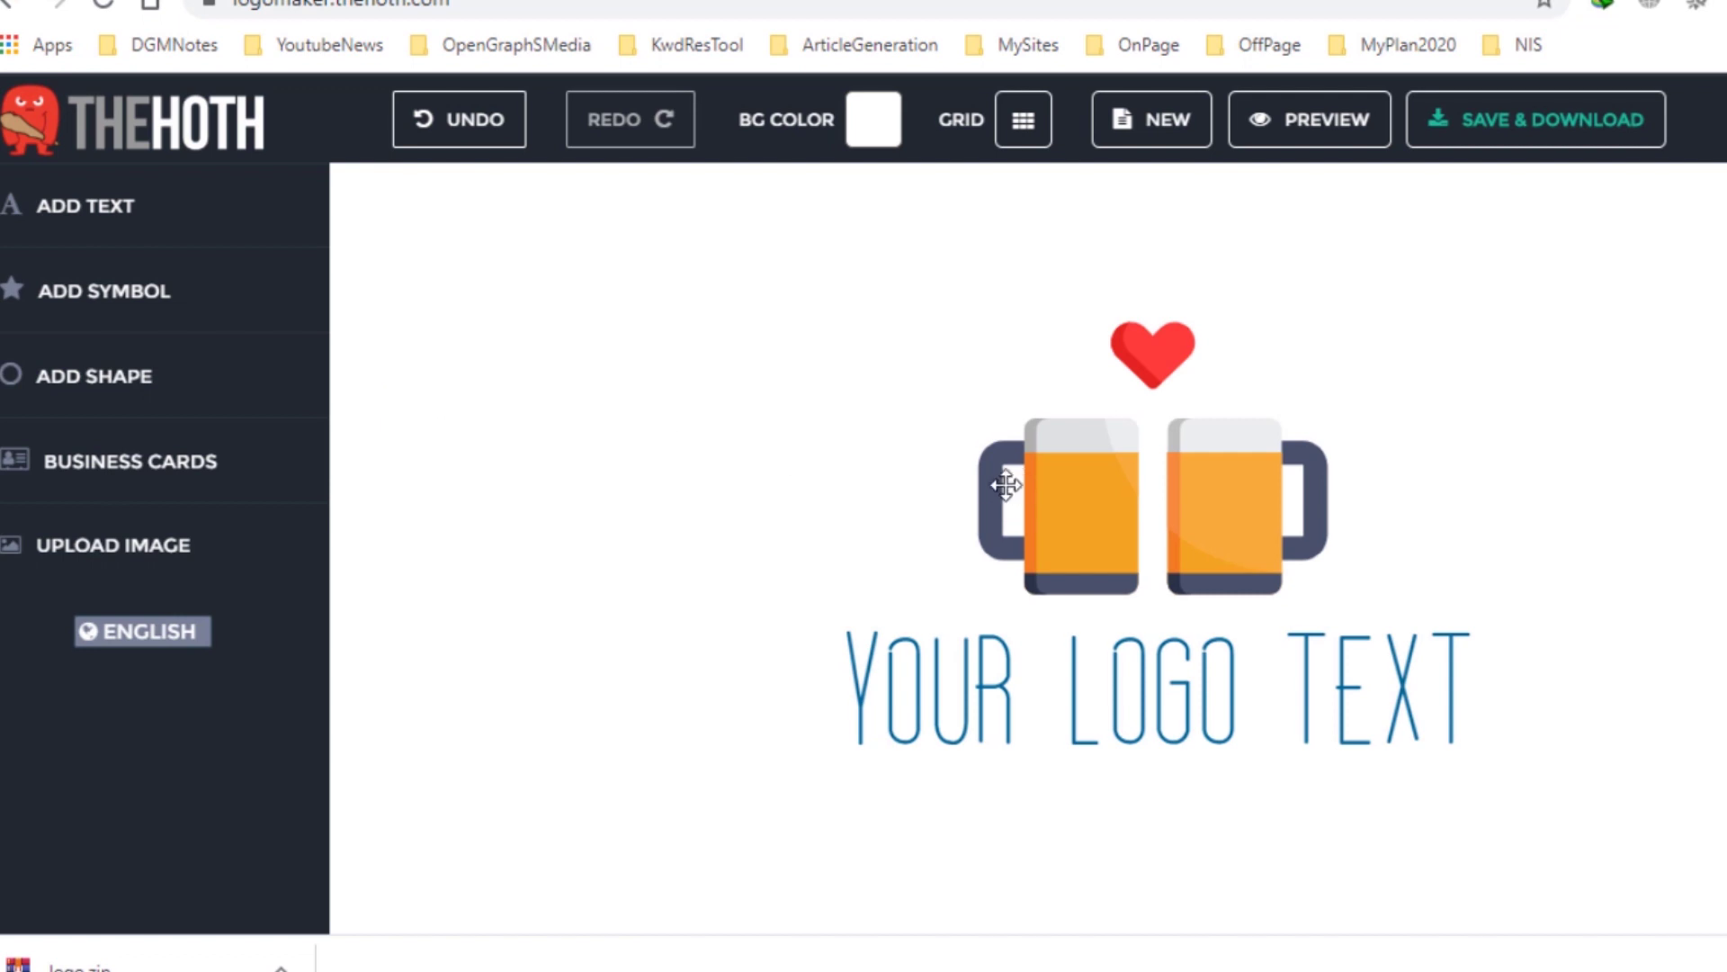
Select the beer-mug and heart symbol and delete it.
click(1166, 472)
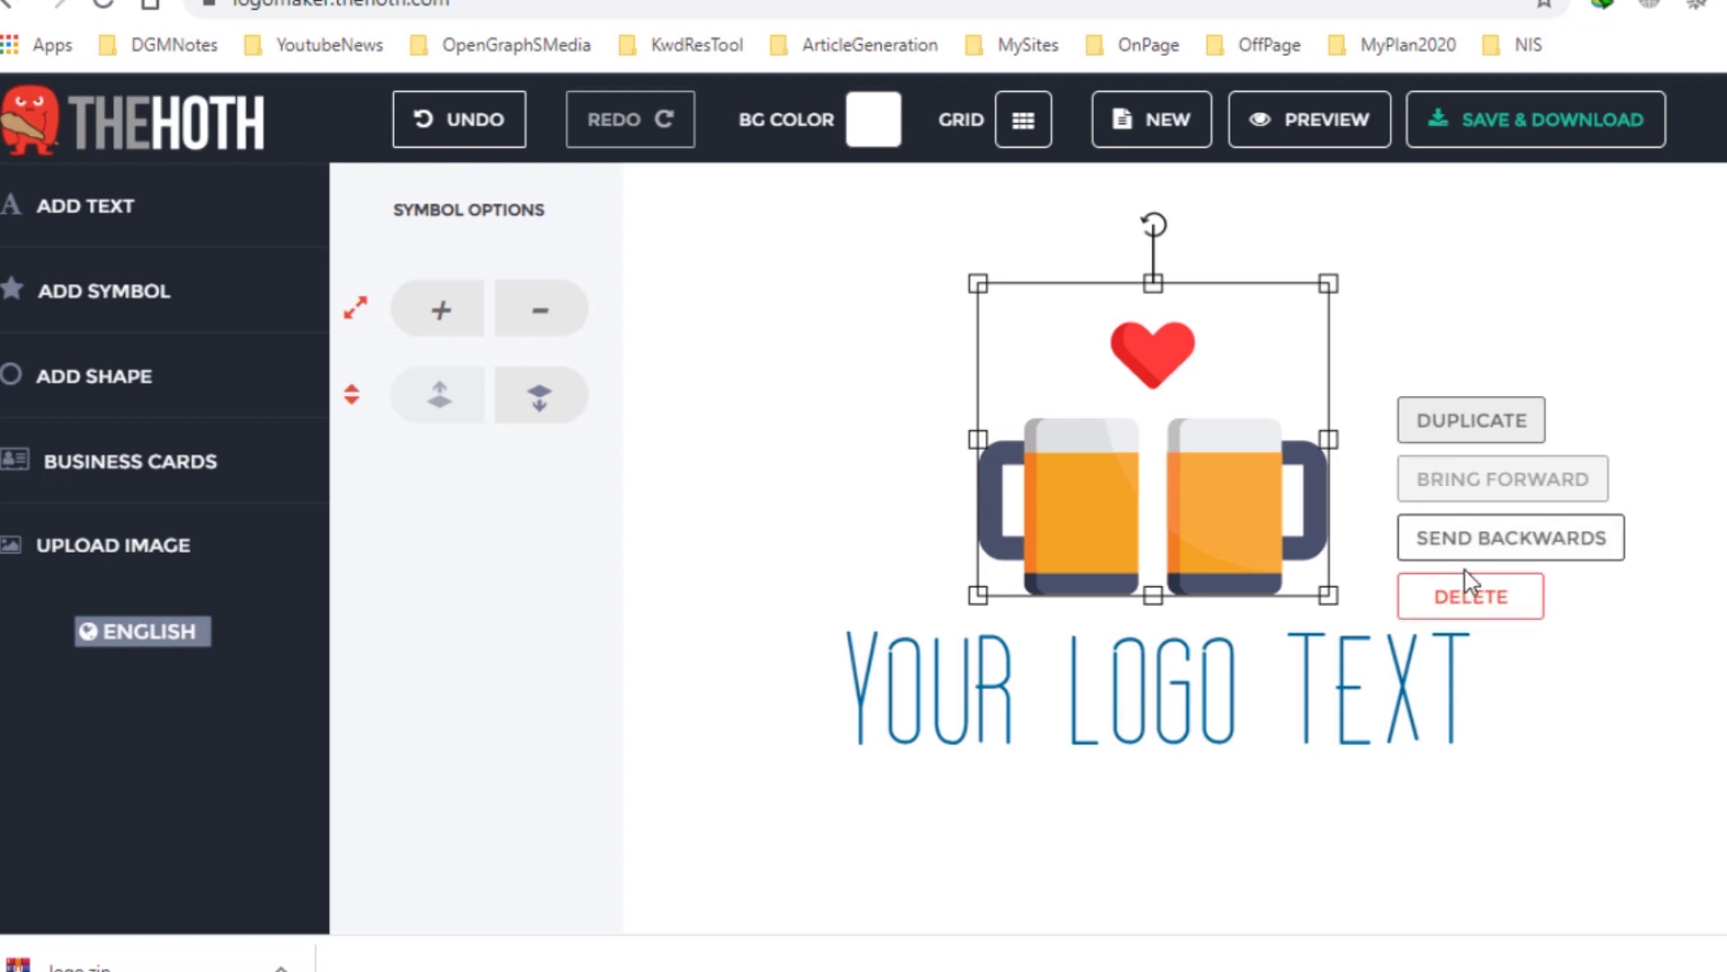
click(1484, 596)
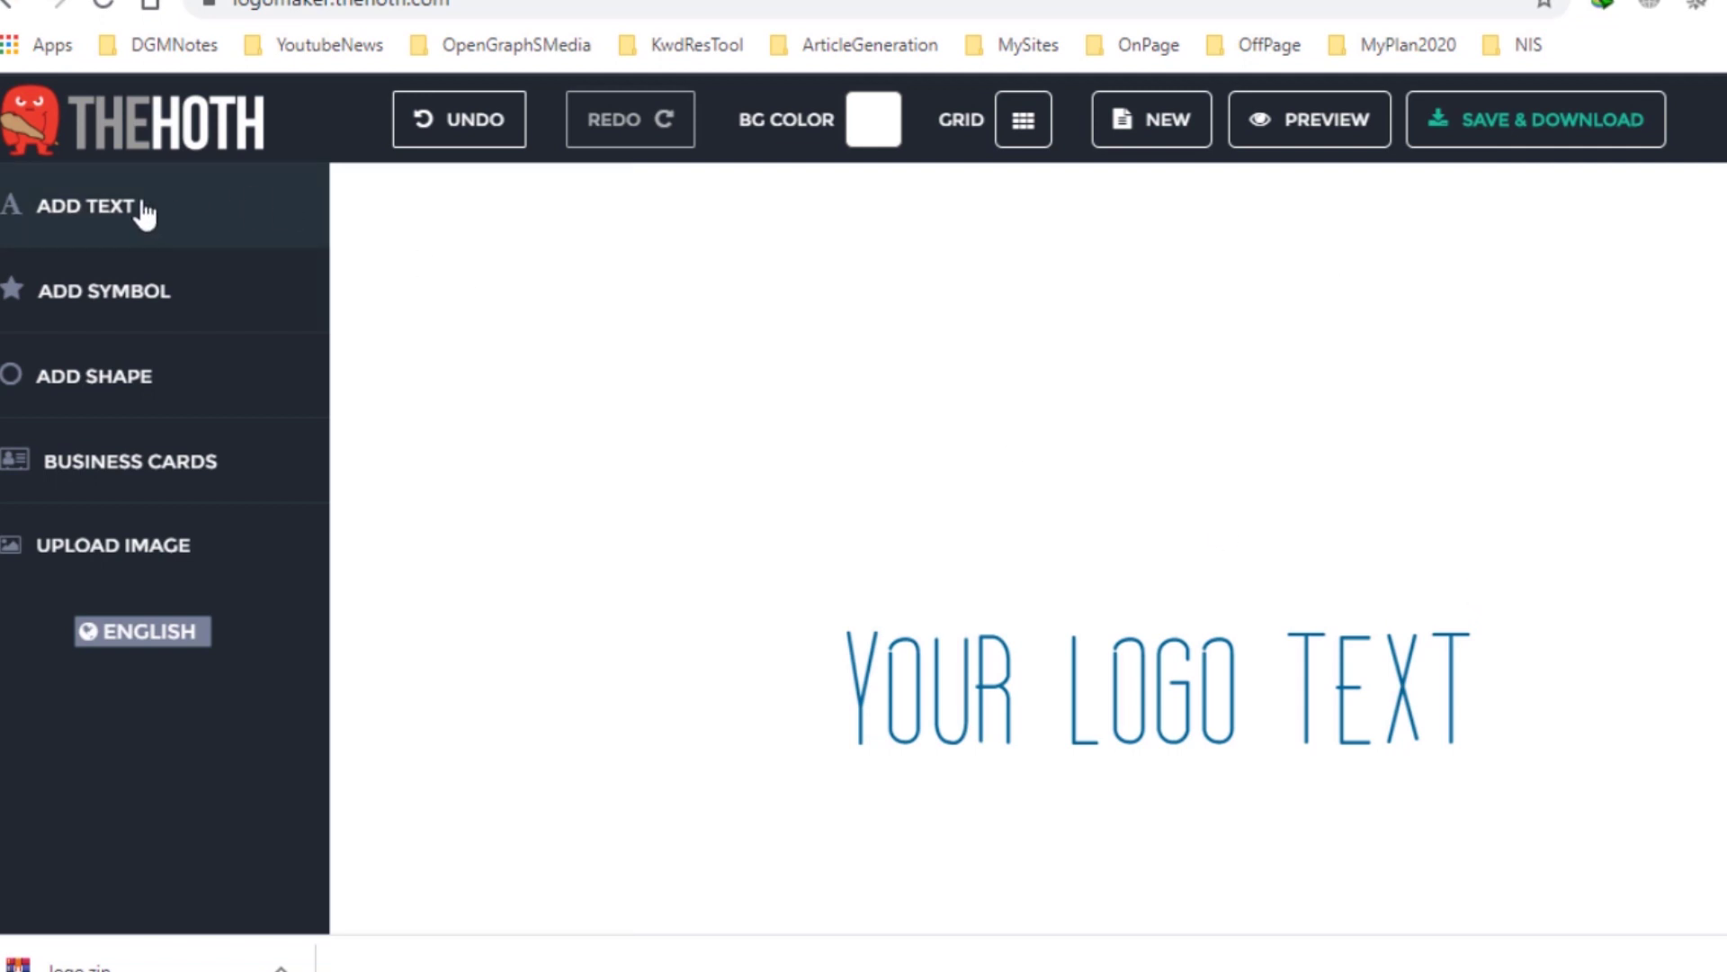
Add a new text object and replace its 'ENTER A TEXT' placeholder with RENJ DGM.
click(72, 216)
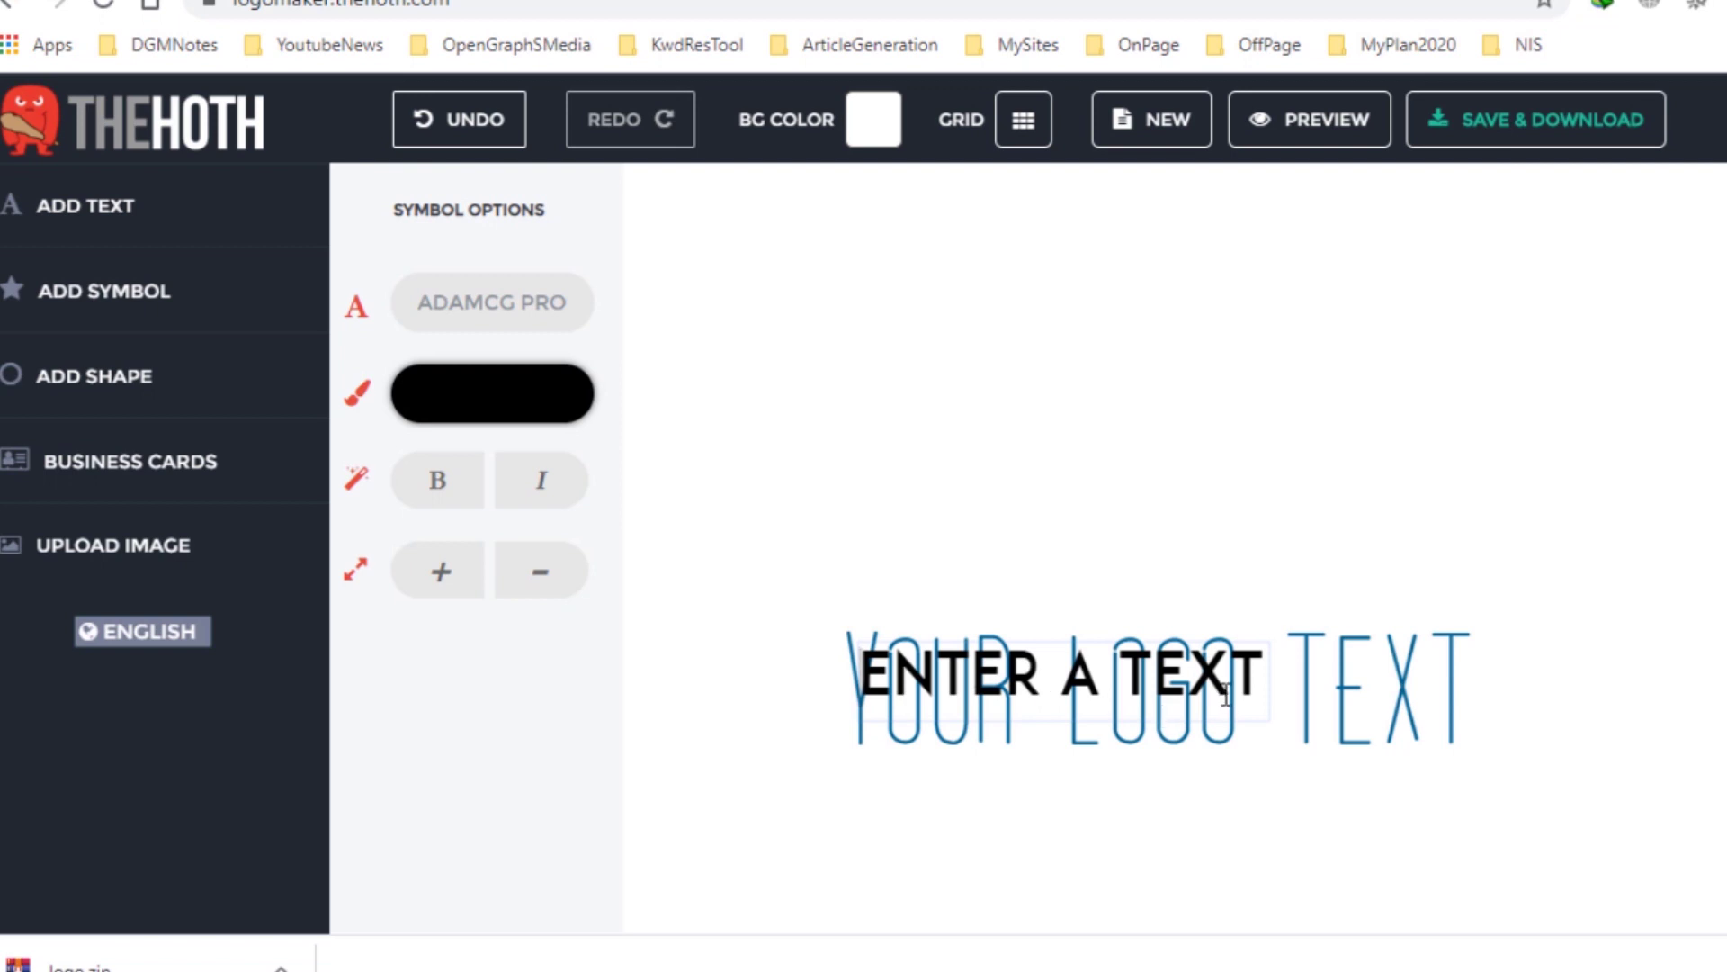
click(1135, 677)
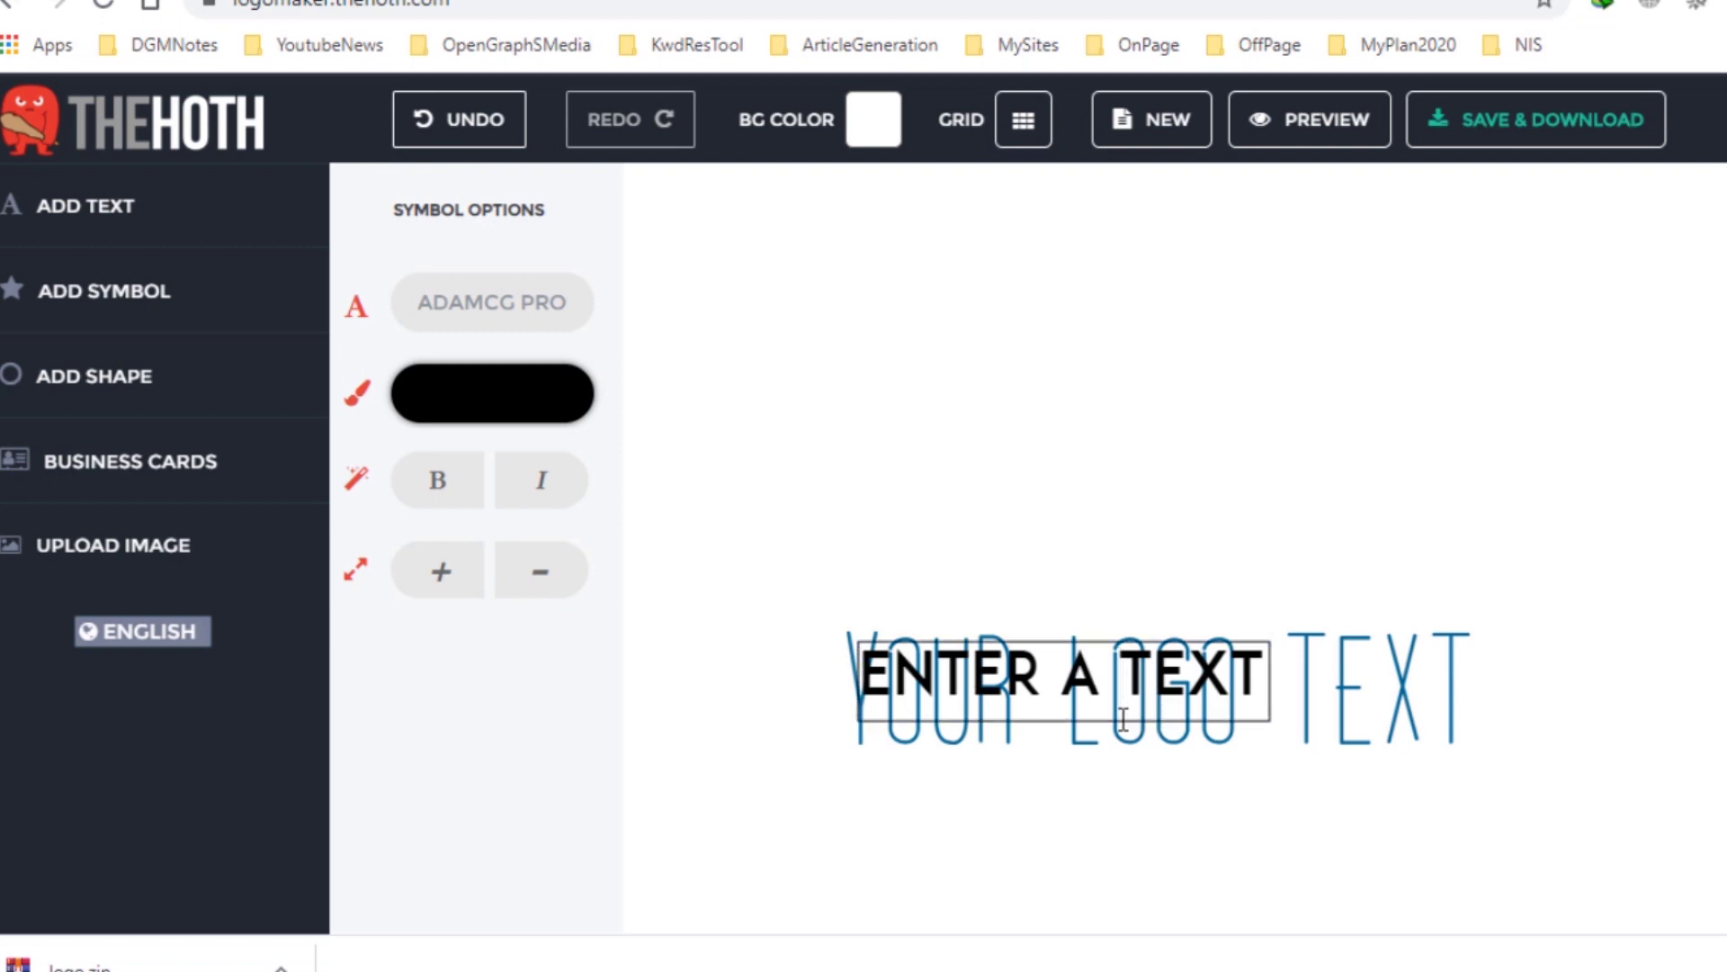
drag(1115, 720, 1049, 533)
click(1134, 676)
click(1238, 677)
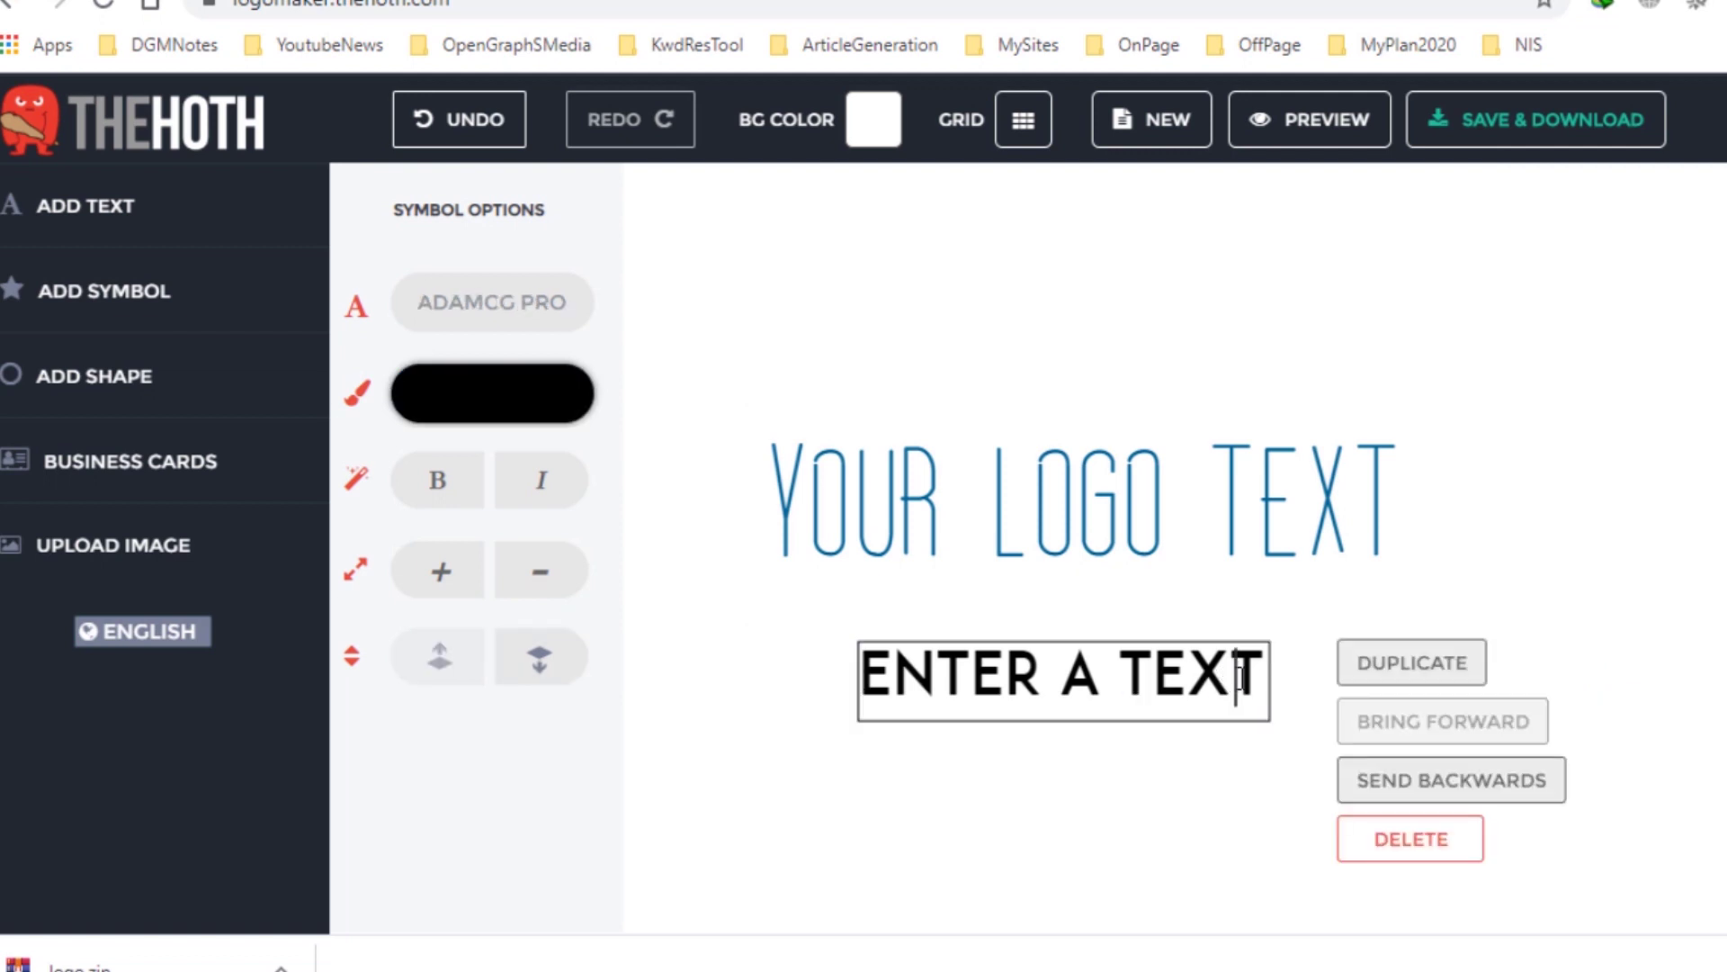
drag(1269, 676, 703, 674)
key(BackSpace)
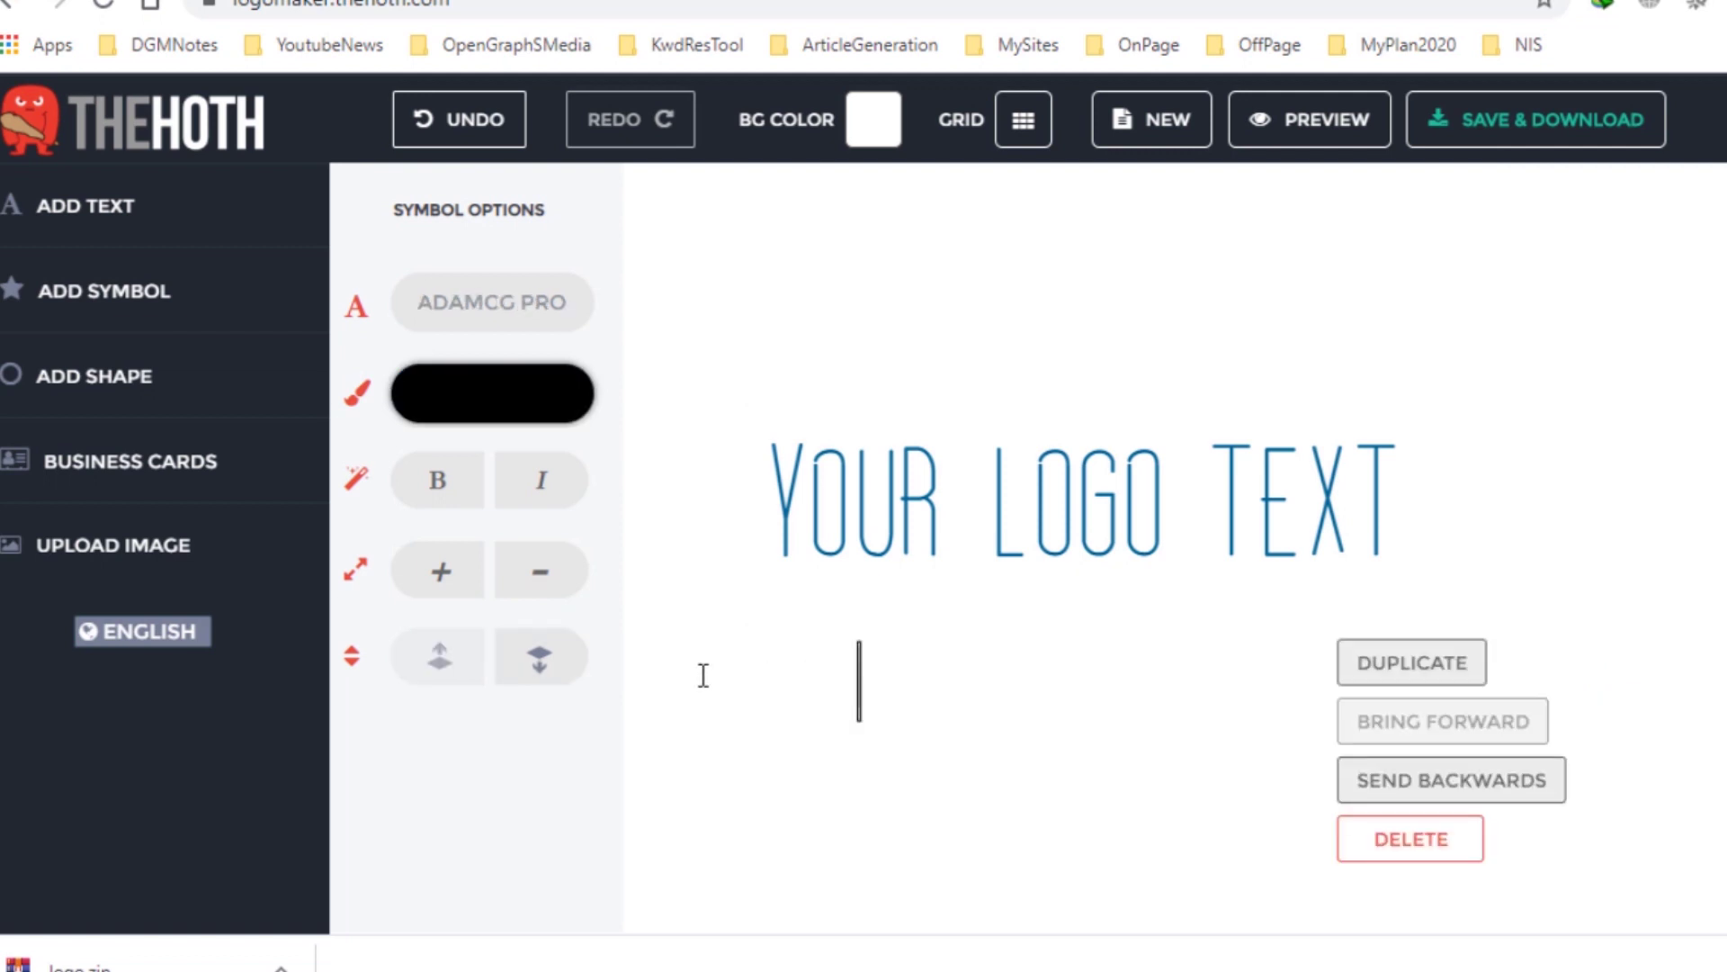
text(RENJ)
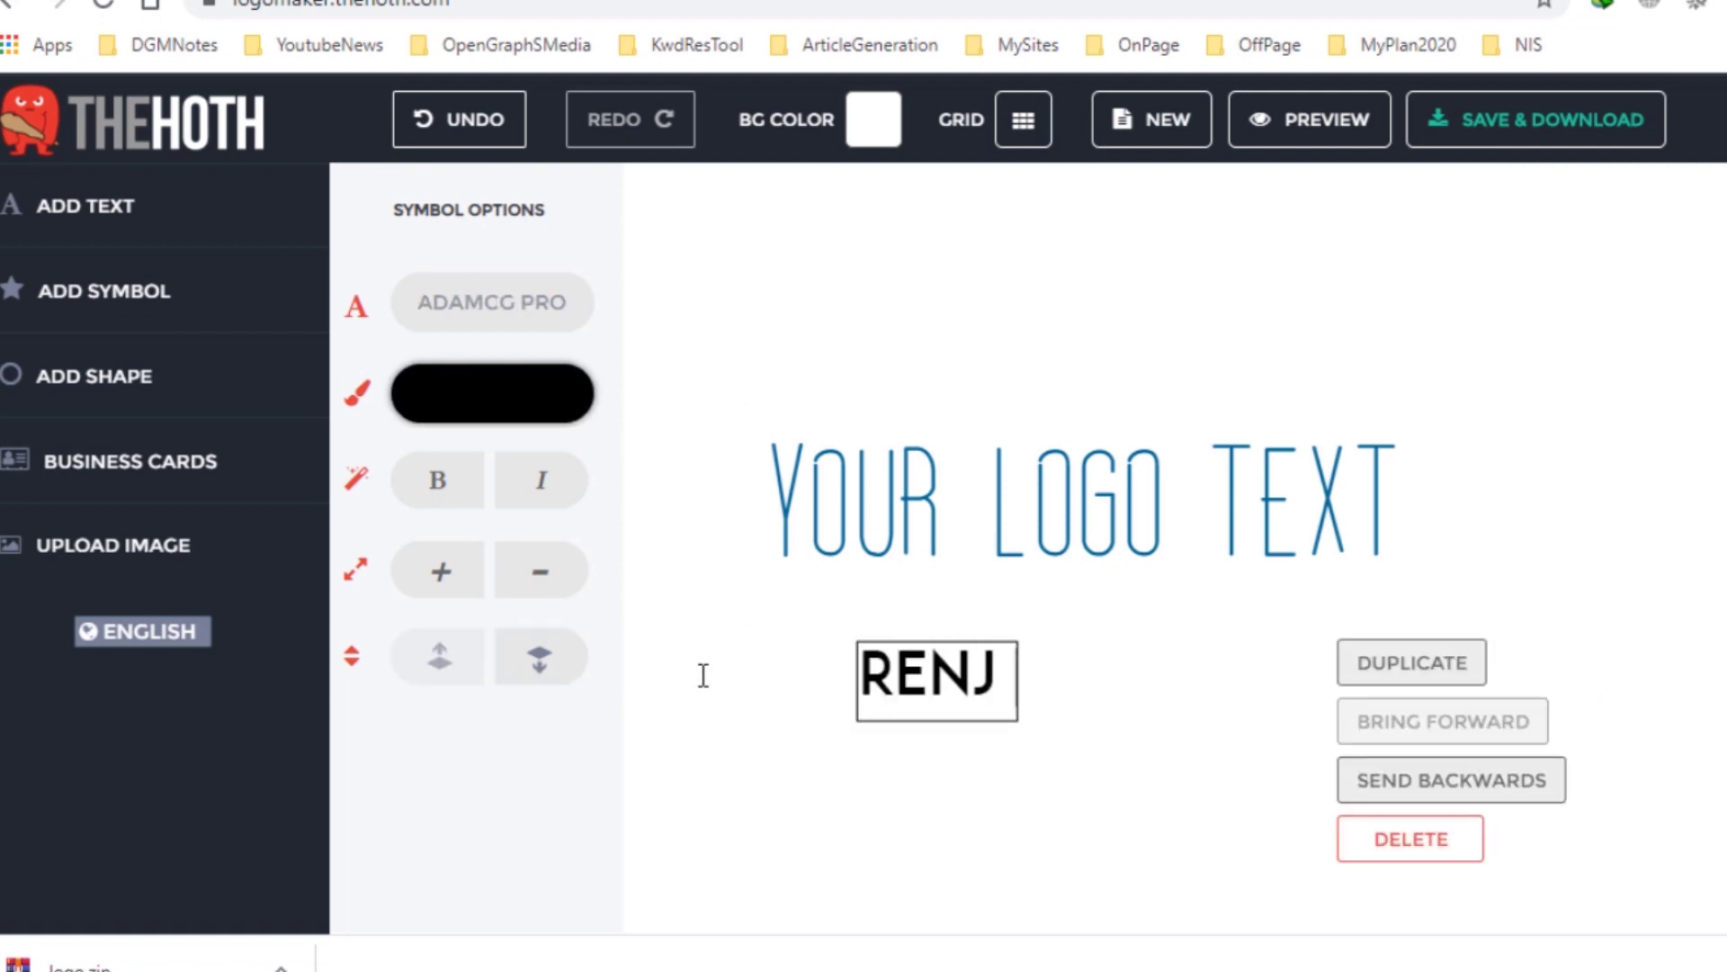
text( DGM)
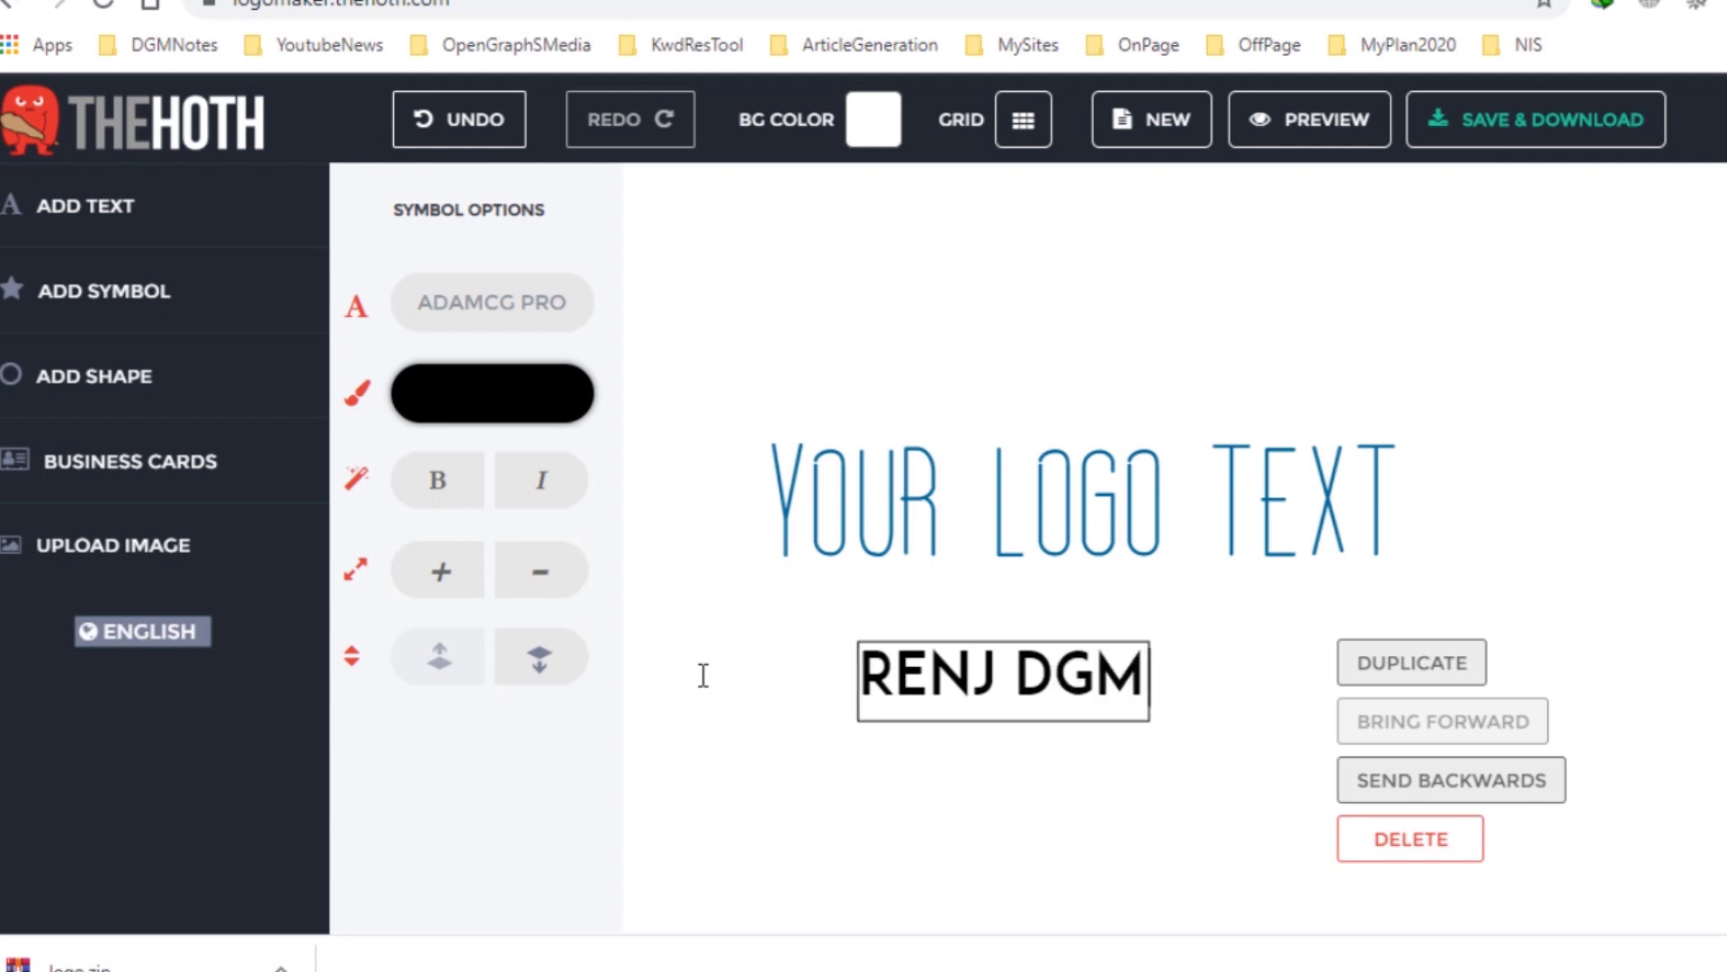
click(899, 783)
Enlarge RENJ DGM, delete YOUR LOGO TEXT, and move RENJ DGM to the canvas centre.
click(1010, 667)
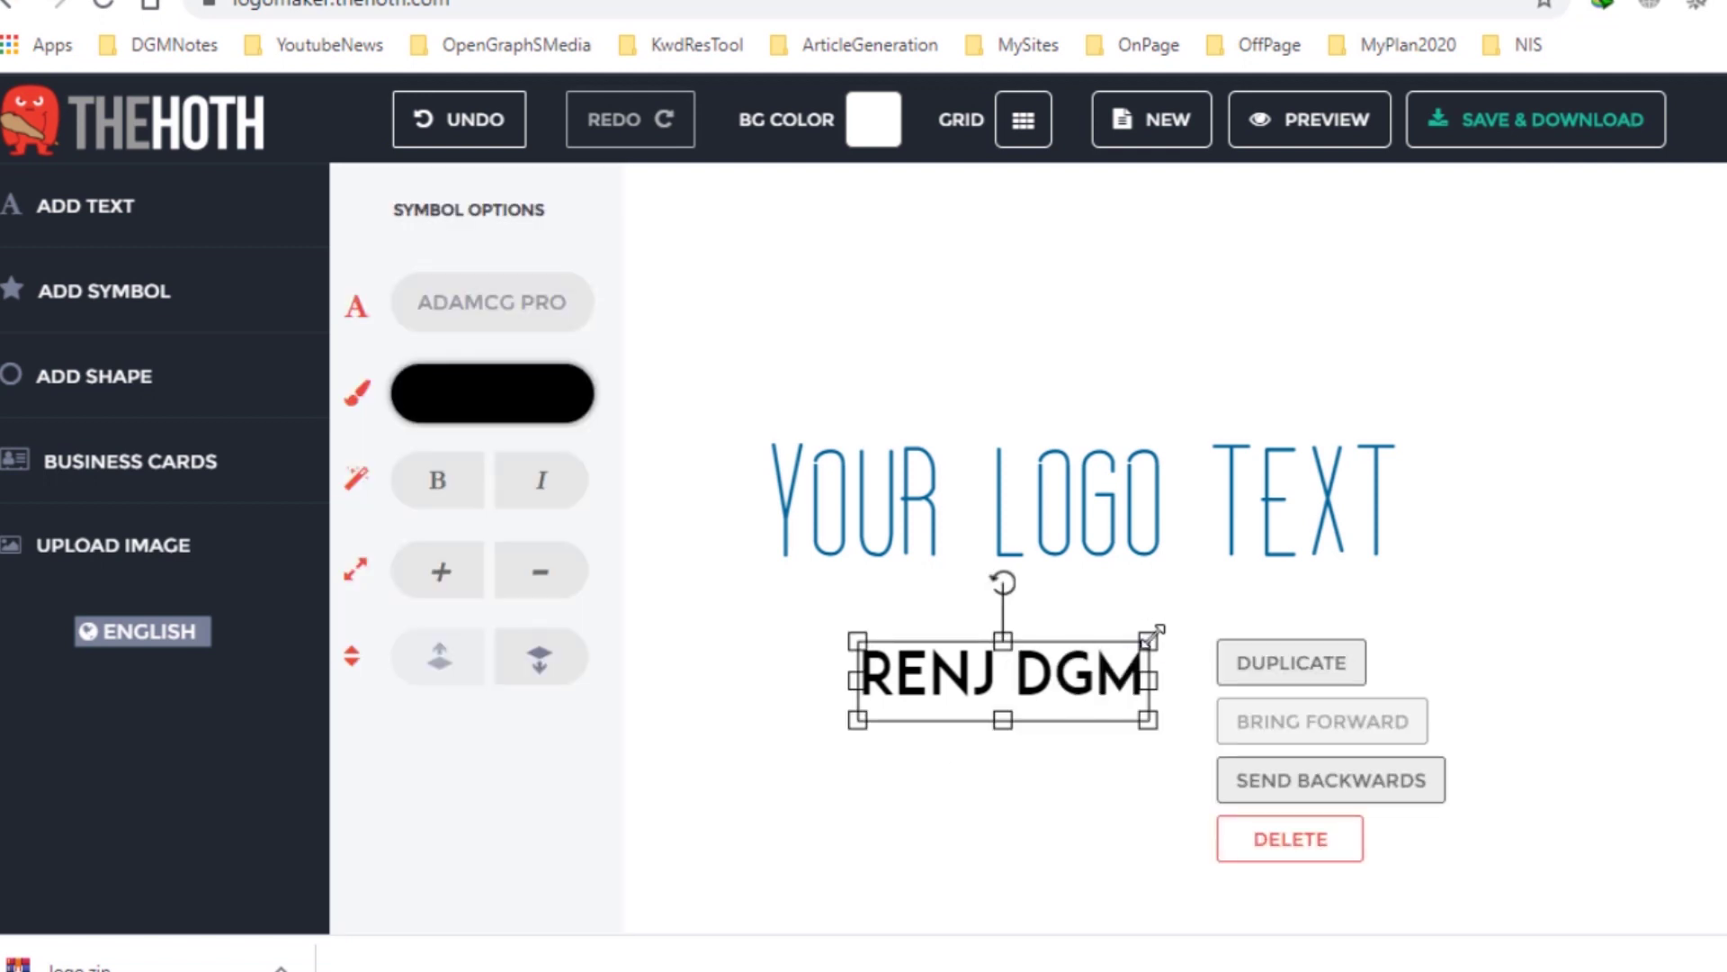
drag(1159, 633, 1412, 569)
click(1231, 499)
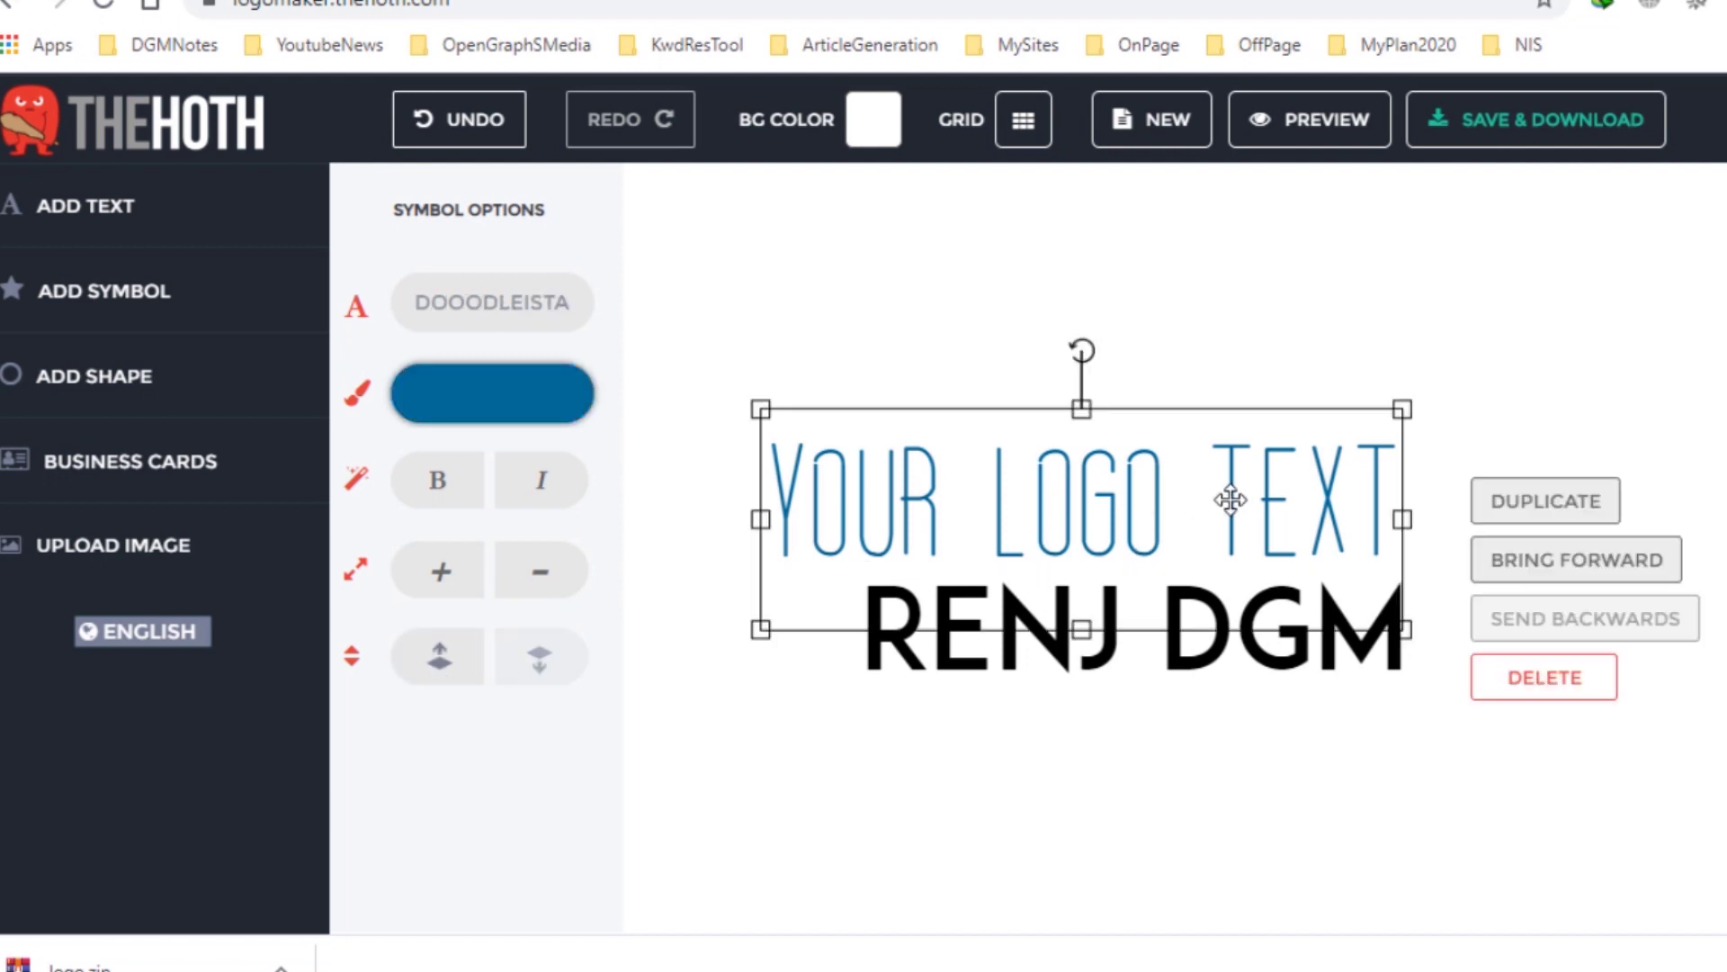
key(Delete)
click(1111, 617)
drag(1110, 617, 1141, 549)
click(1156, 730)
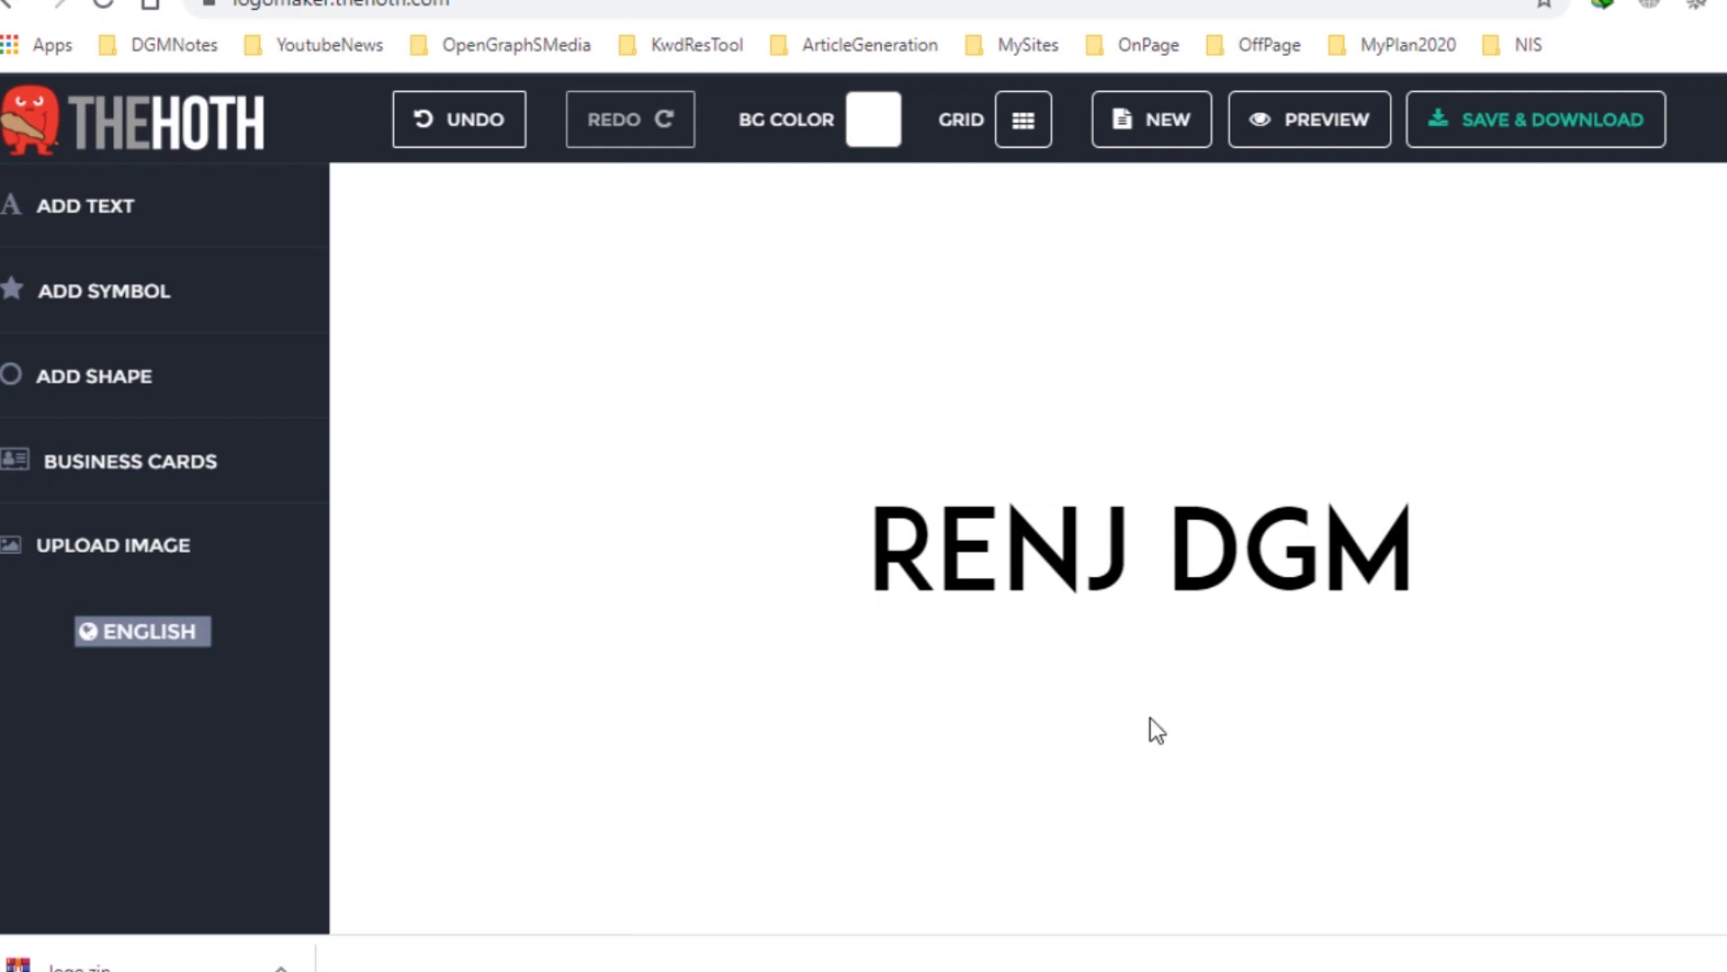
Colour the RENJ DGM text a dark blue.
click(1120, 574)
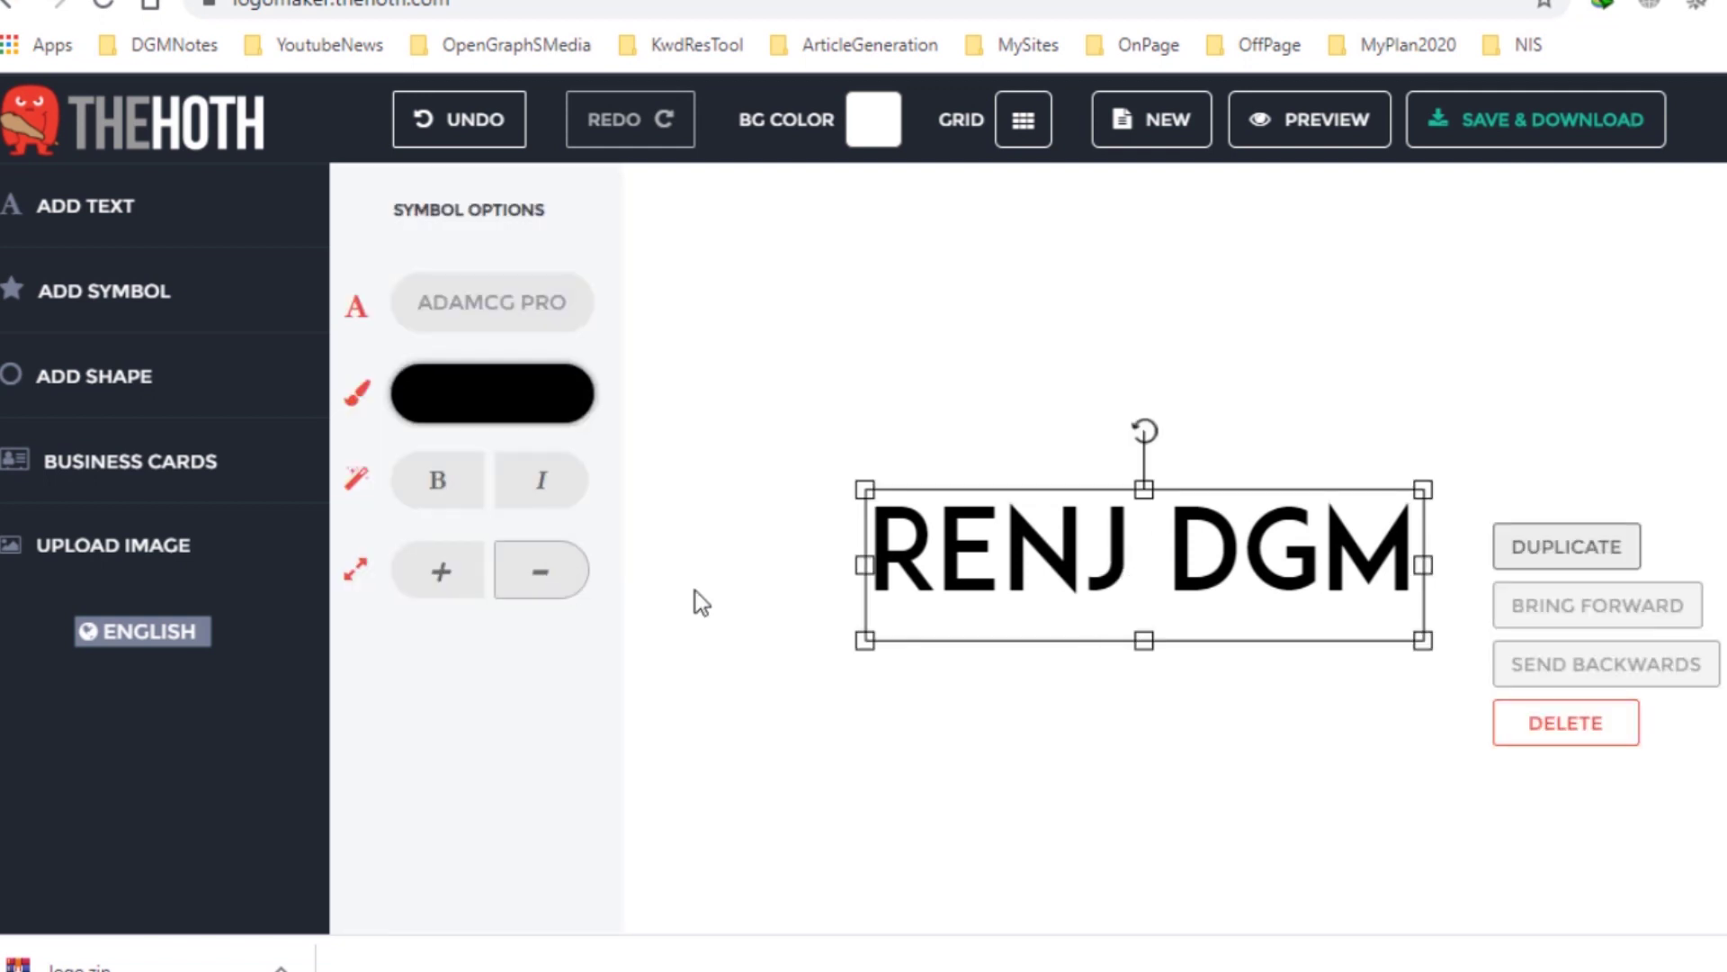
click(490, 404)
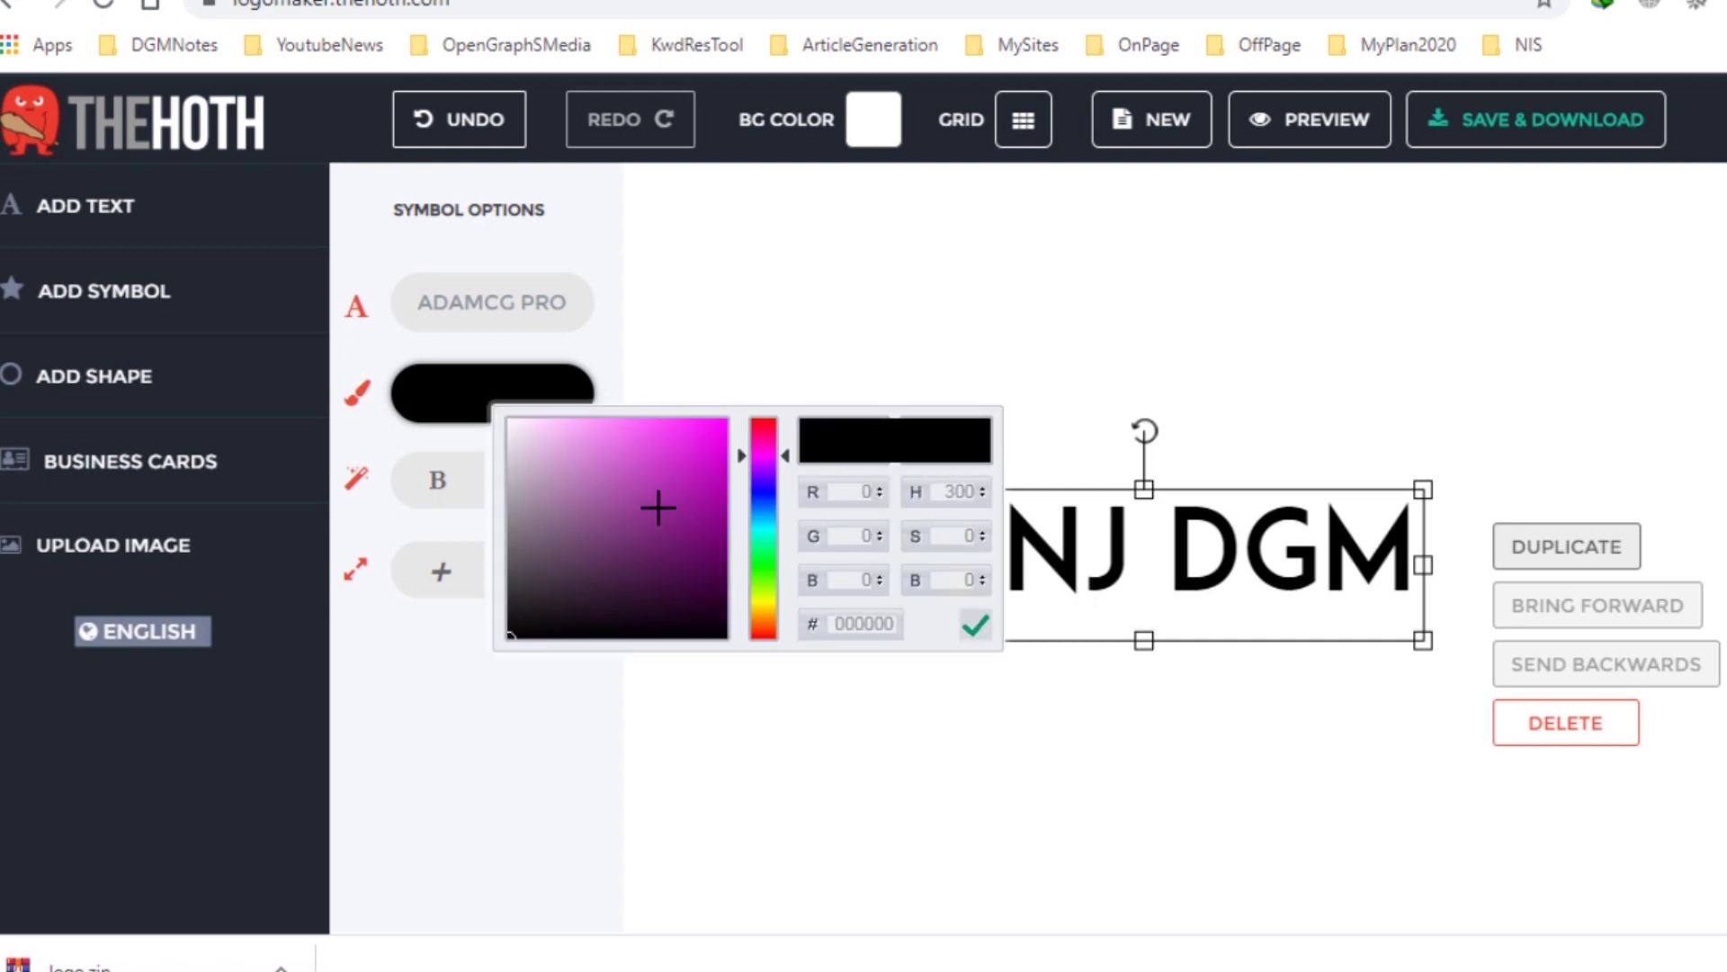
click(767, 493)
click(689, 459)
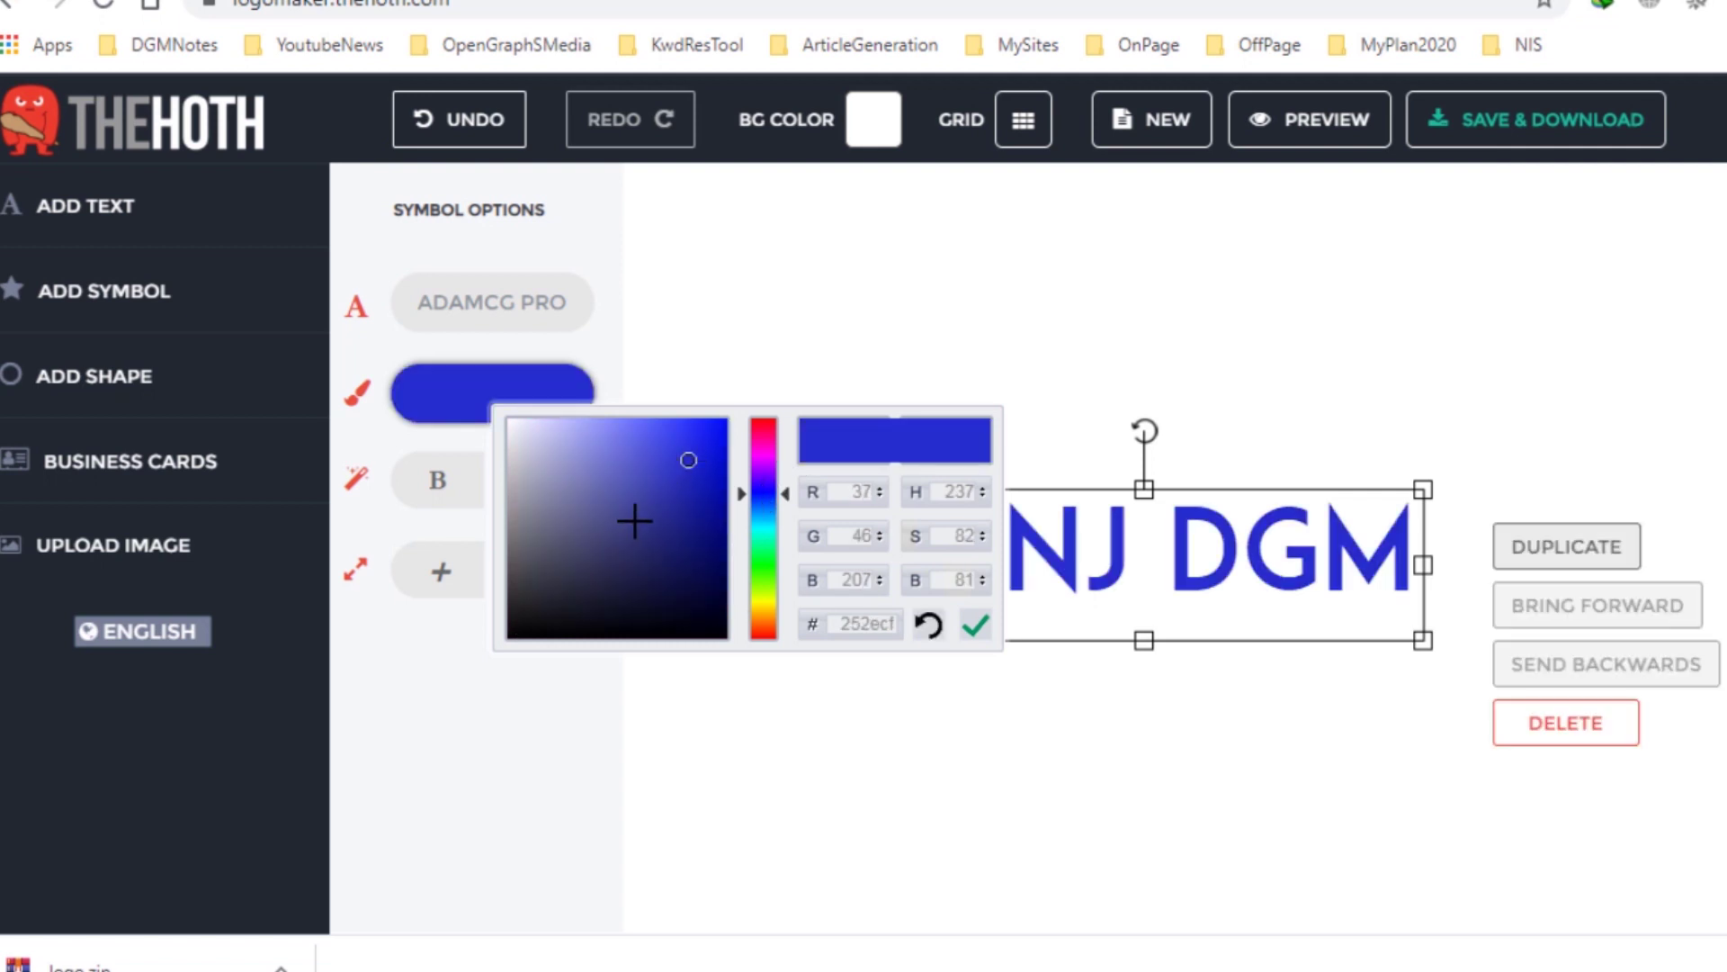
click(679, 504)
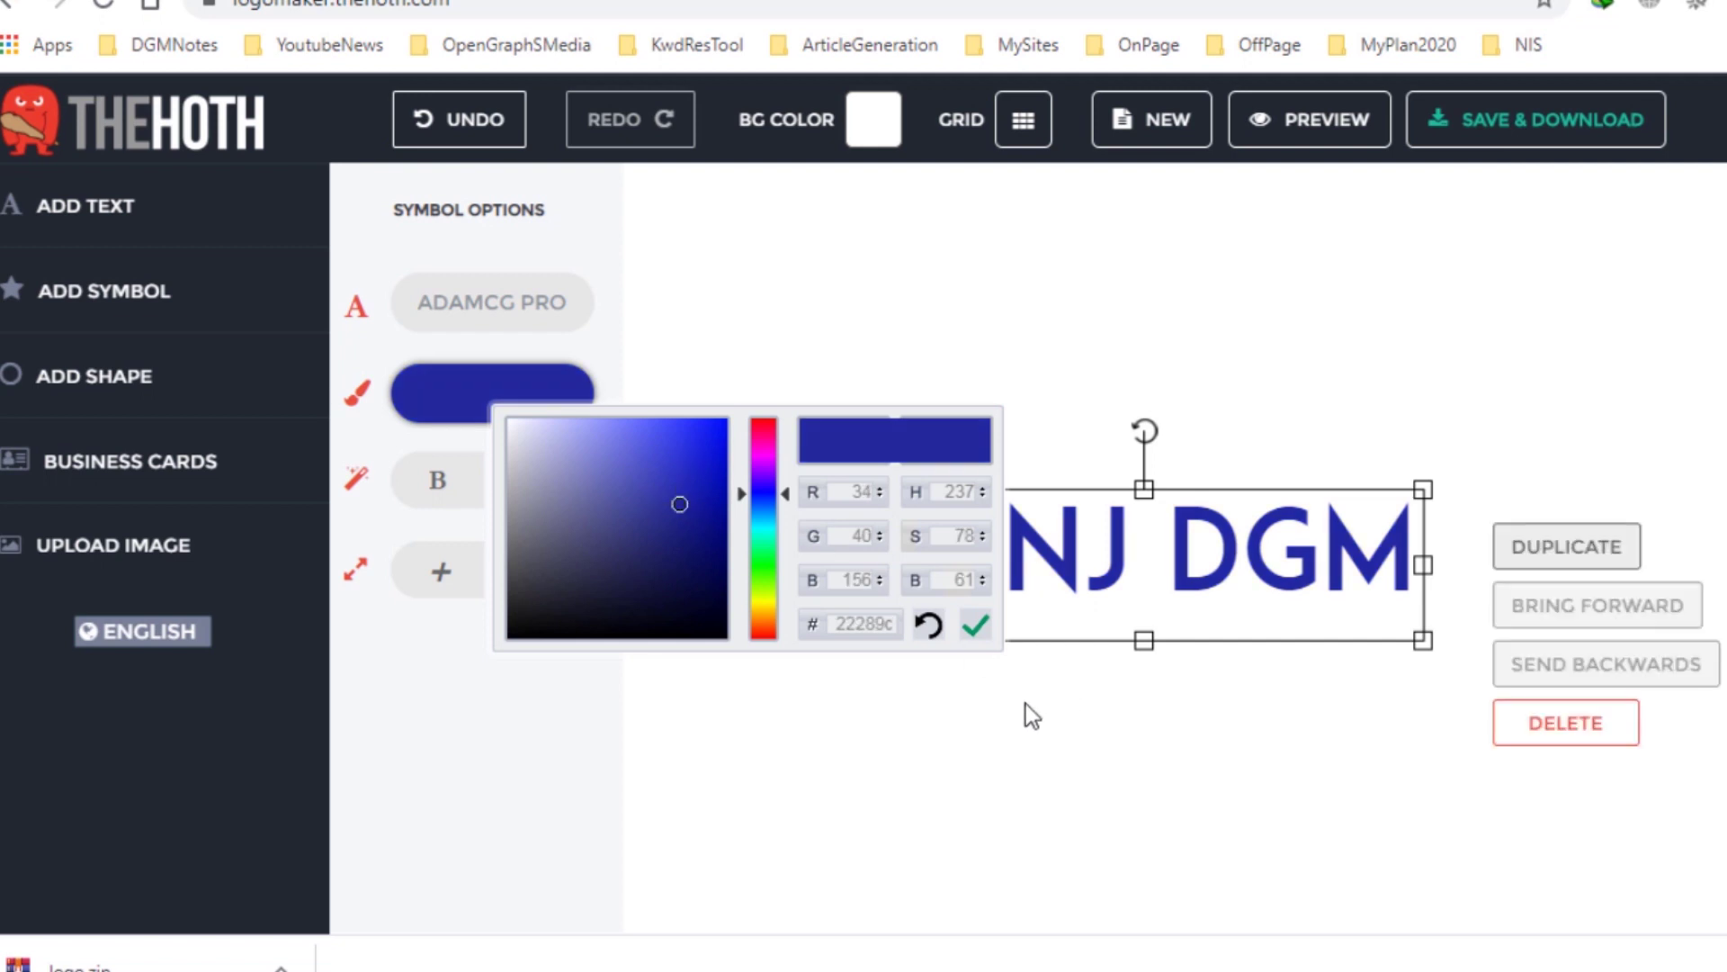
click(1031, 715)
Make RENJ DGM bold and italic and bump its size up one step.
click(982, 531)
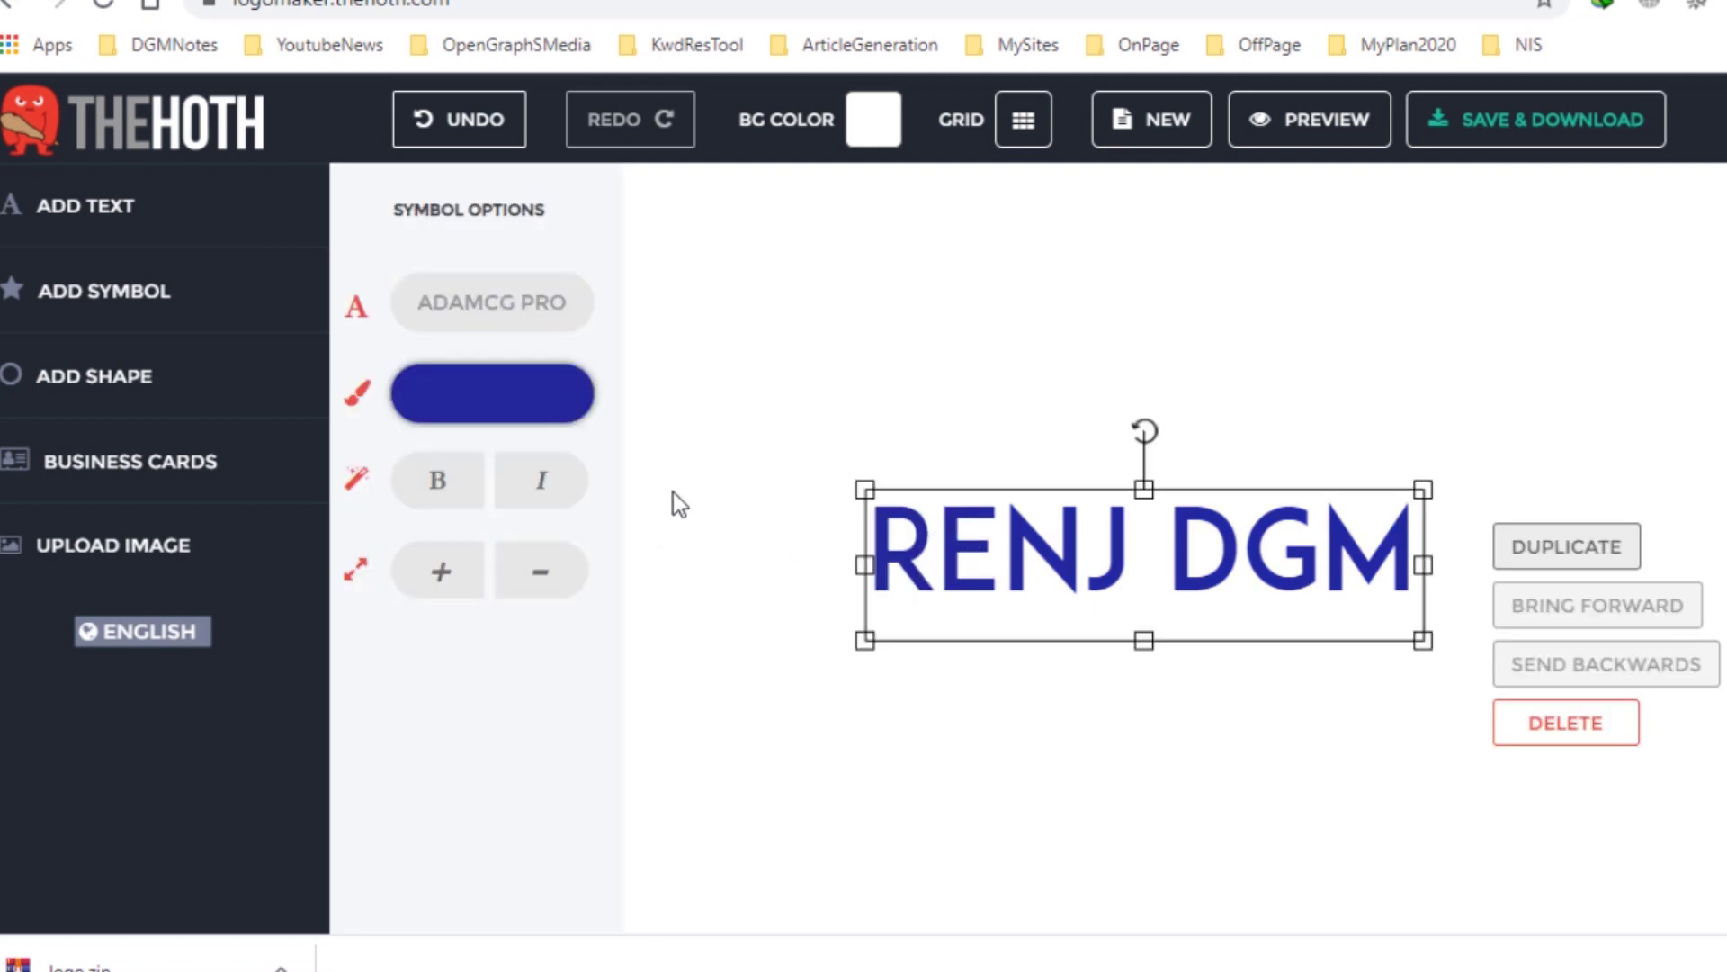
click(438, 494)
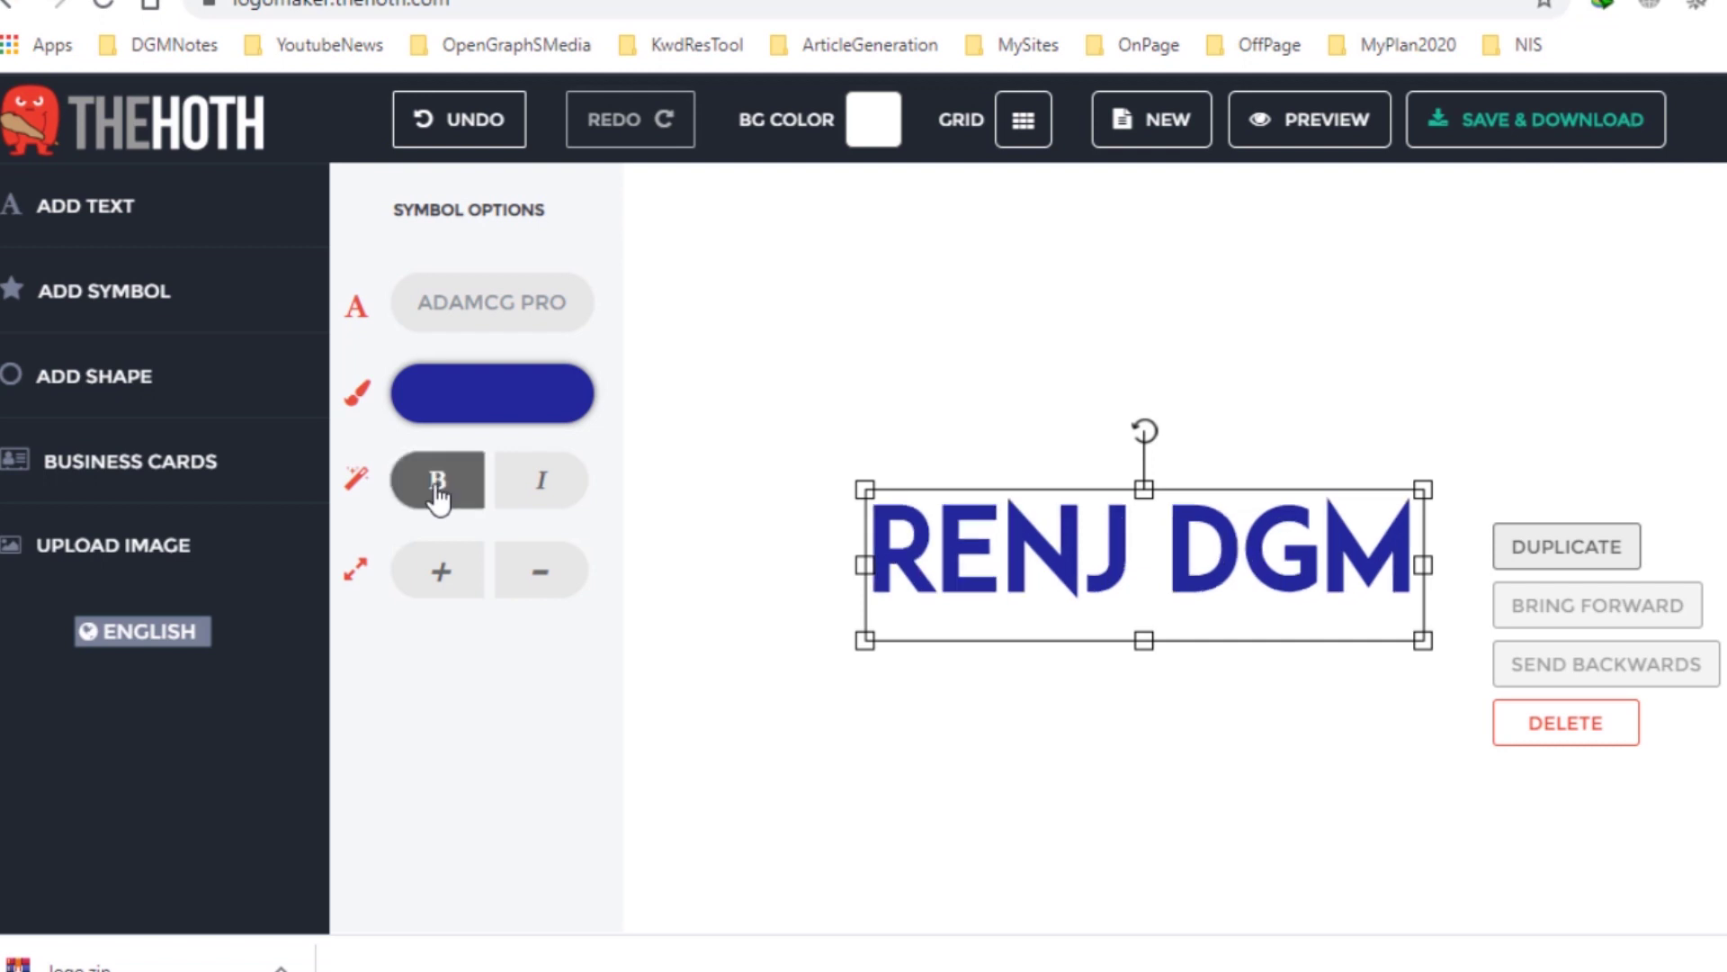
click(564, 497)
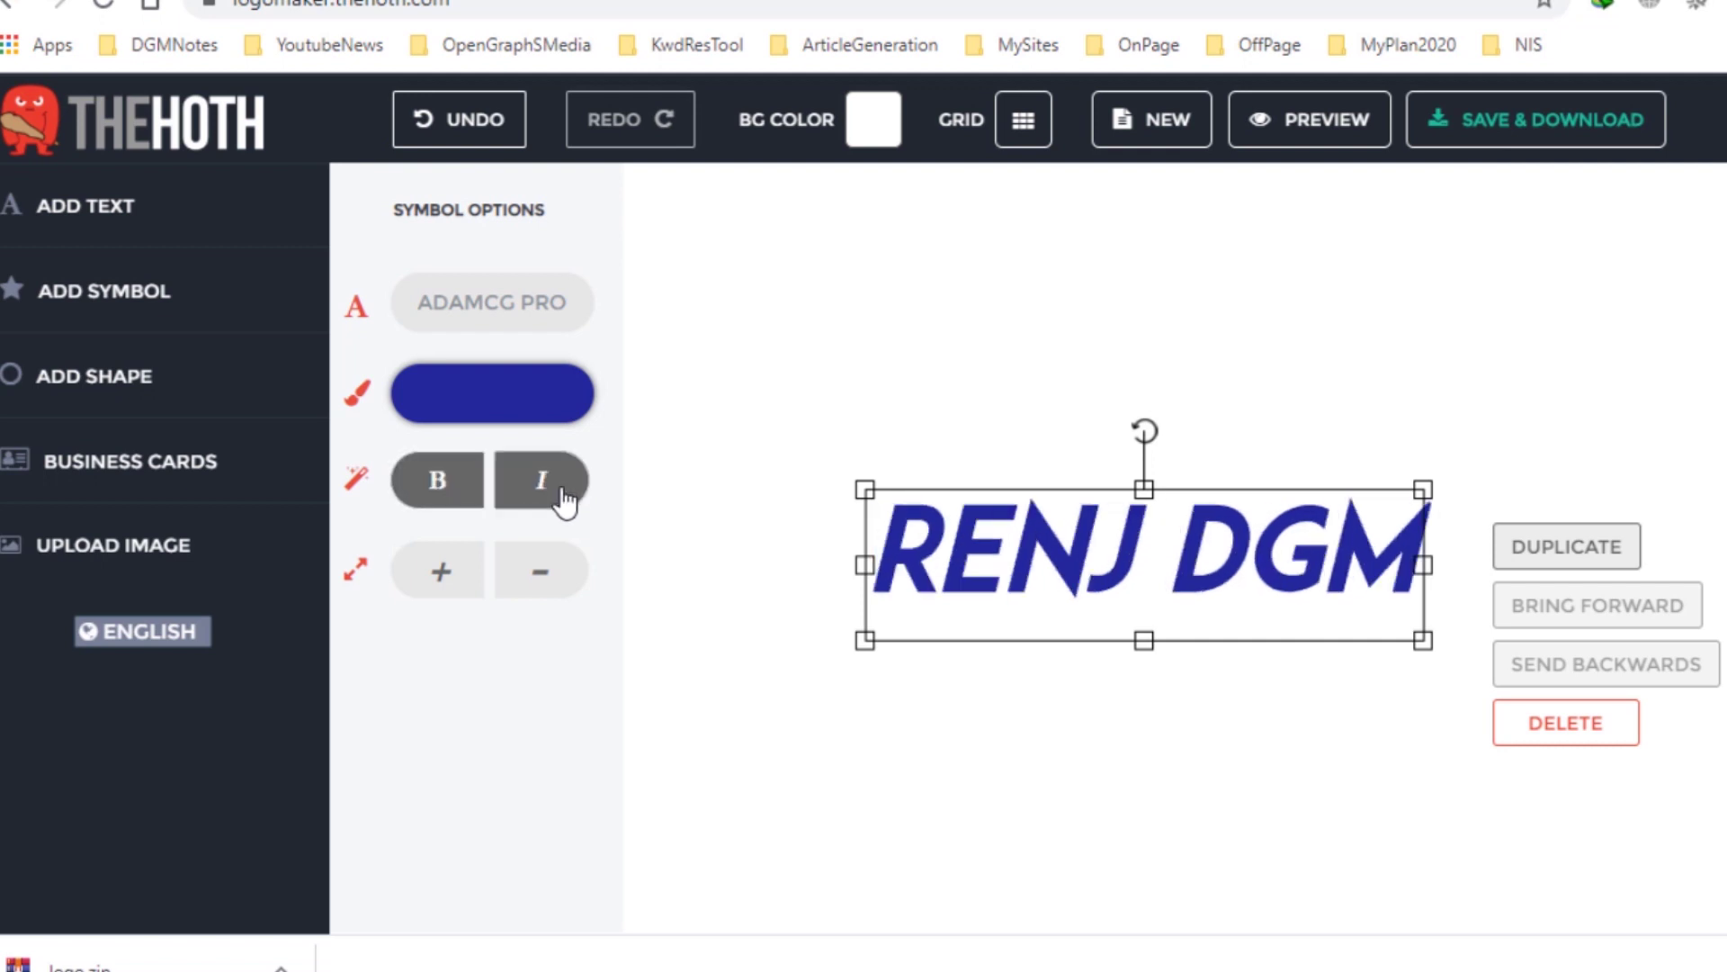
click(454, 580)
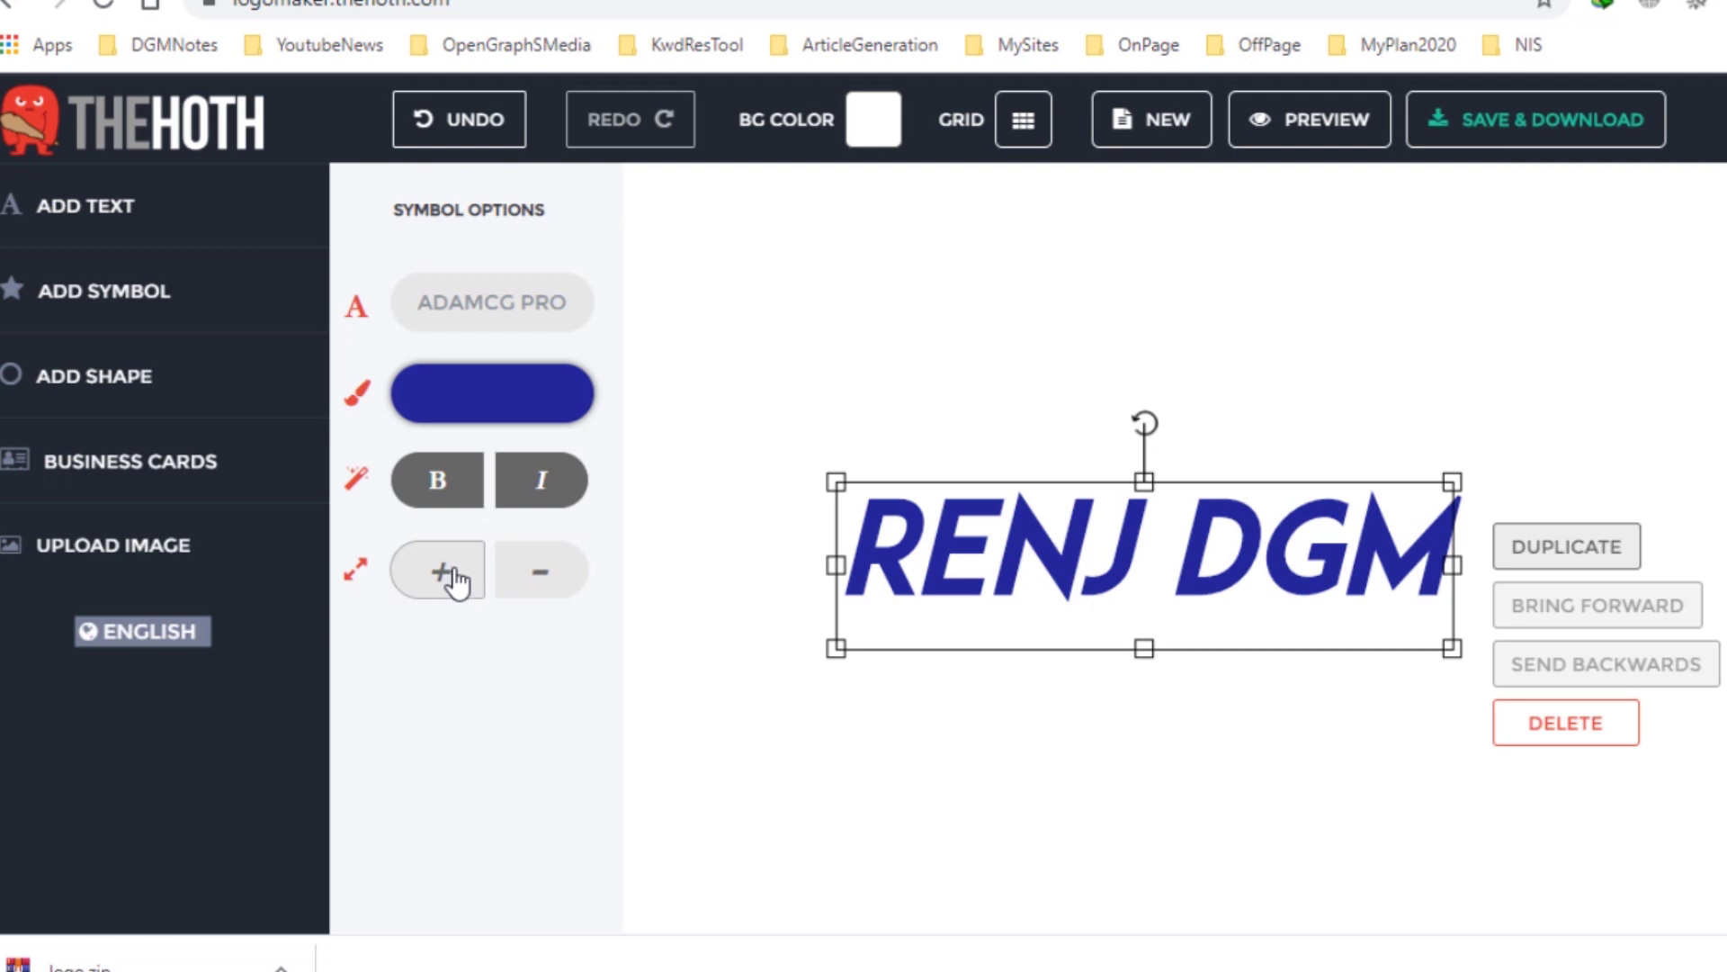
Deselect the text and browse the Most Popular icons in the ADD SYMBOL gallery.
click(1080, 733)
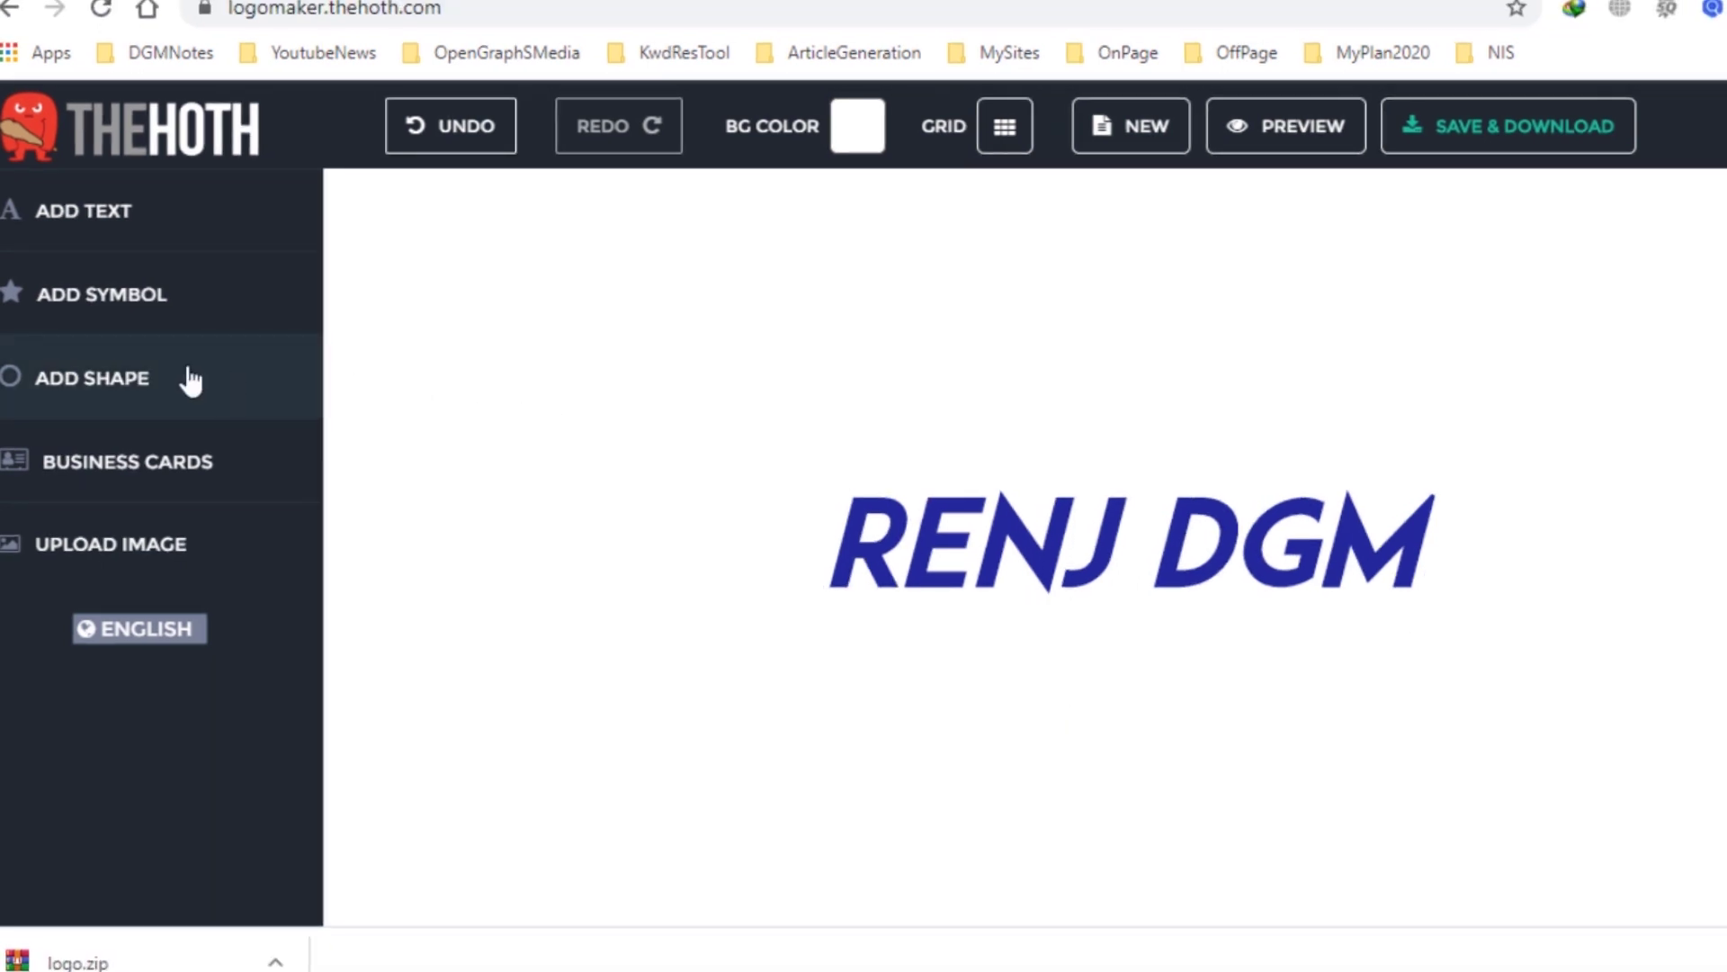
click(126, 308)
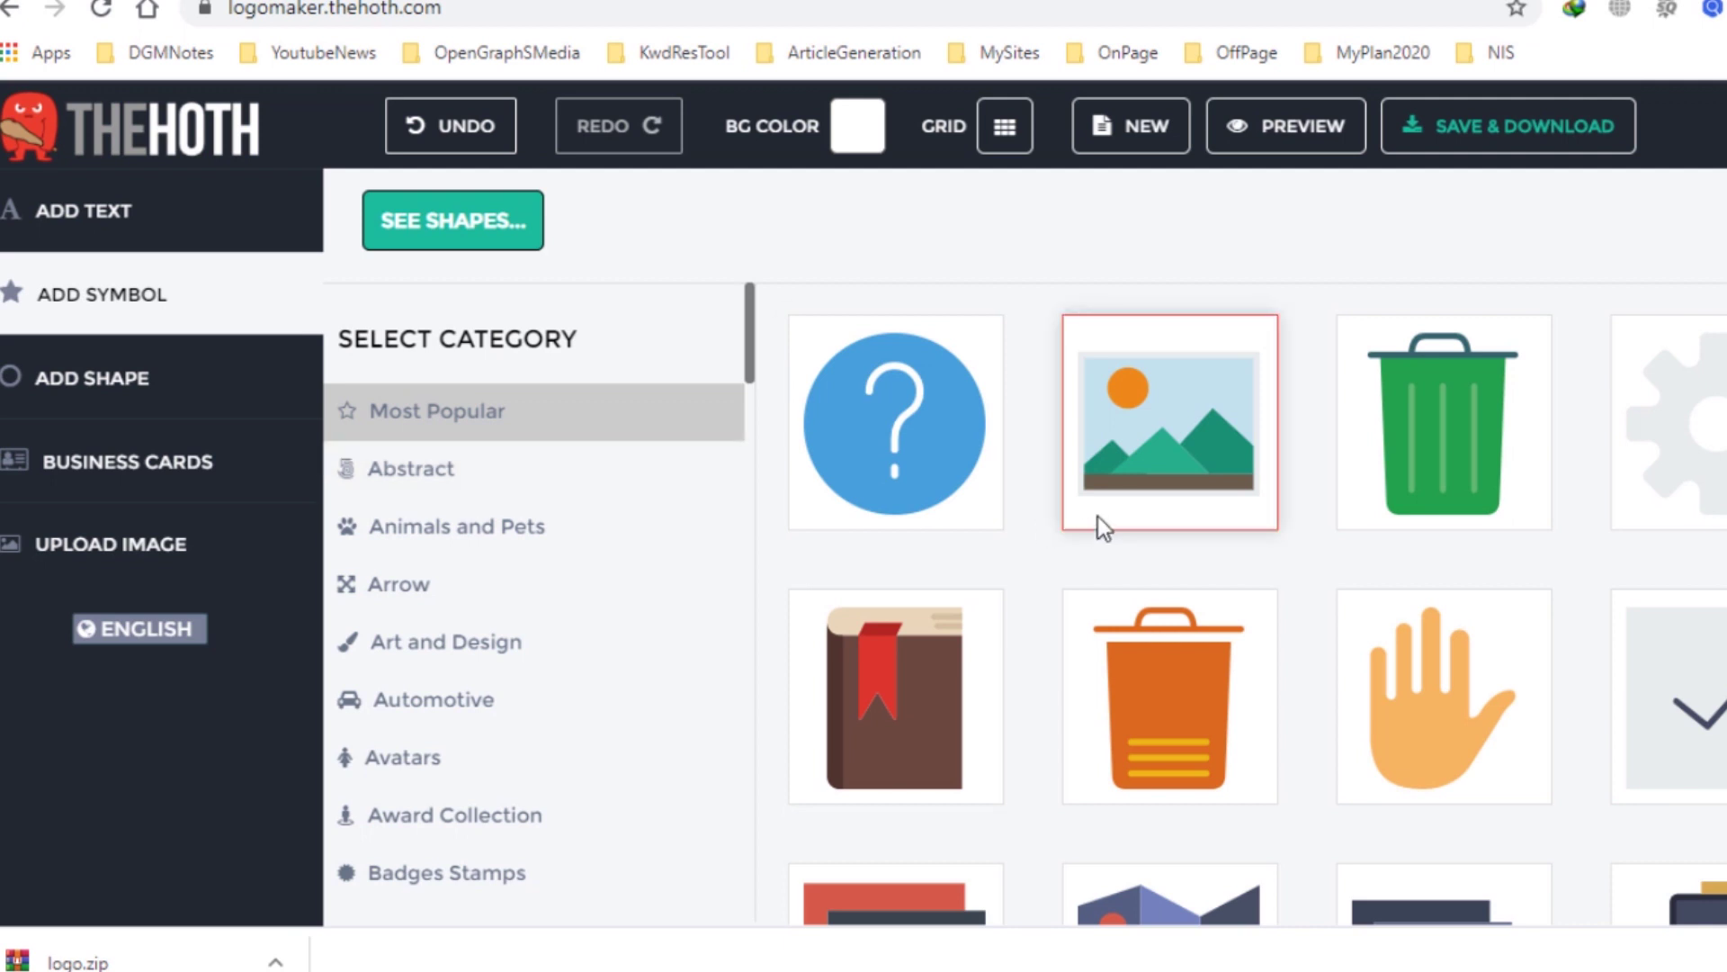
scroll(1099, 526, down, 3)
scroll(1098, 525, down, 6)
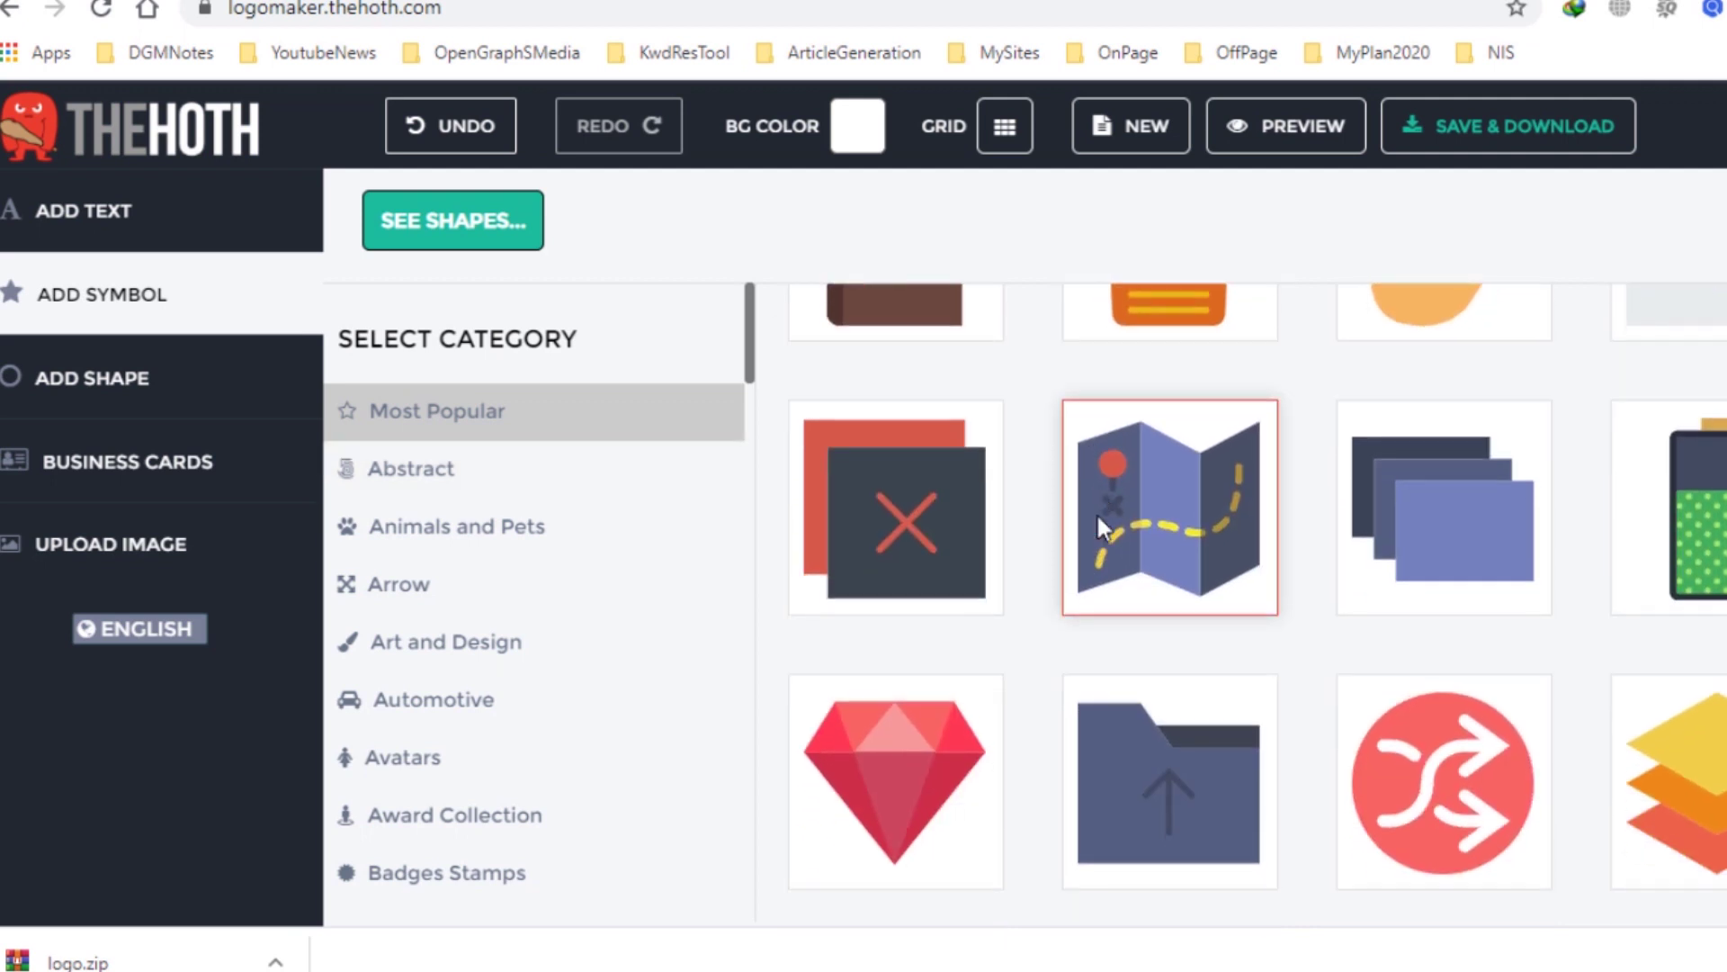
scroll(1098, 526, down, 10)
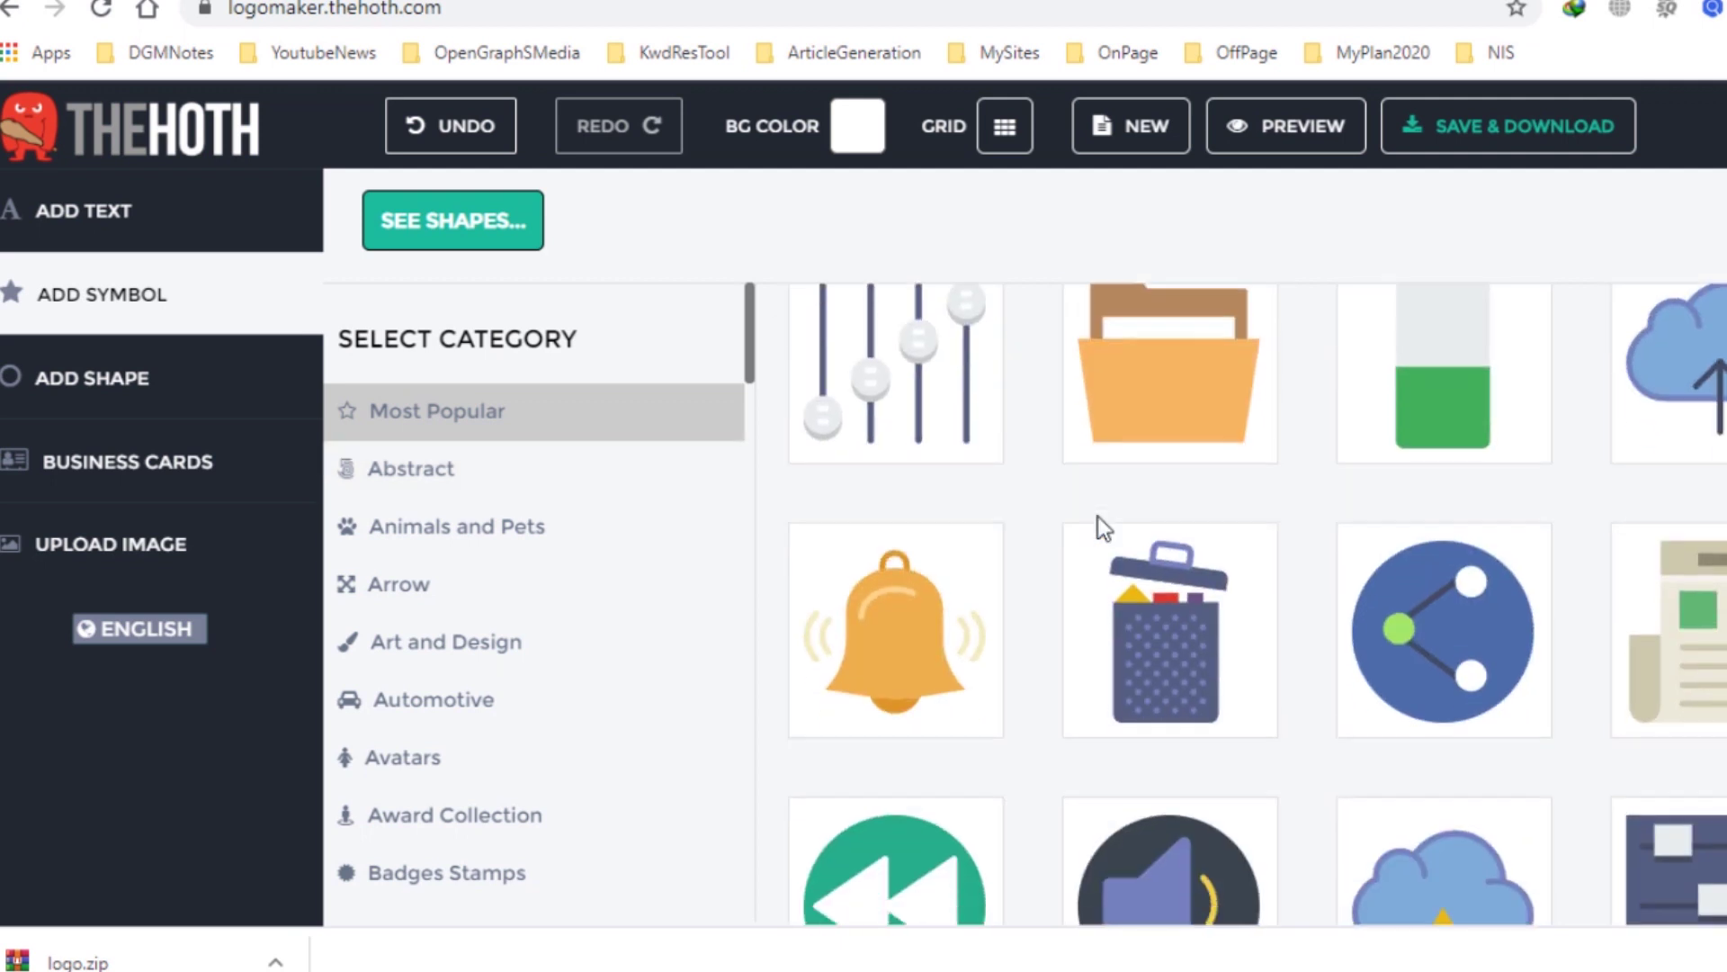
scroll(1099, 526, down, 8)
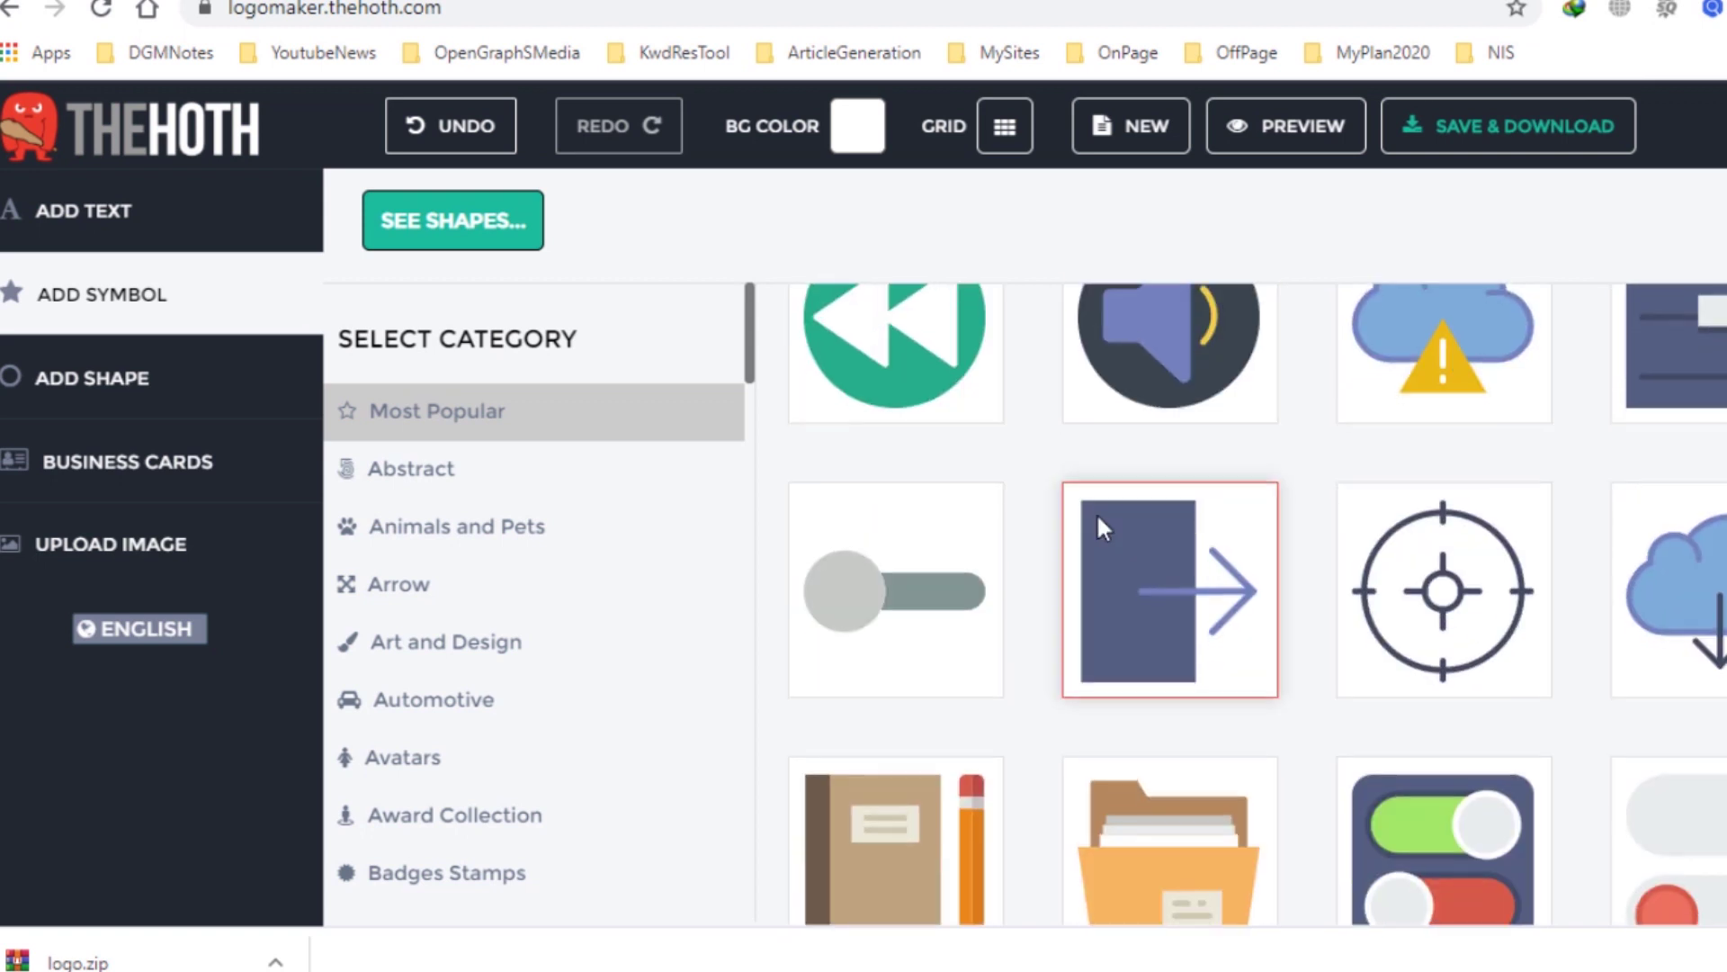
scroll(1097, 515, down, 8)
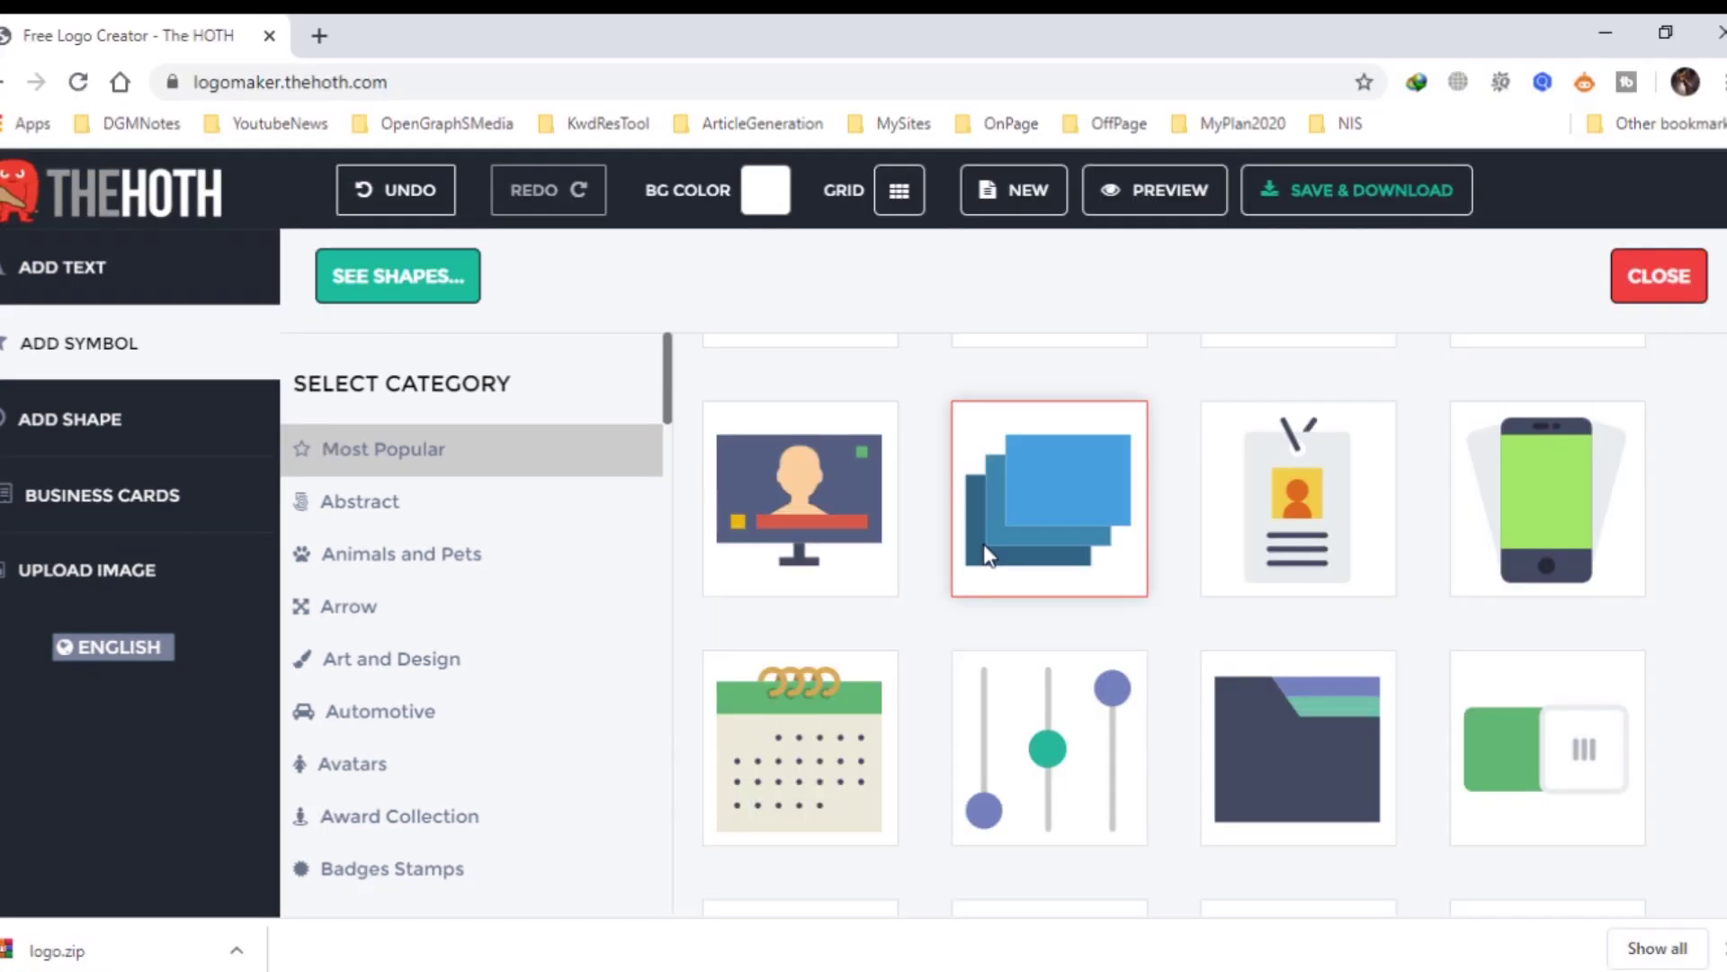
Add the monitor-with-person symbol and enlarge it above the RENJ DGM text.
click(808, 509)
drag(849, 609, 985, 408)
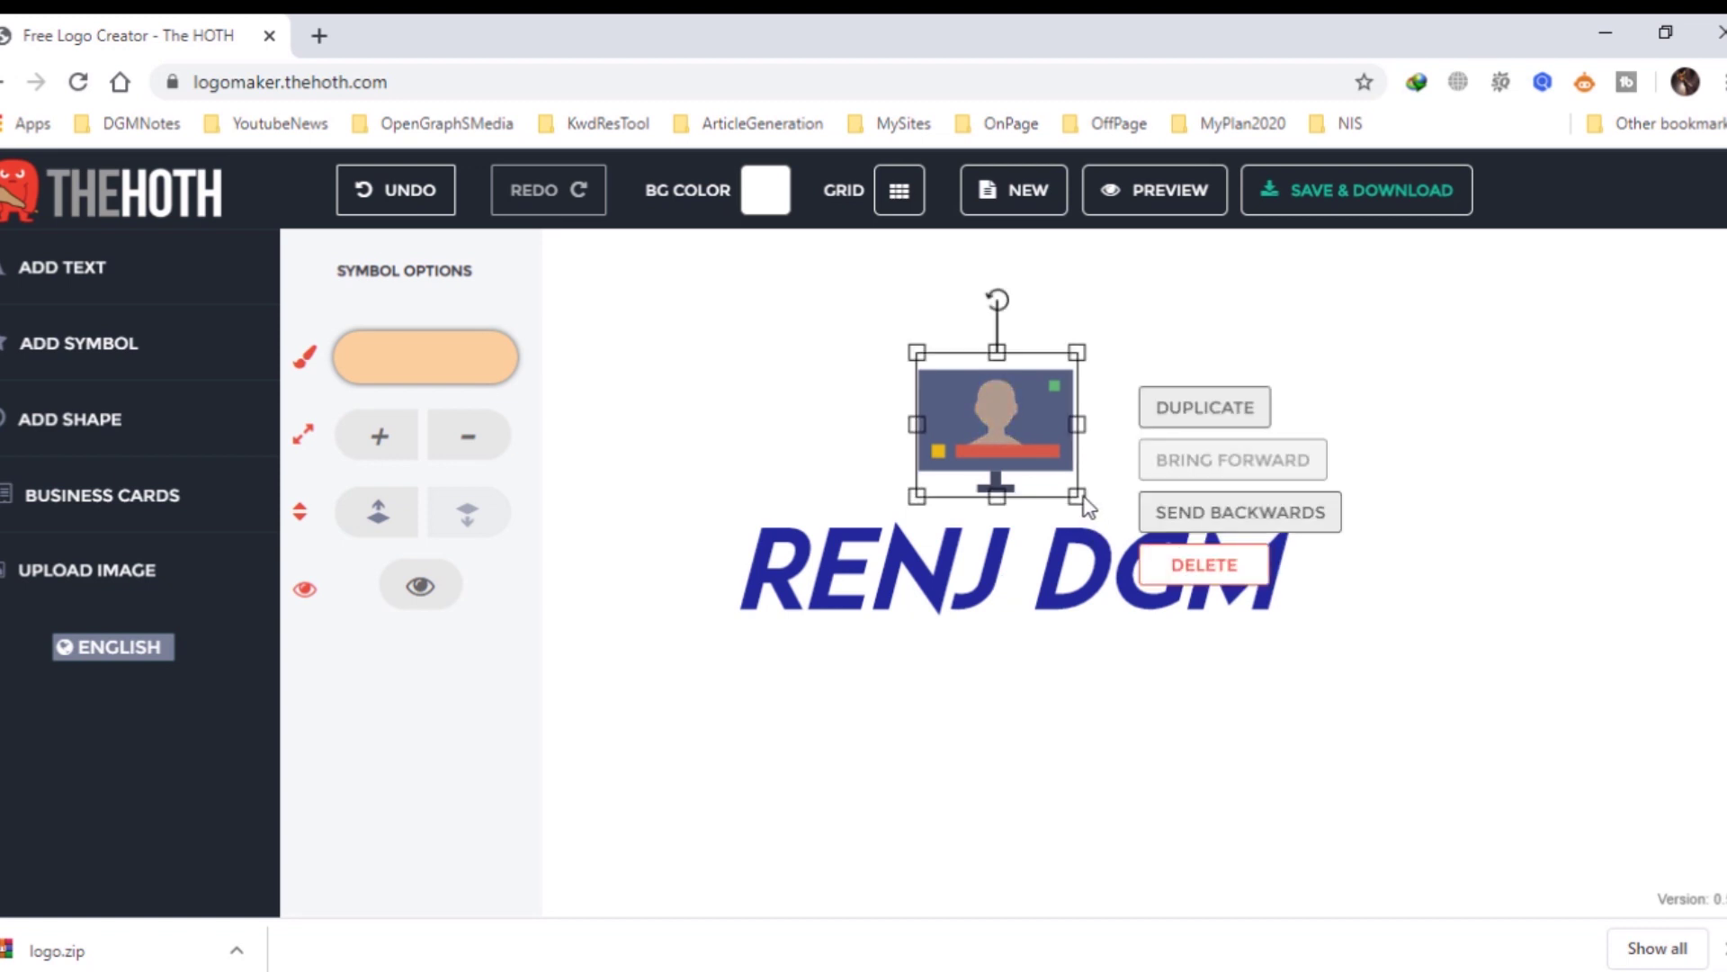
drag(1077, 495, 1144, 515)
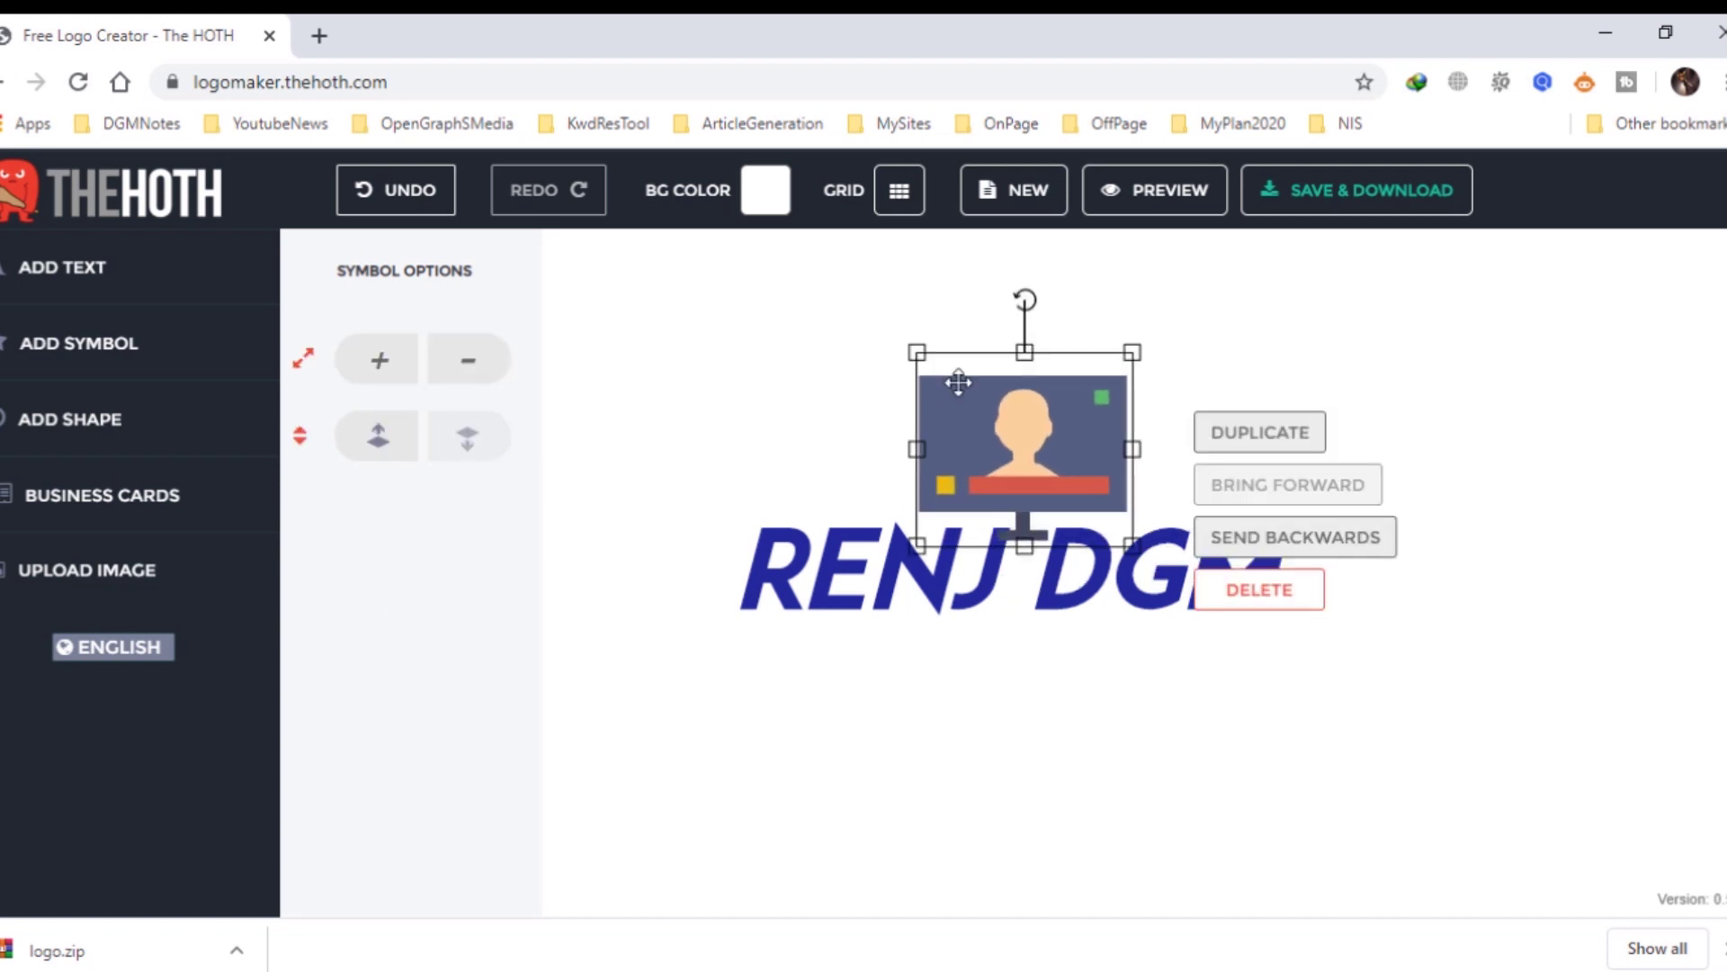
drag(915, 348, 792, 277)
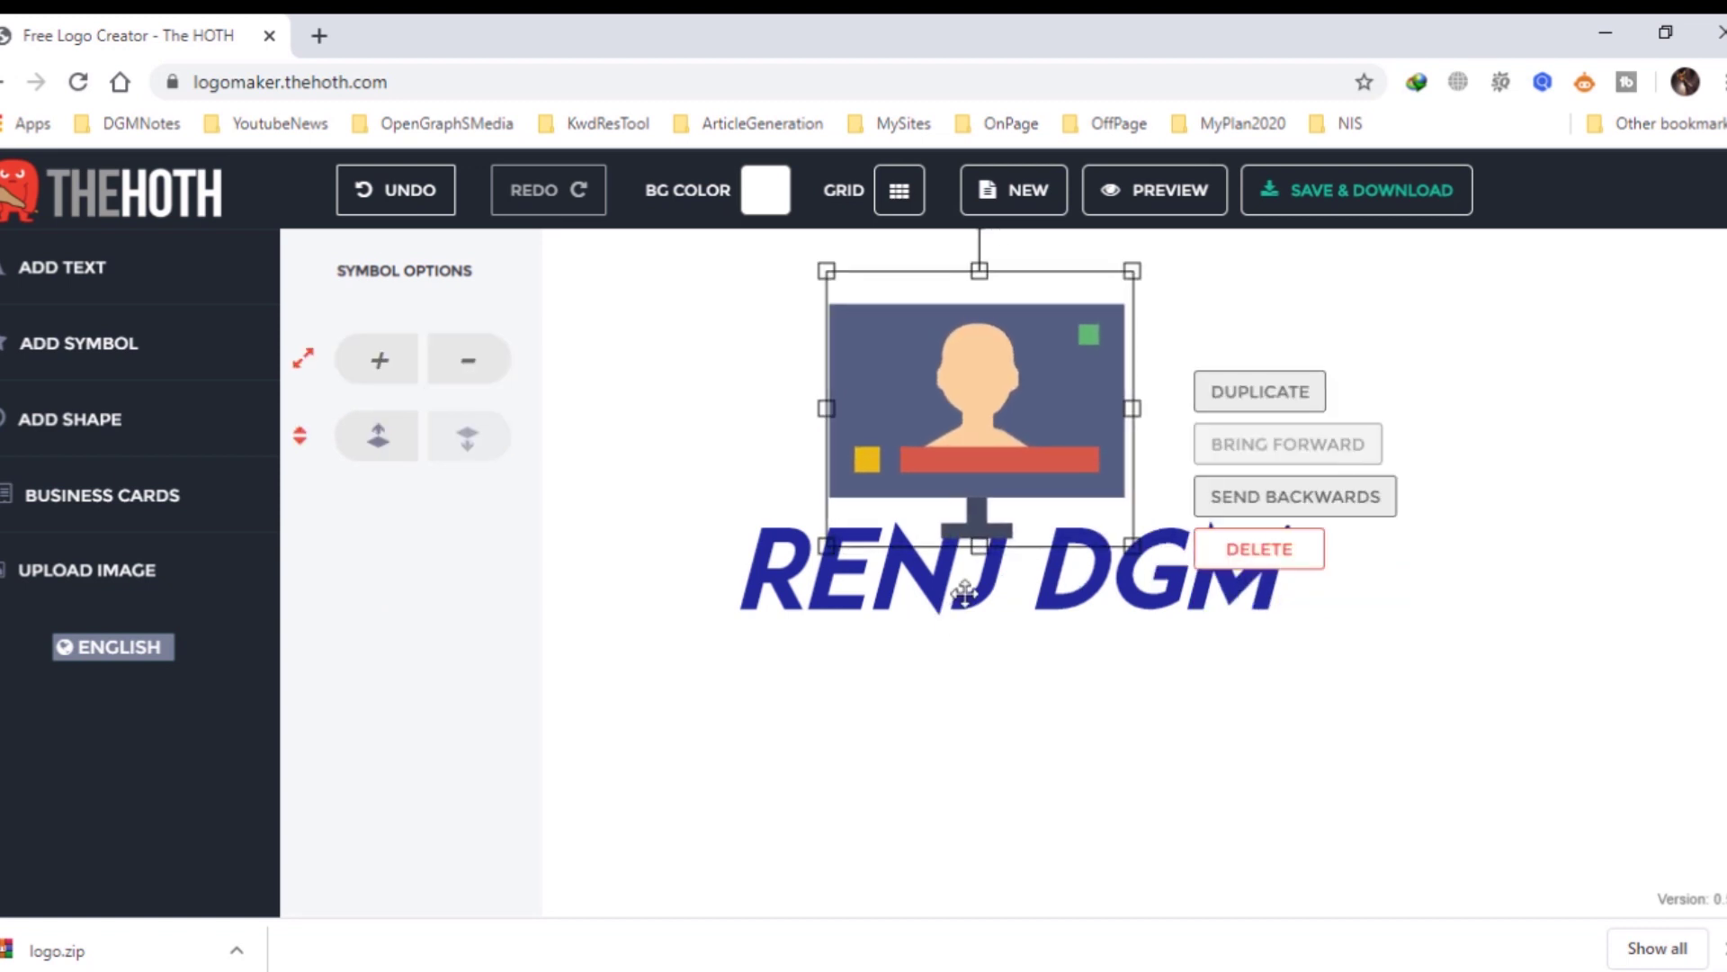
Shrink the RENJ DGM text and position it just beneath the monitor.
click(962, 589)
drag(1284, 659, 1082, 605)
drag(906, 556, 980, 567)
mouse_move(1152, 614)
mouse_down()
mouse_move(1111, 590)
mouse_move(1161, 617)
mouse_up()
click(1227, 468)
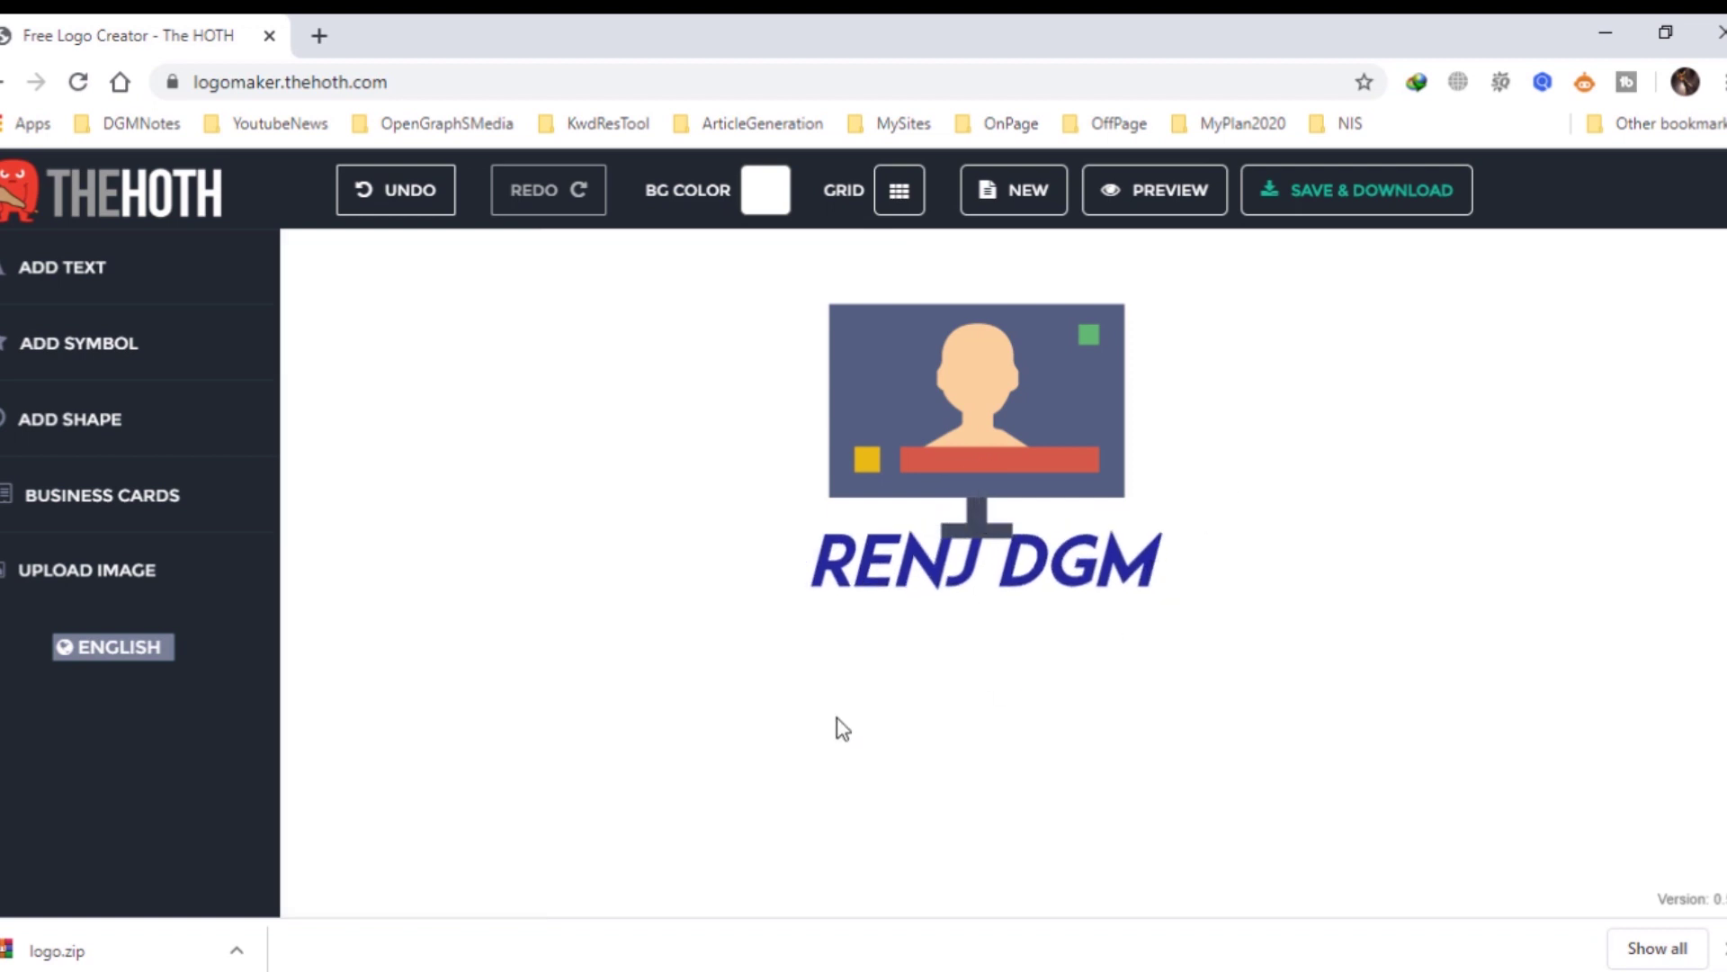
drag(925, 559, 929, 586)
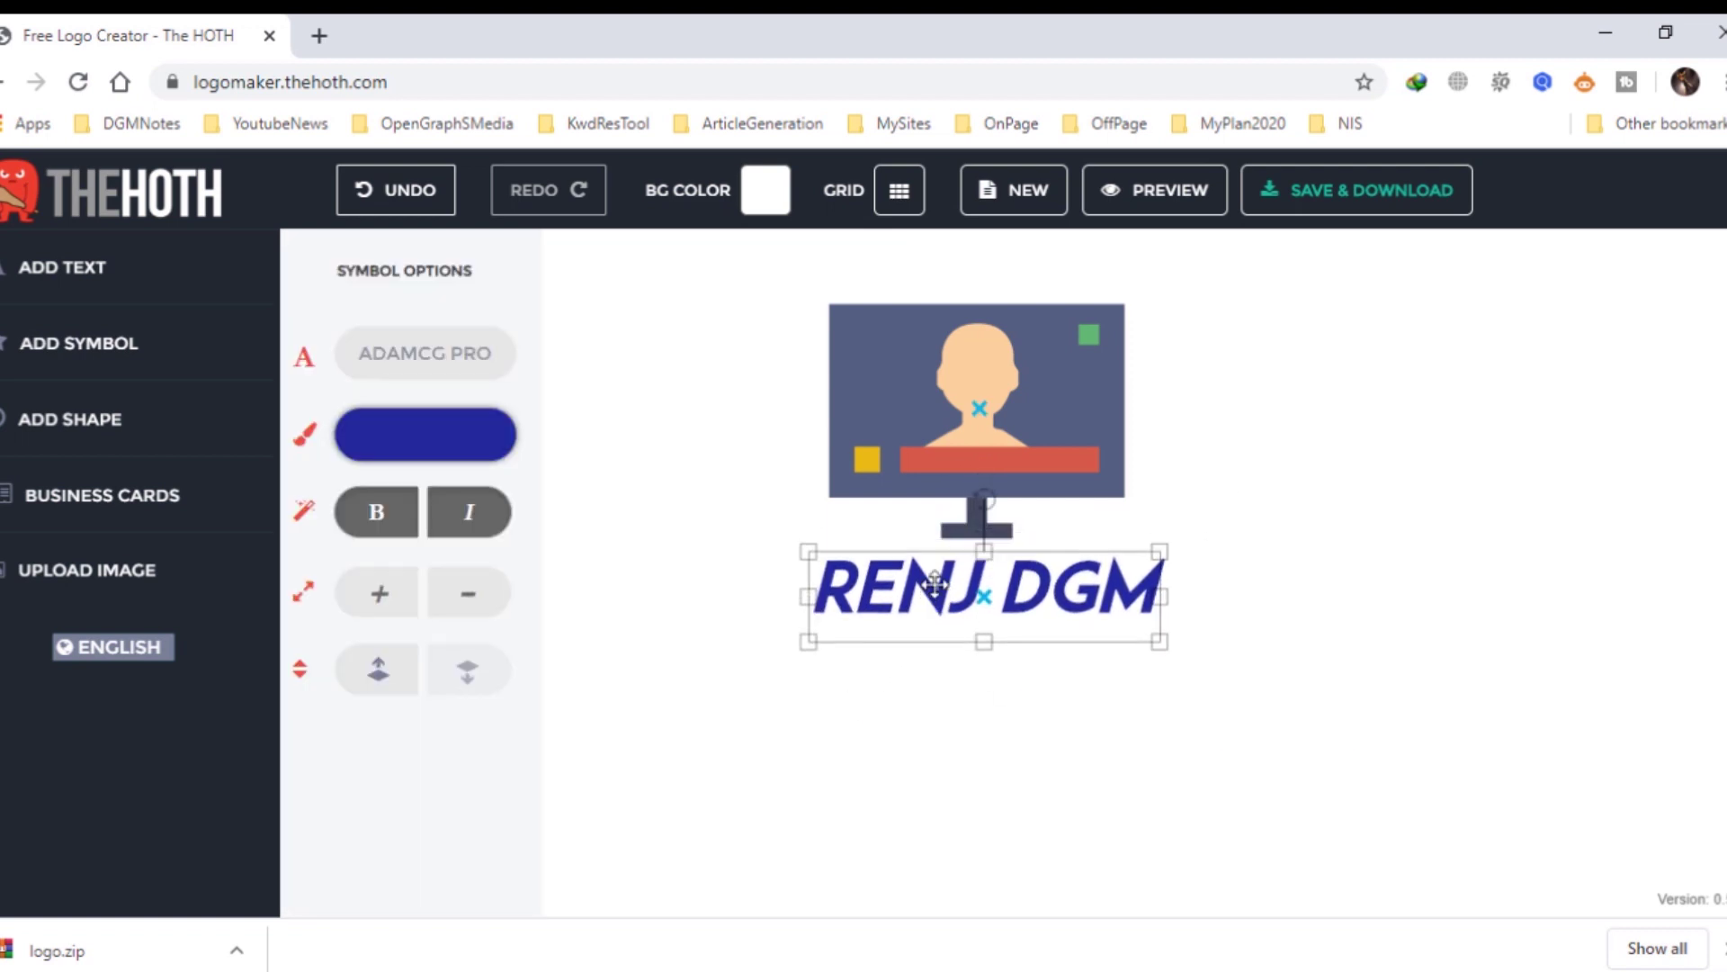
click(952, 741)
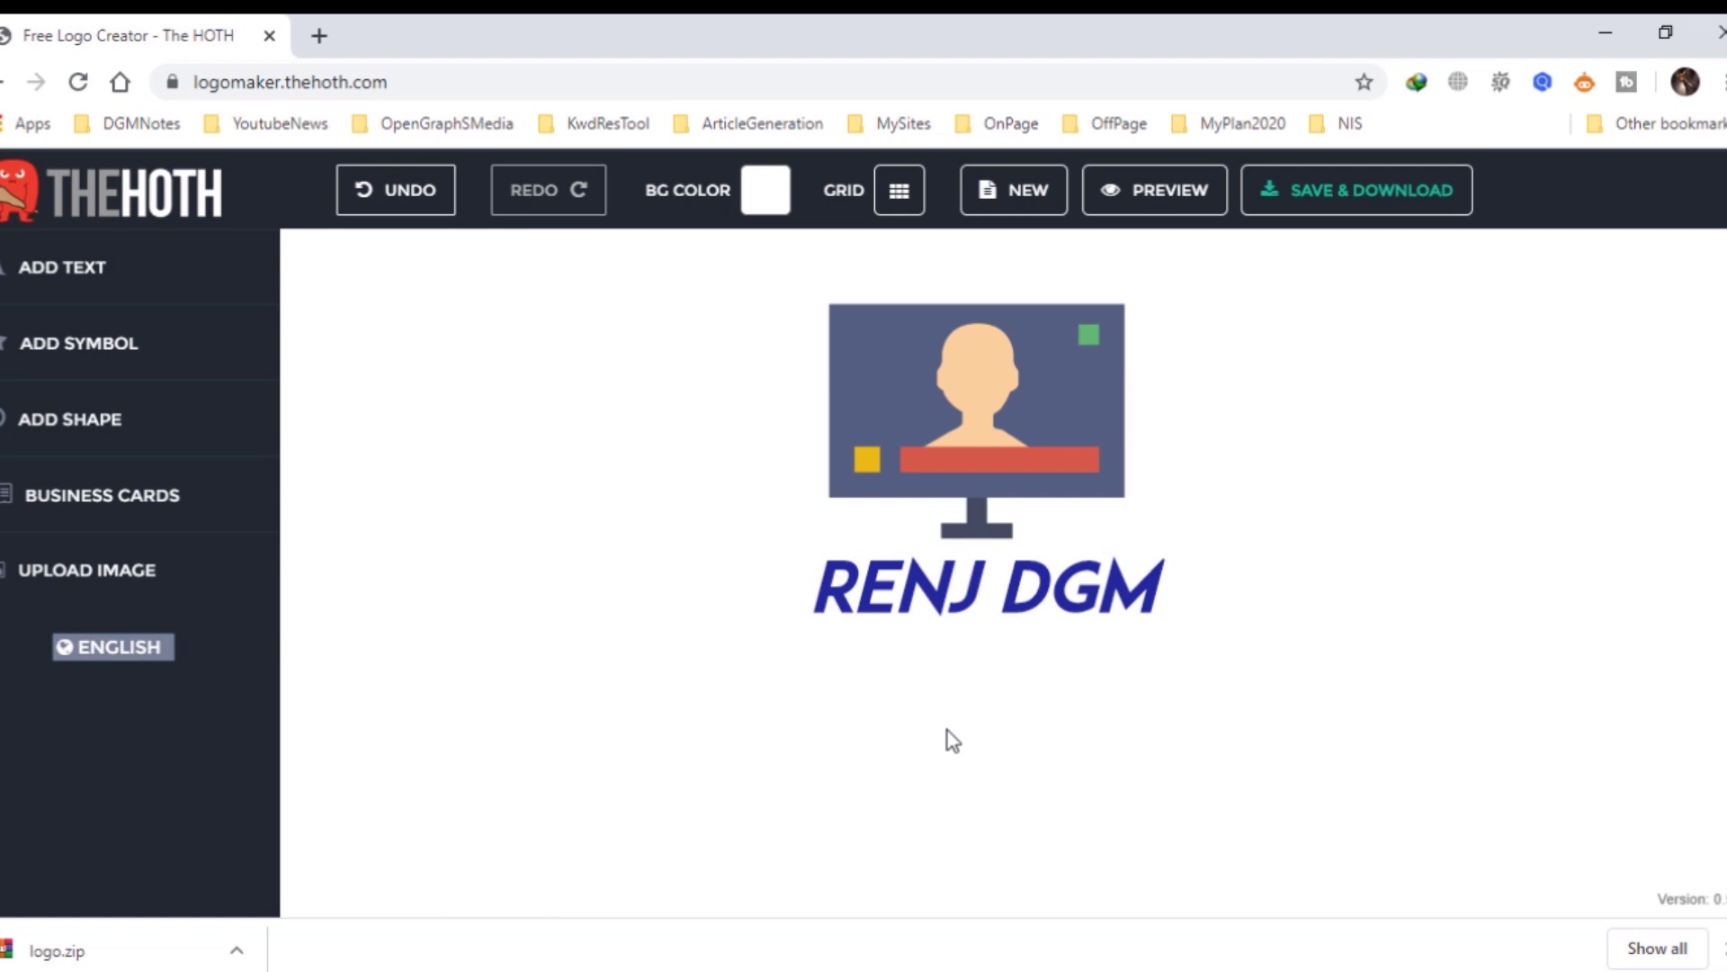
click(79, 425)
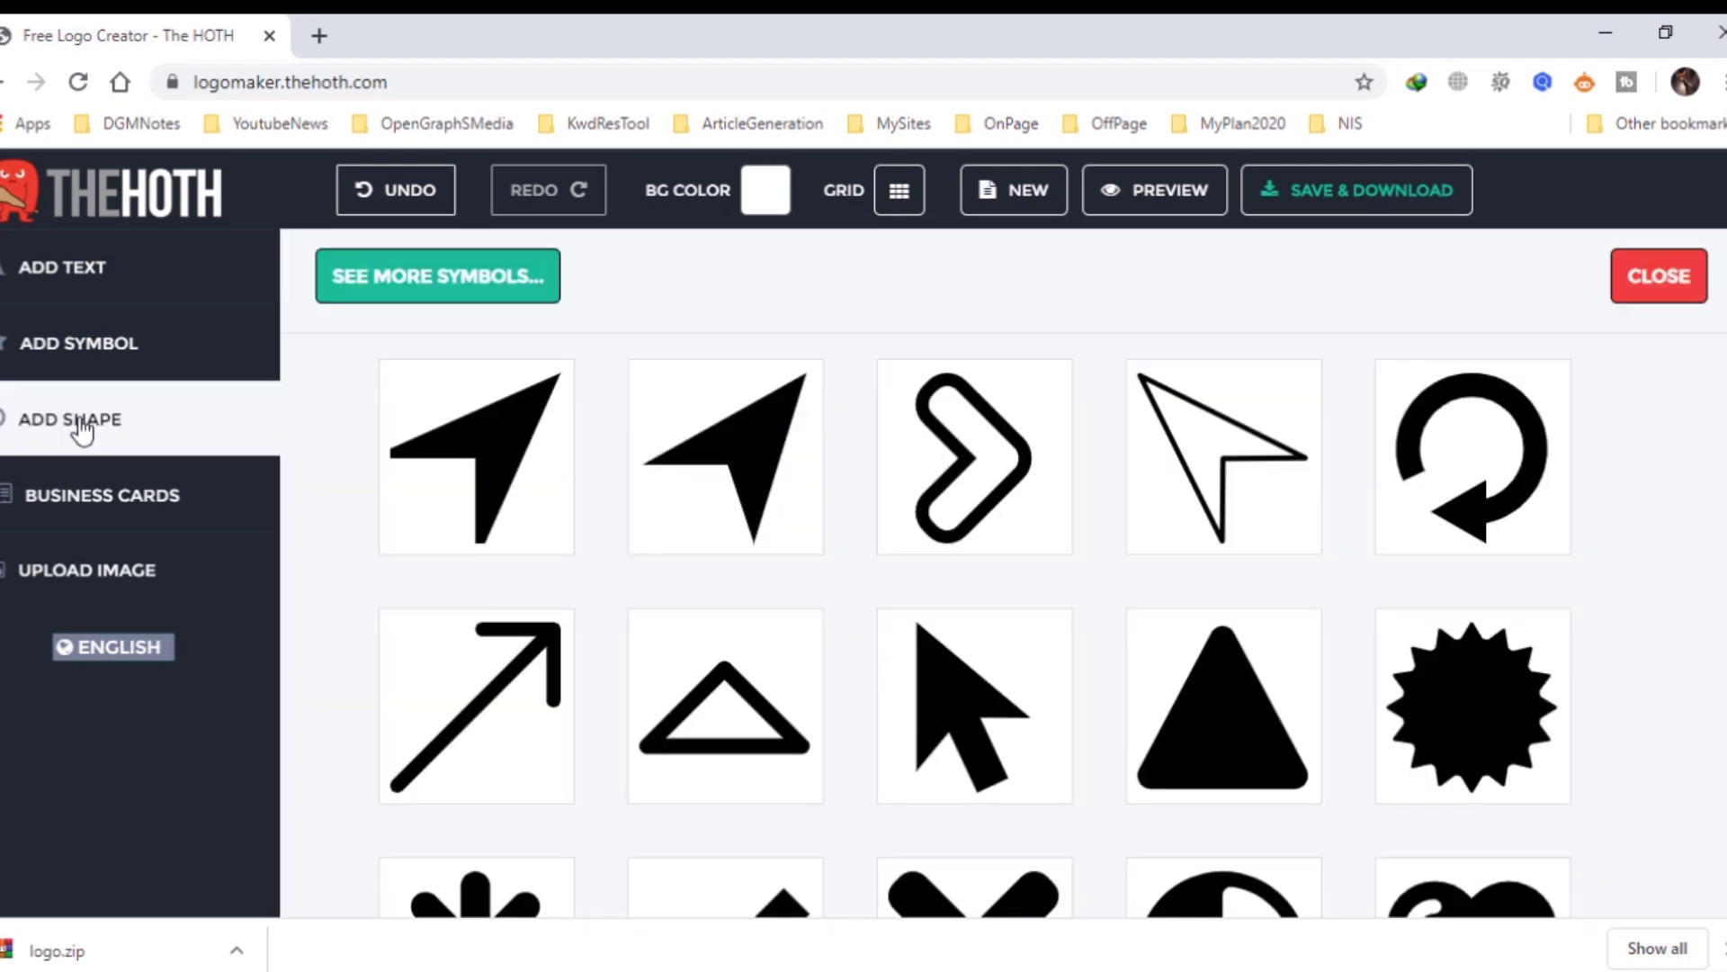
Place the first arrow shape on the monitor's screen and set its colour to orange in the picker.
click(521, 468)
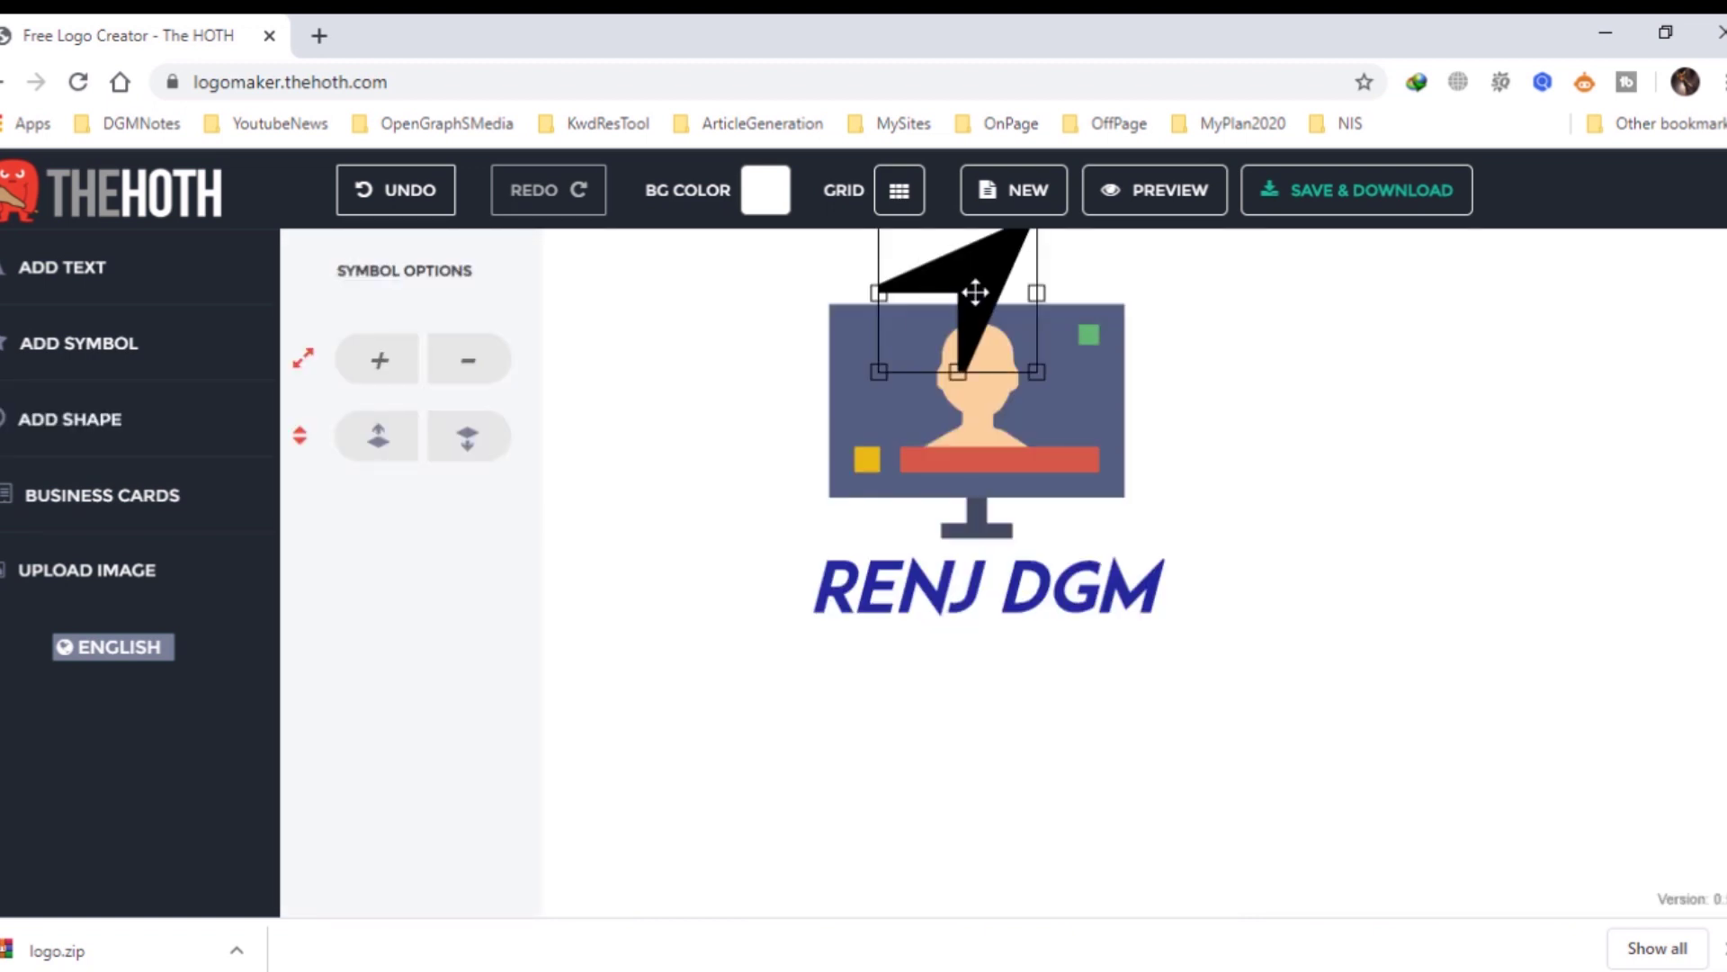
drag(975, 292, 994, 386)
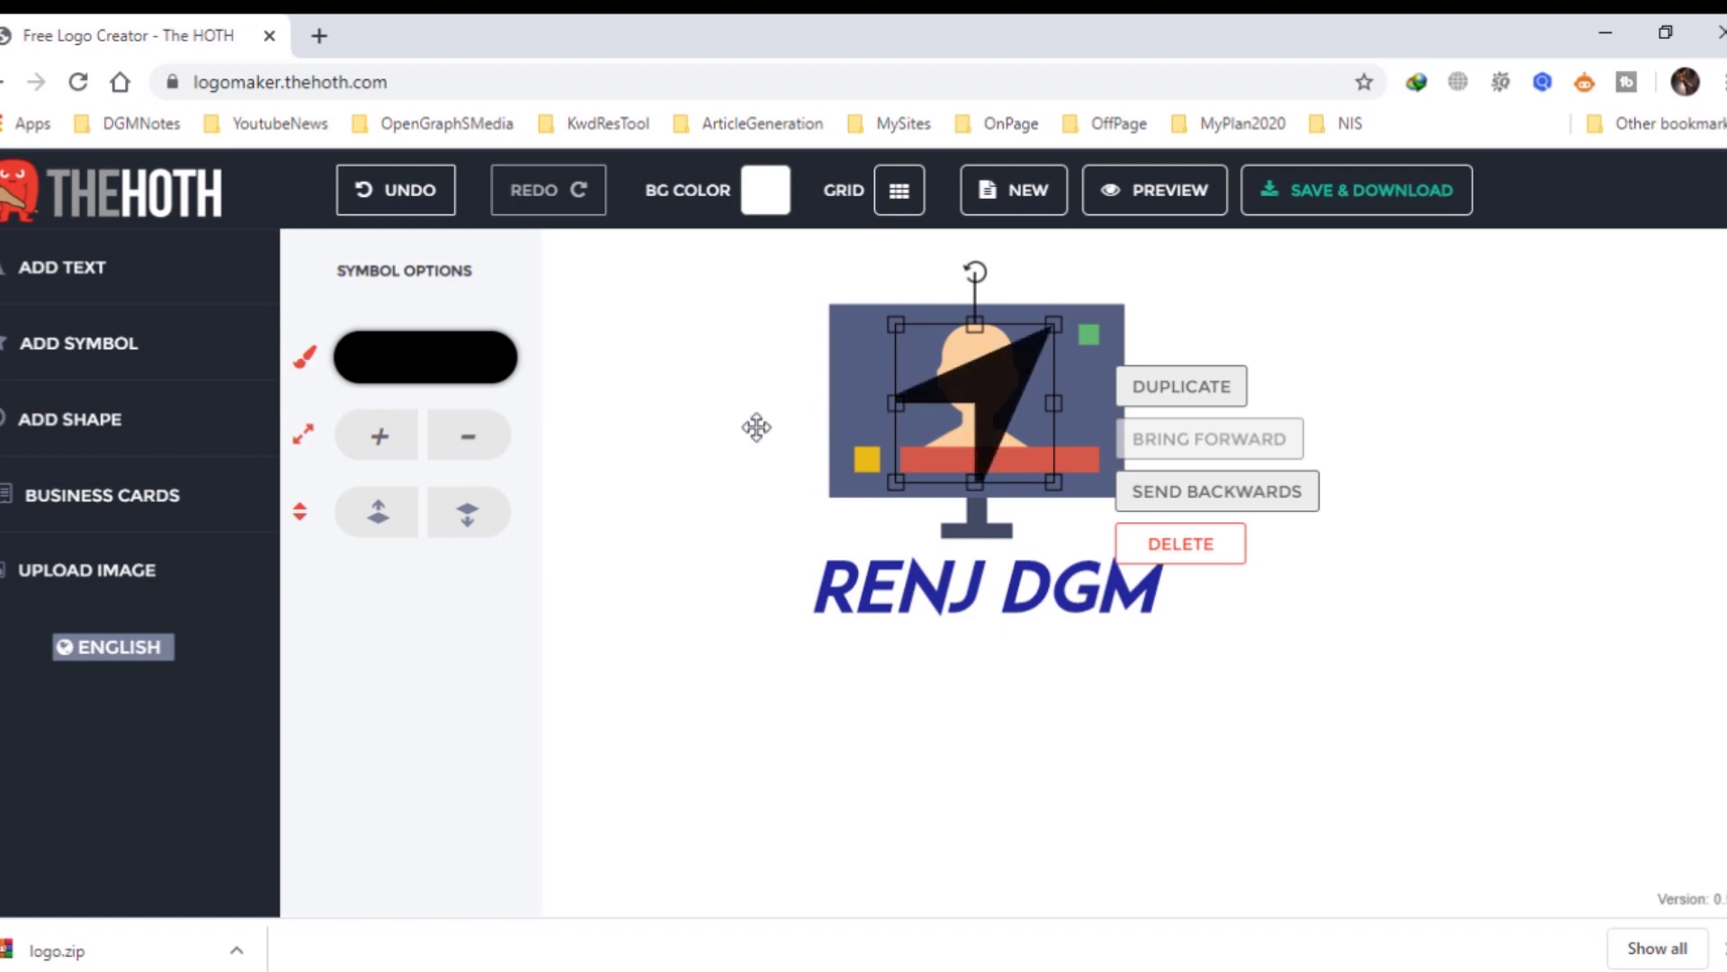
click(432, 370)
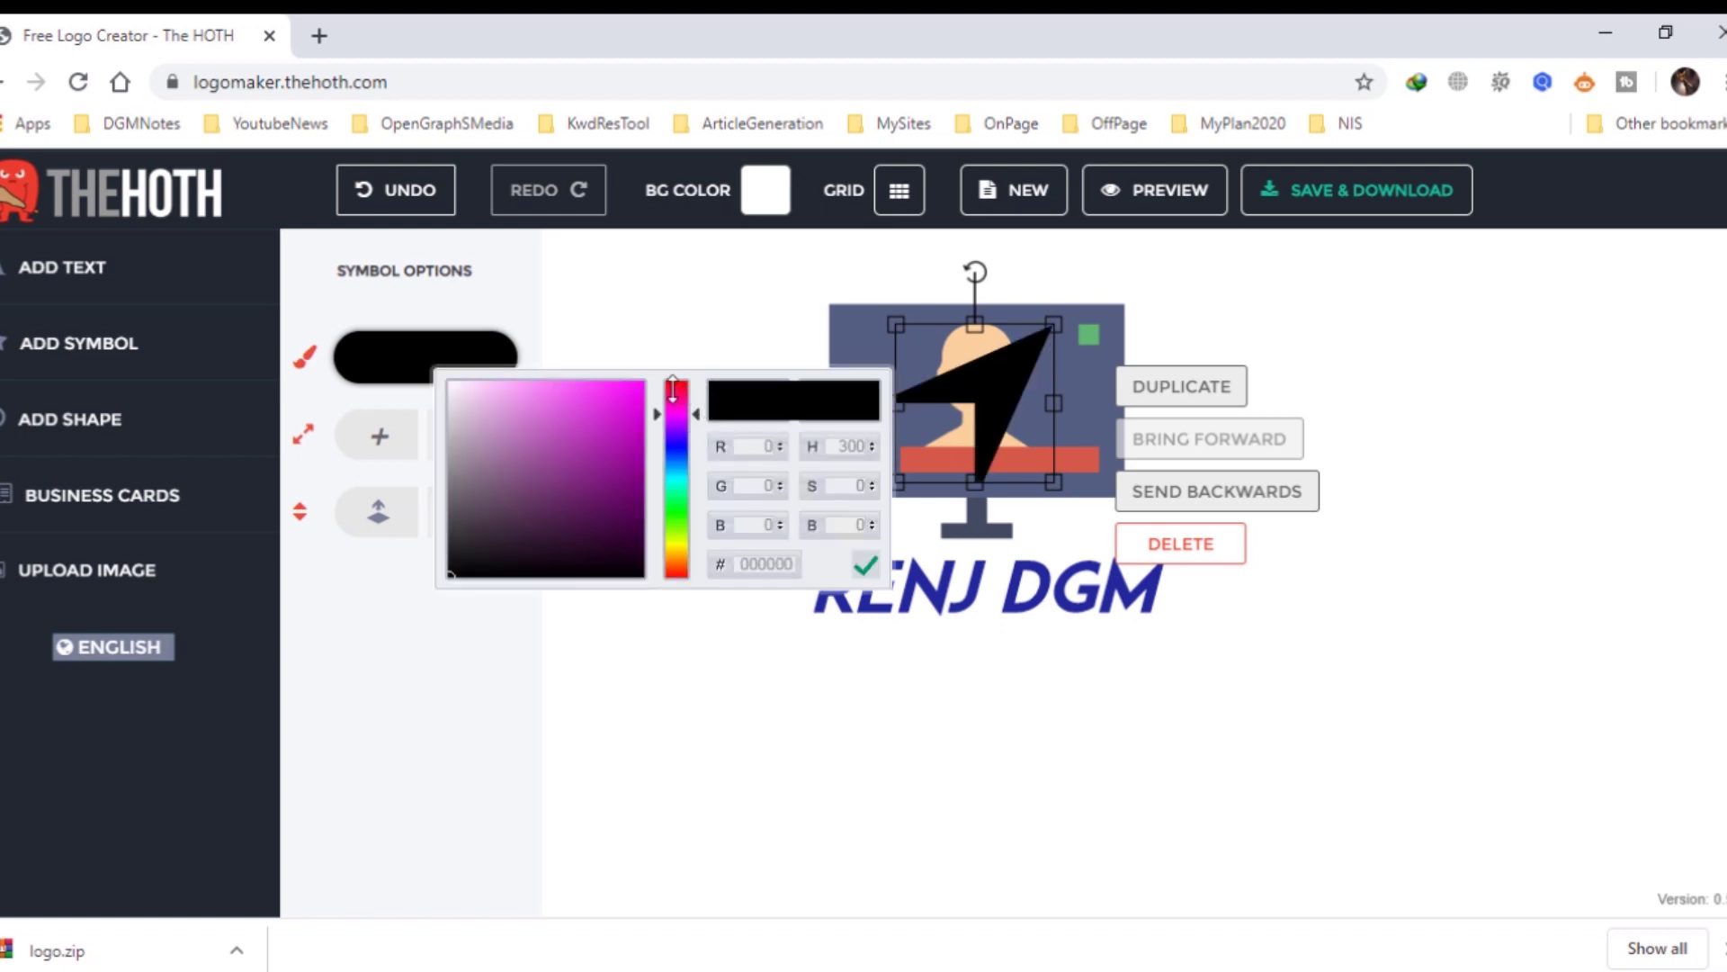
click(686, 390)
click(625, 415)
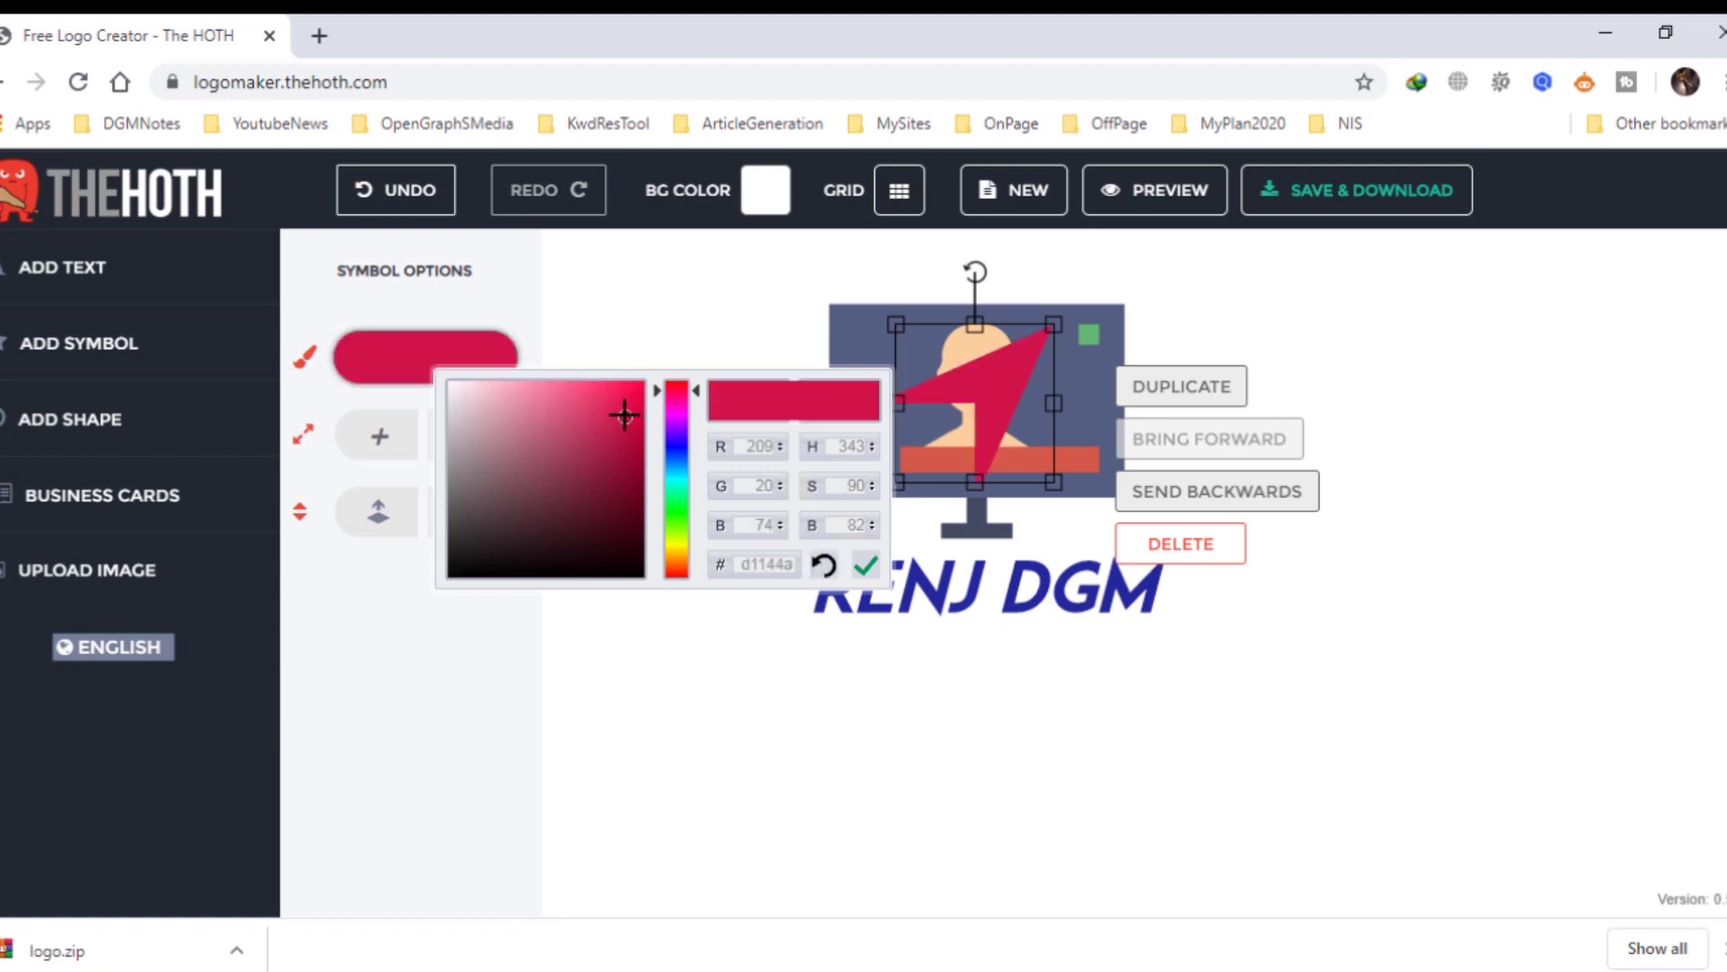
click(679, 508)
click(676, 562)
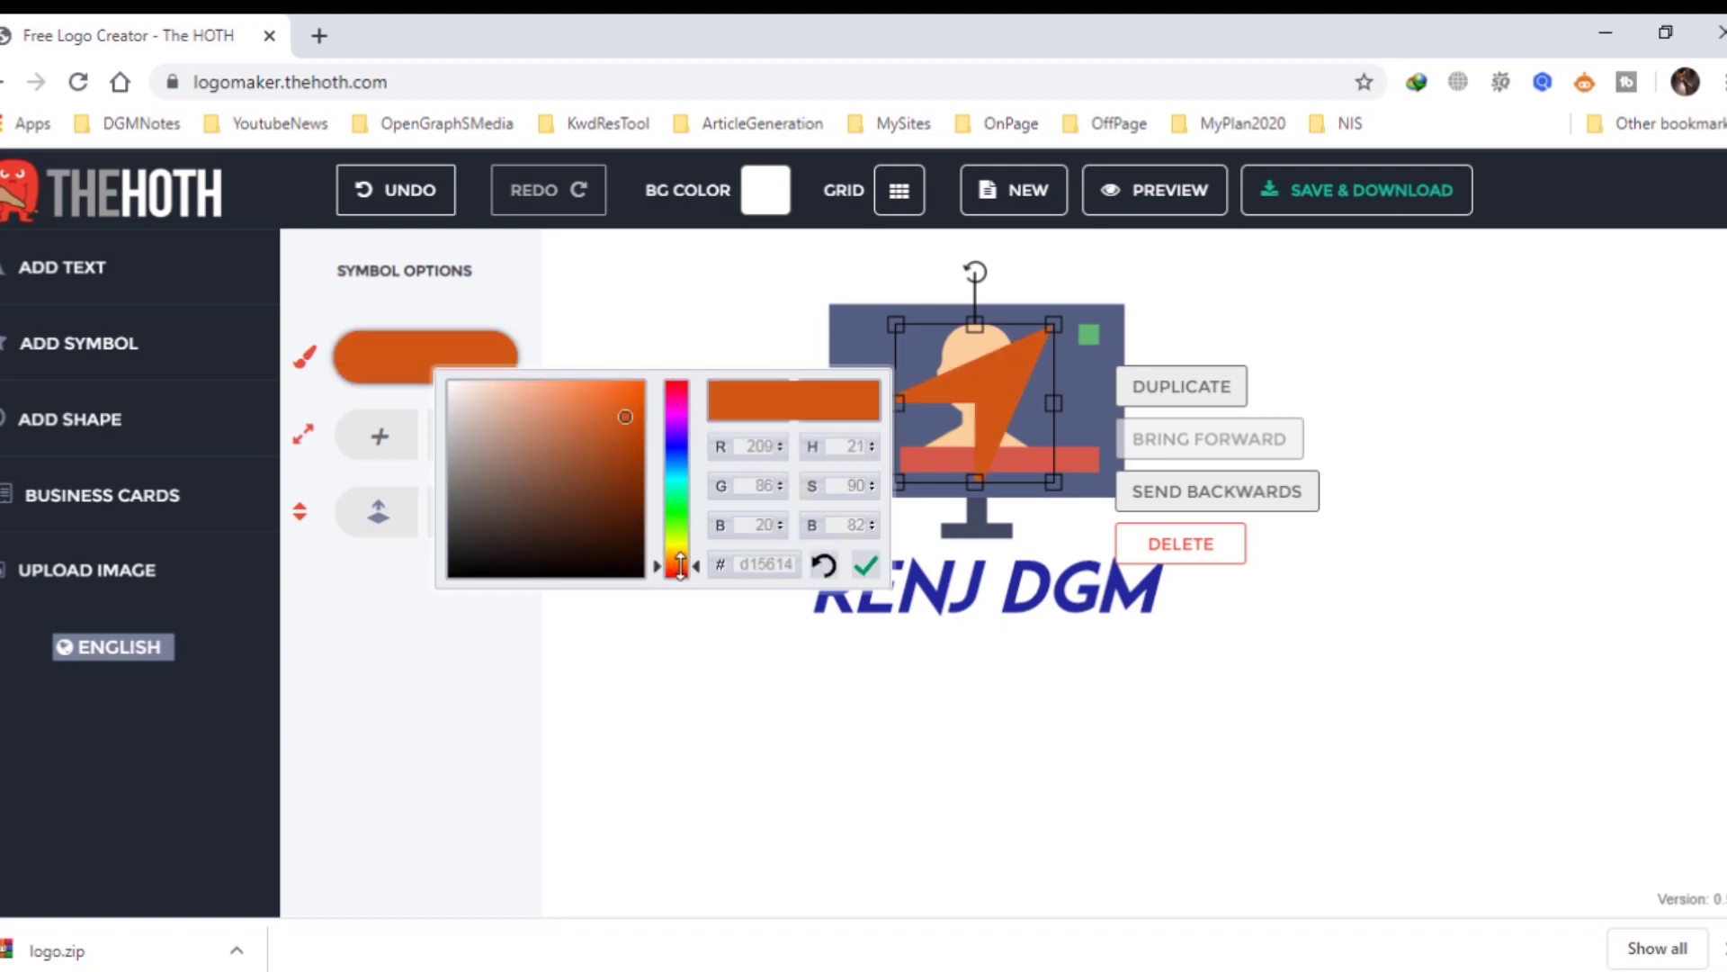
click(1017, 721)
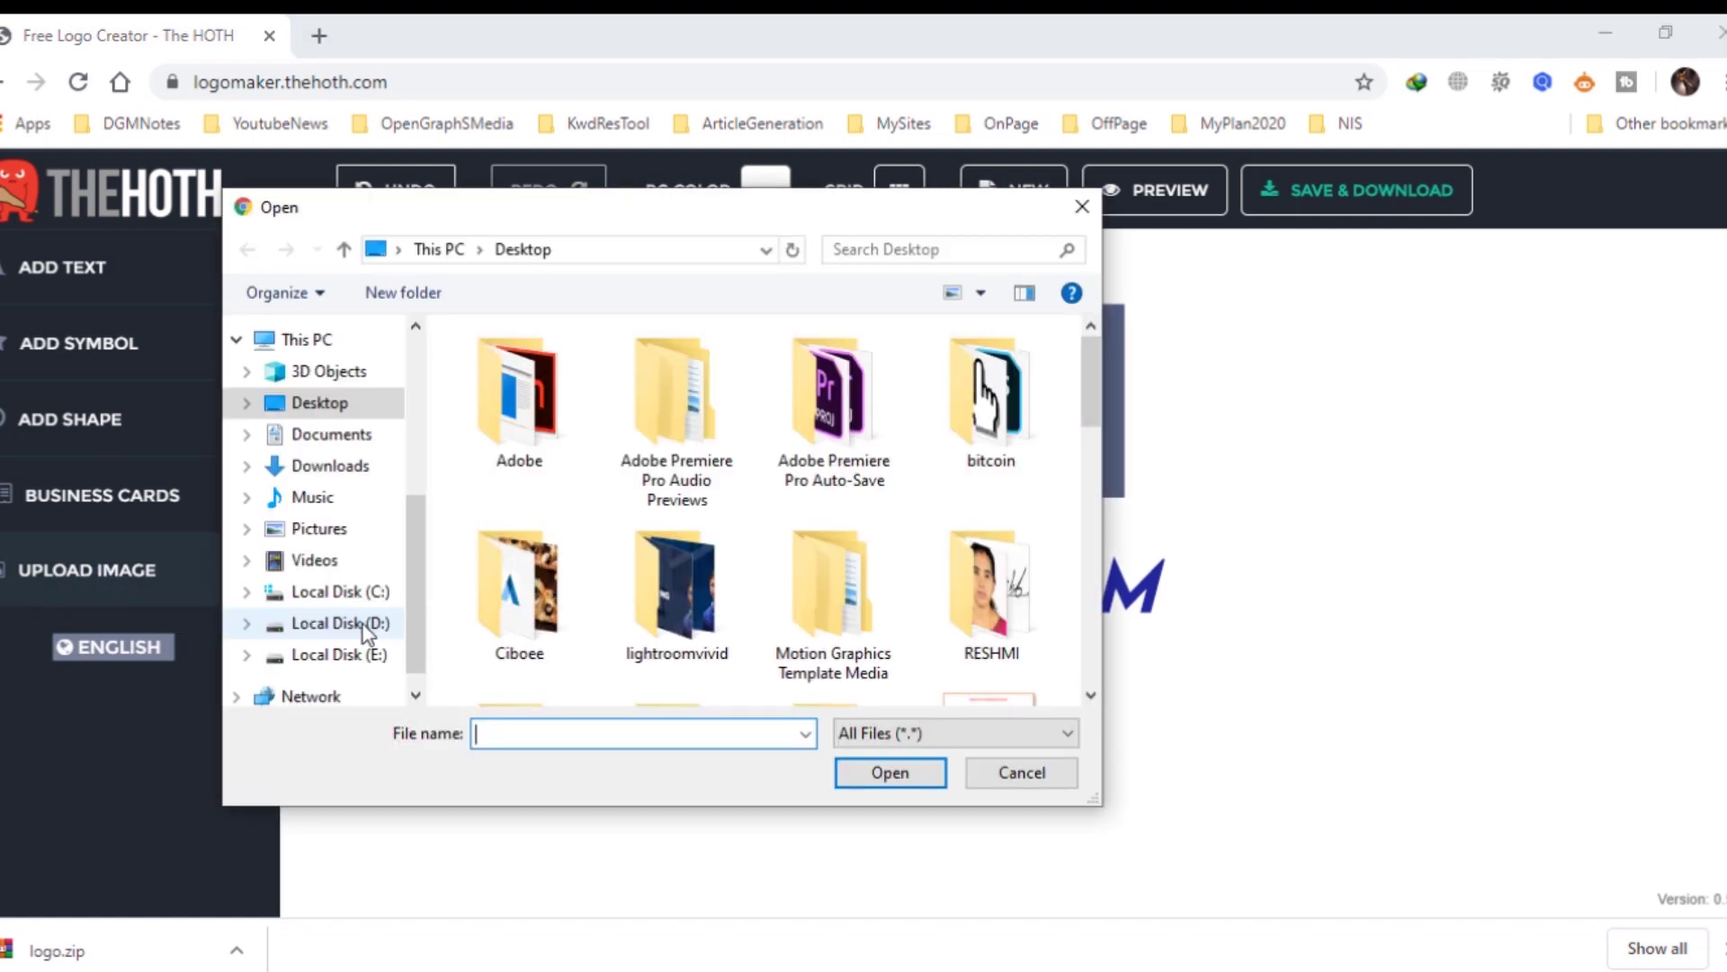
Browse to Local Disk (E:) > RENJDGM > logo and upload renj-dgm-logo.jpg.
drag(413, 541, 407, 597)
click(339, 611)
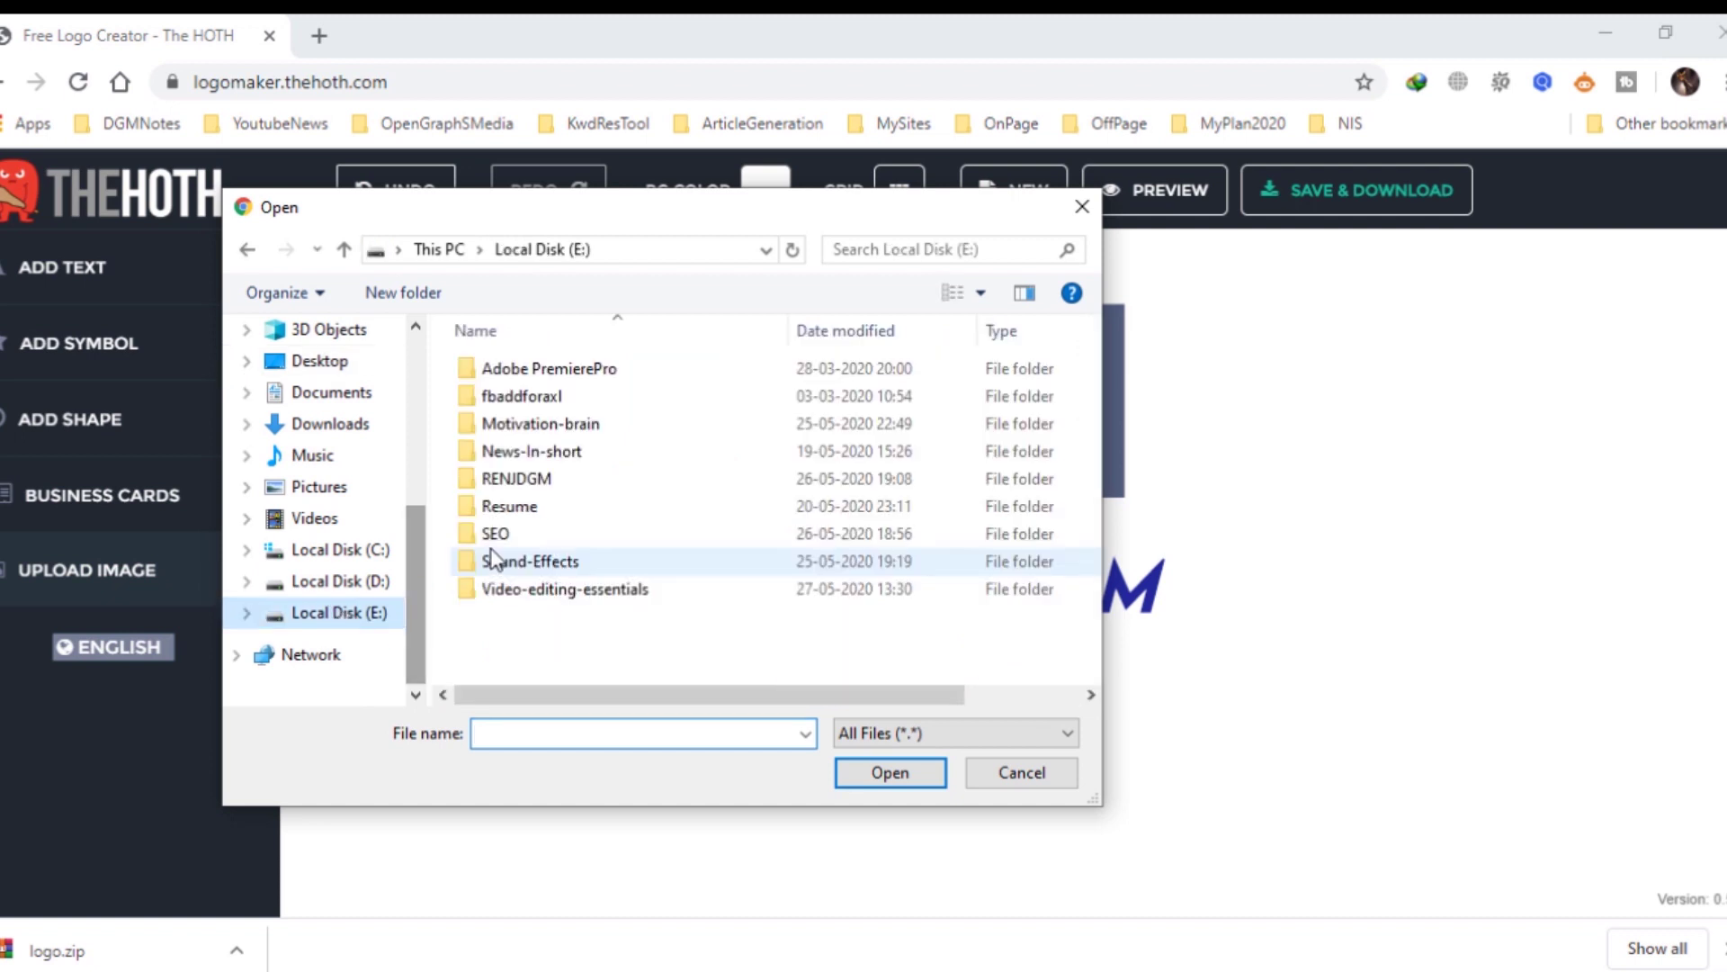
double_click(543, 477)
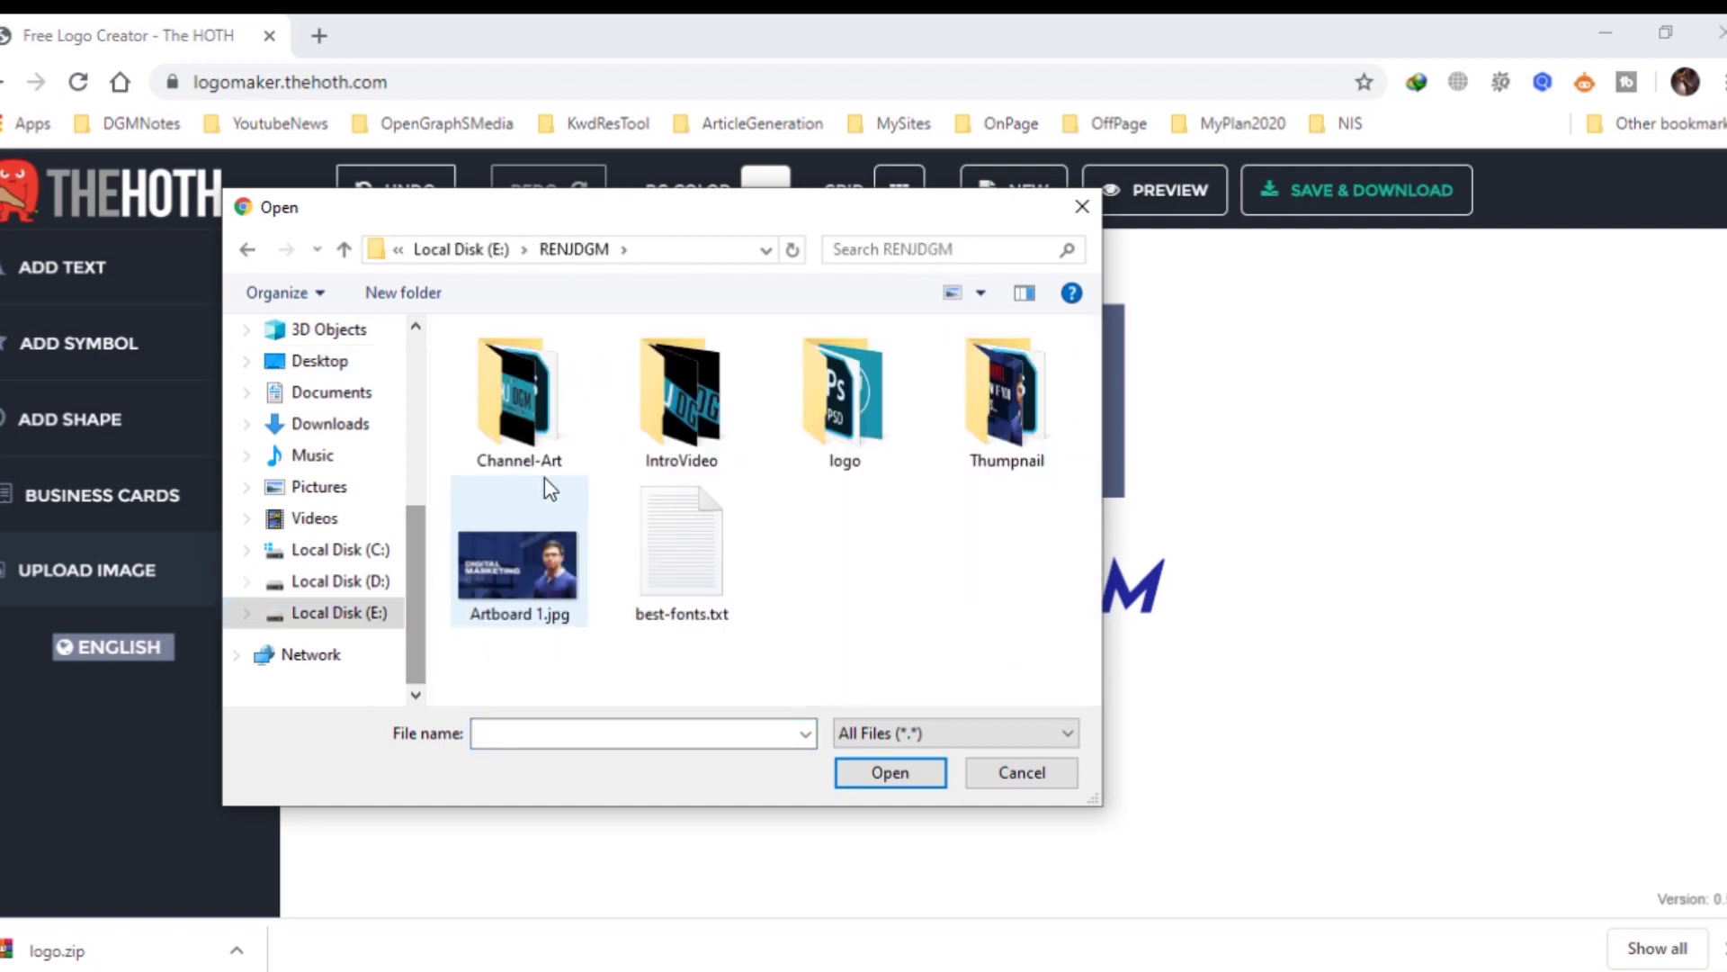
double_click(859, 425)
click(558, 370)
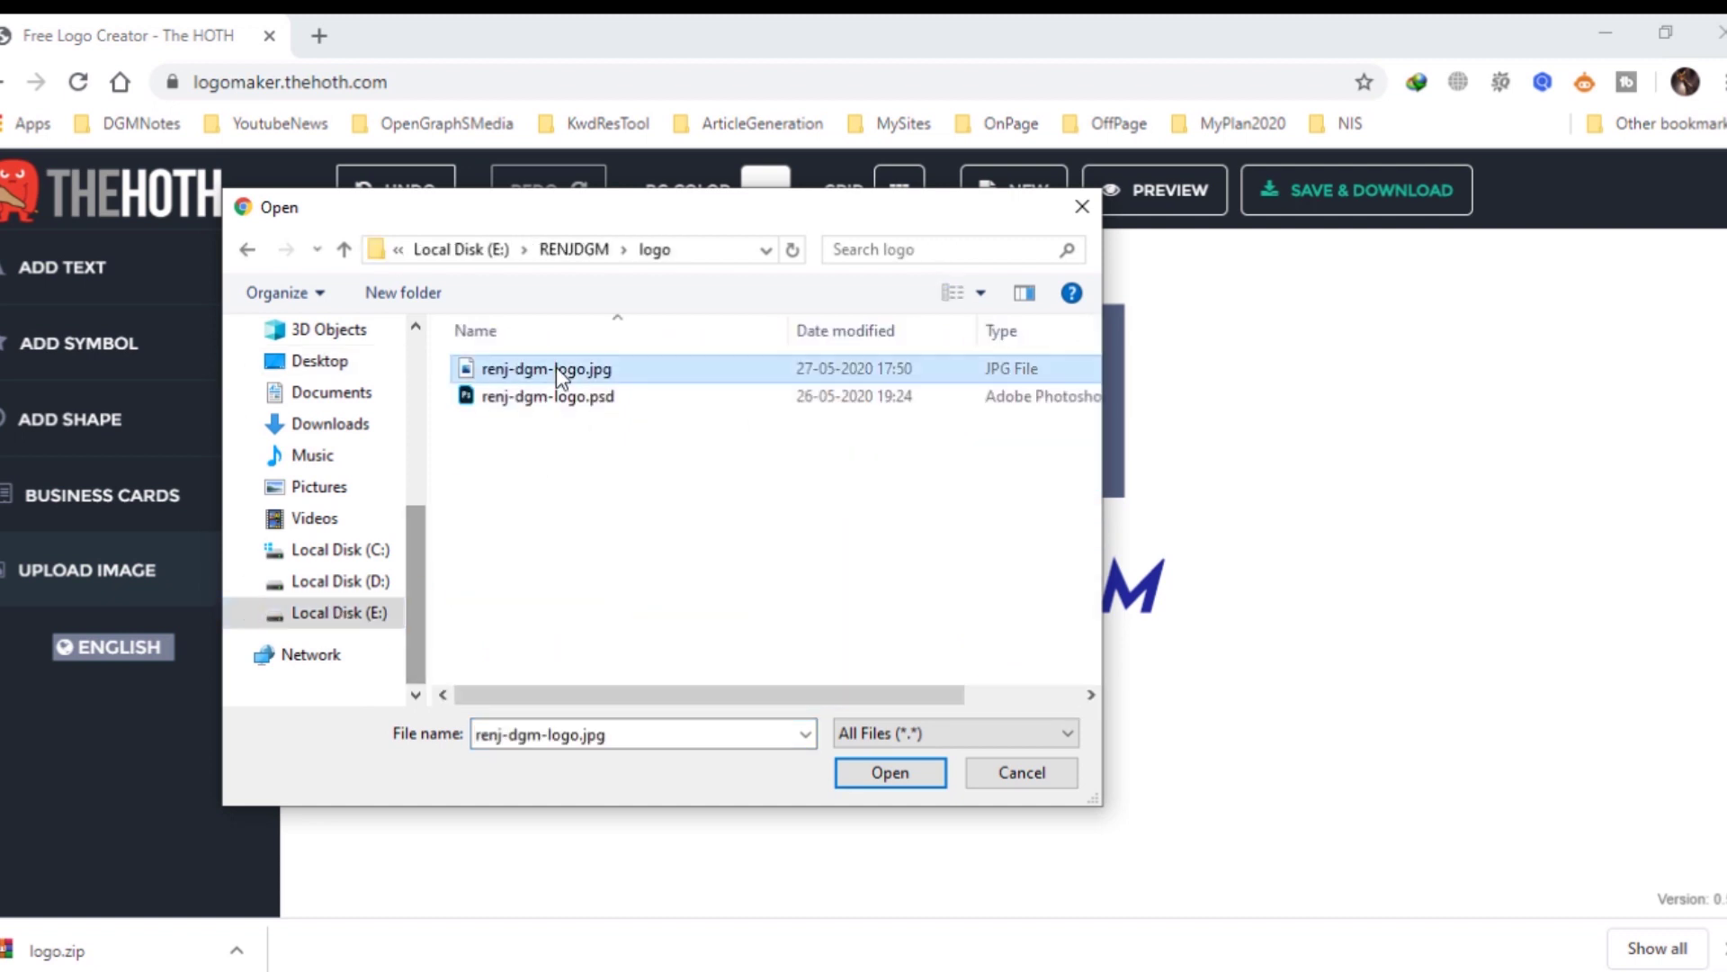
click(891, 772)
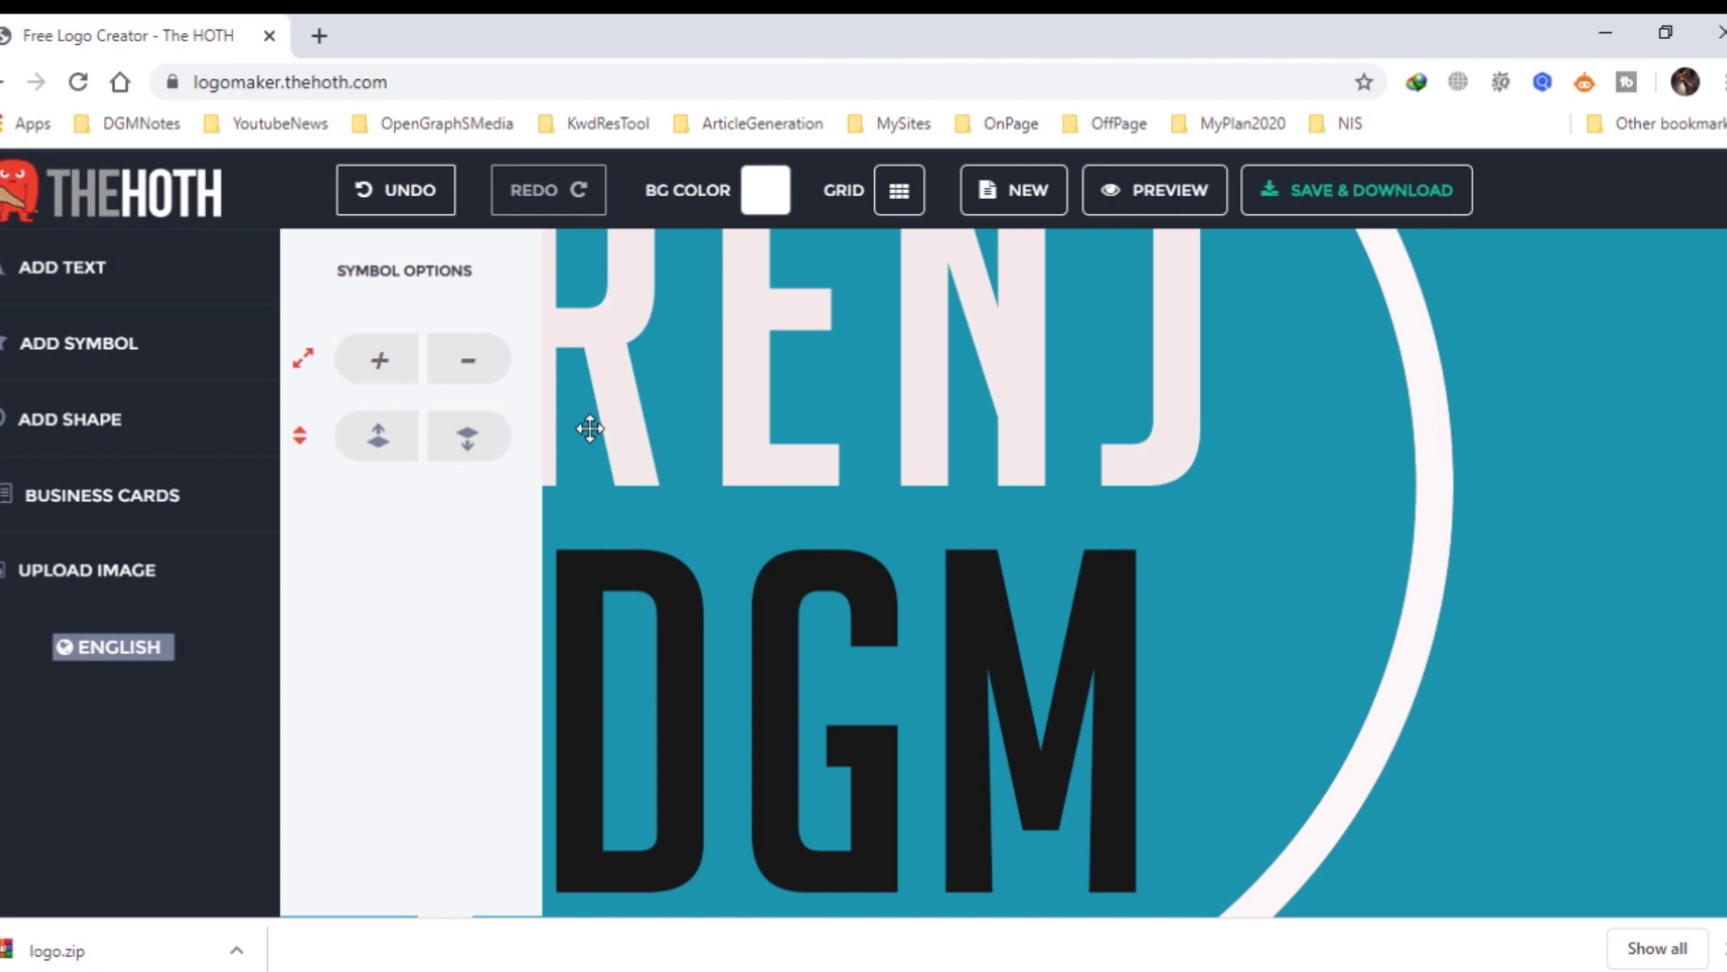
Scale the uploaded teal logo image down three times and move it aside.
click(467, 364)
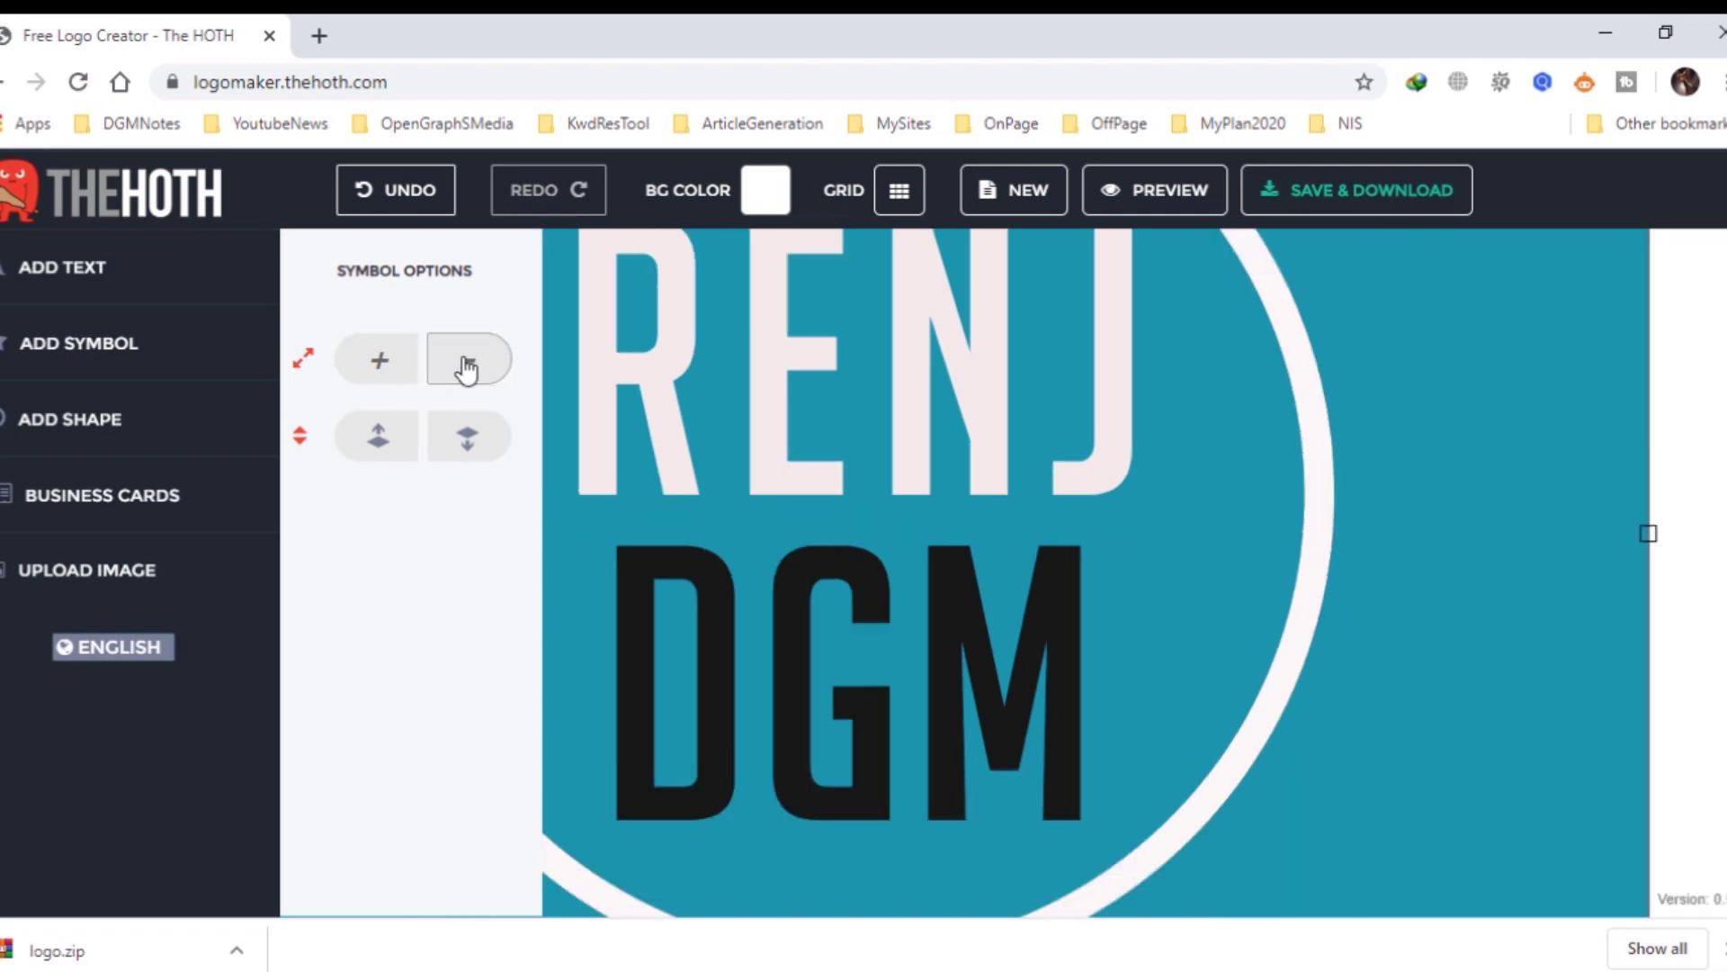
click(467, 364)
click(467, 364)
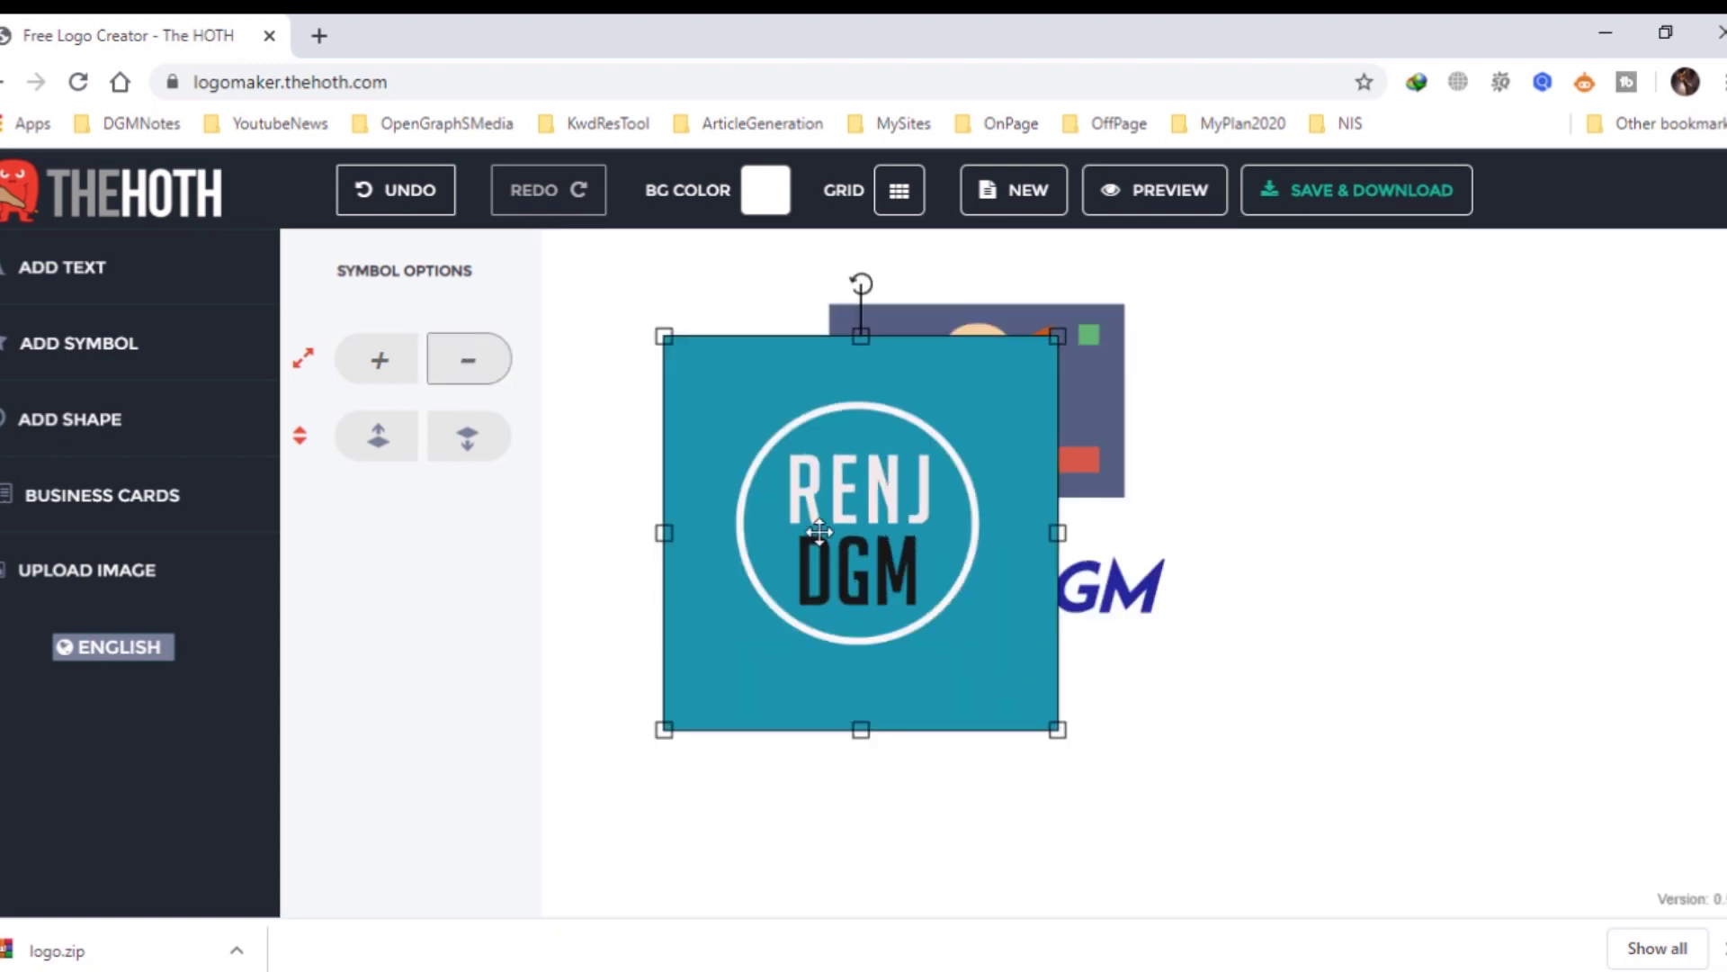
drag(860, 509, 1418, 513)
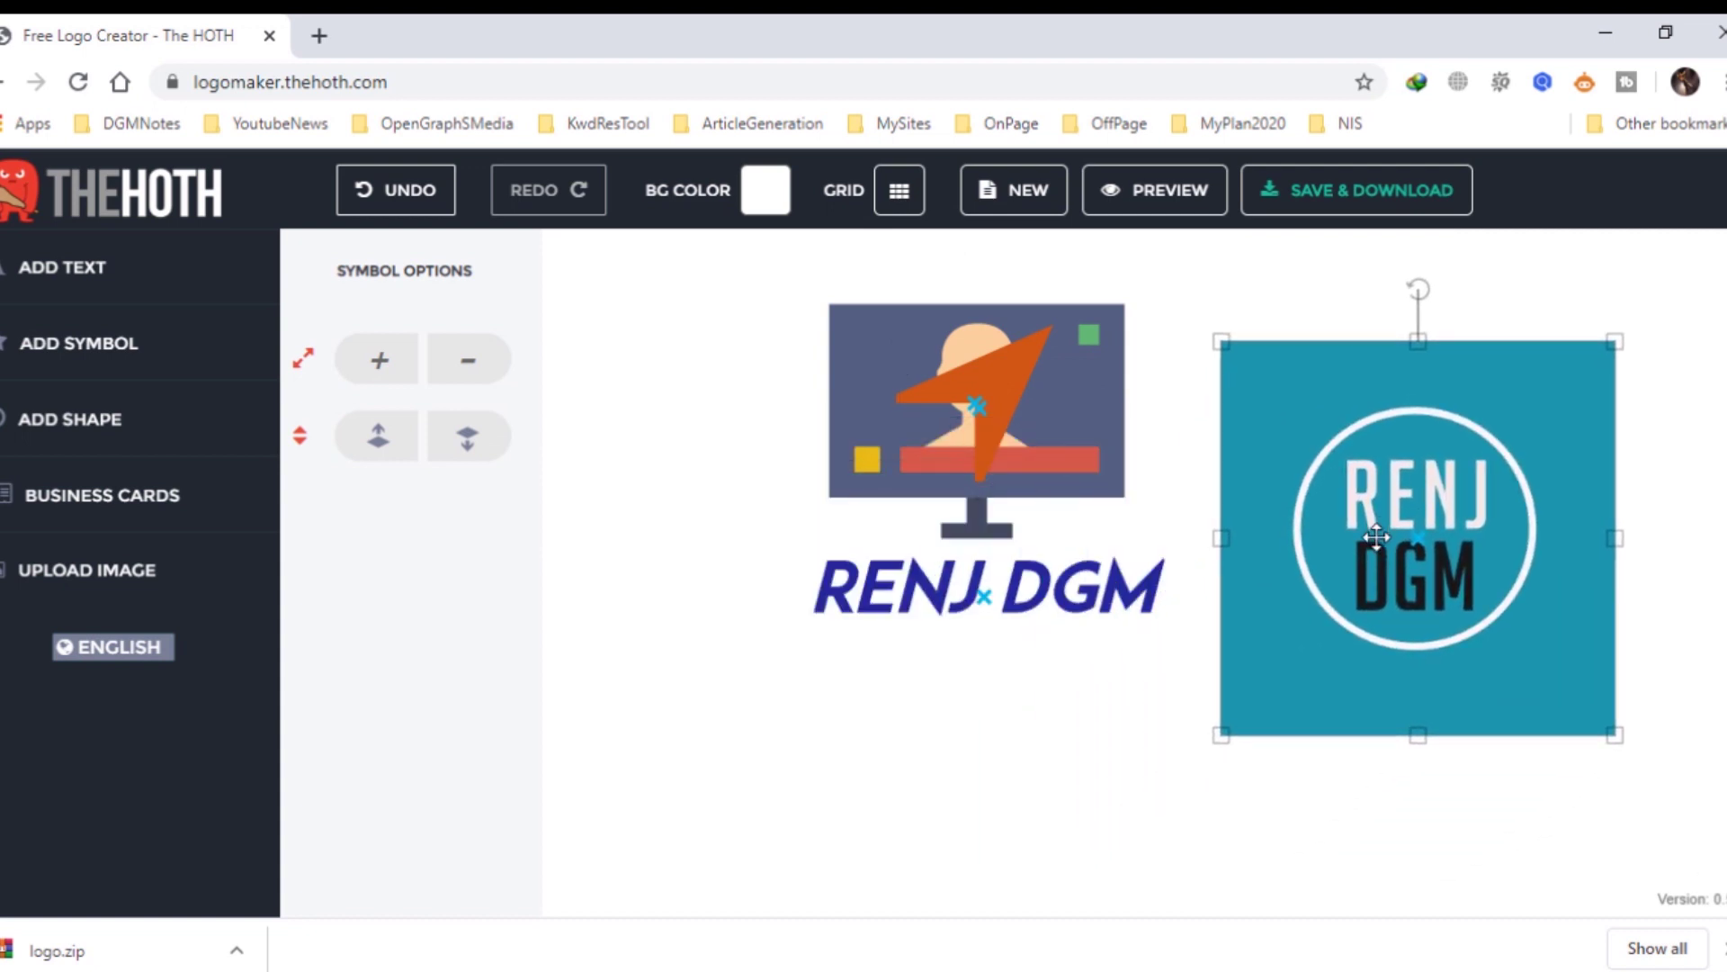
Delete the orange arrow and the monitor graphic, then move the teal image left over the text.
click(986, 423)
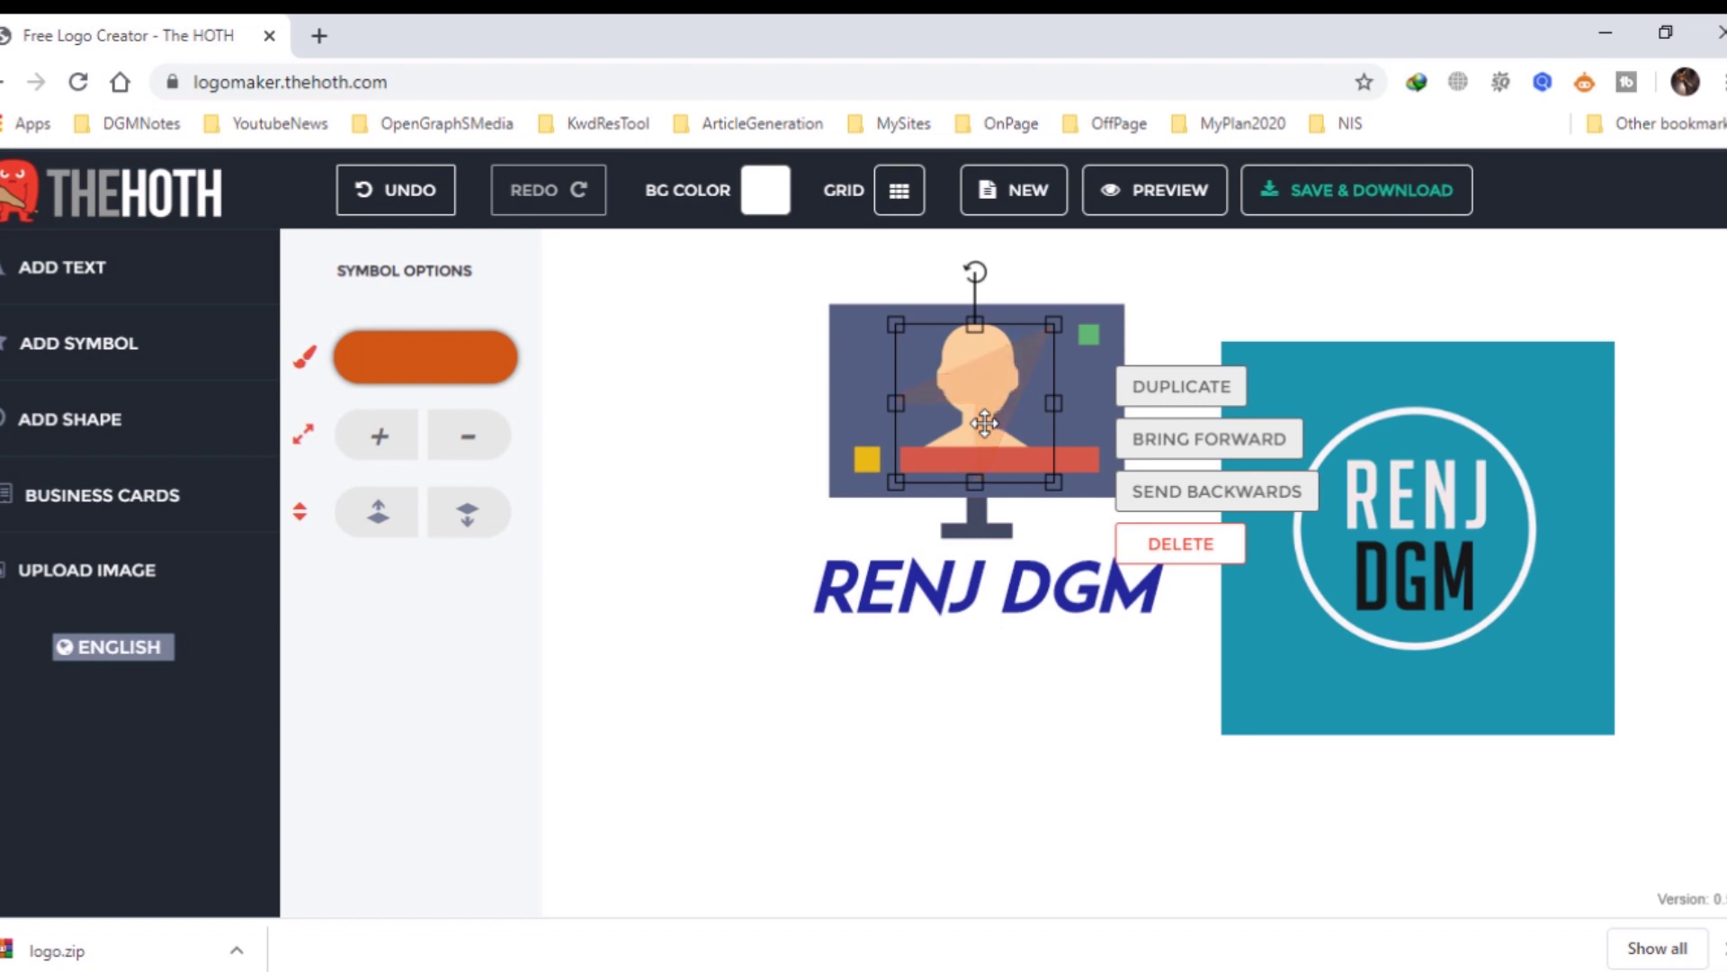
right_click(962, 396)
click(971, 369)
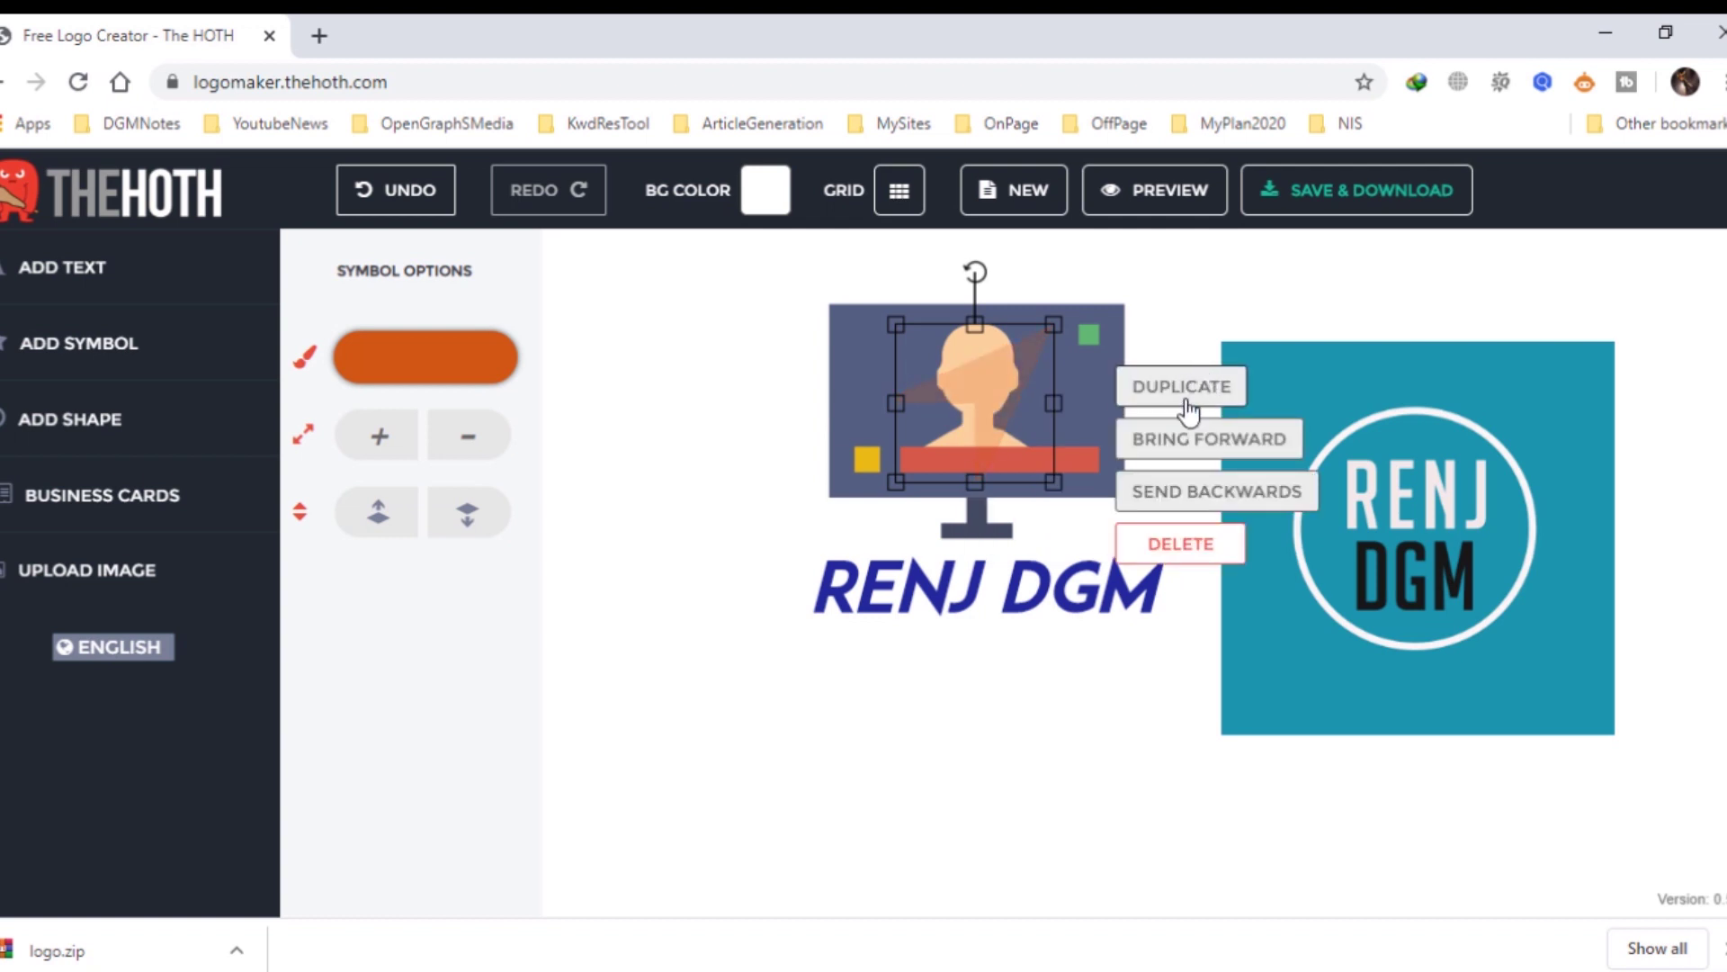
click(1196, 545)
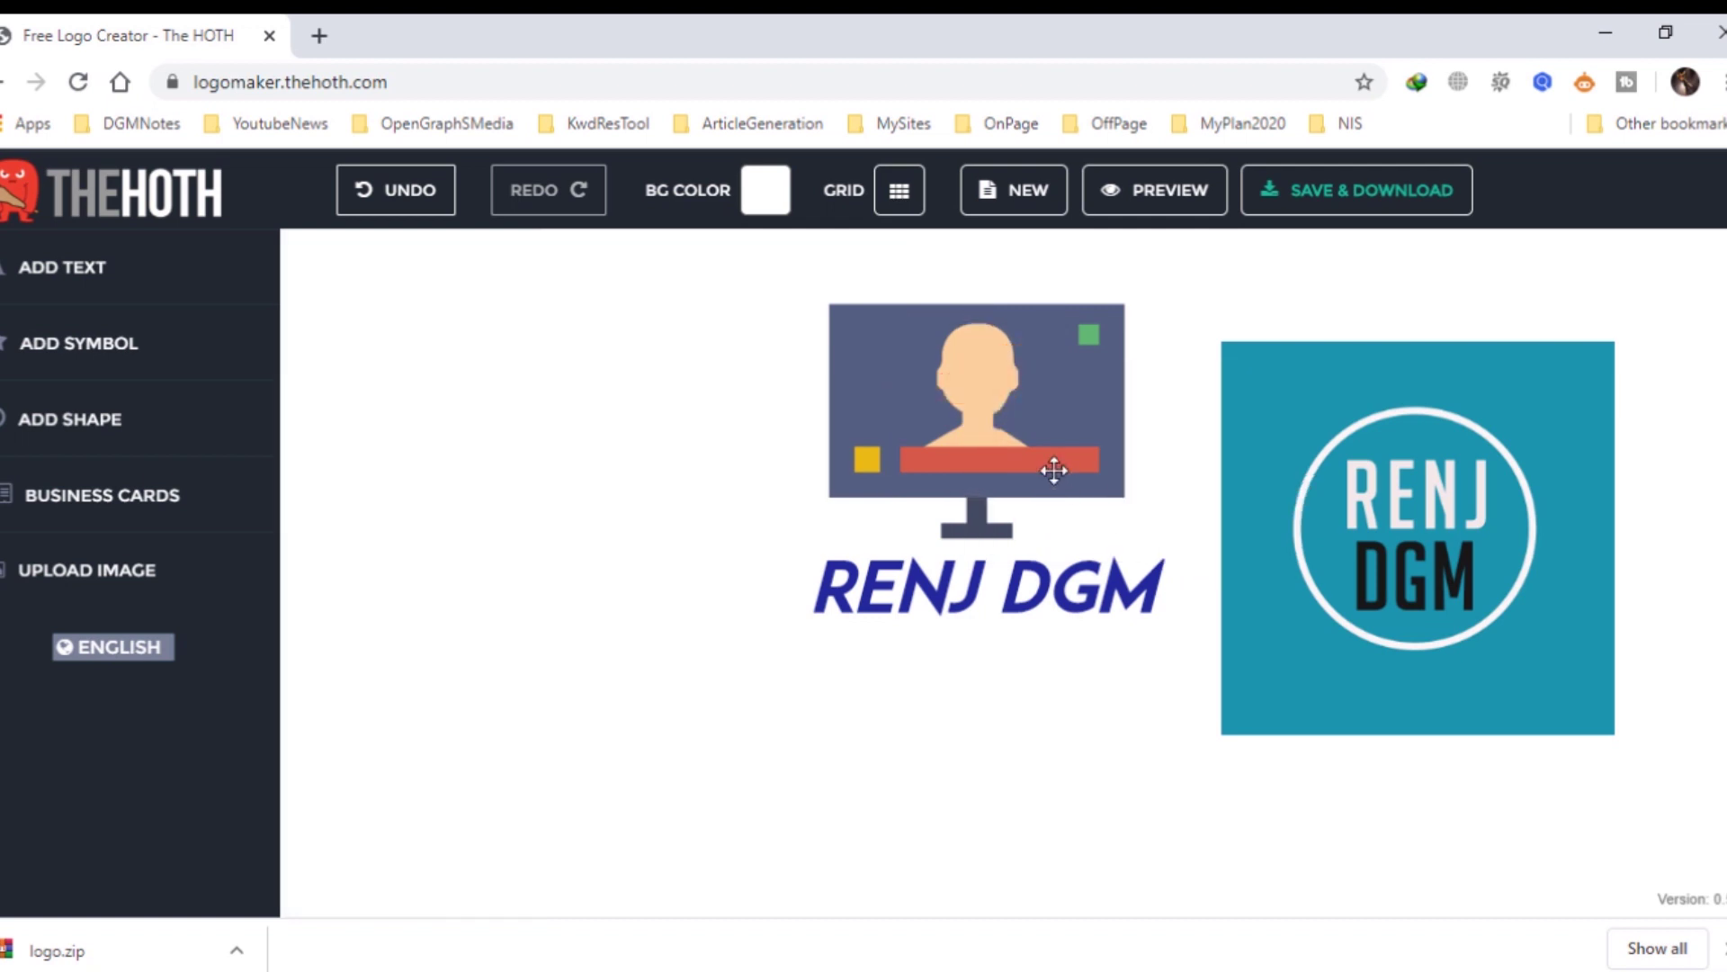
click(987, 386)
click(1262, 546)
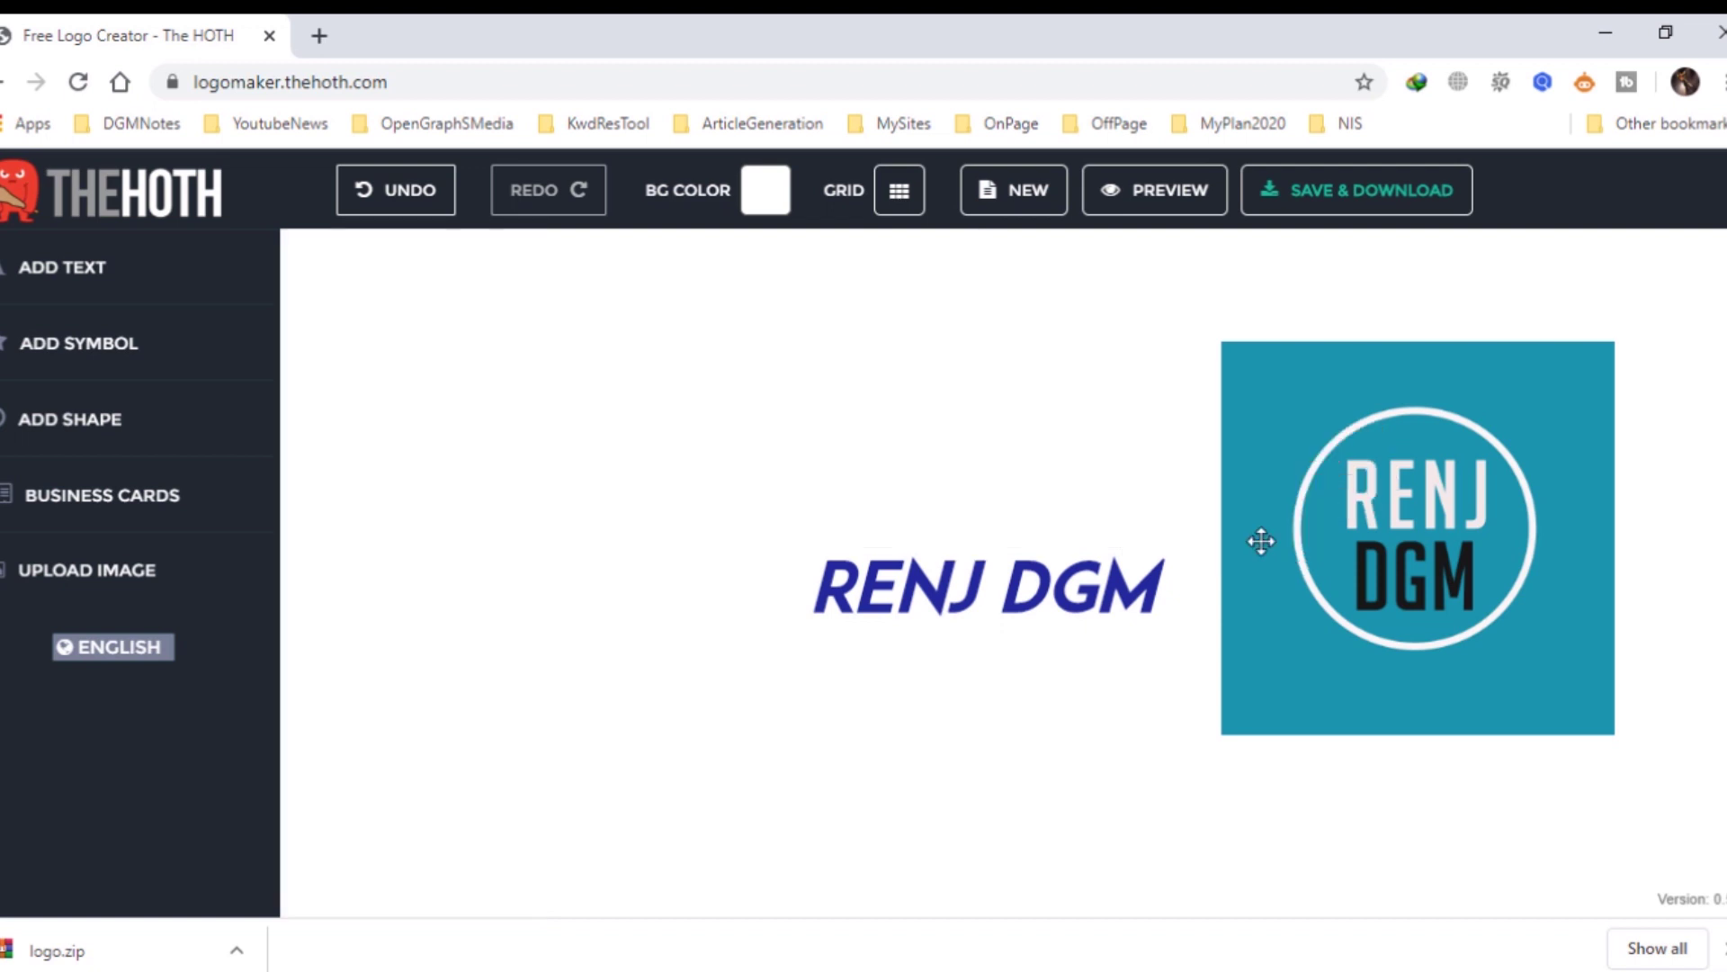
drag(1472, 491, 809, 480)
Move the RENJ DGM text below the teal image and centre it there.
click(1000, 574)
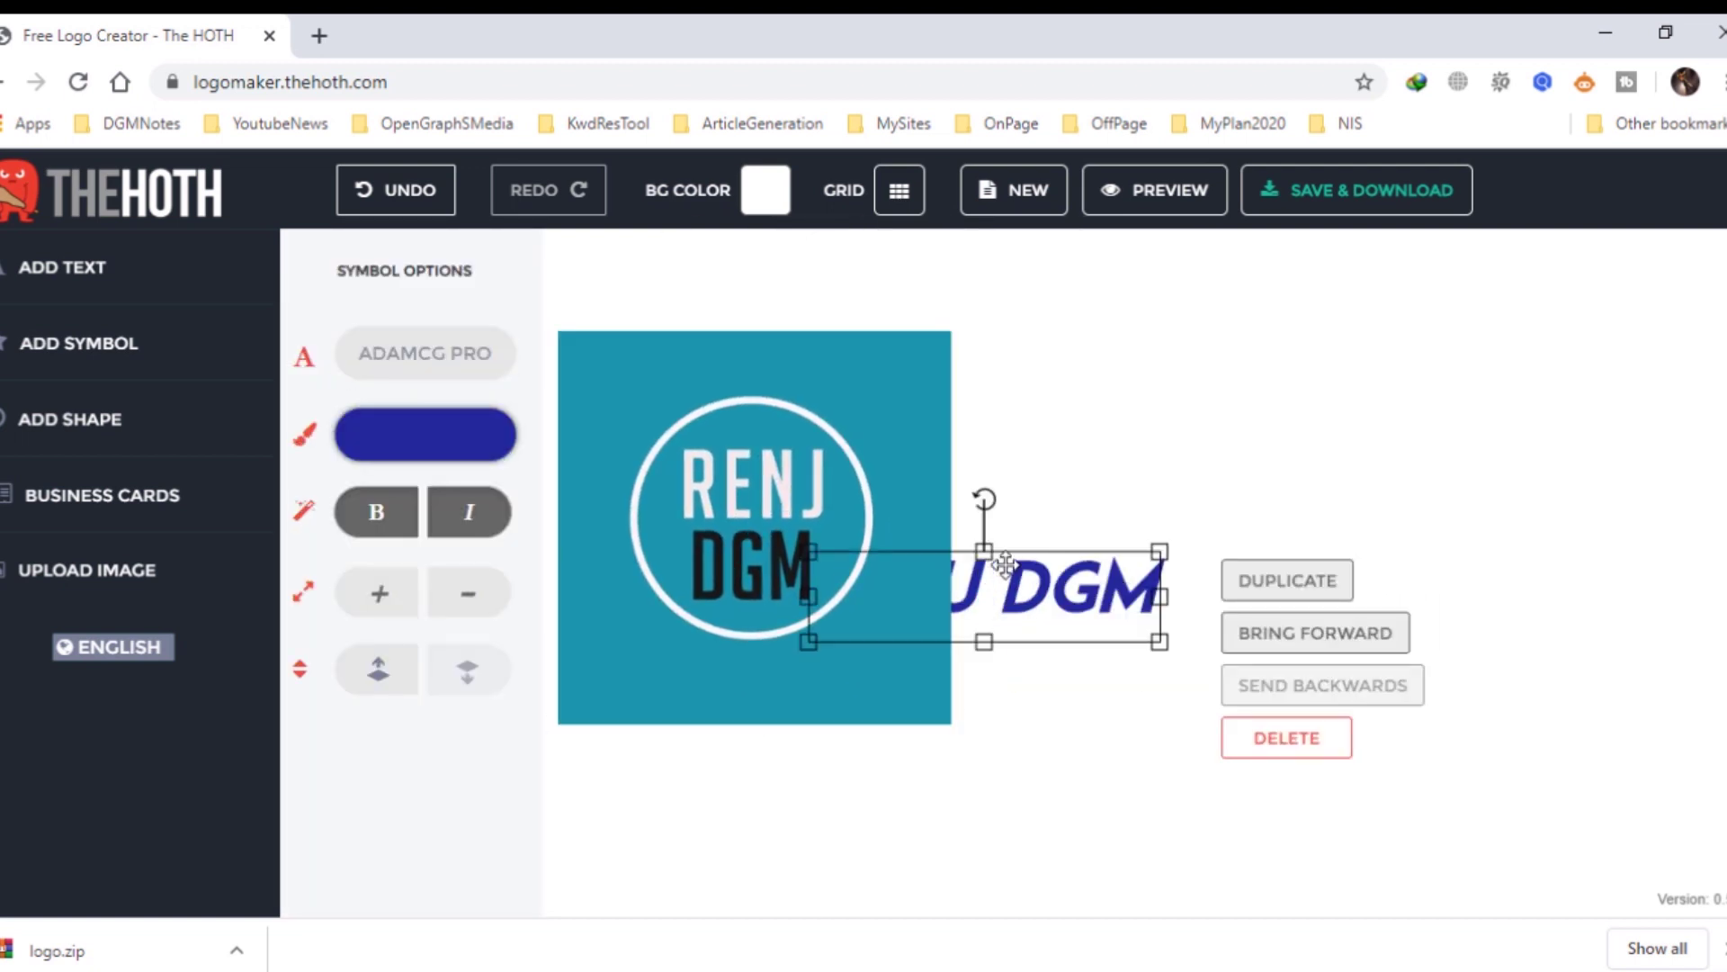
drag(1080, 585, 835, 810)
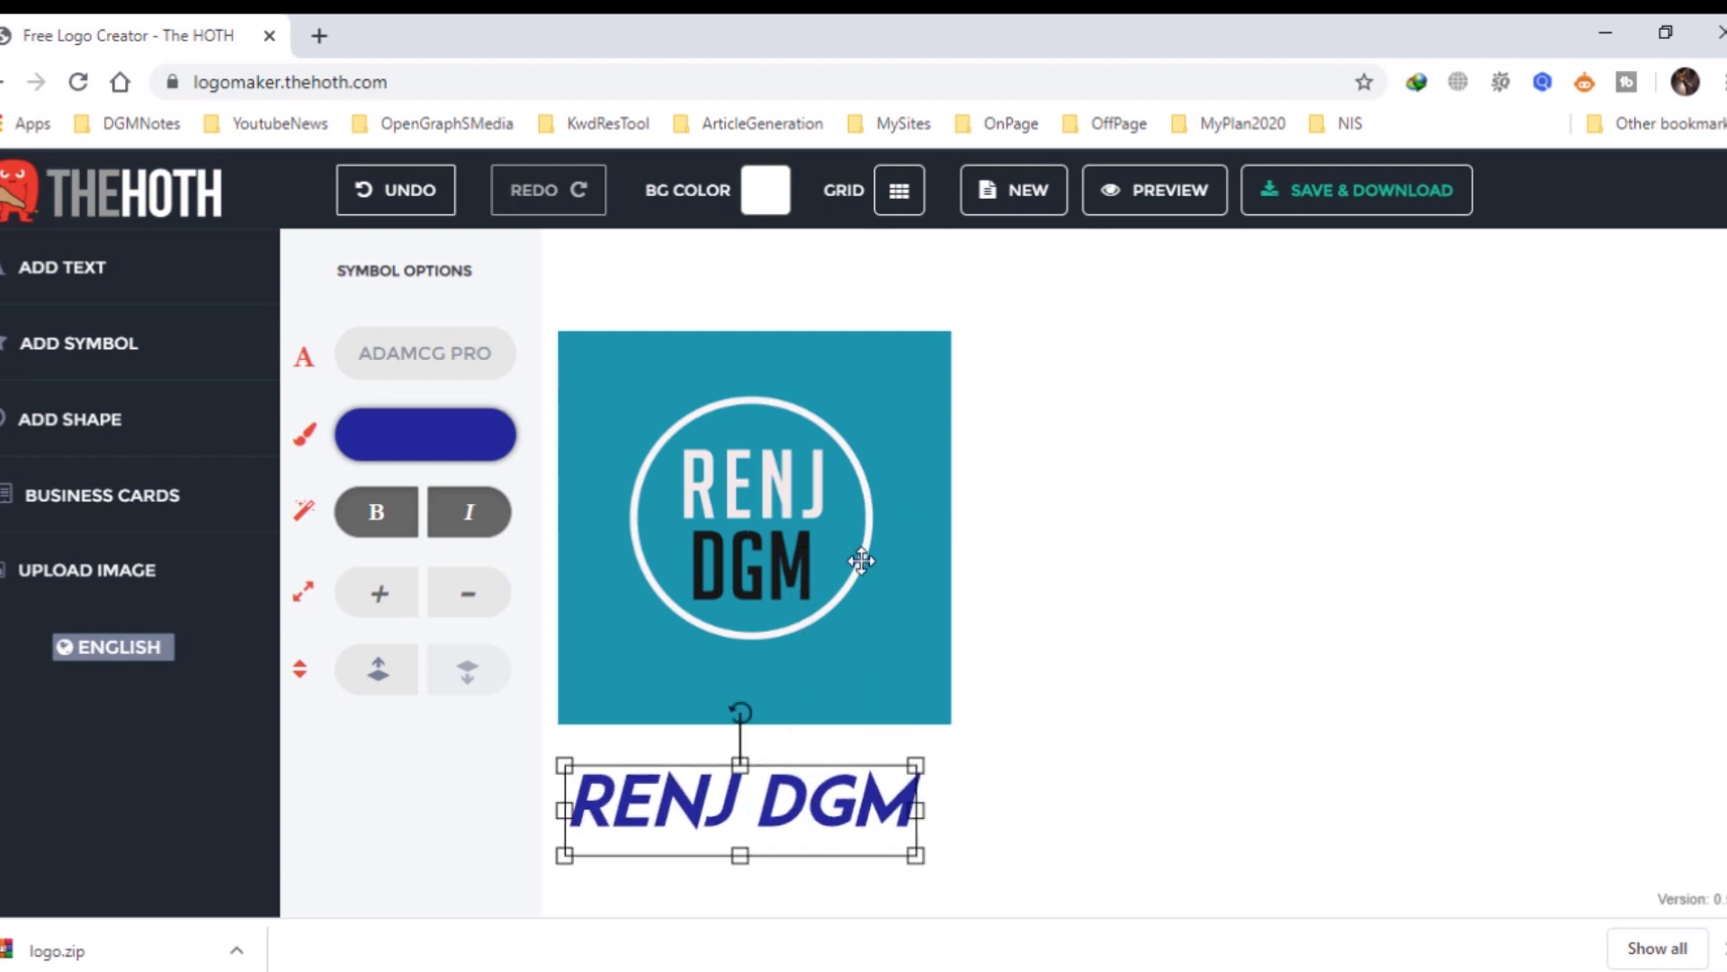
drag(856, 560, 1080, 514)
drag(882, 750, 995, 738)
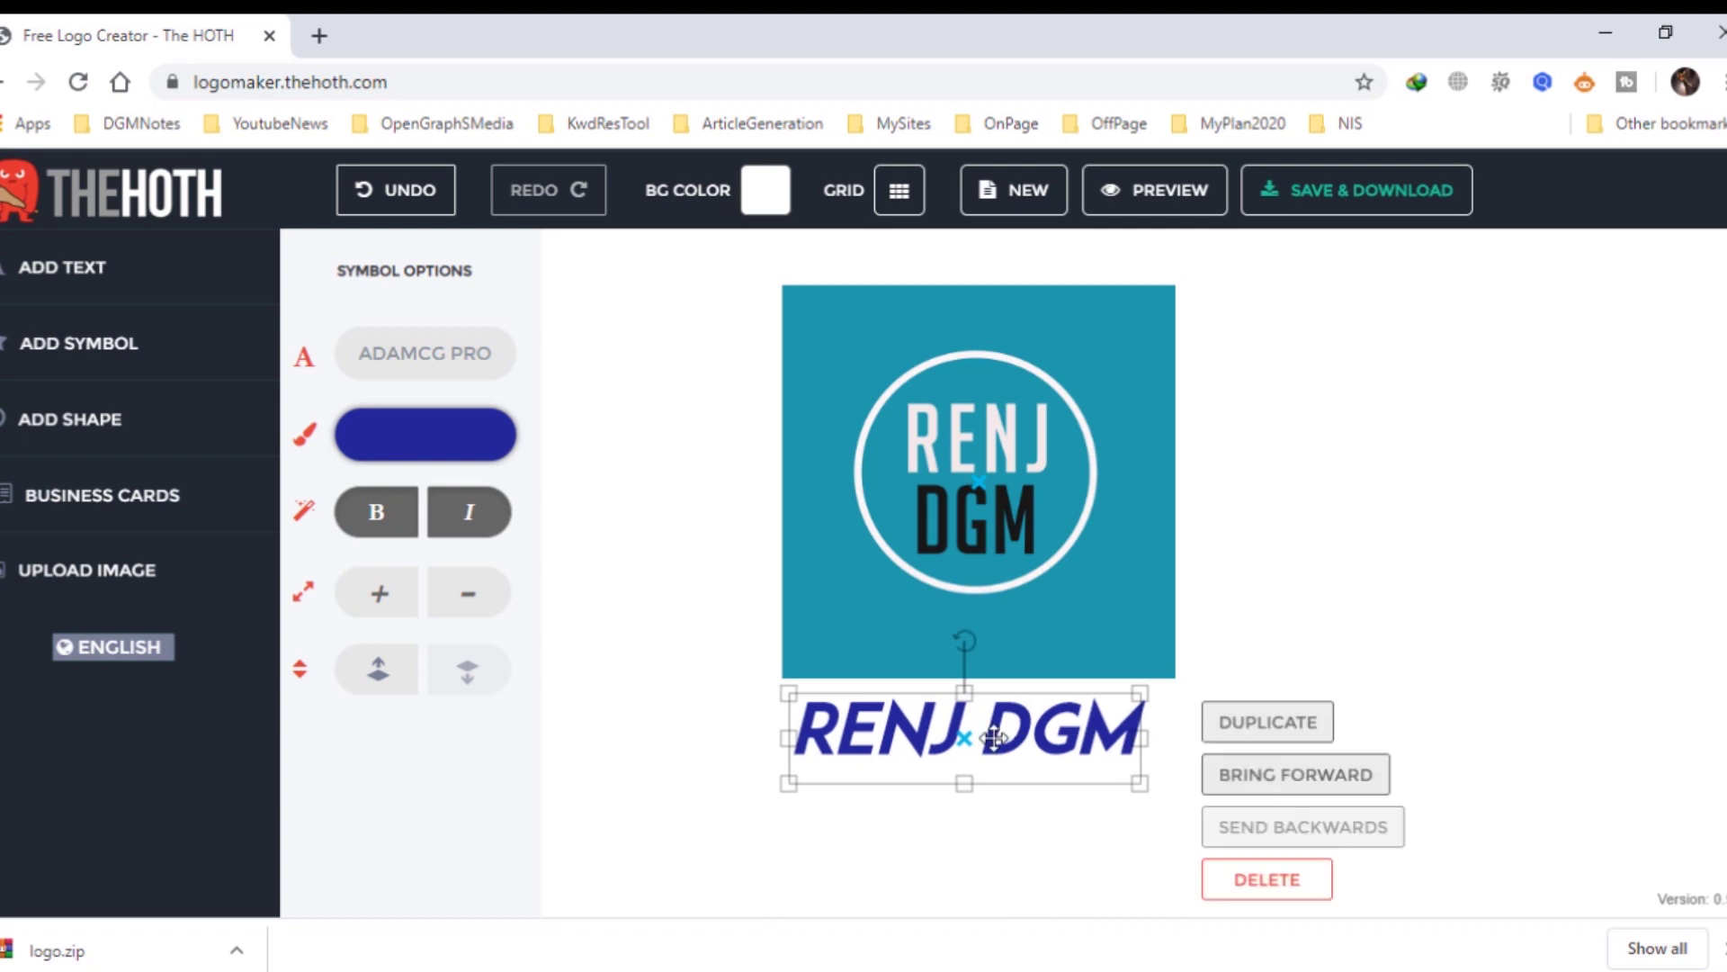
Replace the text with 'DIGITAL MARKETING', scale it down three times, and centre it under the logo.
double_click(997, 738)
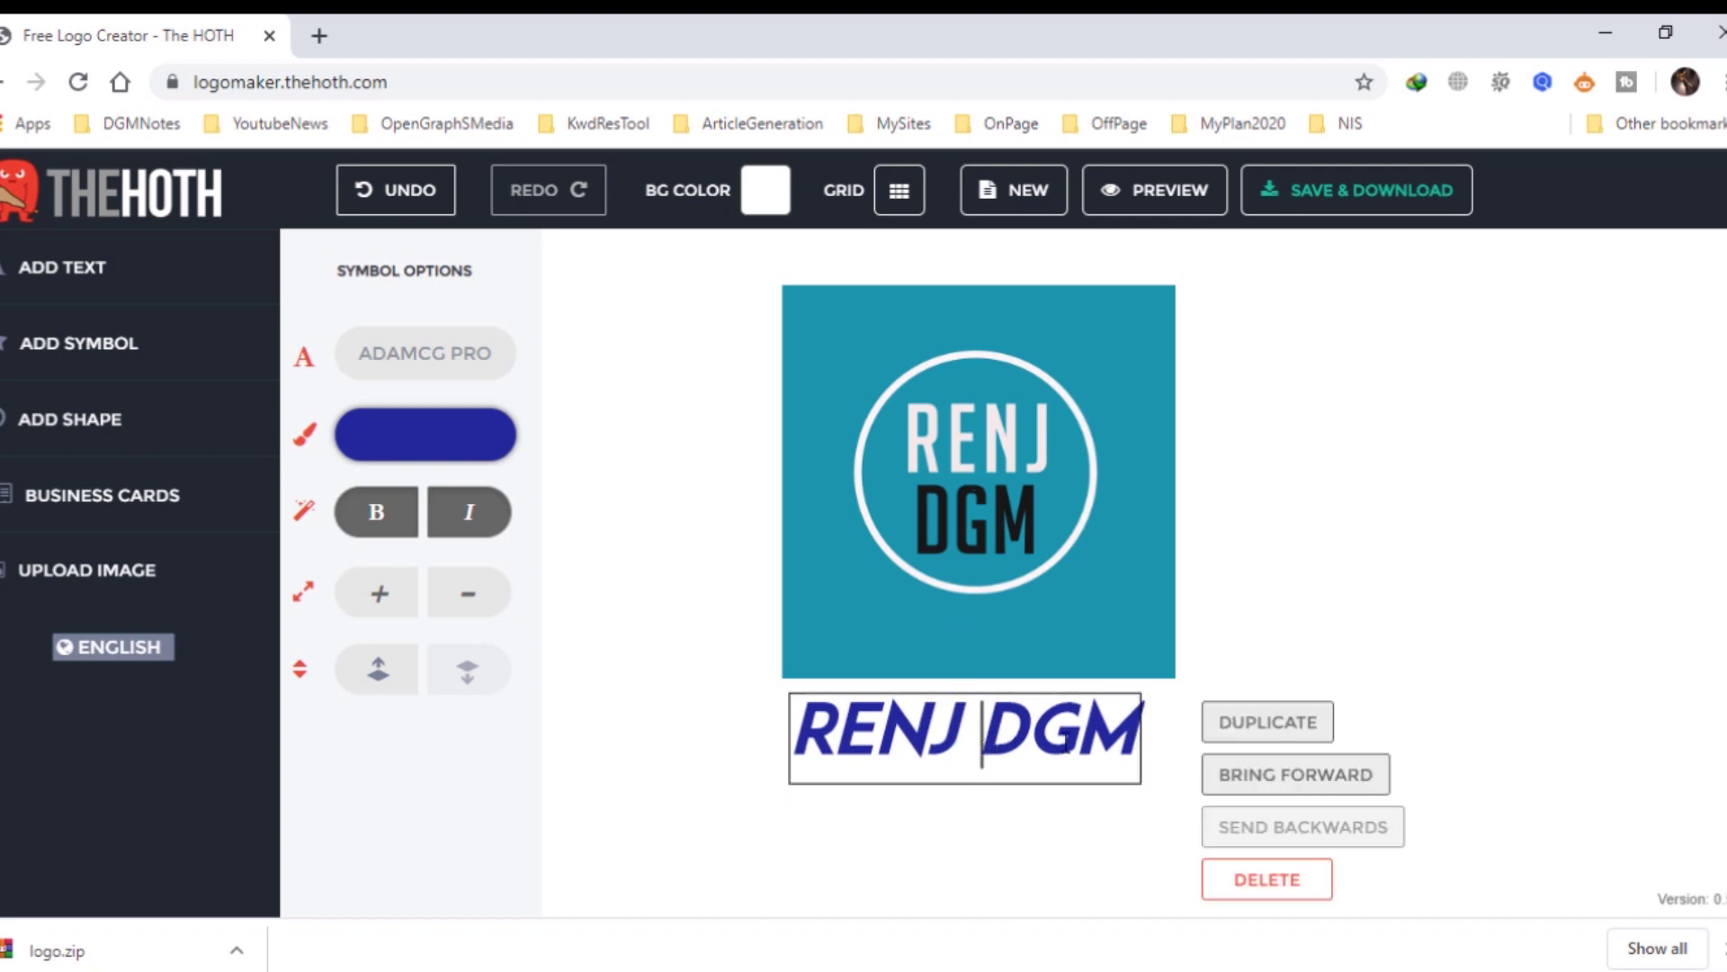
key(ctrl+a)
key(BackSpace)
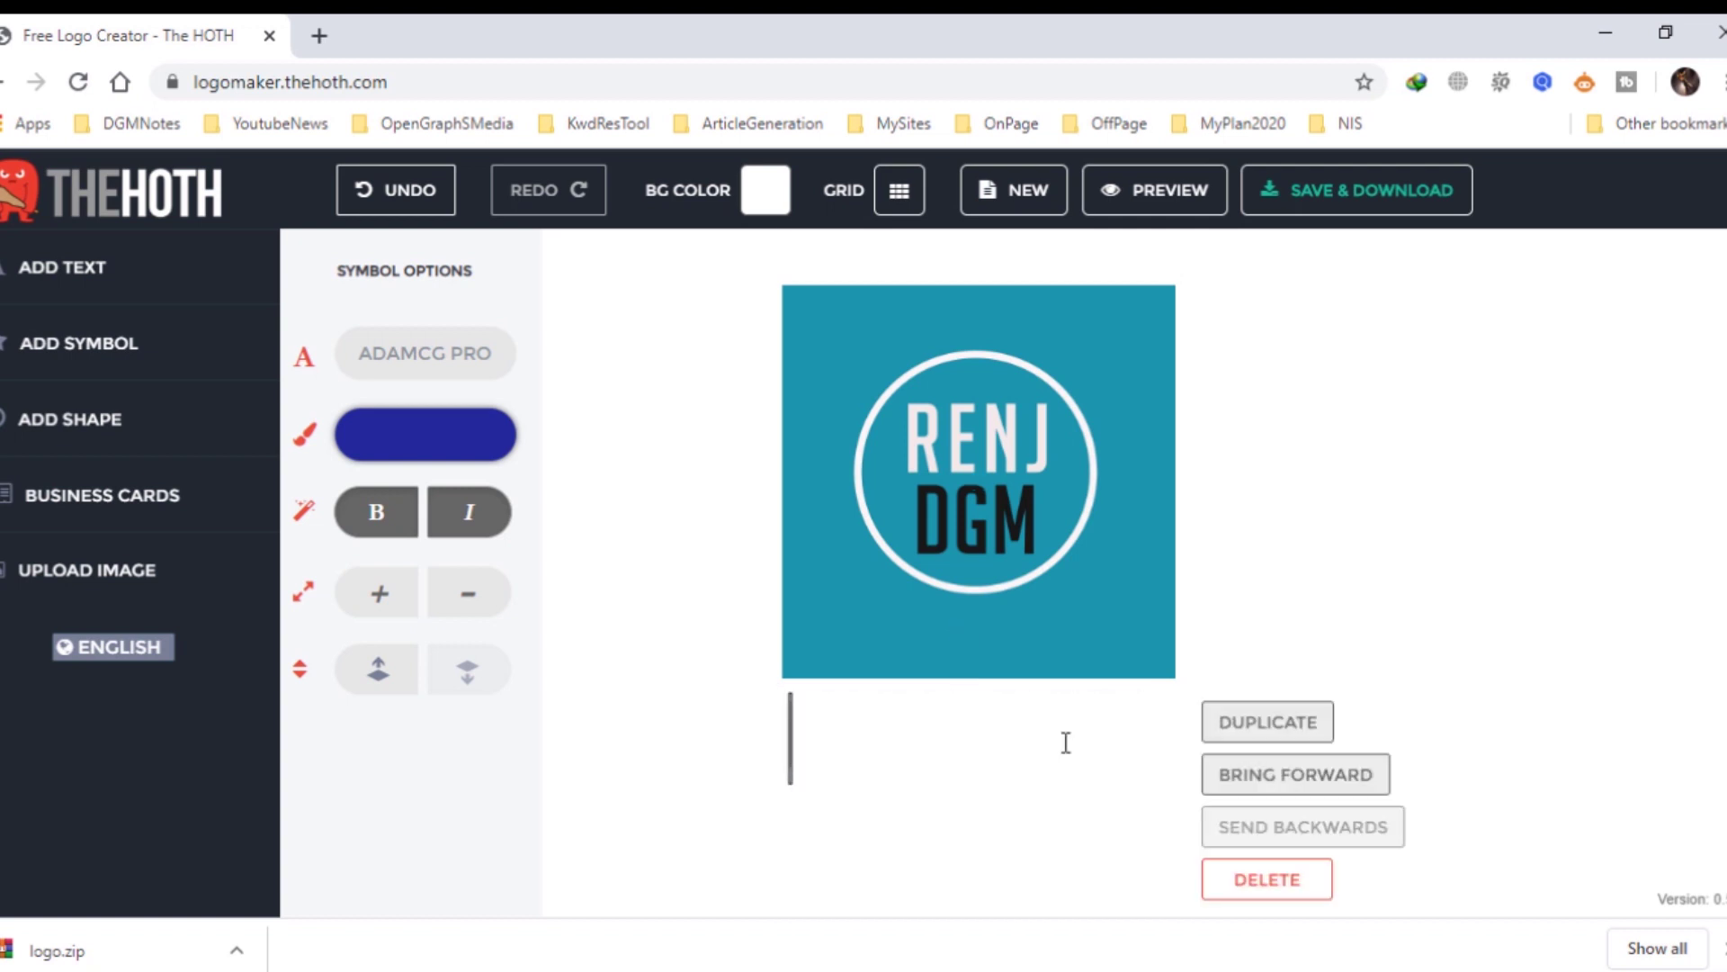
text(DIG)
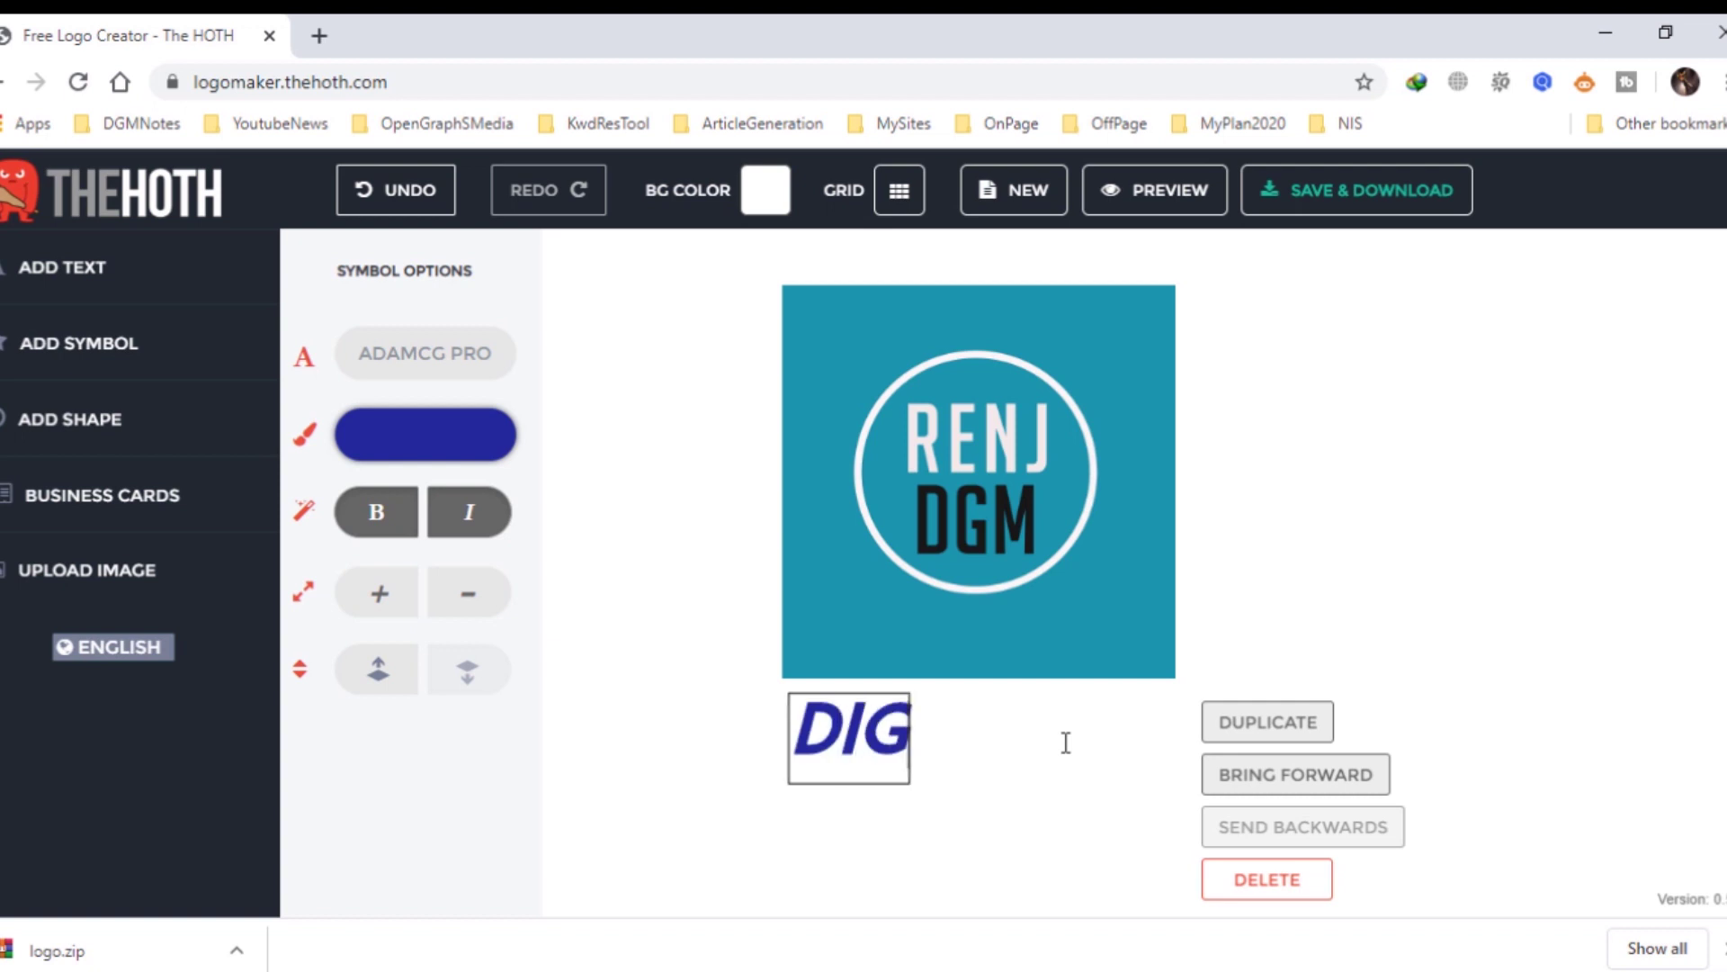
text(ITAL M)
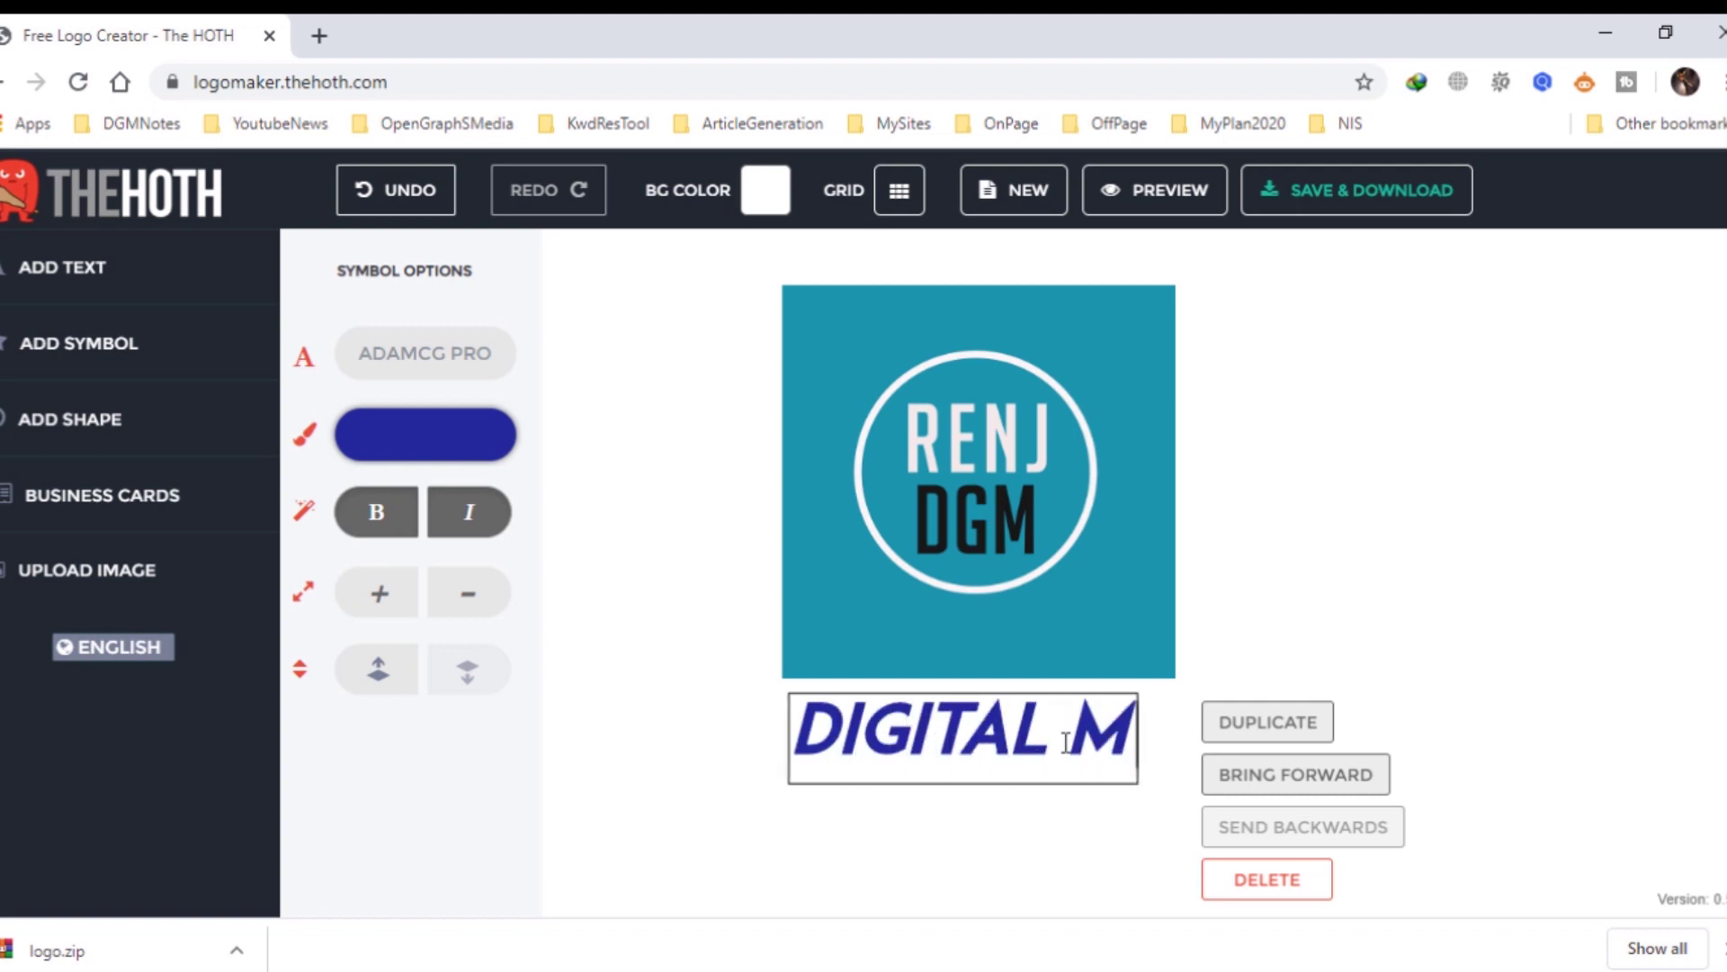
text(ARKETIN)
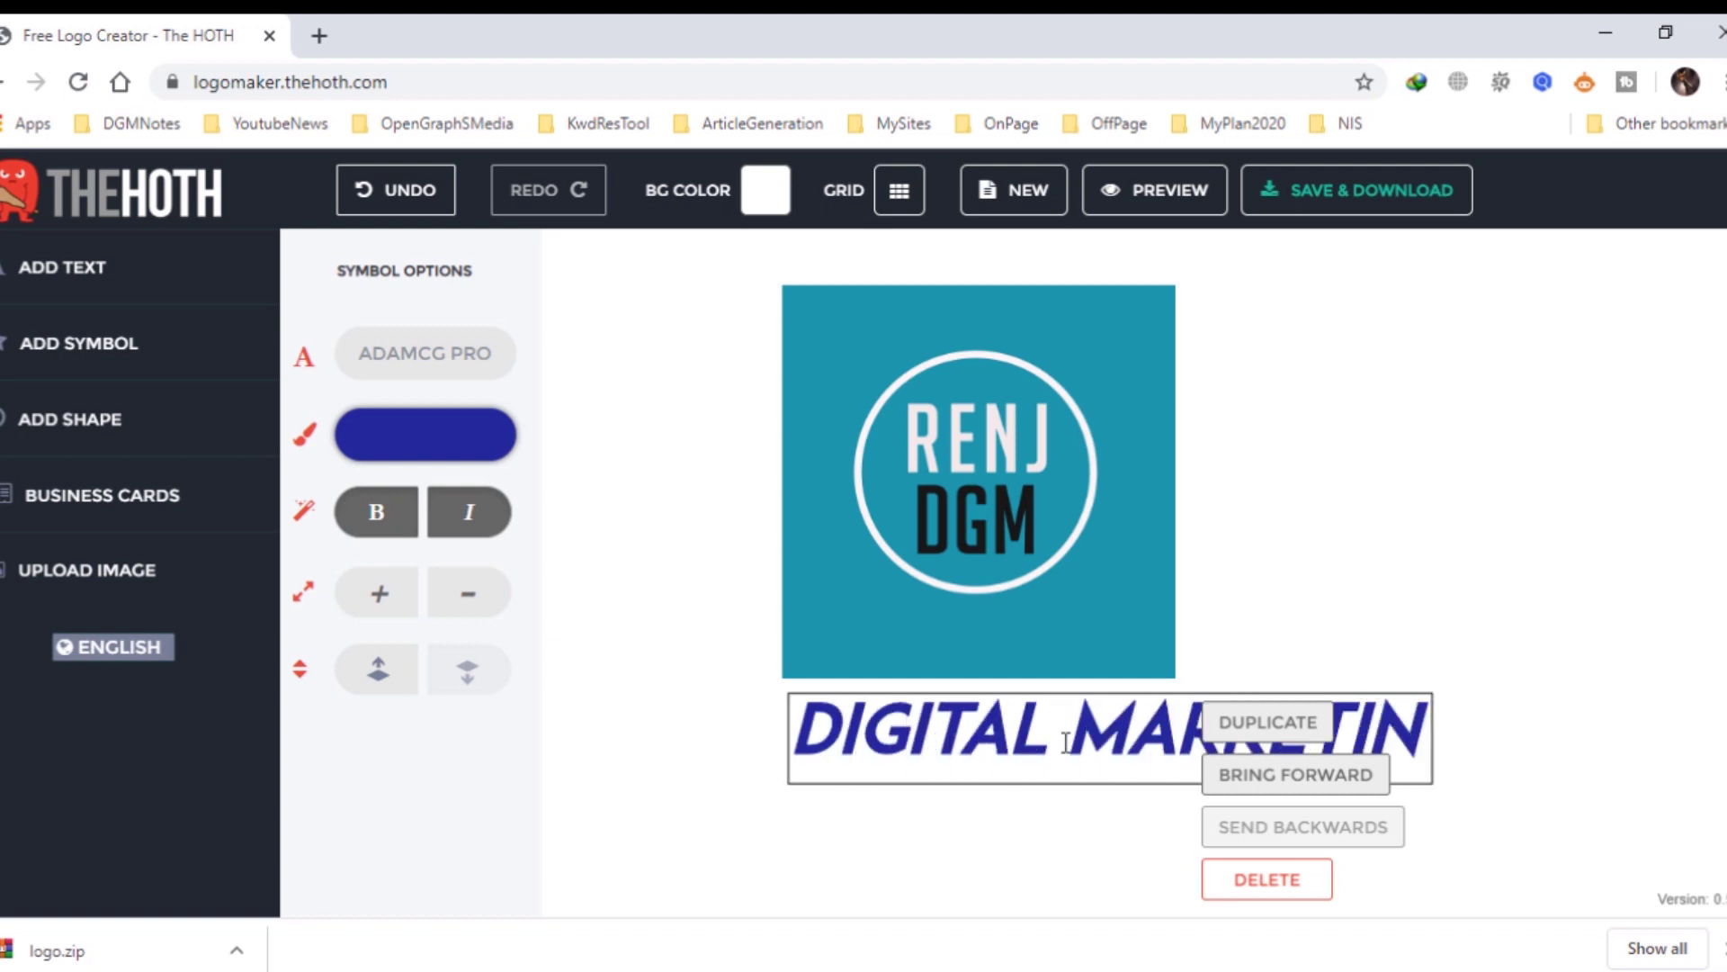
text(G)
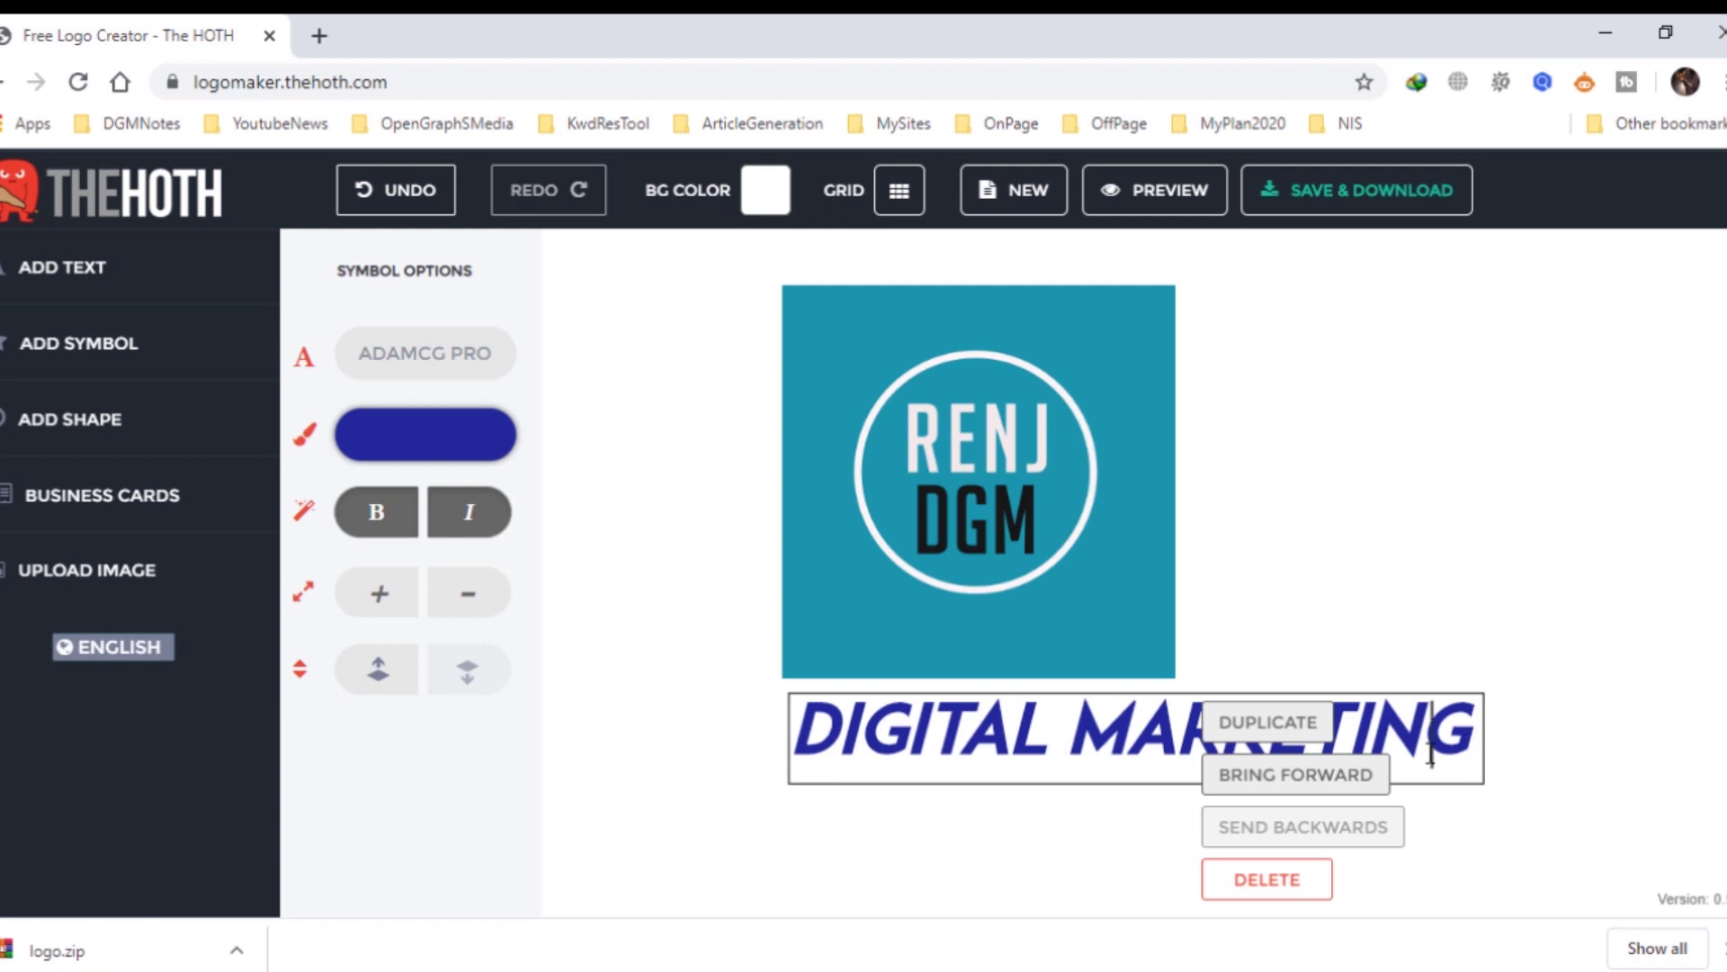
click(474, 601)
click(474, 601)
click(474, 601)
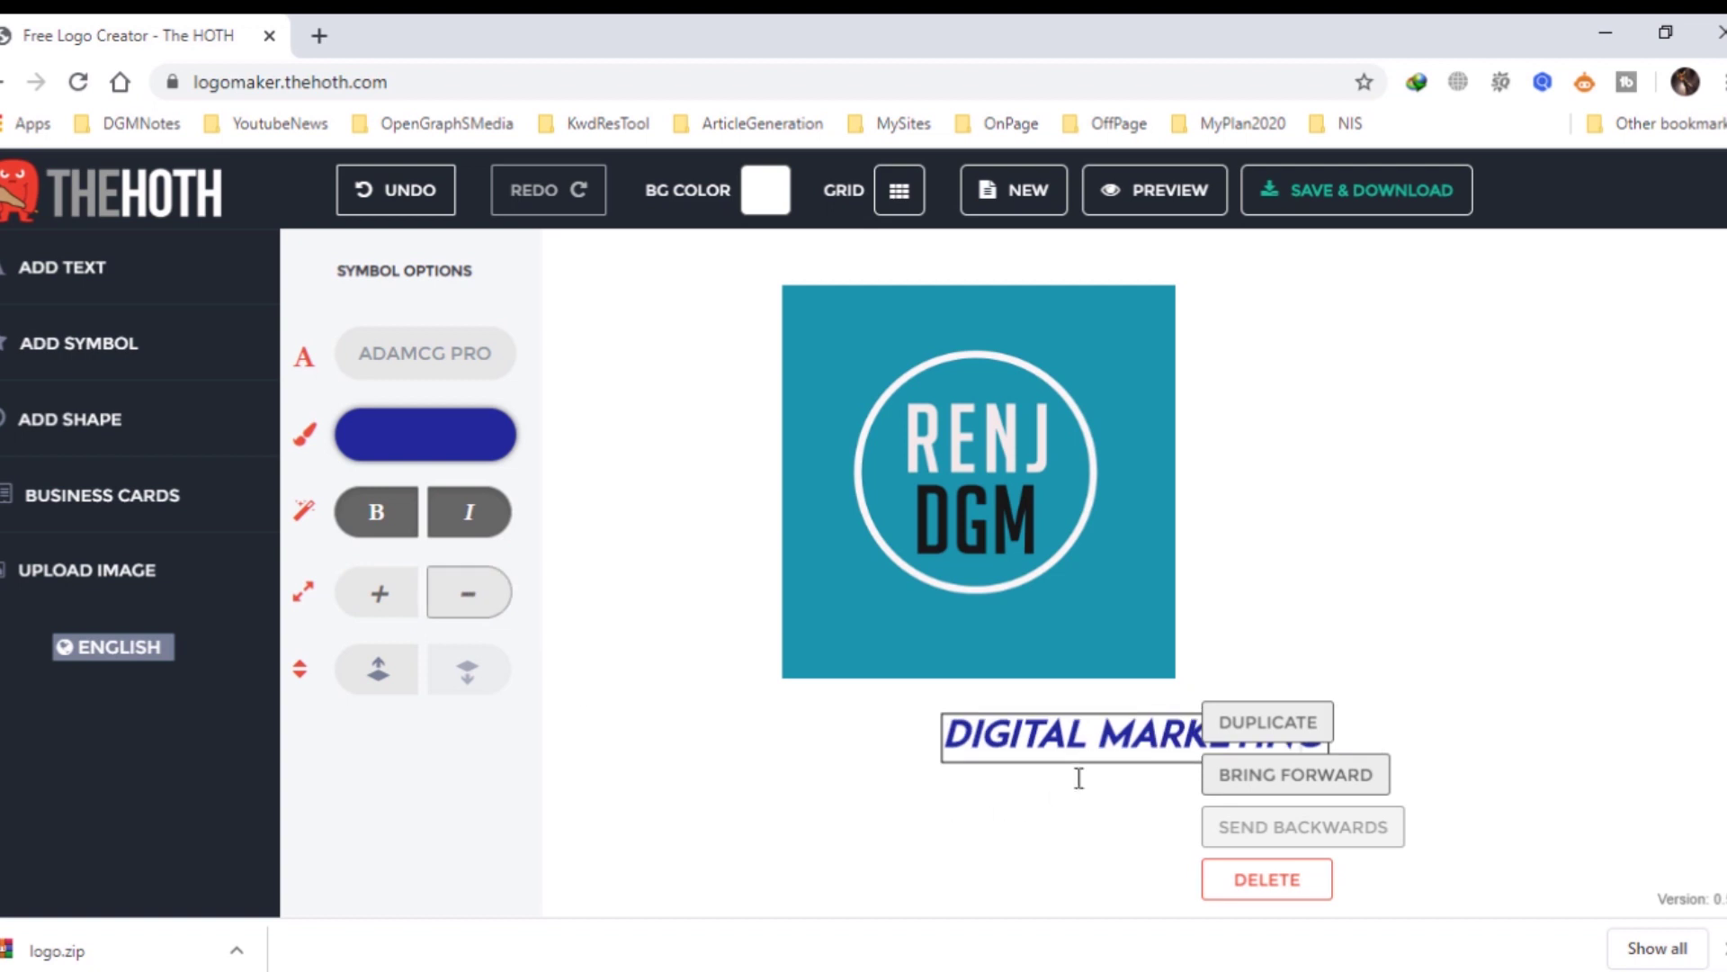
click(1545, 632)
click(1292, 732)
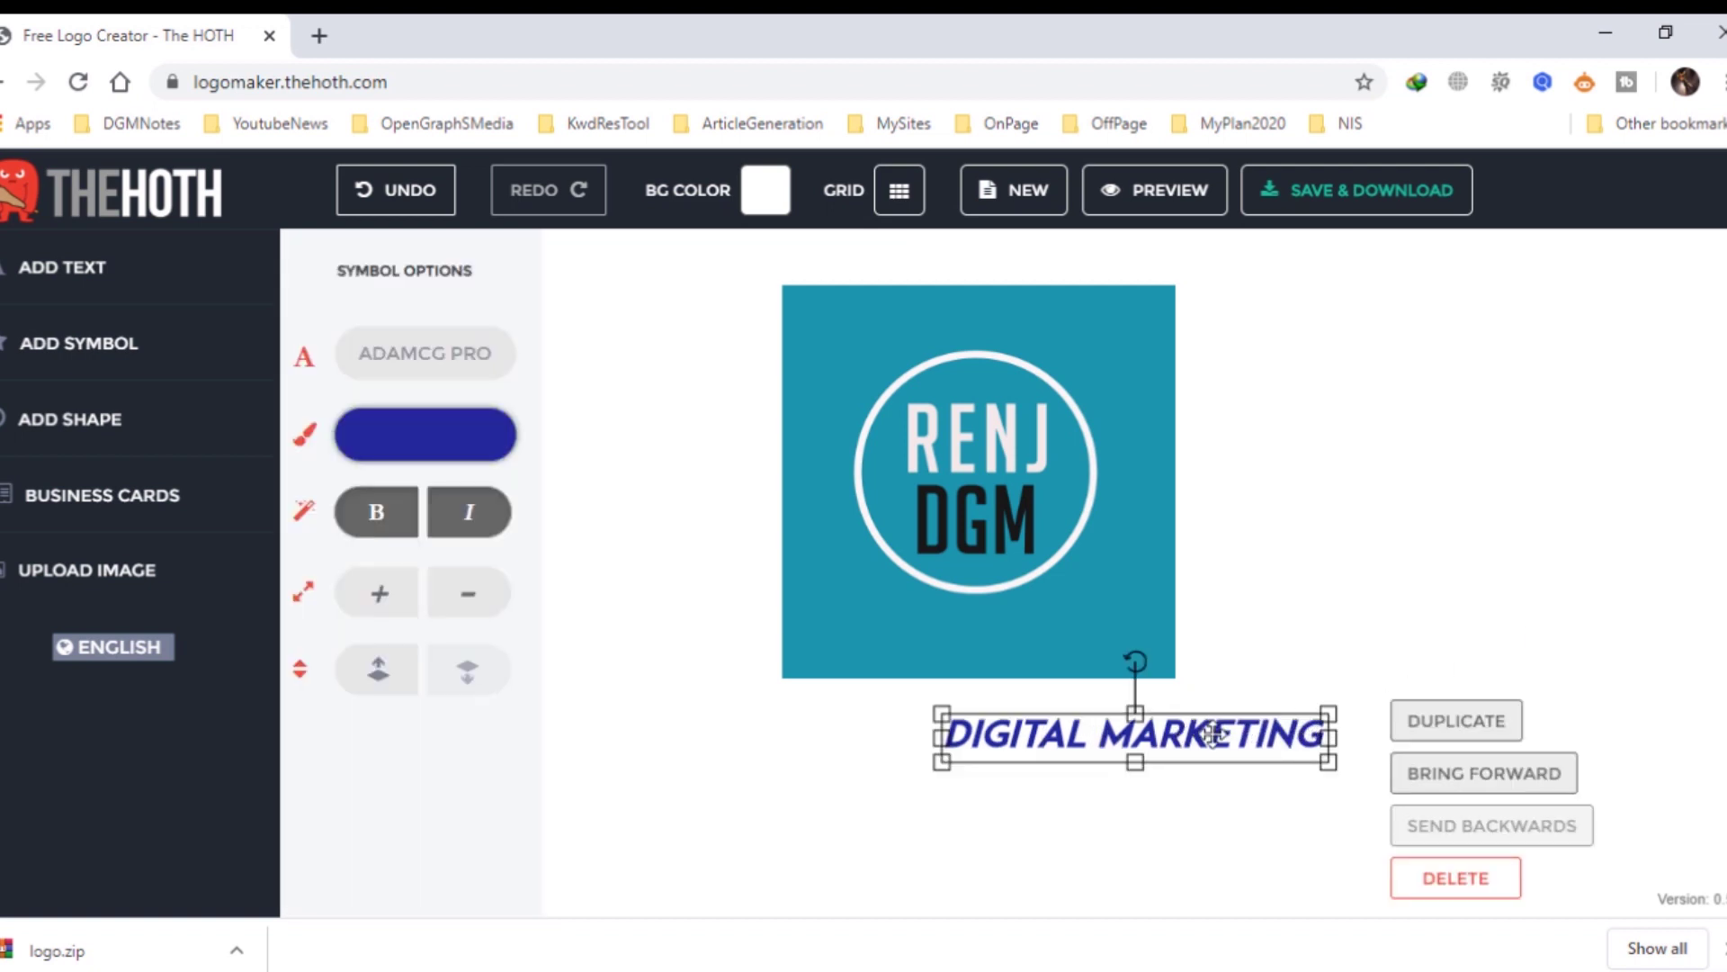
drag(1213, 734, 1071, 710)
click(1395, 480)
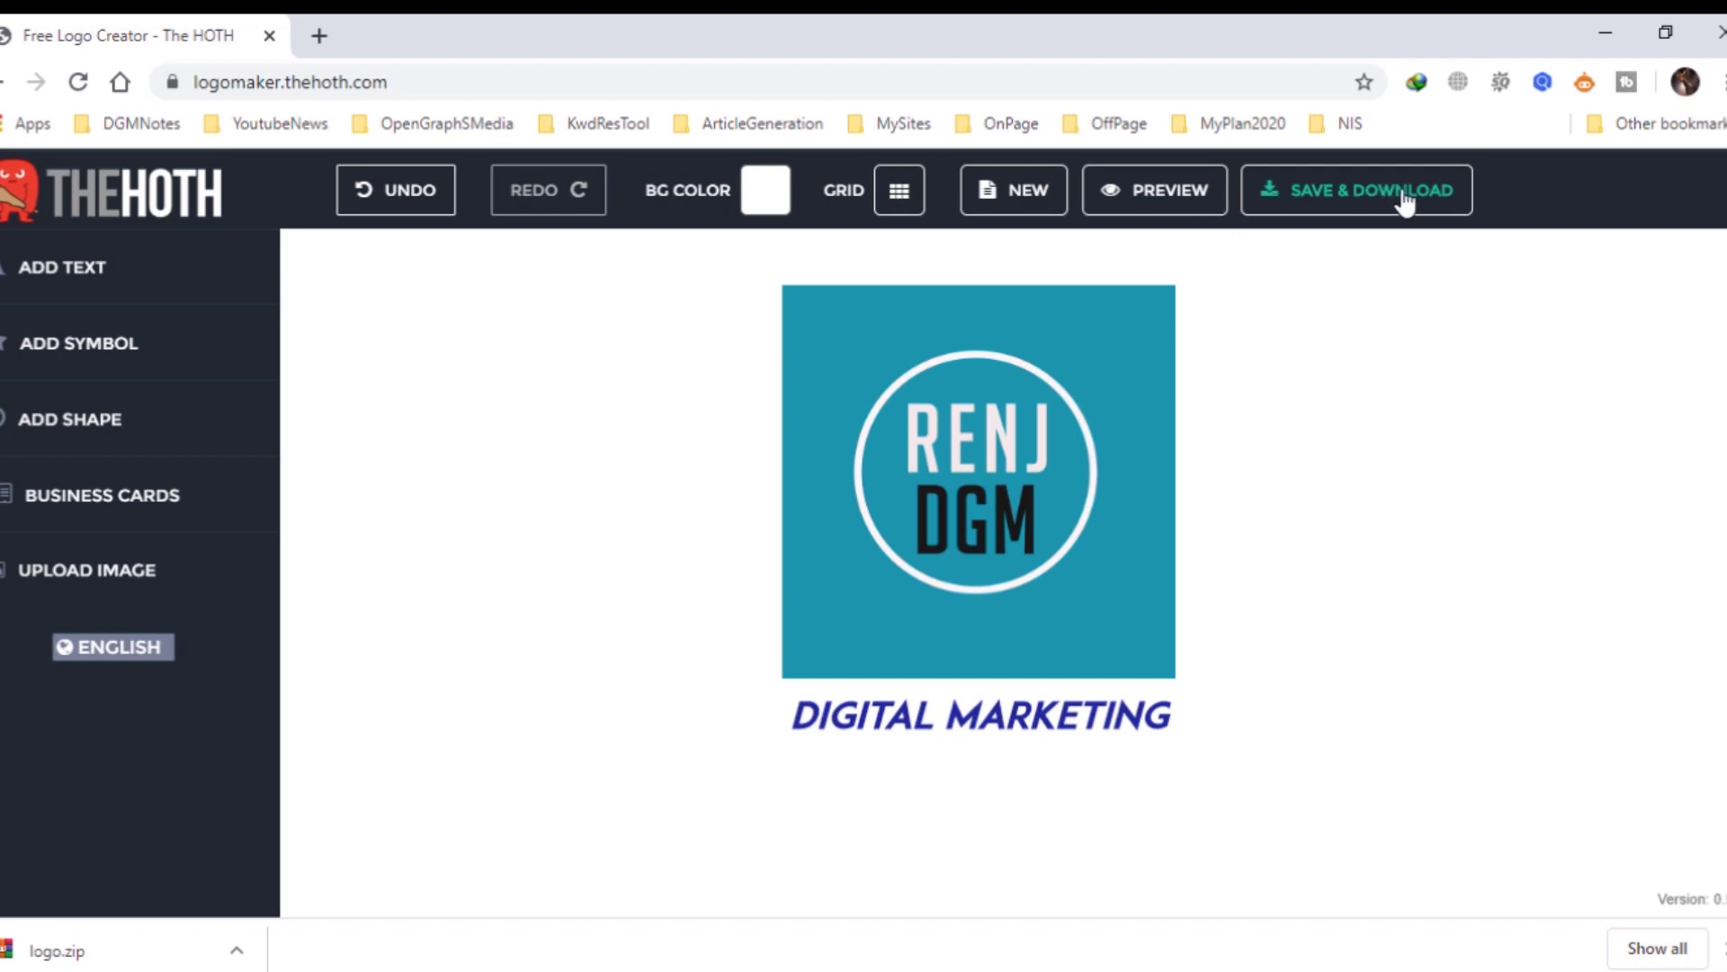
Save the logo project with SAVE & DOWNLOAD by submitting your email address.
click(1373, 203)
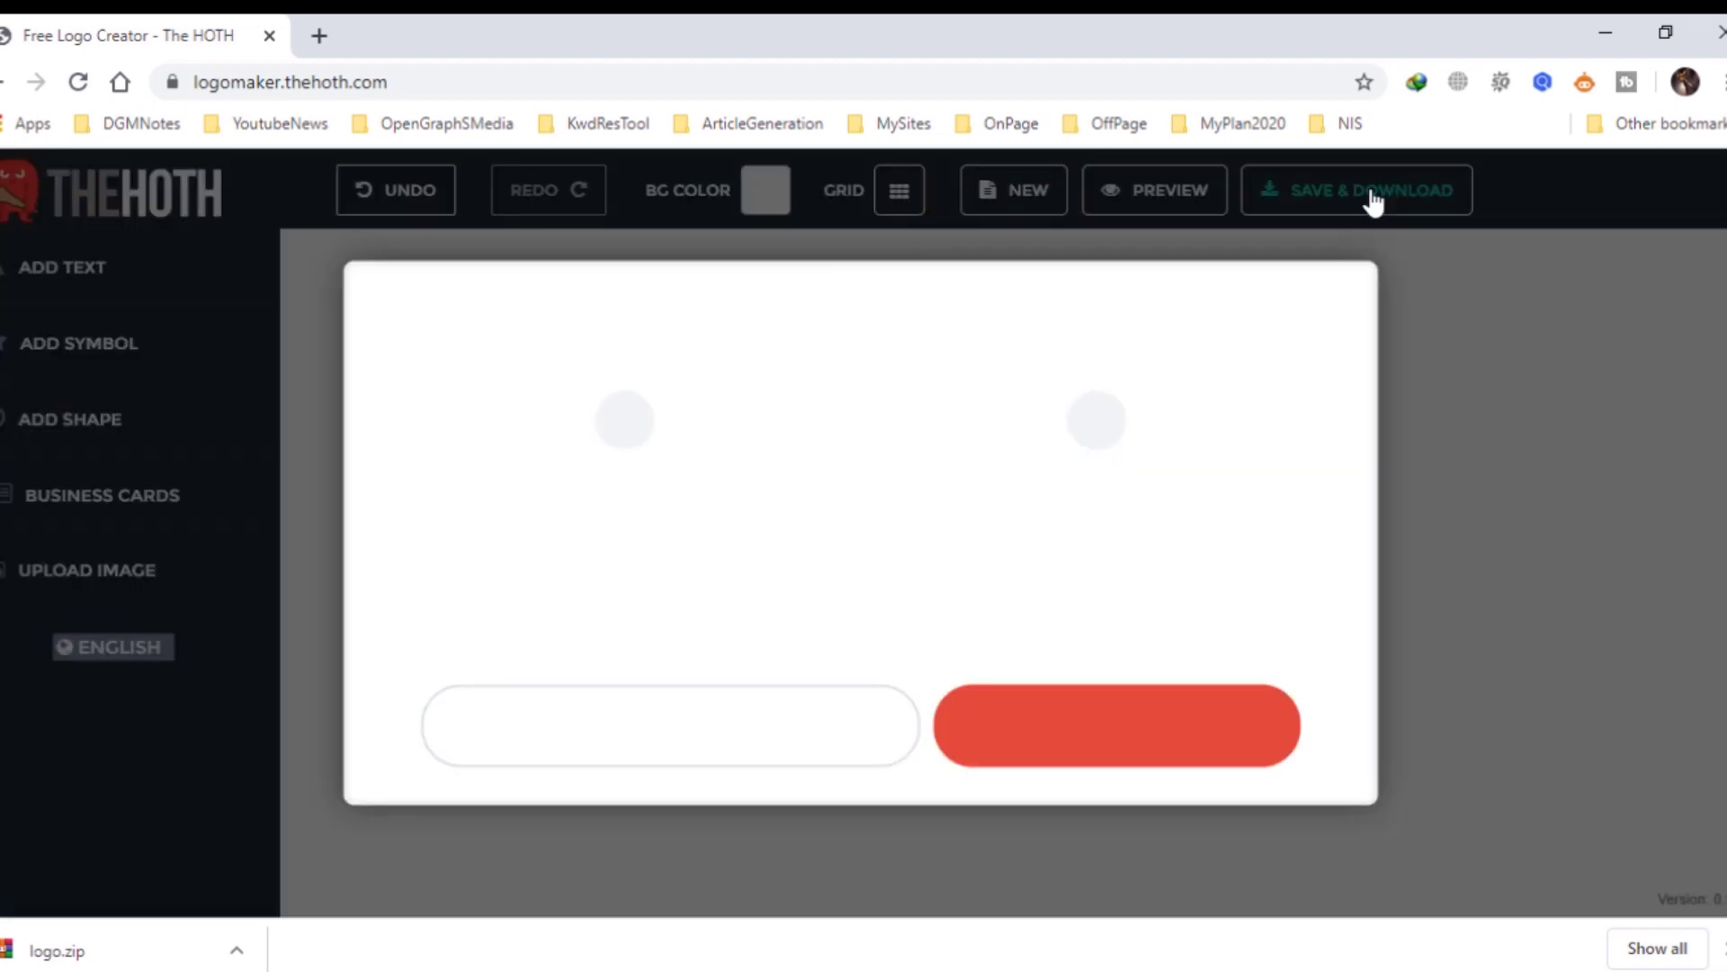
click(539, 730)
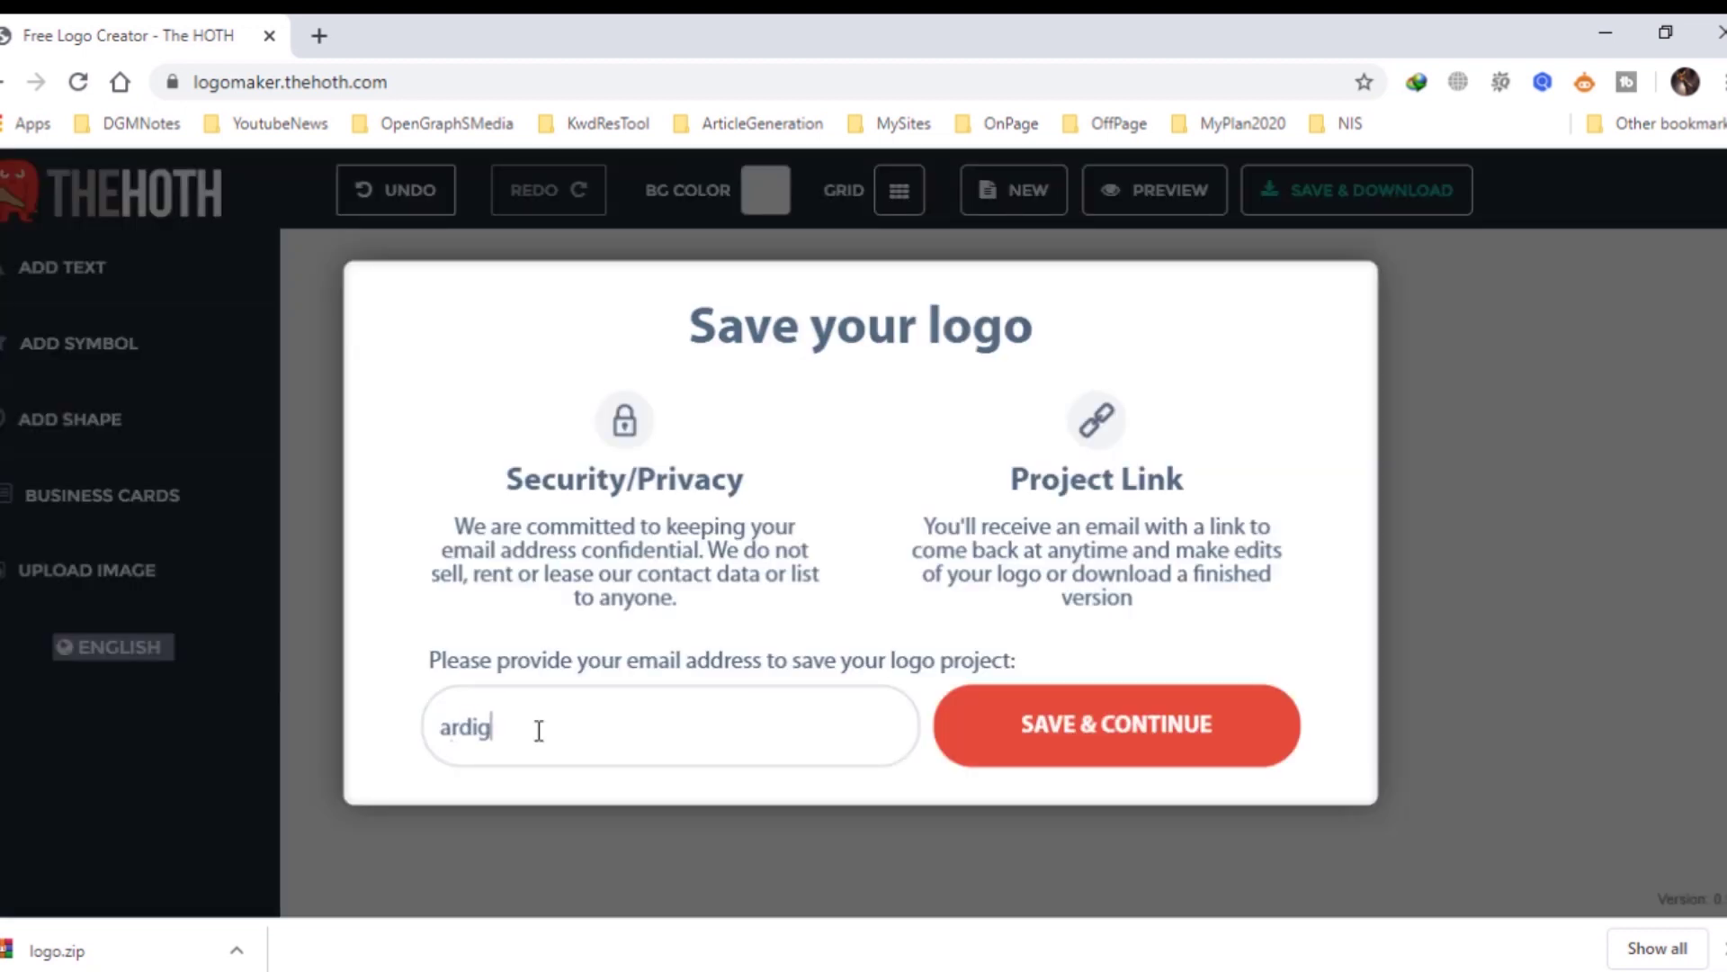
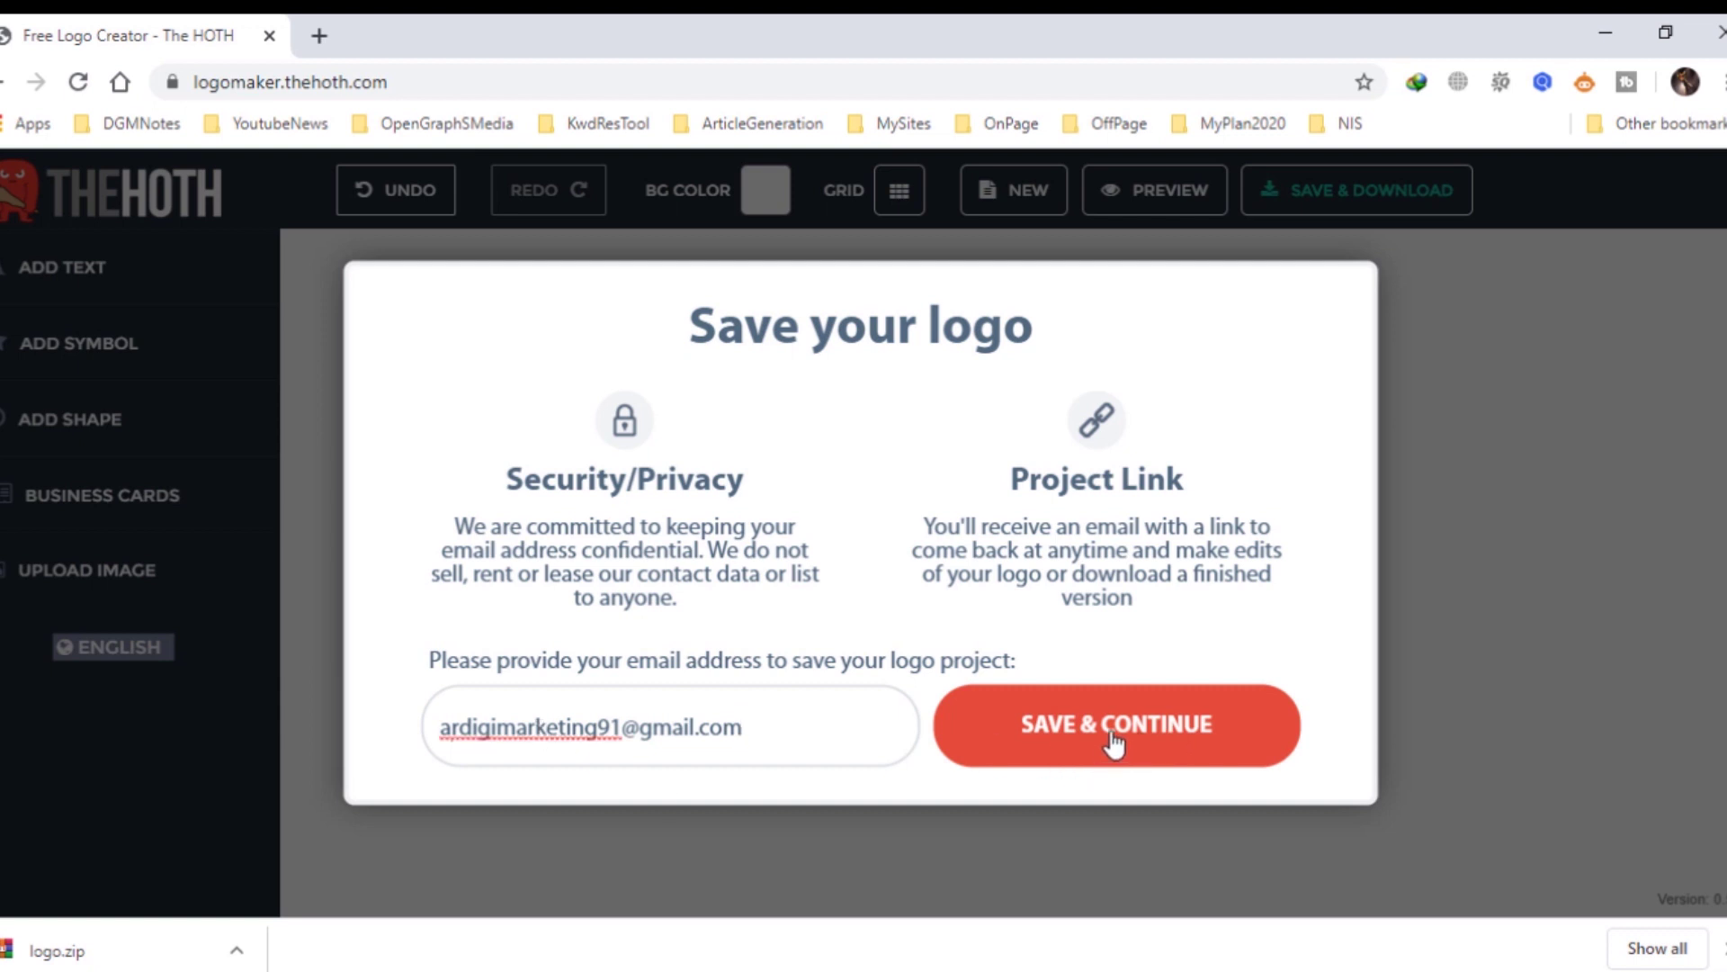
click(1116, 745)
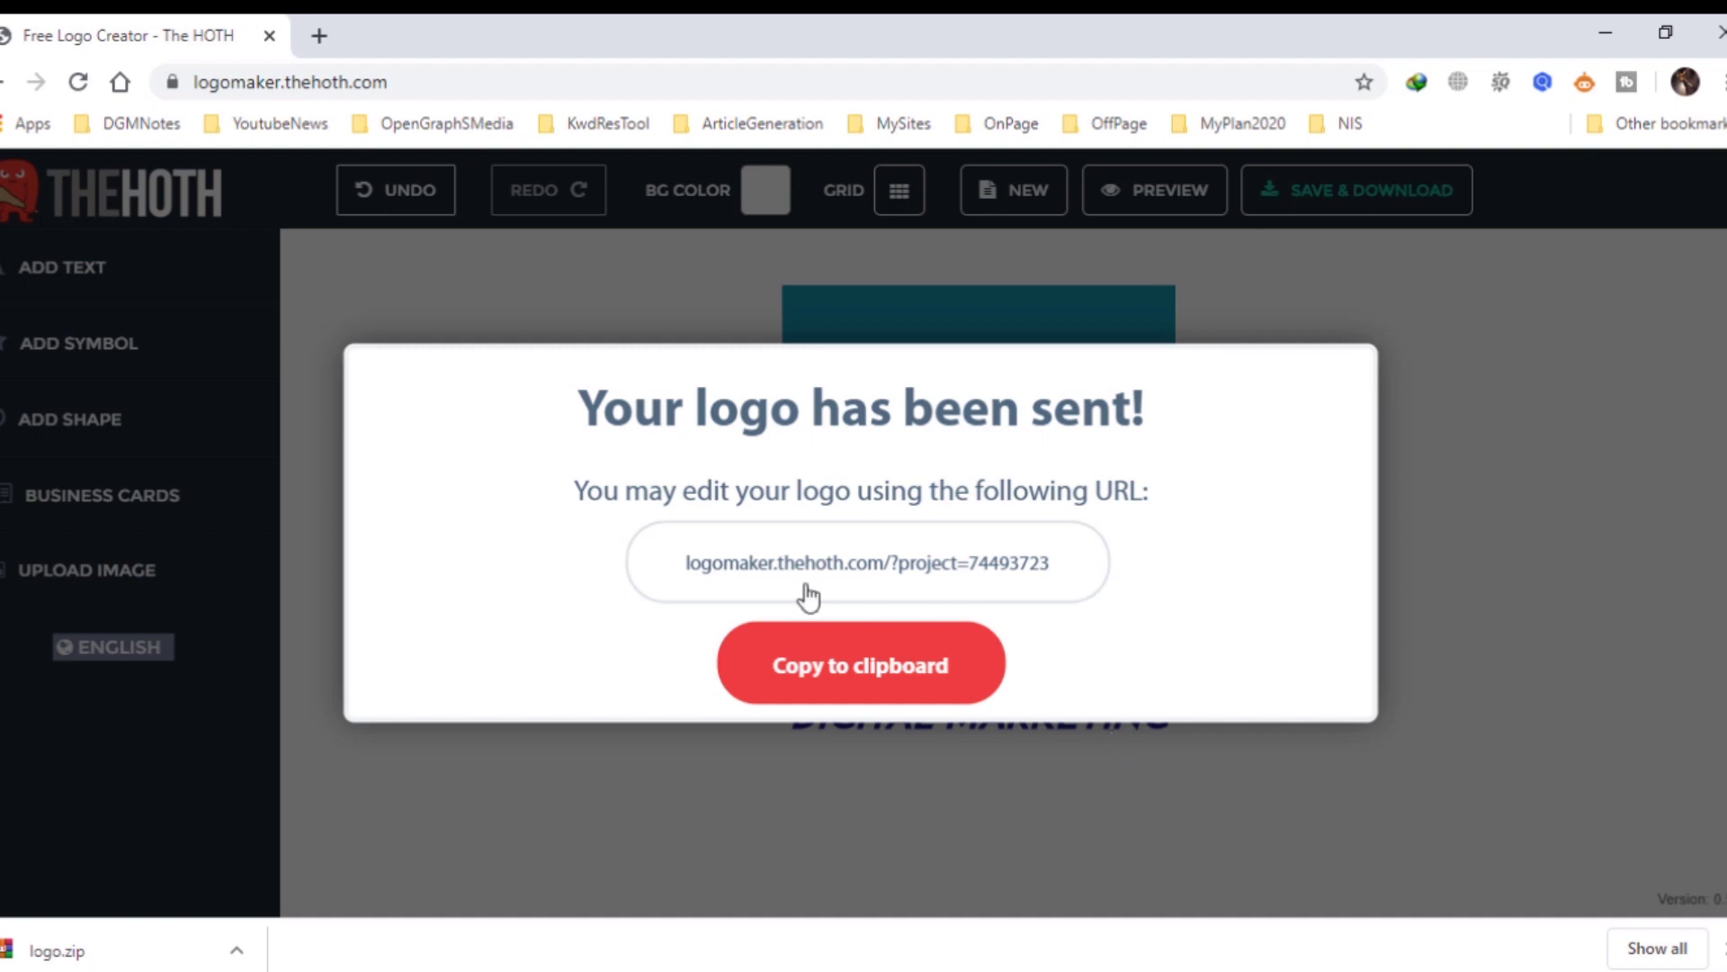
In Gmail, open The HOTH's 'Your Free Logo' email and download the premiumlogo.zip attachment.
click(319, 35)
click(936, 464)
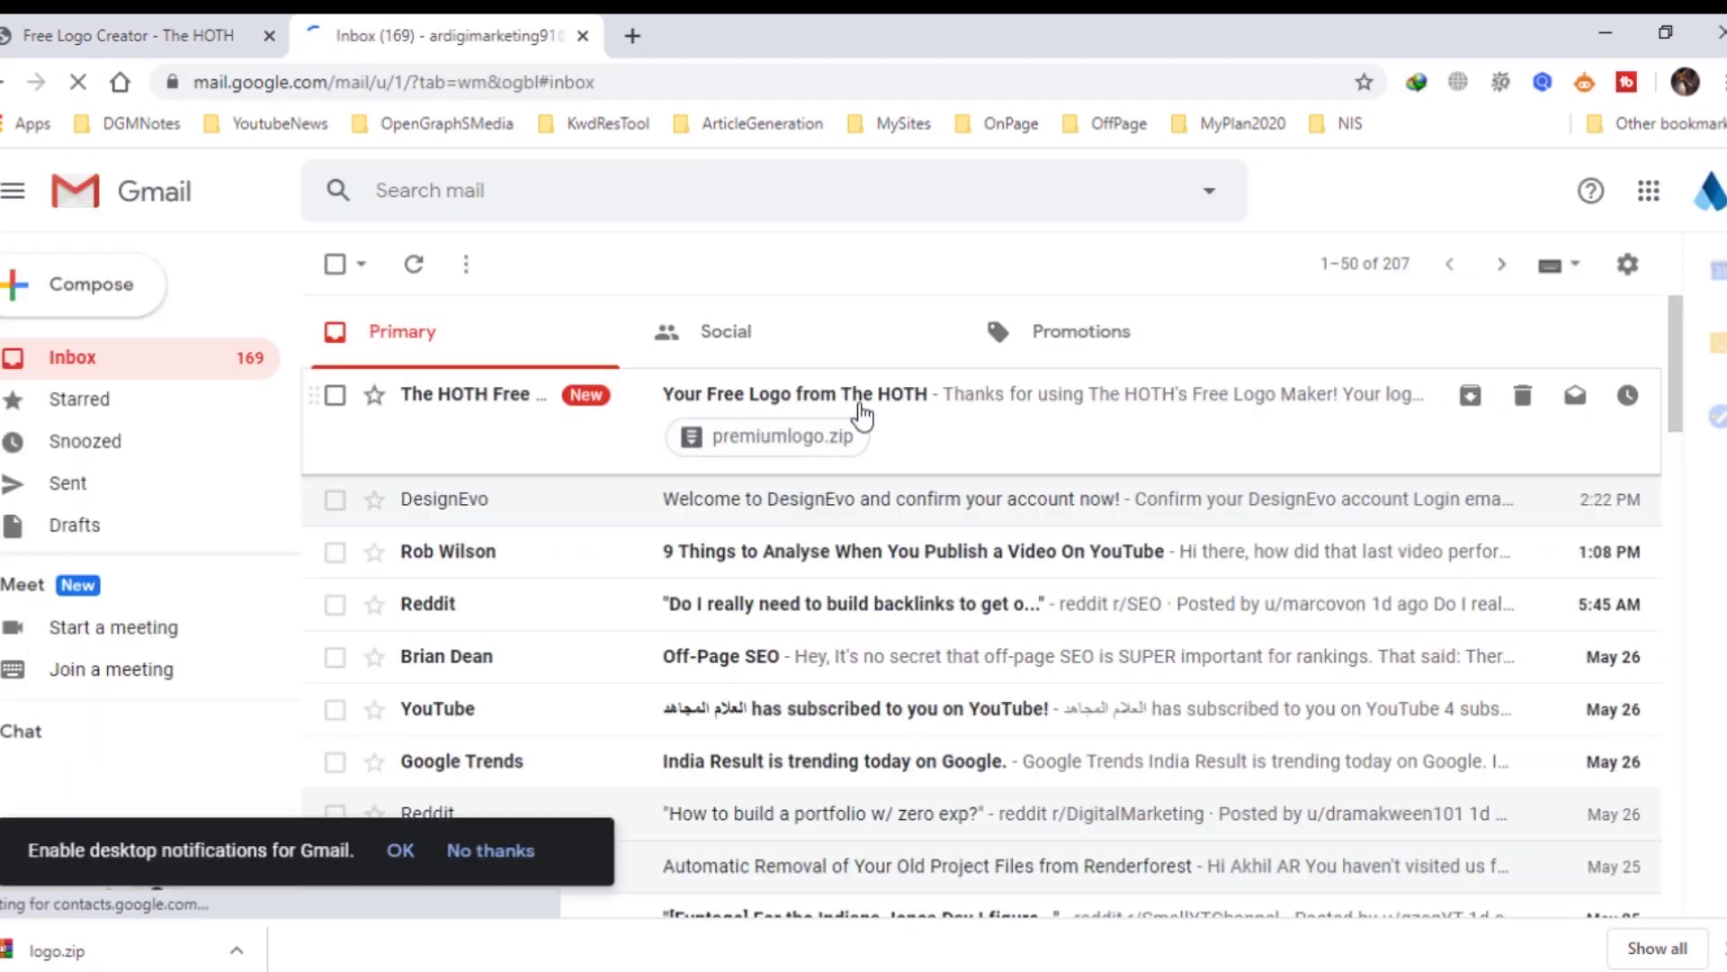
click(949, 405)
scroll(1037, 663, down, 1)
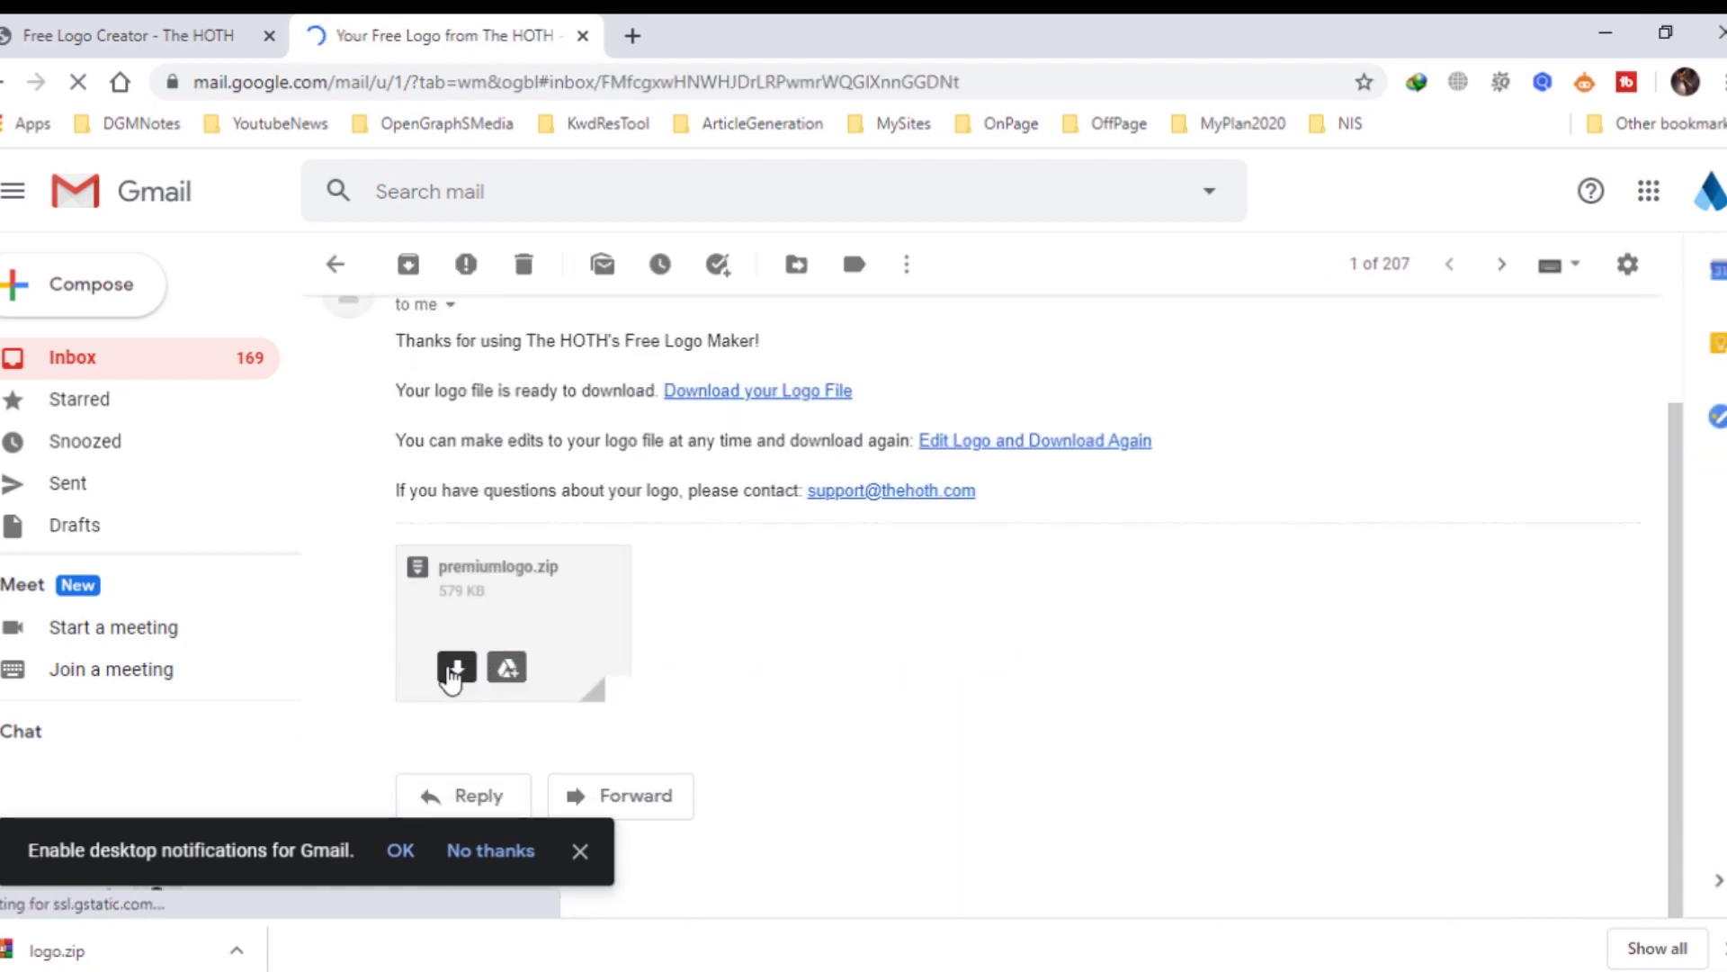
click(455, 663)
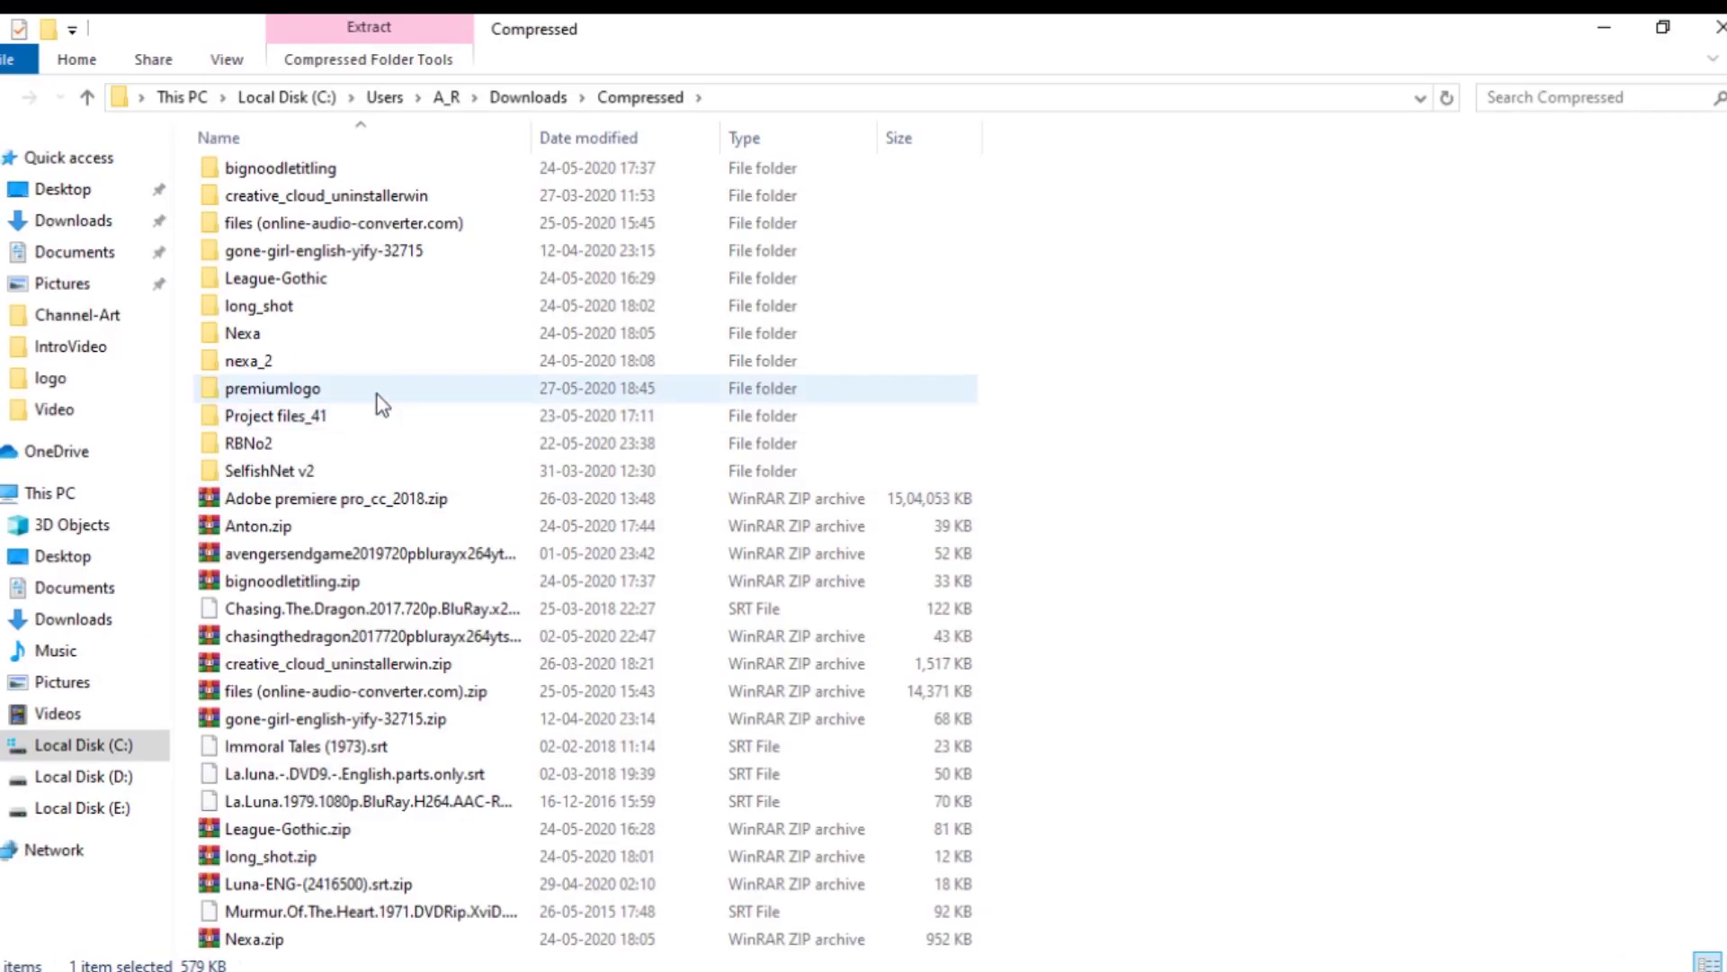
Open the premiumlogo folder, view it as Extra large icons, and open the PNG logo in Photos.
double_click(376, 395)
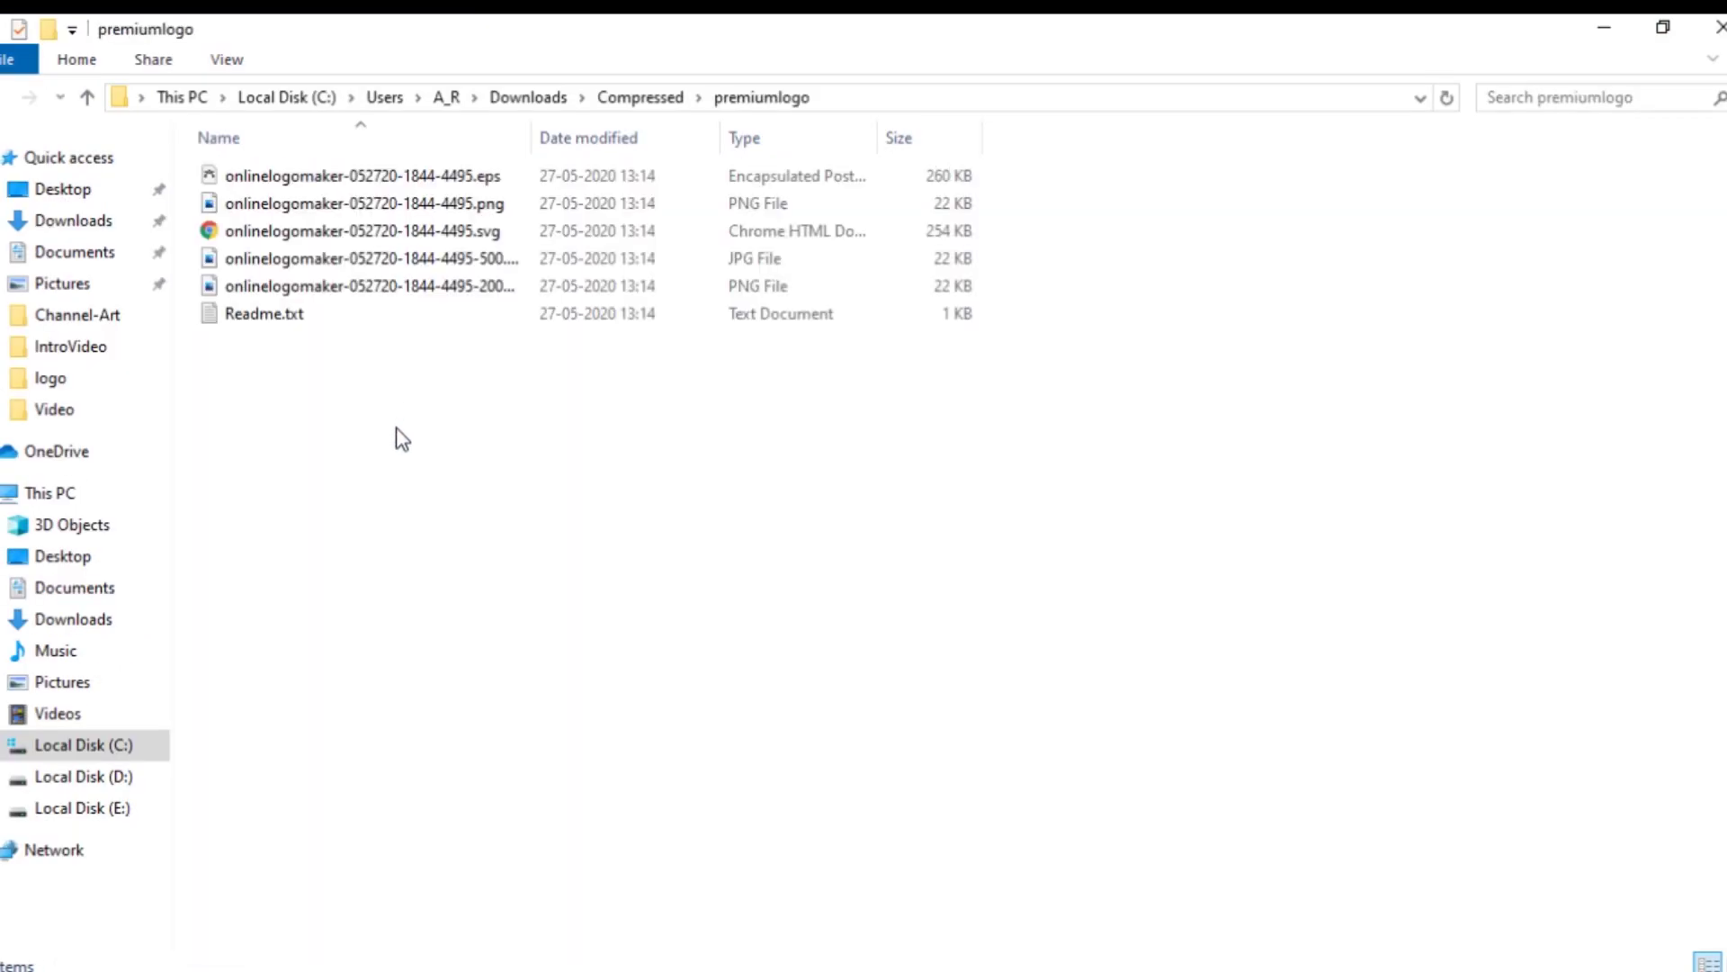
right_click(697, 409)
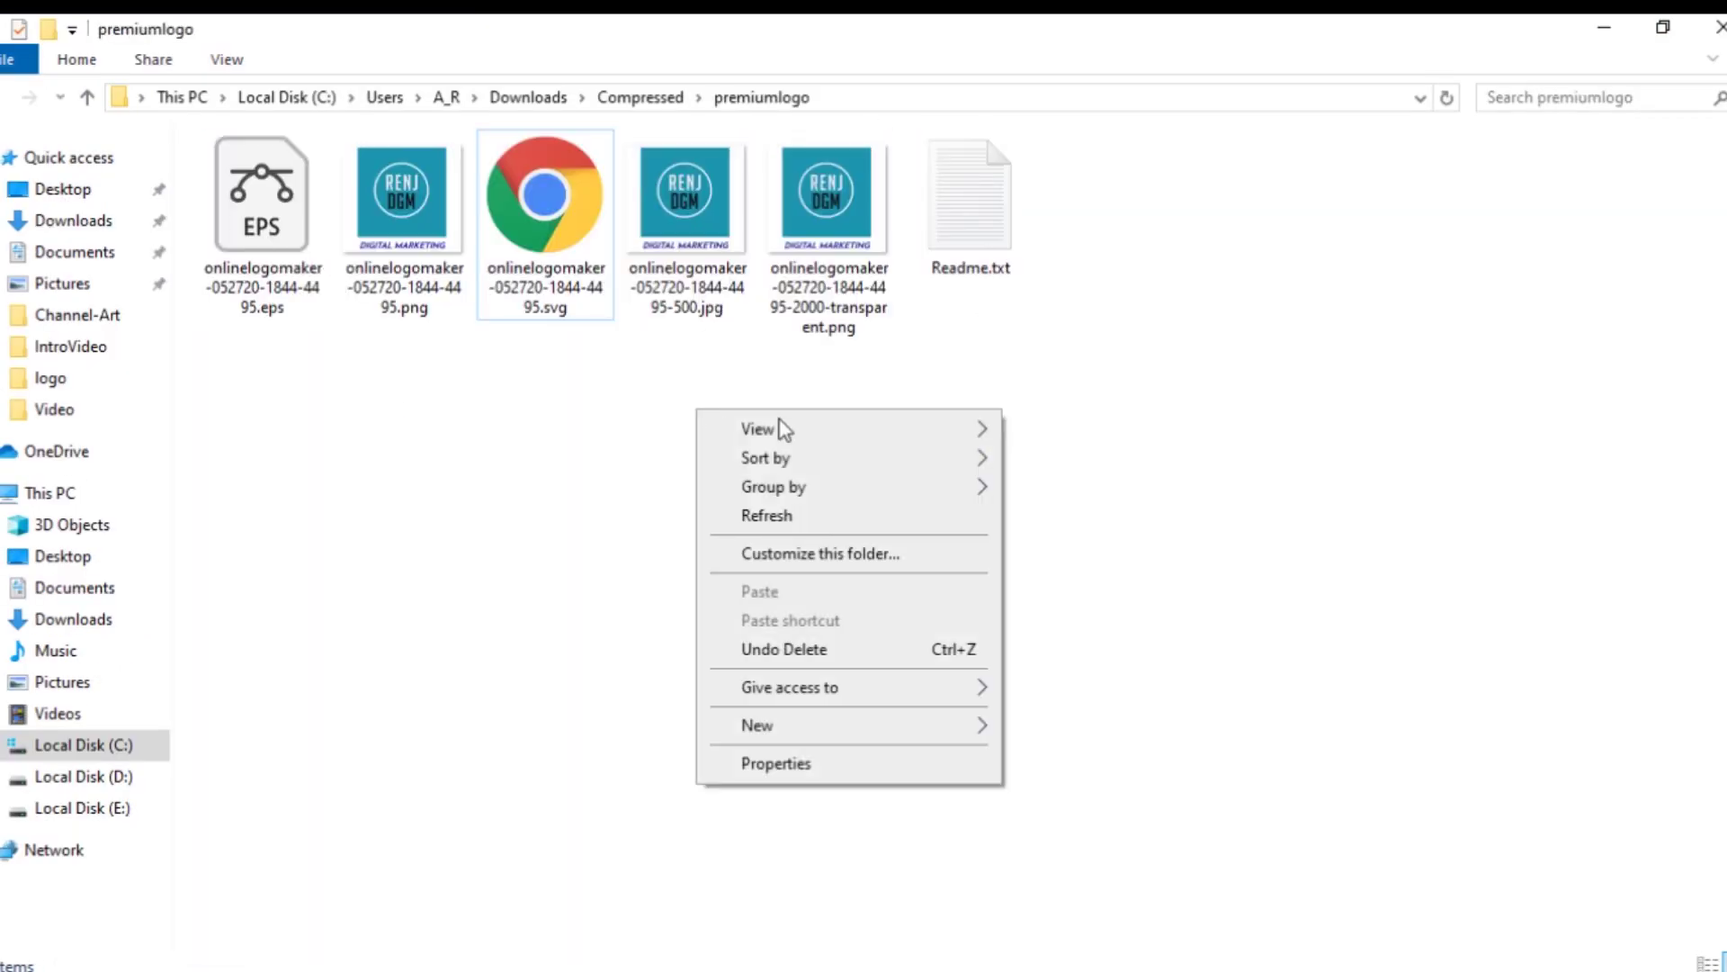
mouse_move(845, 424)
click(1092, 430)
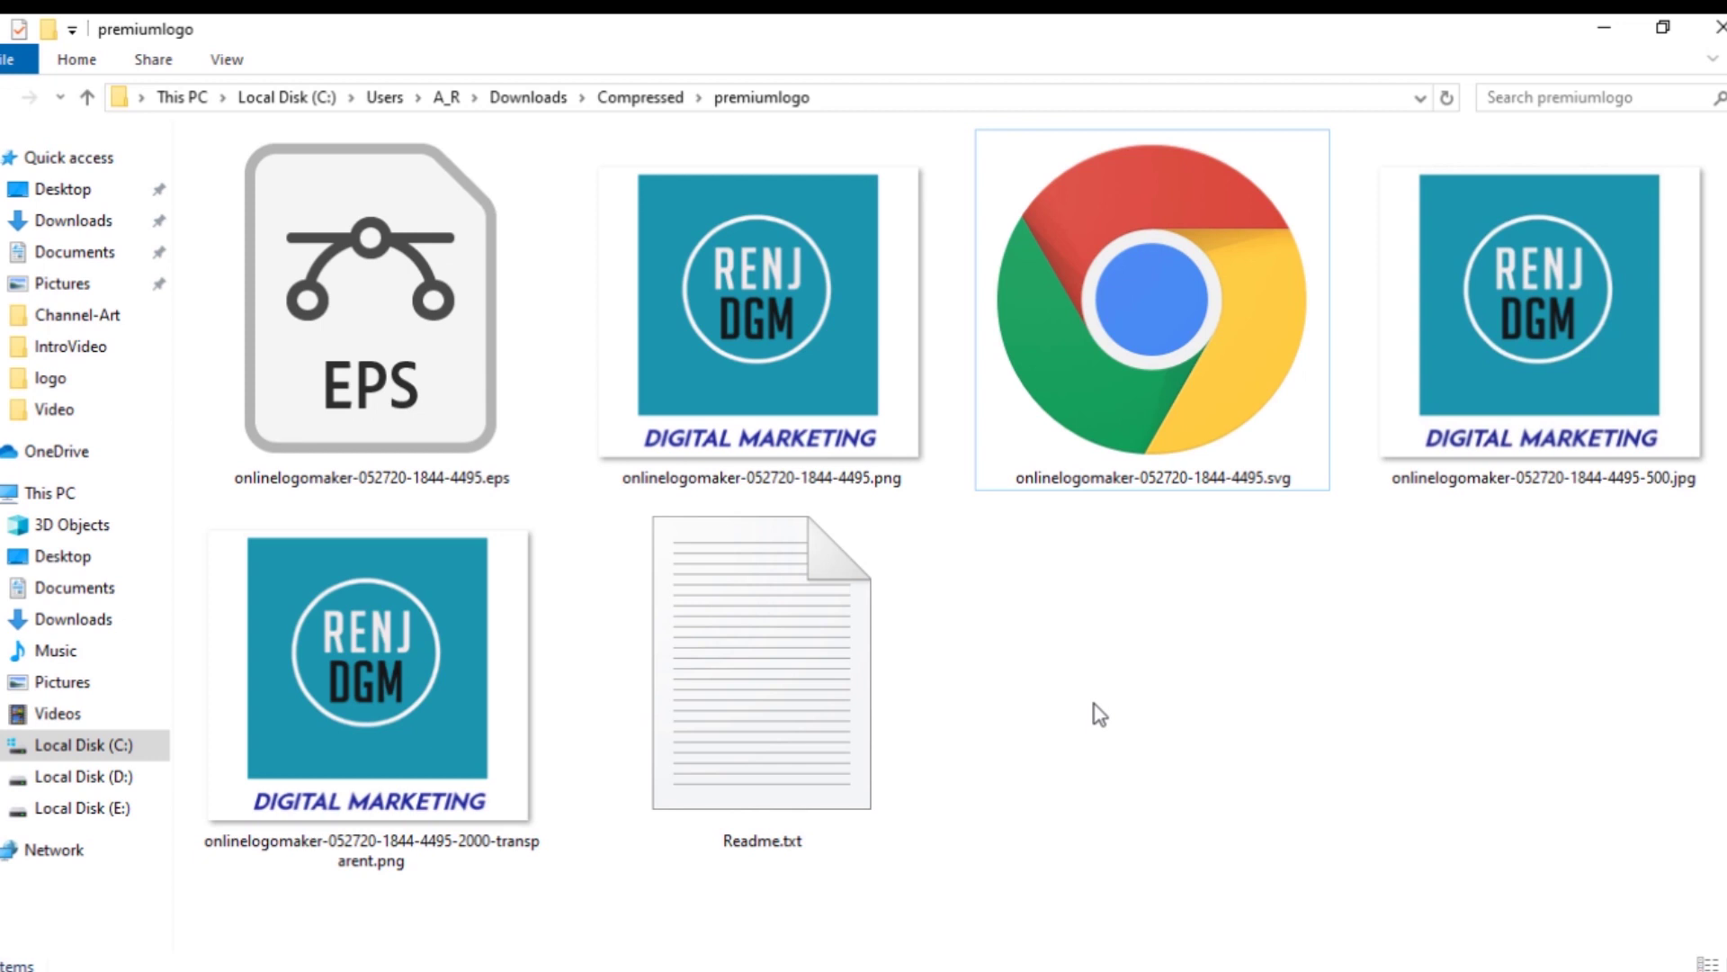
click(738, 328)
double_click(738, 328)
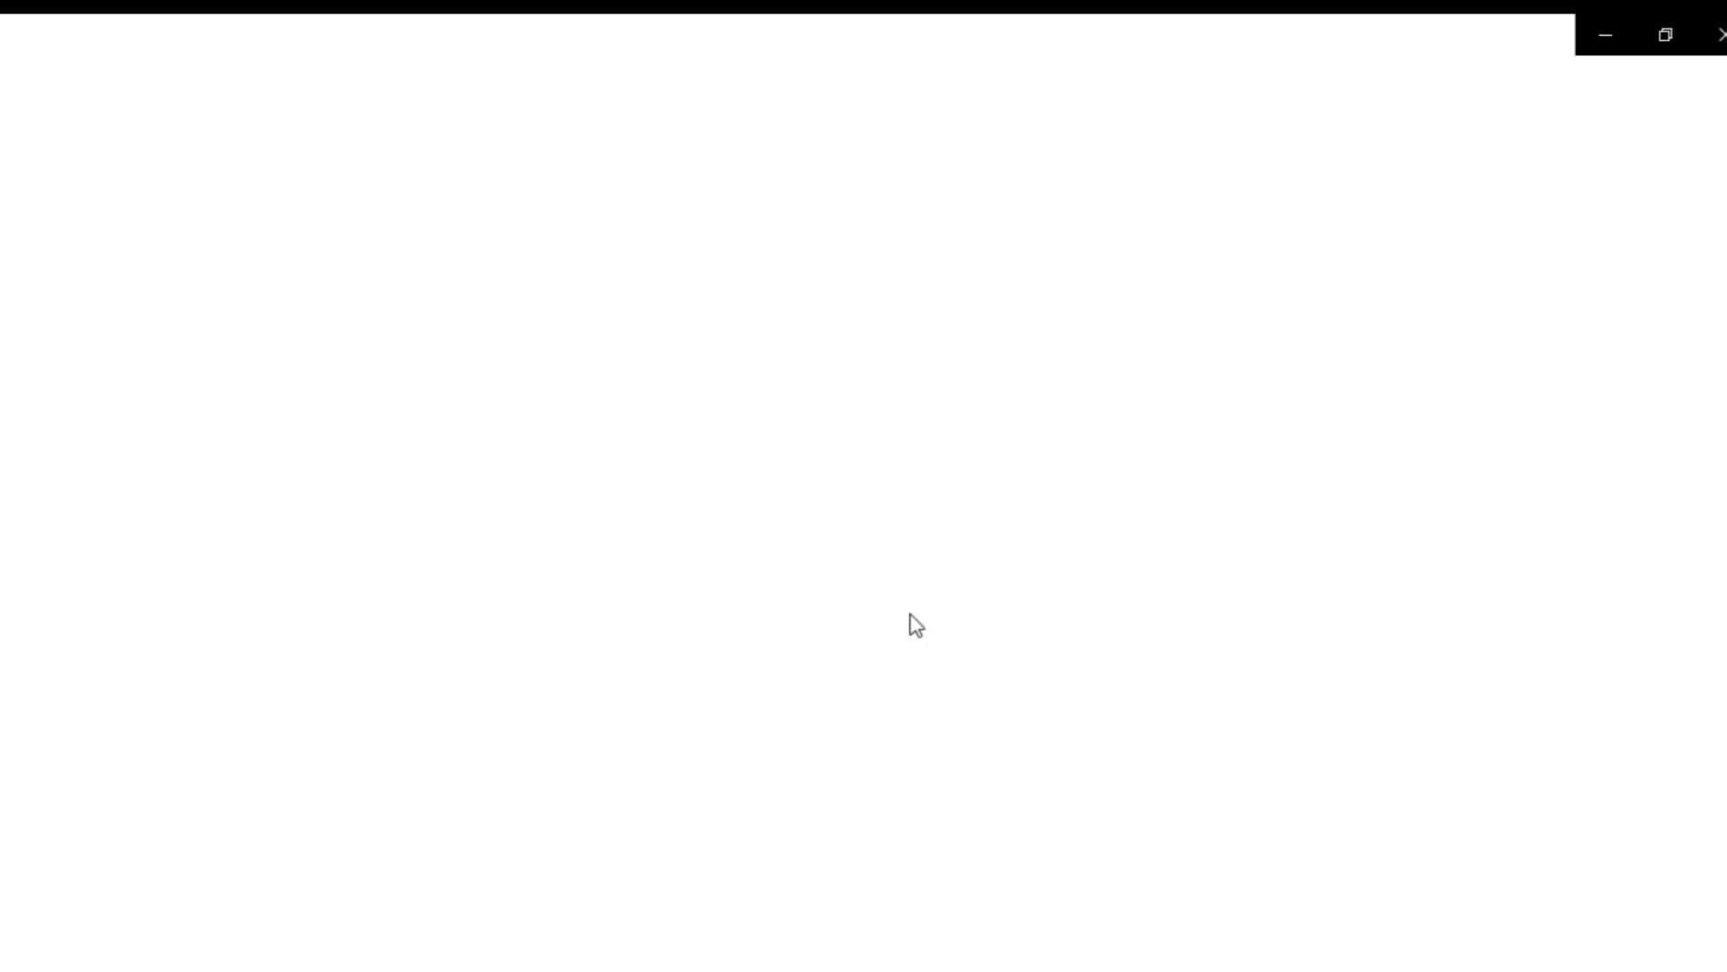